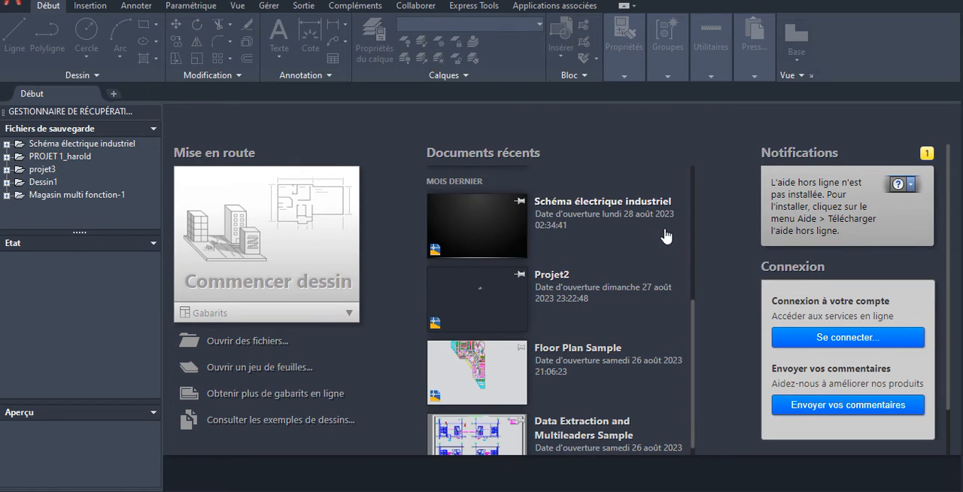
- Look through the list of recent documents on the start page
scroll(510, 232, down, 1)
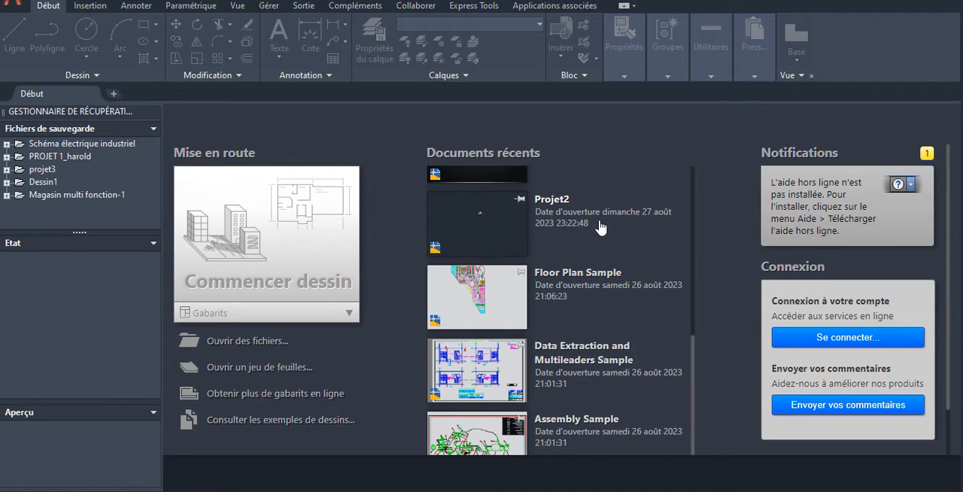
scroll(586, 220, up, 4)
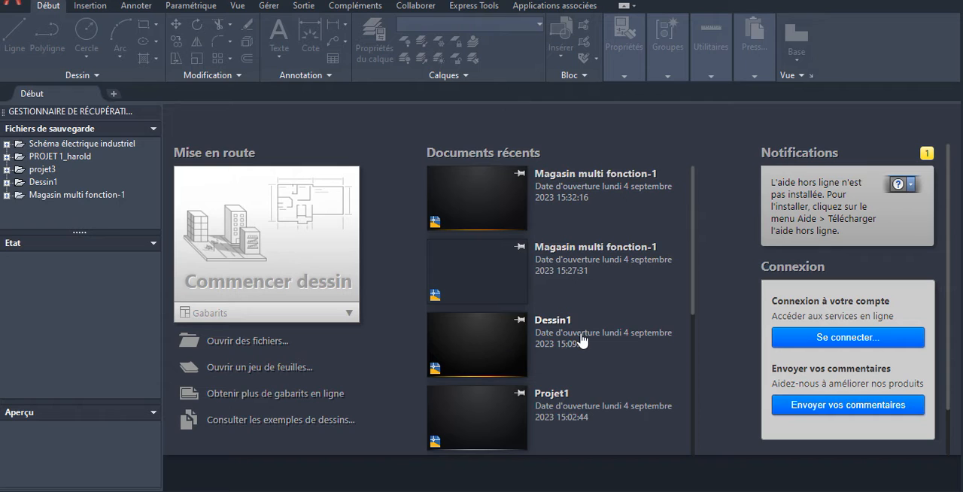
scroll(583, 336, down, 5)
scroll(586, 334, down, 1)
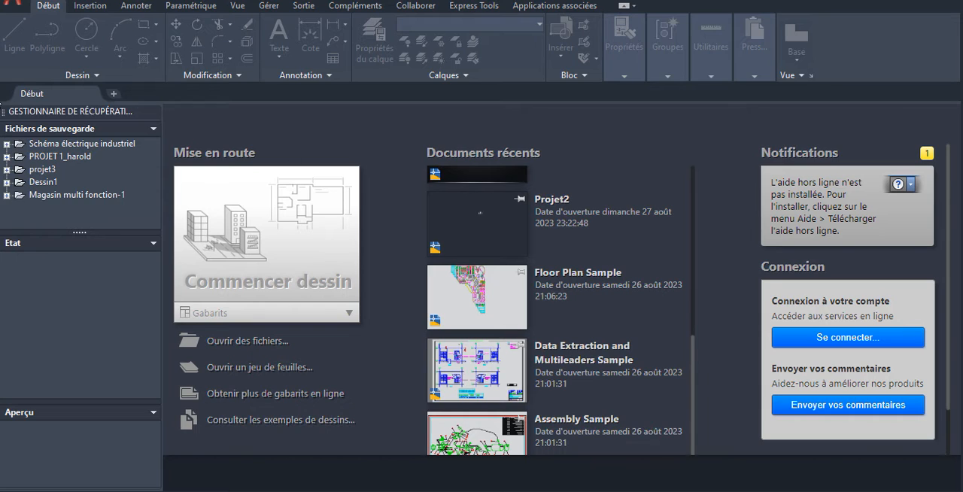
scroll(615, 216, up, 4)
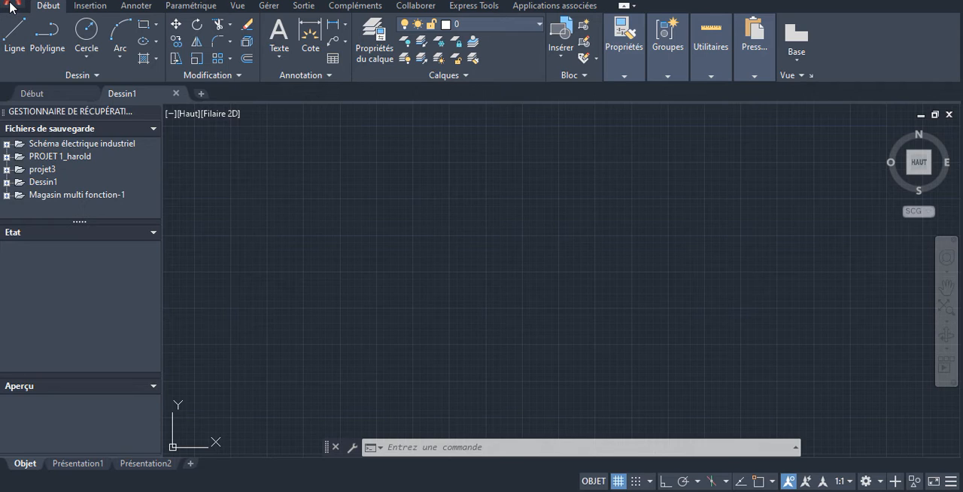
- Begin saving a copy of the drawing to the desktop (Bureau) under the file name exercice1
click(11, 8)
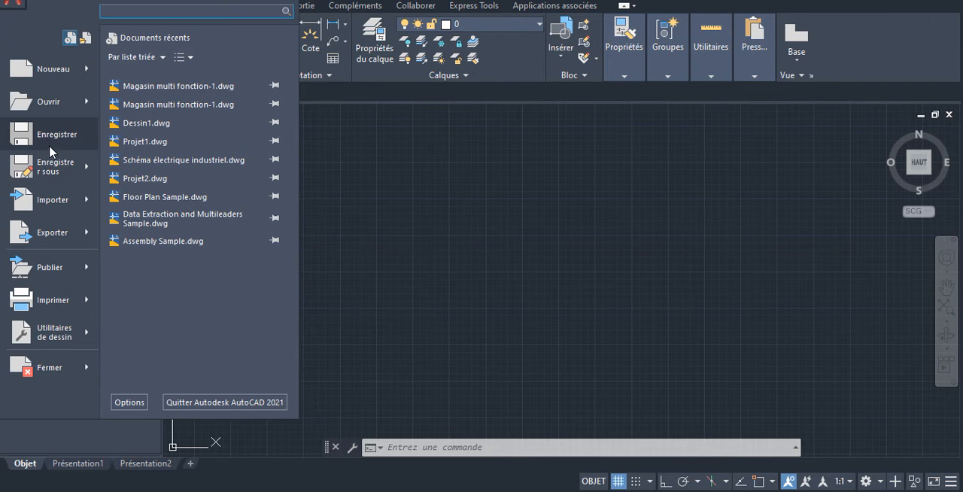
mouse_move(54, 174)
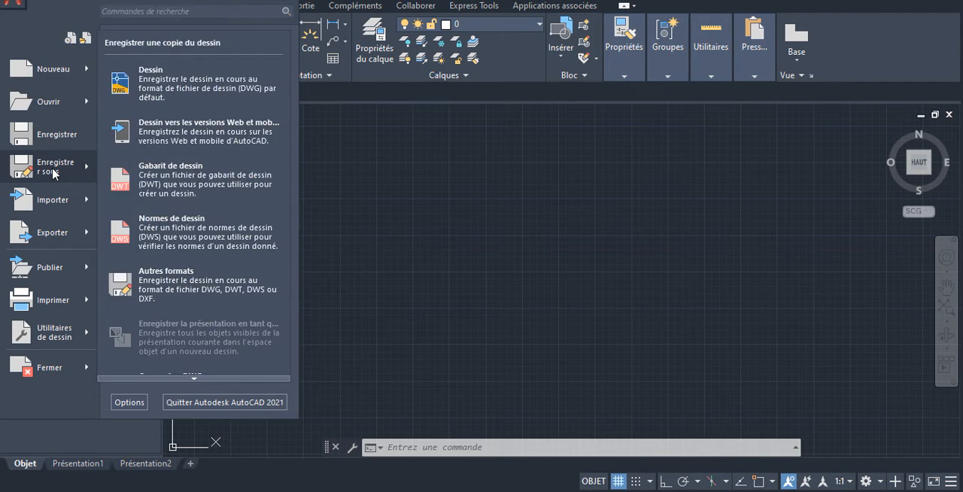
click(55, 174)
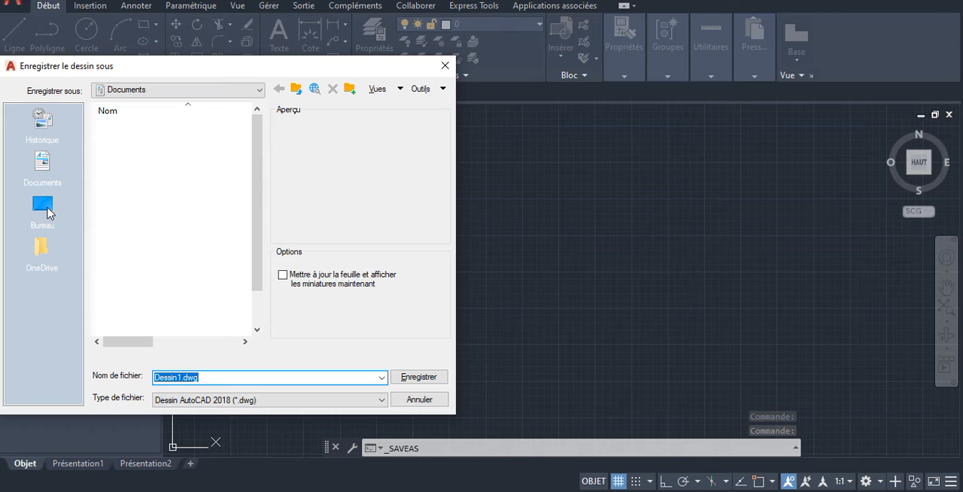
click(45, 209)
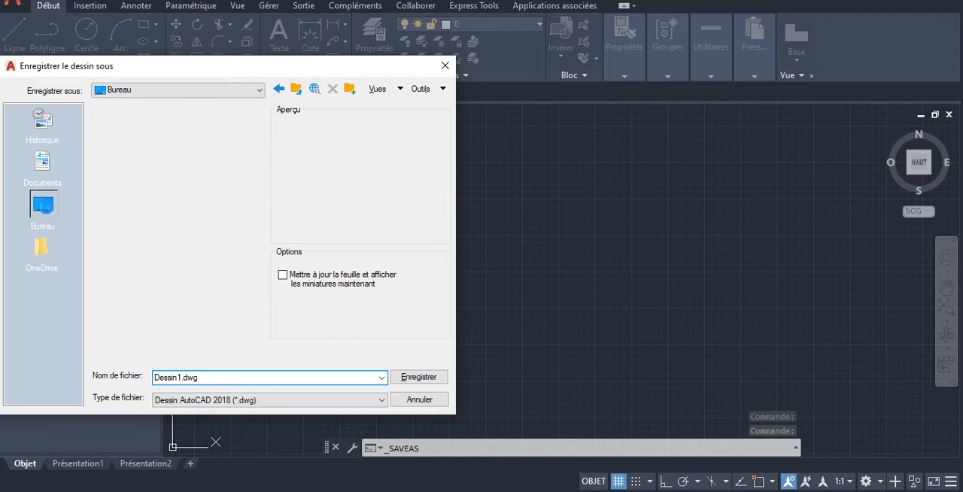
double_click(170, 378)
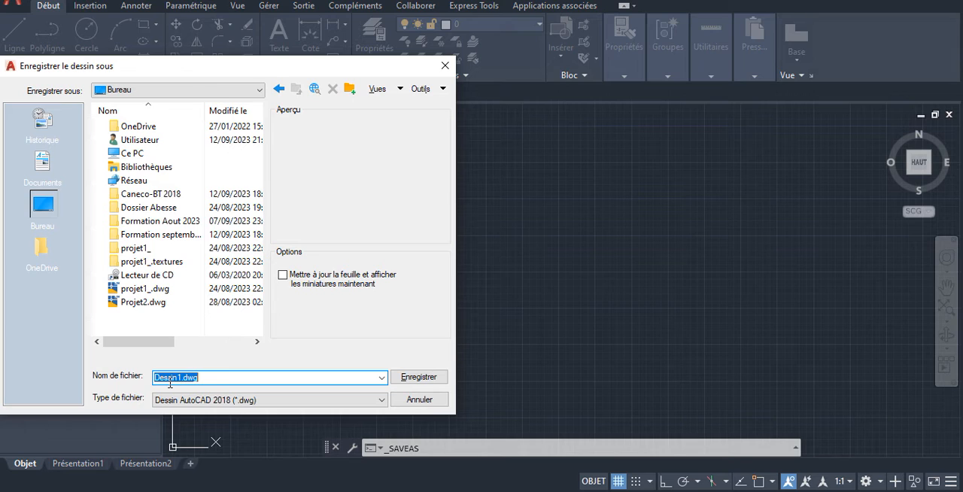
text(exercice1)
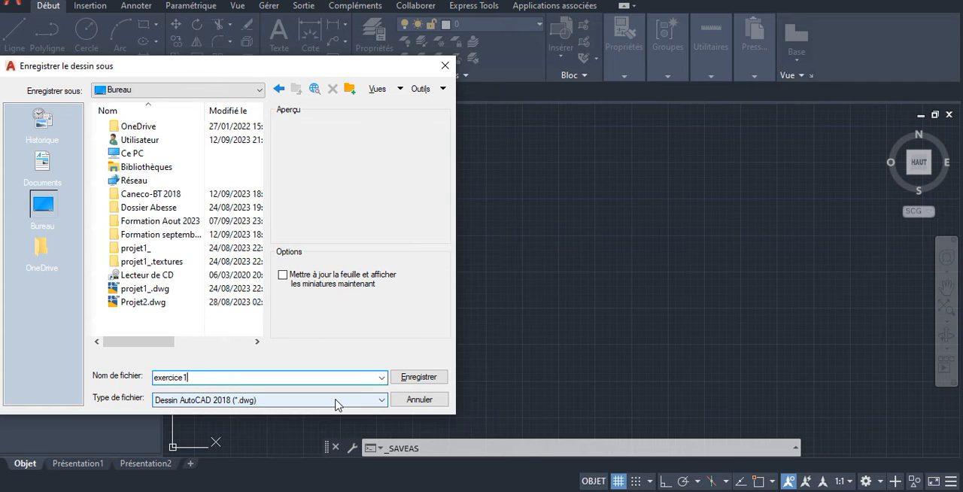
- Choose Dessin AutoCAD 2018 (*.dwg) as the file type, capitalise the name as Exercice1.dwg and save the drawing
click(383, 400)
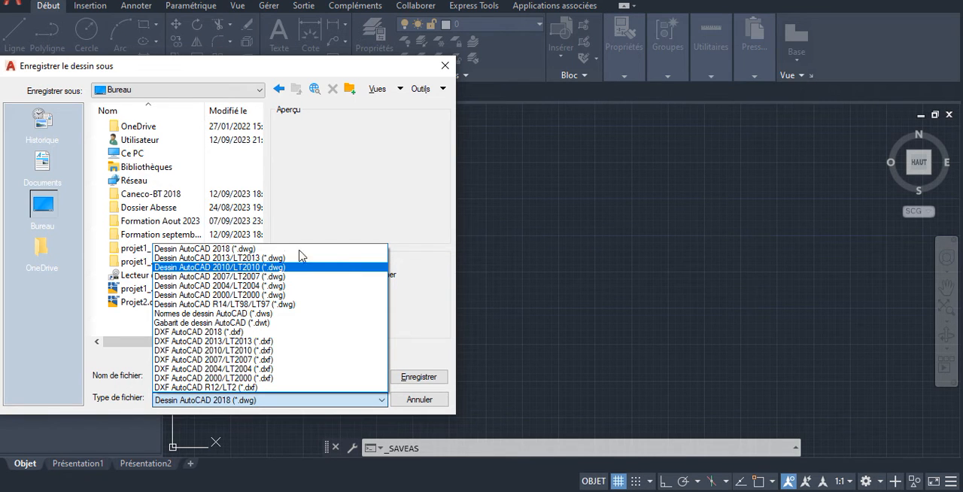
click(234, 176)
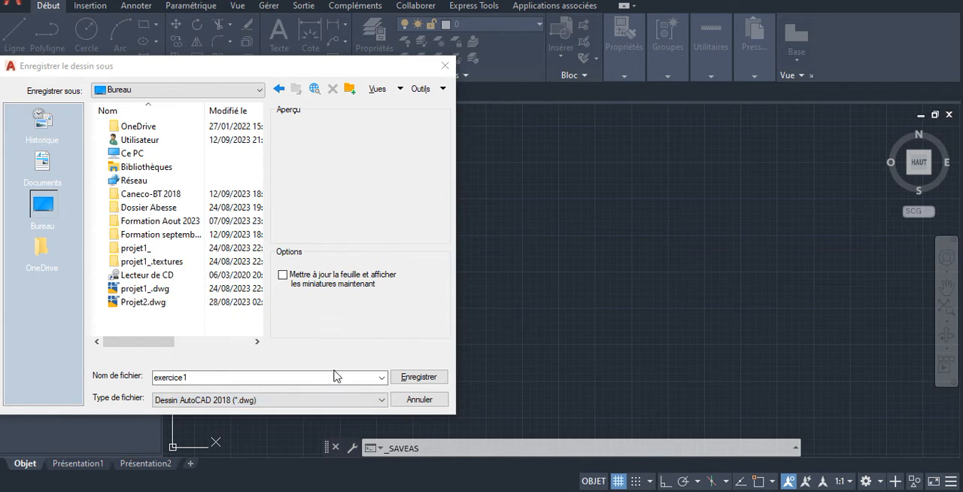
click(384, 397)
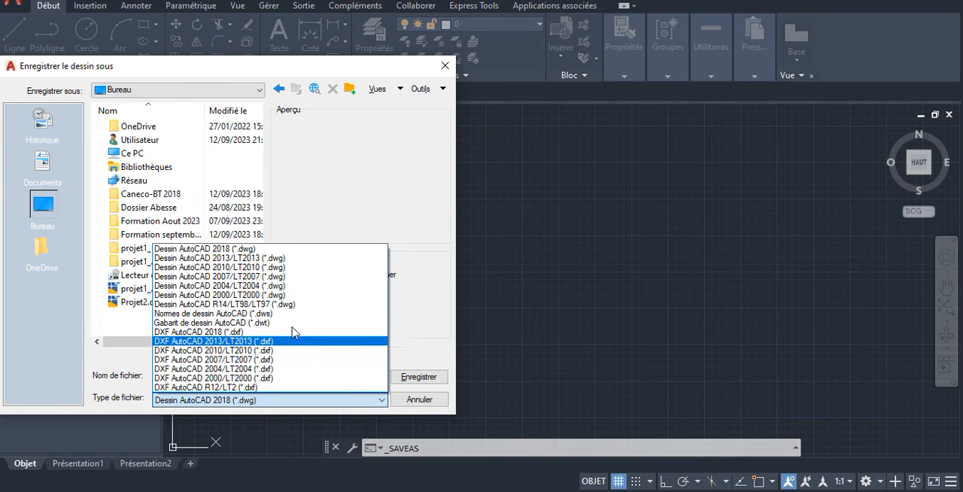
click(234, 249)
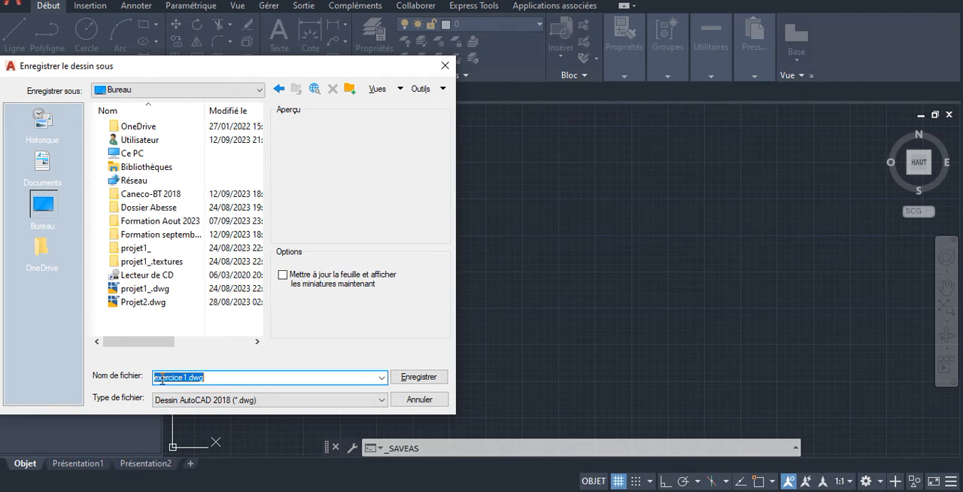
click(160, 378)
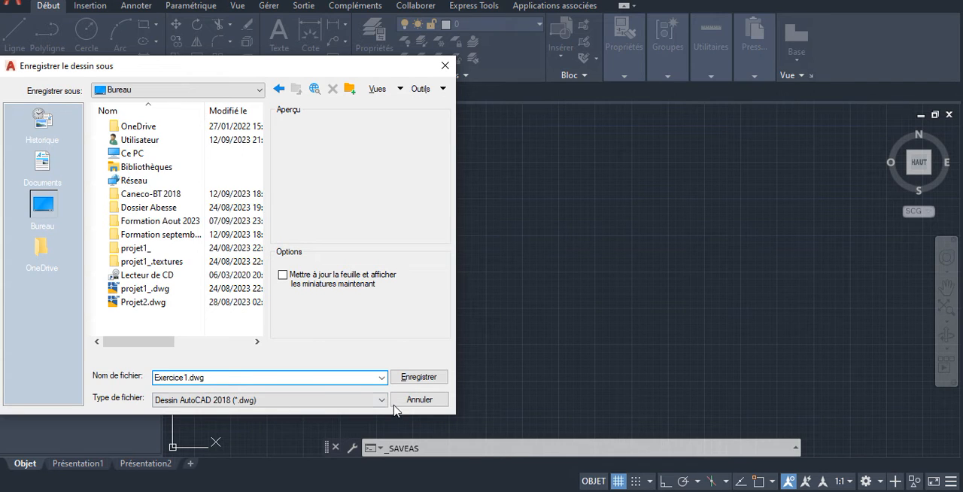
click(419, 377)
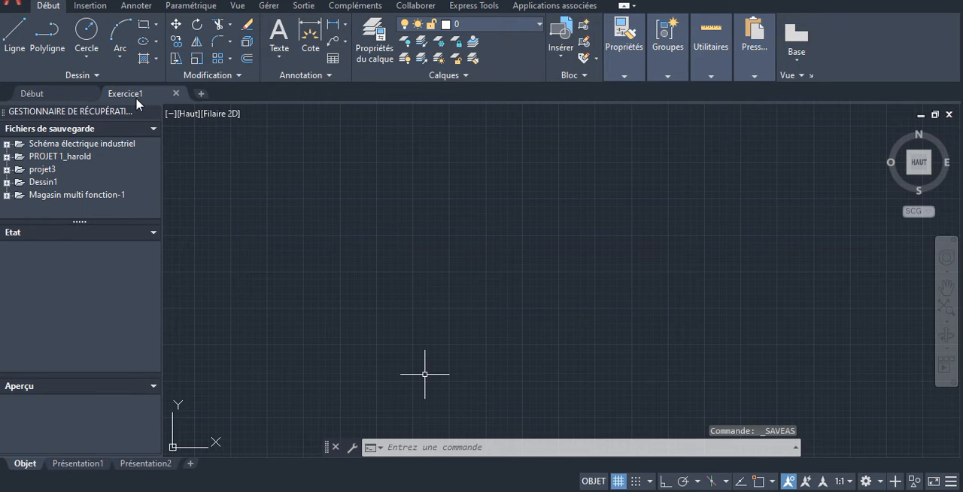
mouse_move(137, 98)
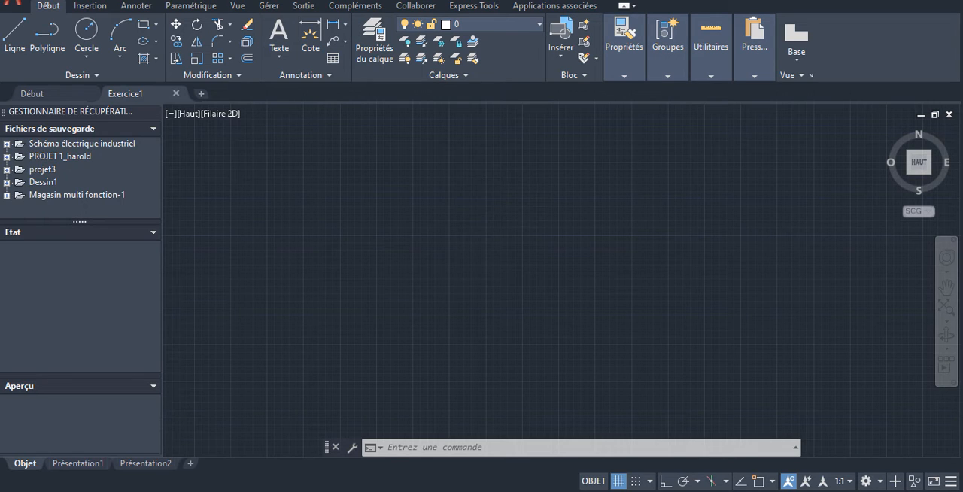
- Examine the insertion, annotation, parametric and output tools, starting the single-line text command along the way
scroll(491, 239, down, 4)
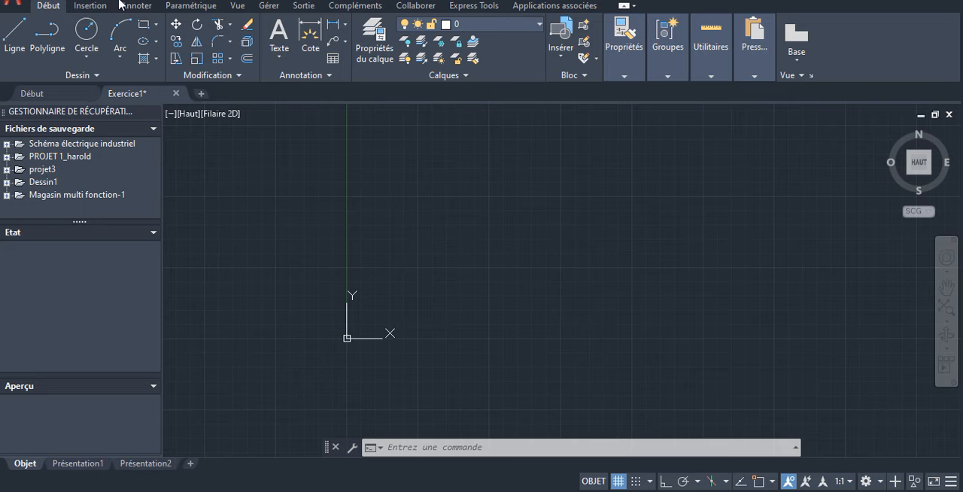
click(90, 7)
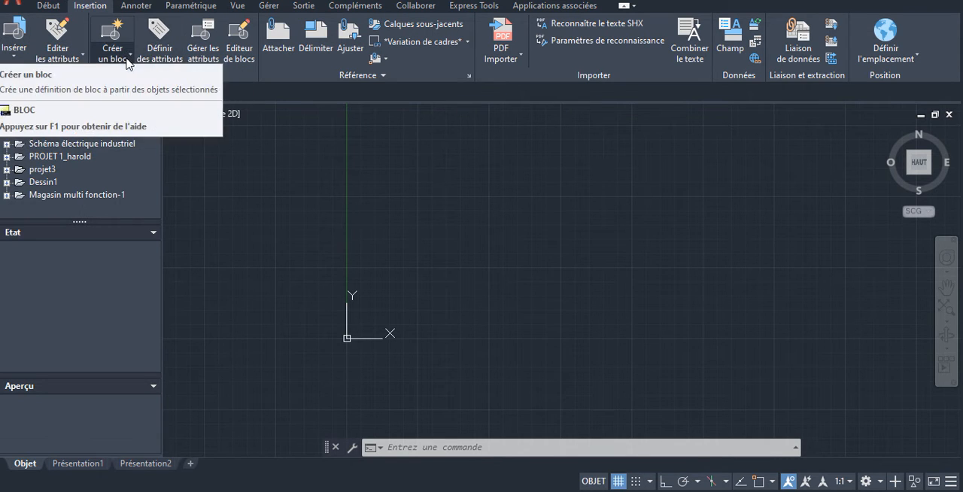
click(137, 6)
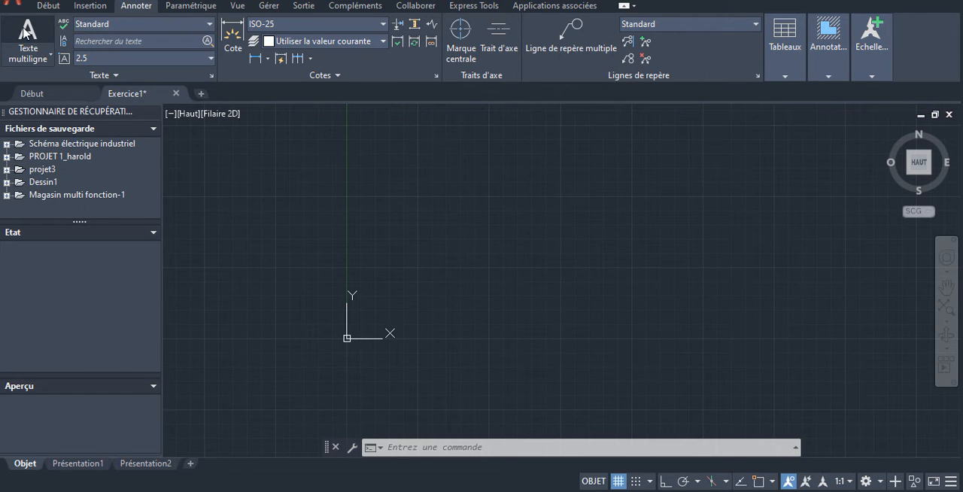
click(51, 59)
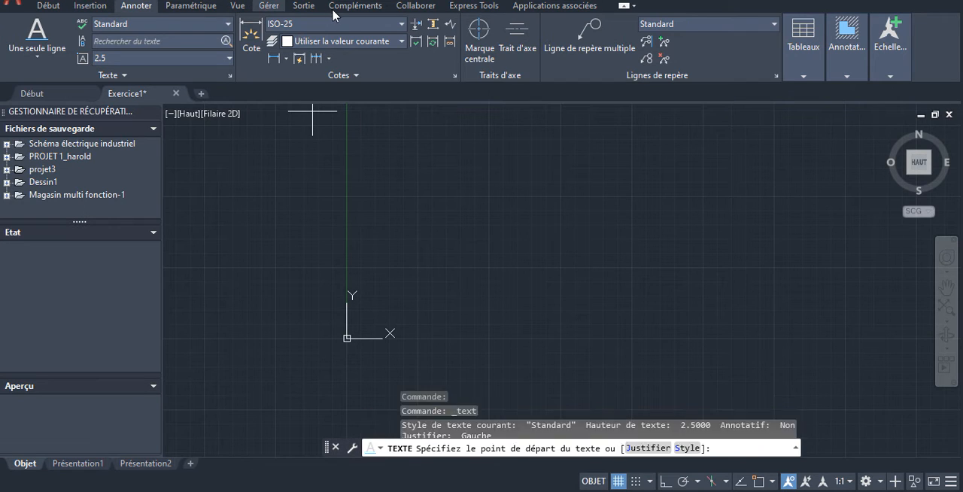
click(308, 6)
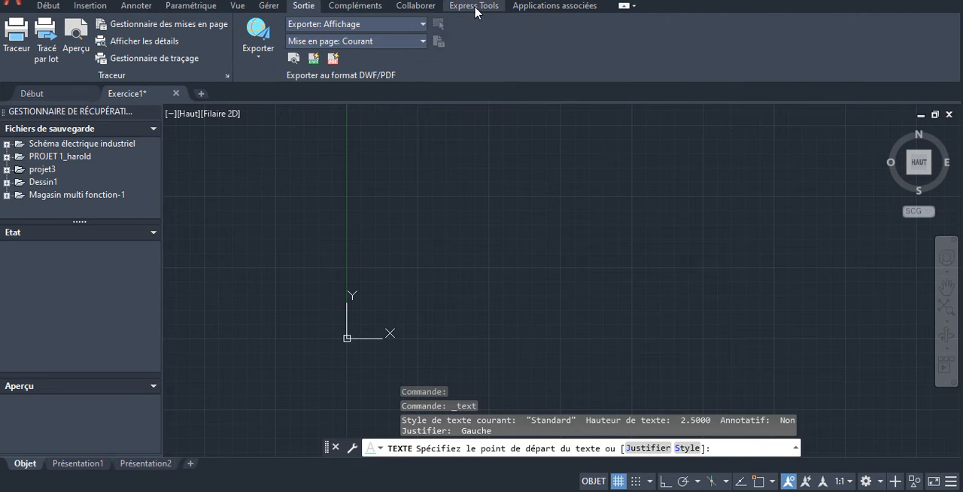
click(46, 6)
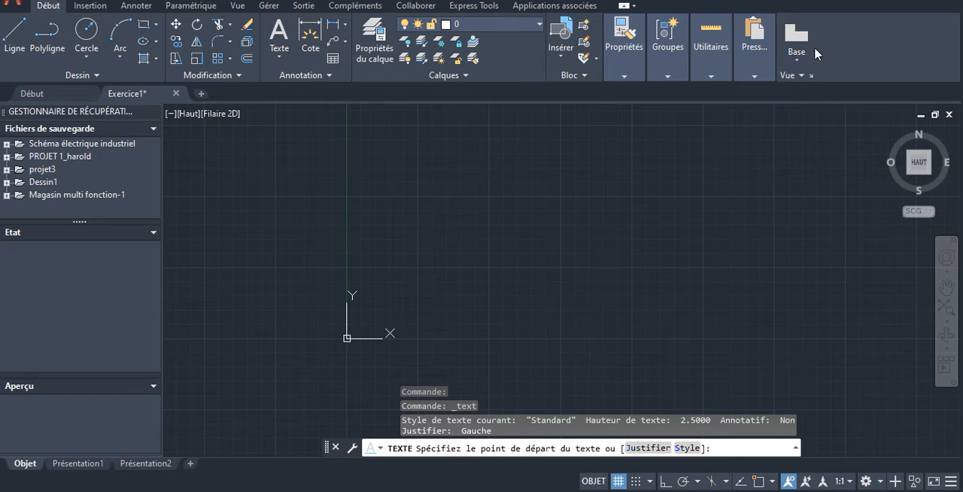
click(91, 6)
click(136, 6)
click(190, 6)
click(94, 8)
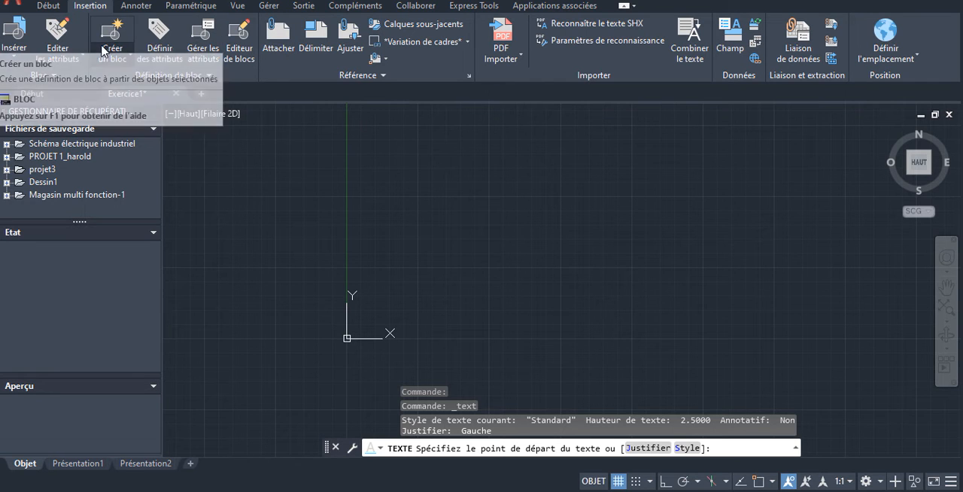
click(51, 7)
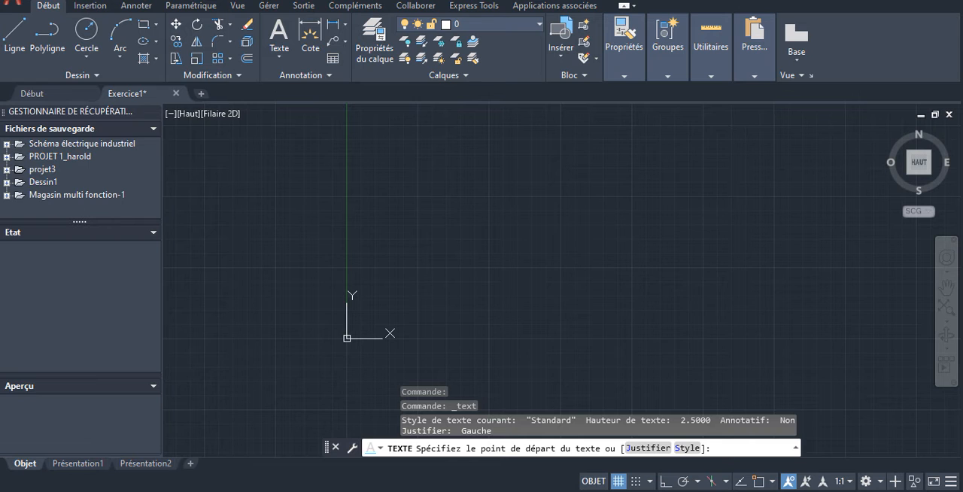
- Survey the tool sets from insertion through Express Tools and return to the basic drawing tools
click(90, 6)
click(136, 6)
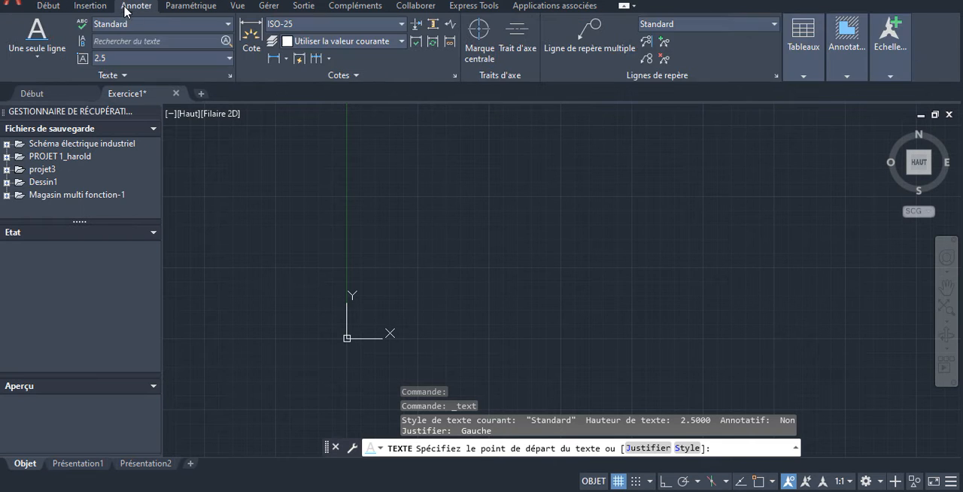
click(191, 6)
click(237, 6)
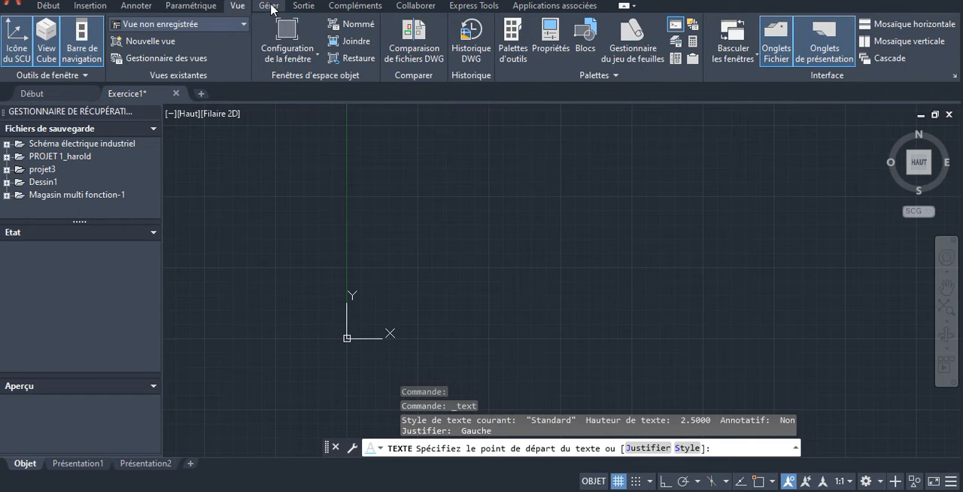
click(270, 6)
click(303, 6)
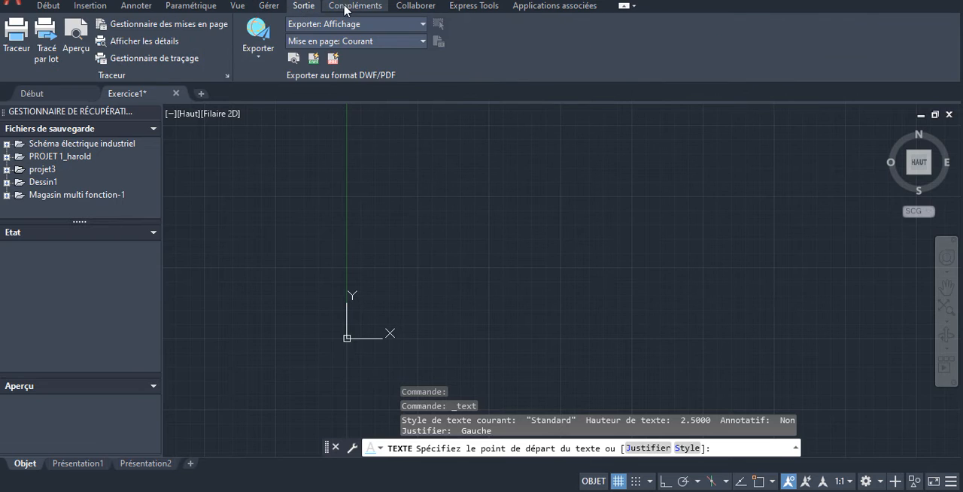
click(347, 6)
click(414, 8)
click(473, 7)
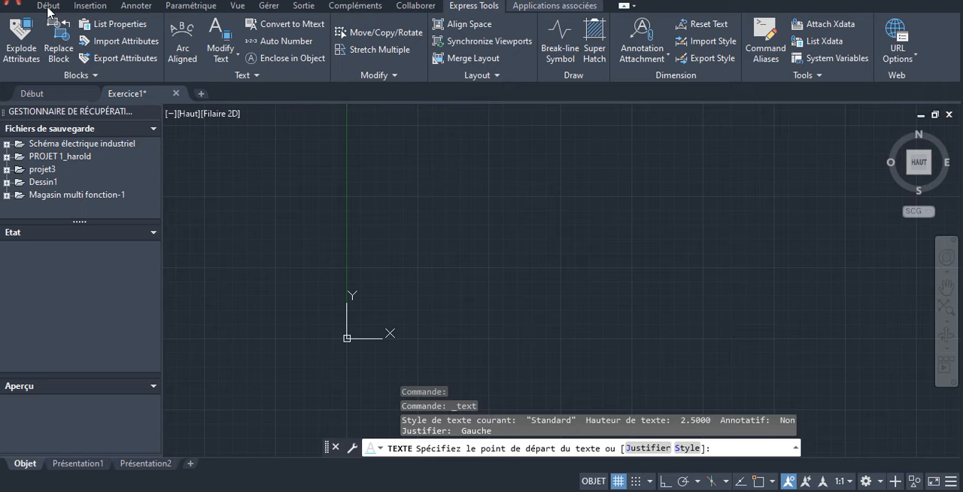
click(49, 7)
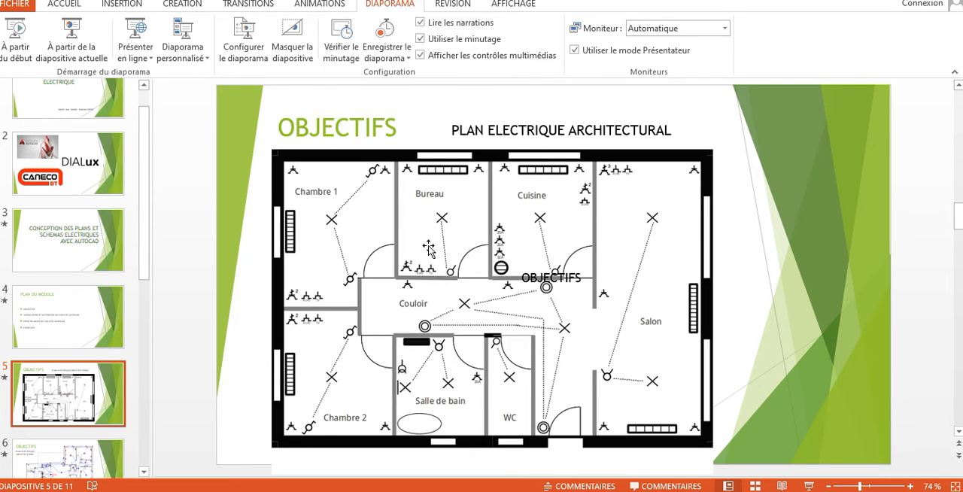
- Switch to the PowerPoint presentation and examine the OBJECTIFS slides 5 to 7 with the electrical plans
scroll(85, 467, down, 1)
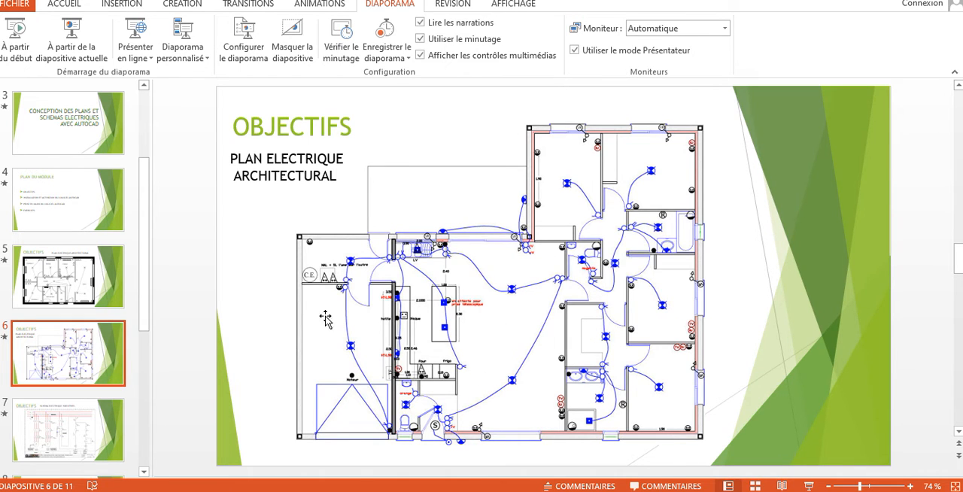
click(54, 446)
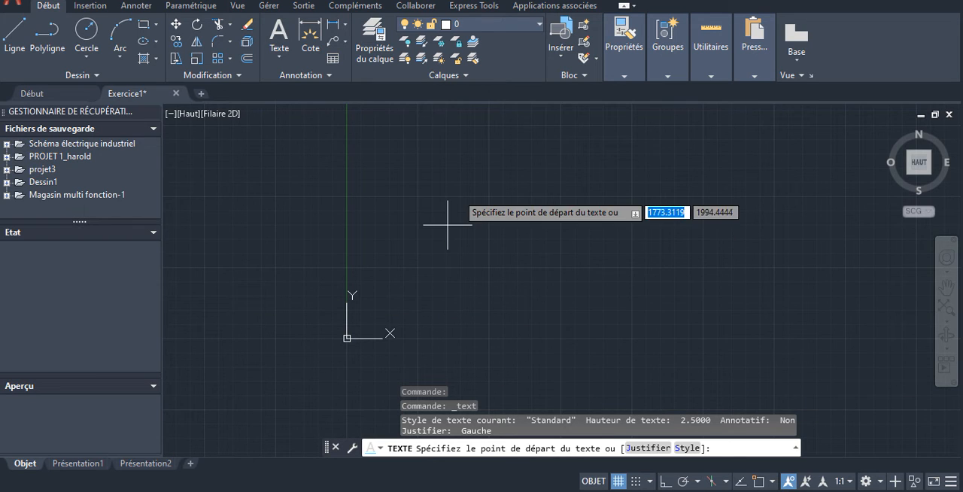
- Switch back to the AutoCAD drawing and turn its grid display off and on again
scroll(512, 248, down, 2)
scroll(514, 246, up, 2)
scroll(530, 245, down, 2)
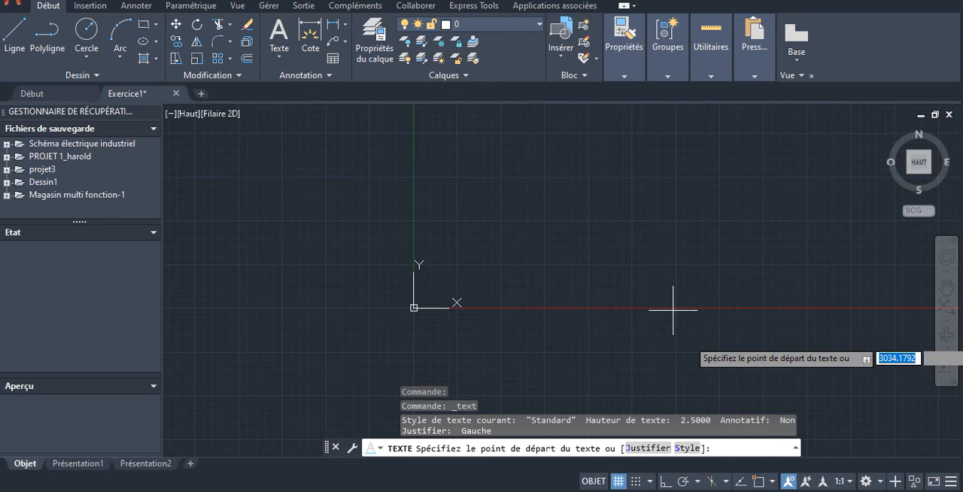
click(617, 482)
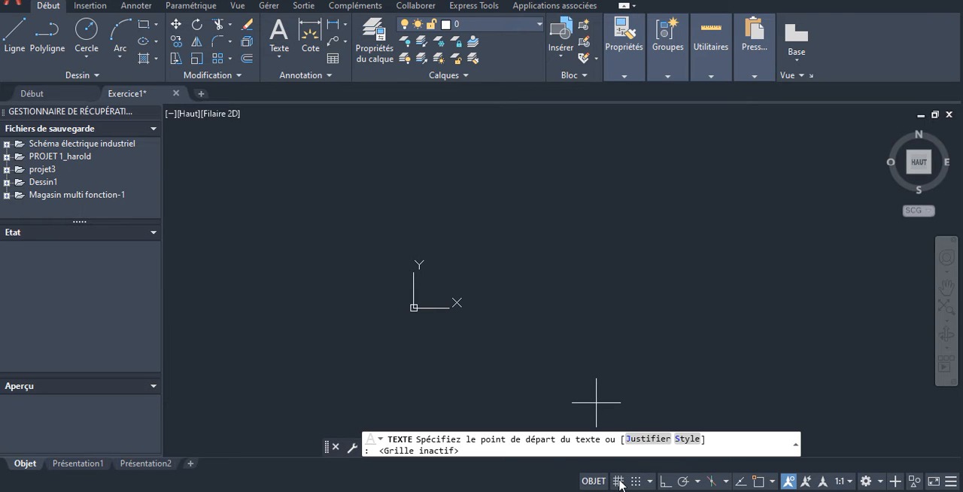
click(618, 481)
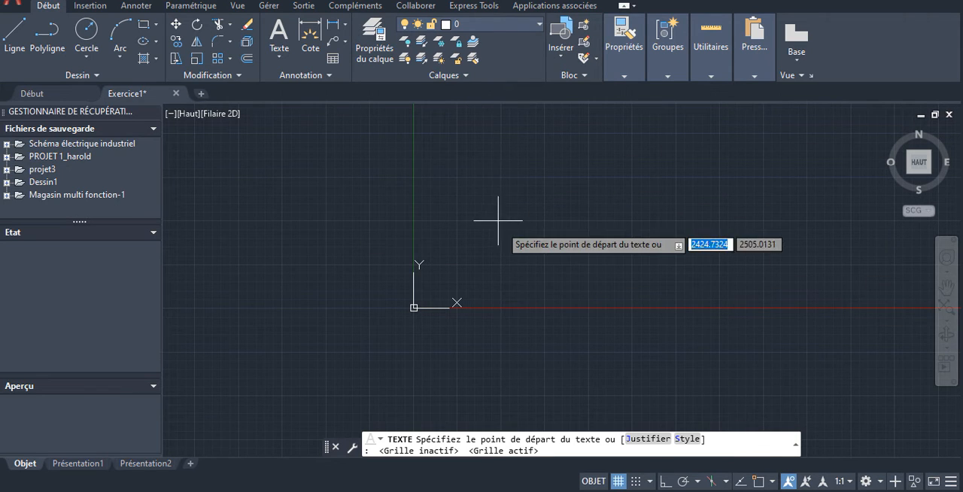
- Toggle the drawing's grid display off and on twice more, leaving it on
click(621, 482)
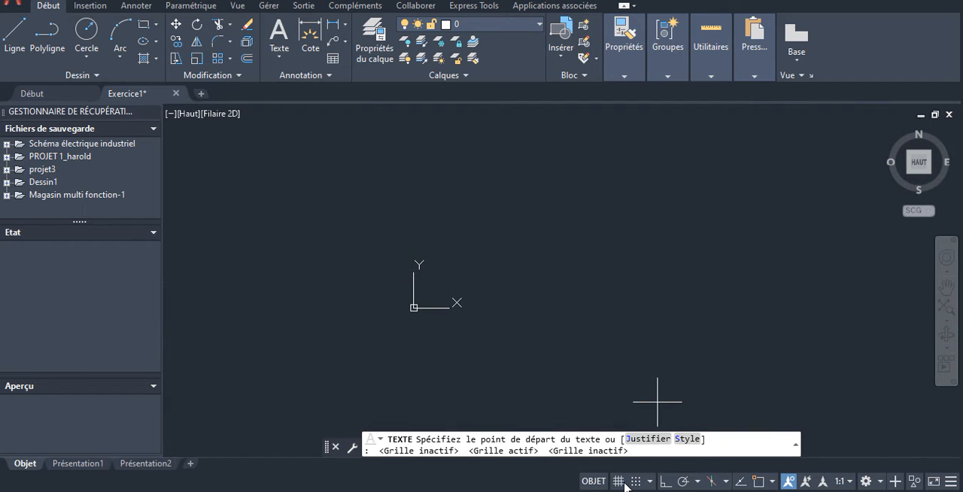
click(625, 482)
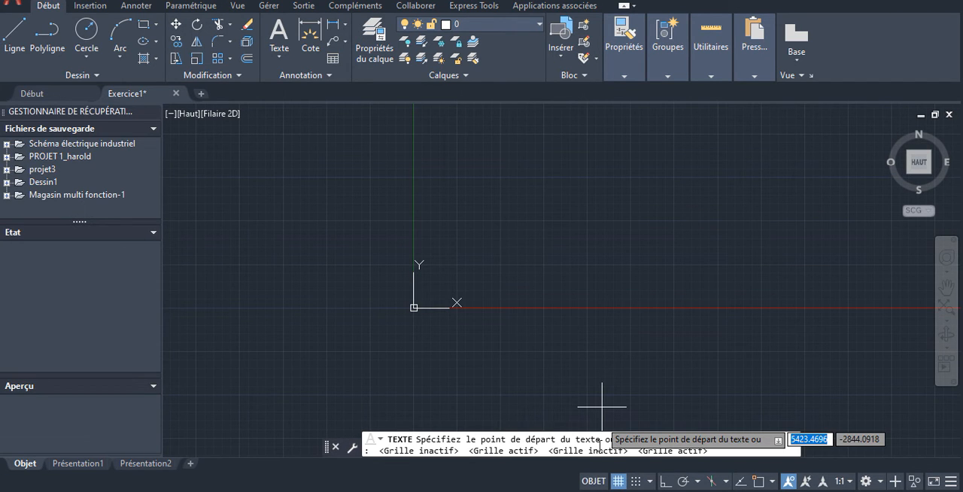
click(618, 483)
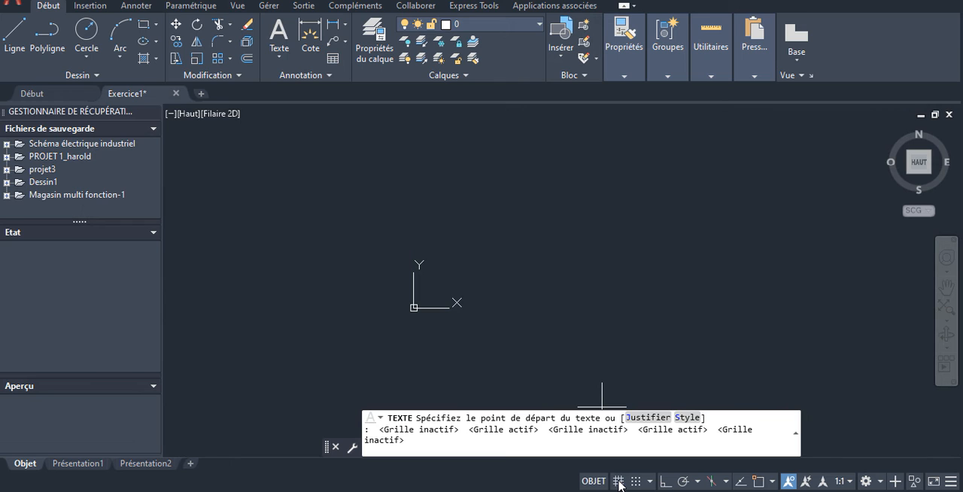
click(619, 483)
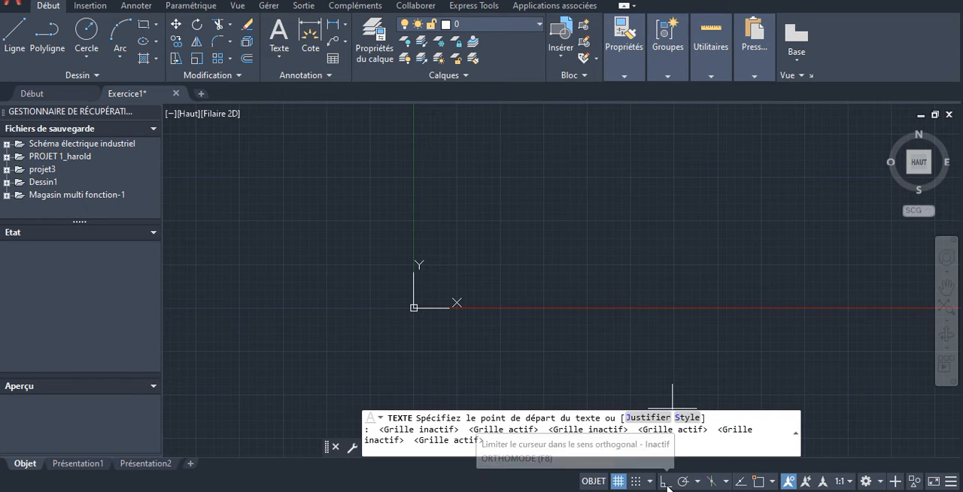
click(797, 434)
click(796, 434)
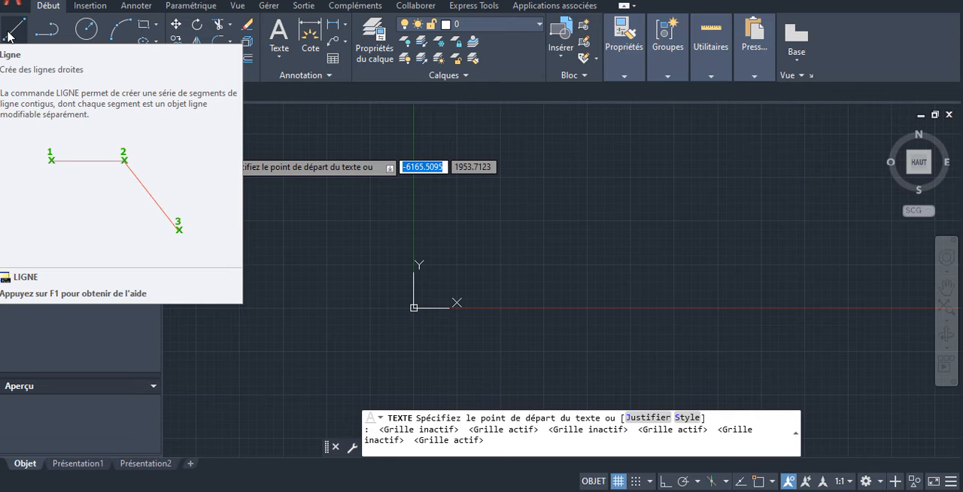
click(10, 33)
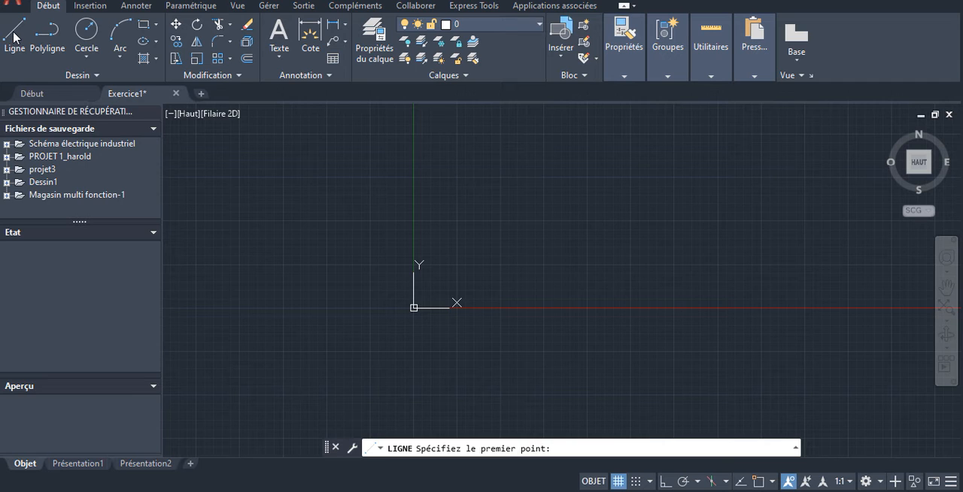
click(500, 264)
key(Escape)
key(Return)
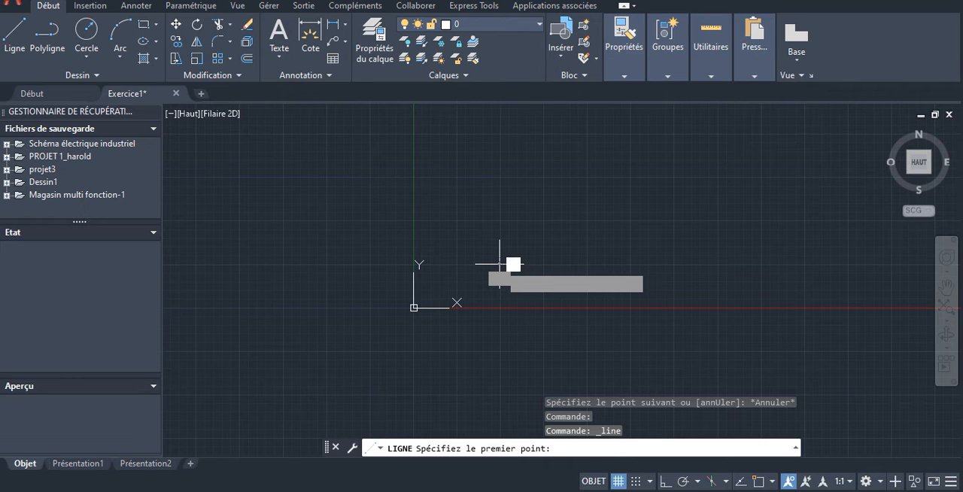
click(501, 264)
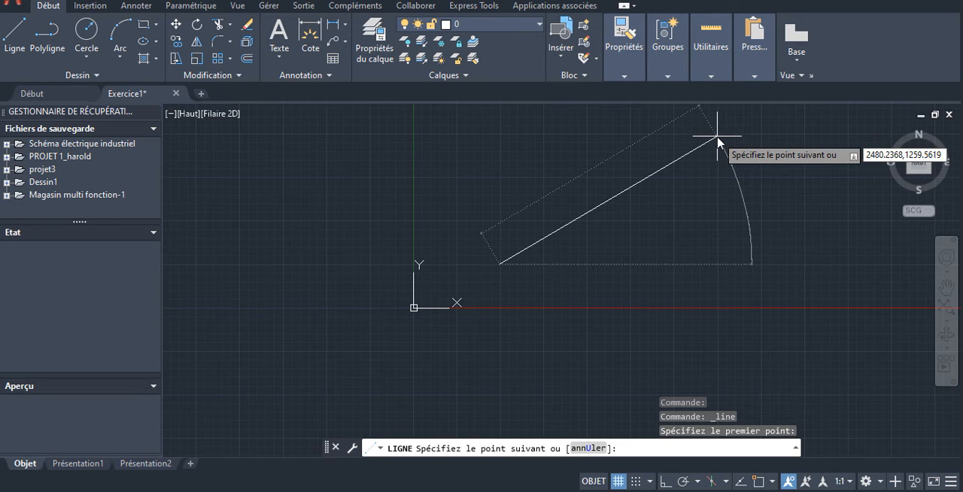
key(BackSpace)
key(BackSpace)
key(BackSpace)
mouse_move(711, 52)
key(Escape)
key(Escape)
key(Escape)
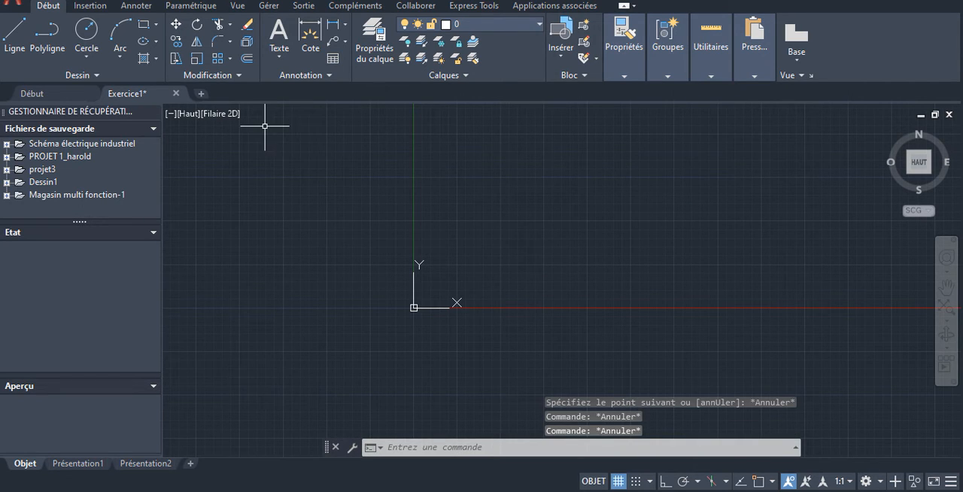
text(l)
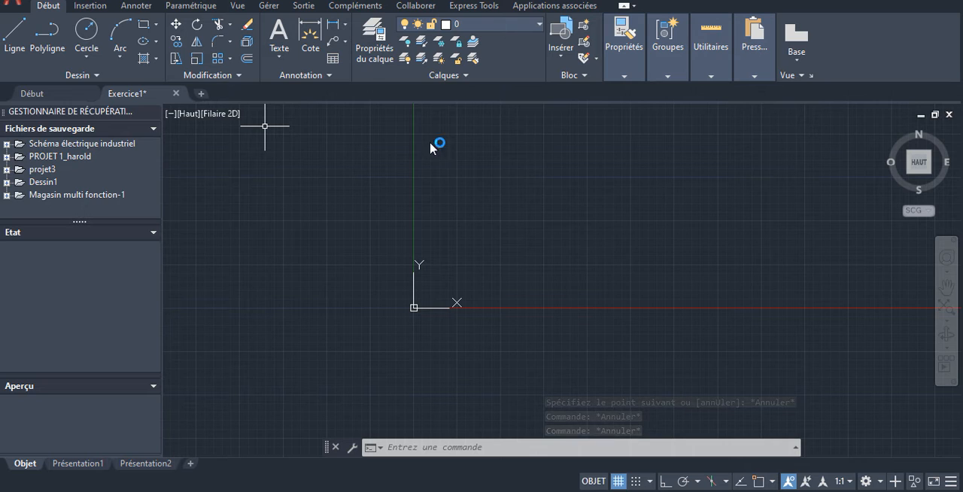
key(Delete)
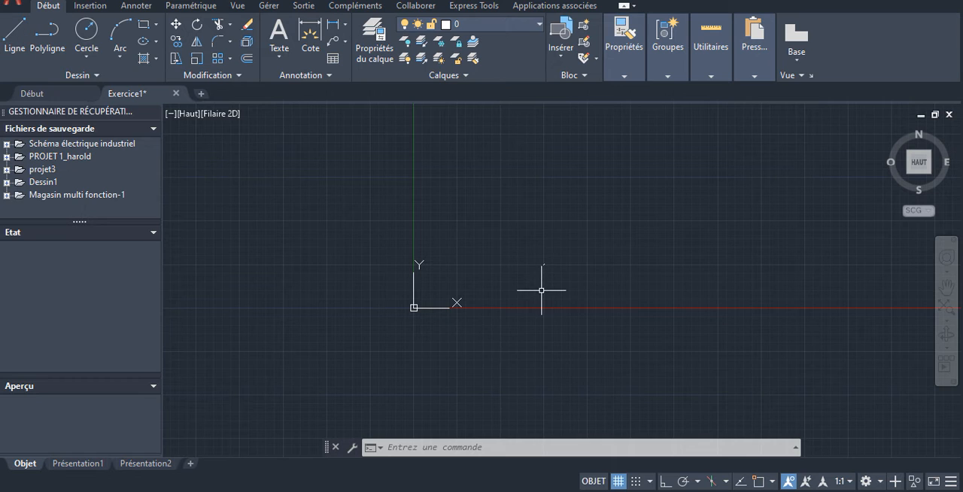
click(589, 265)
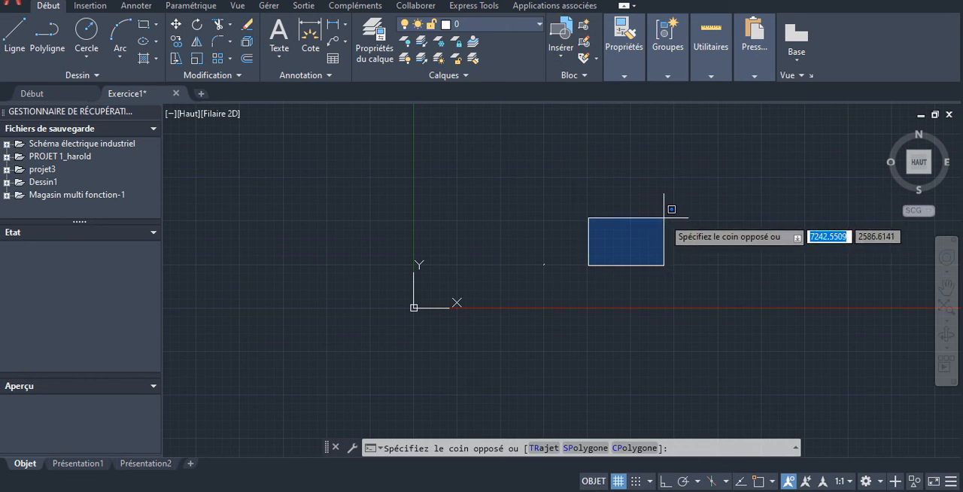
key(Escape)
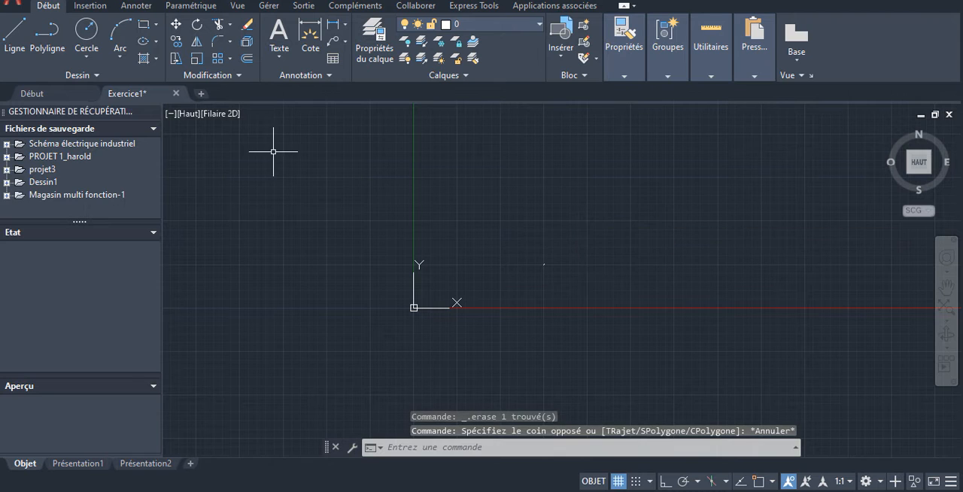
- Draw a single line 6000 units long, rising at about 26° from a start point above and beyond the origin
click(15, 32)
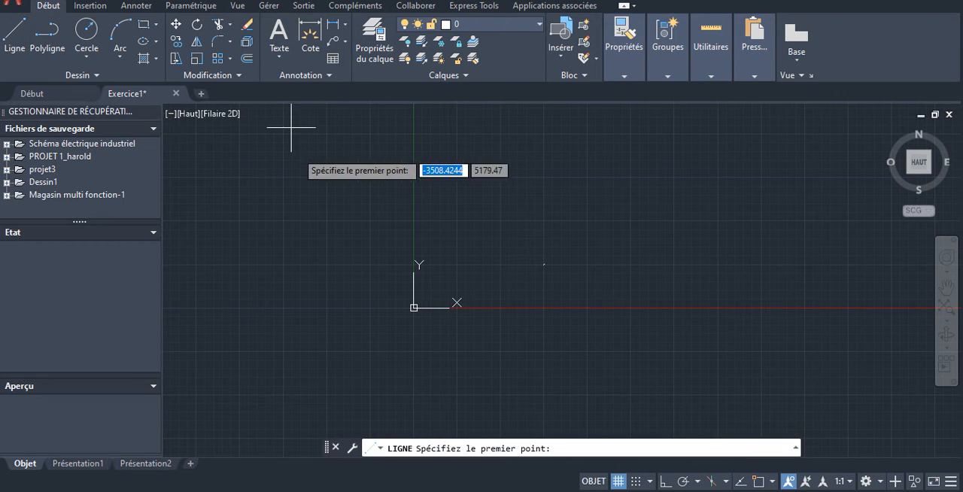
click(500, 263)
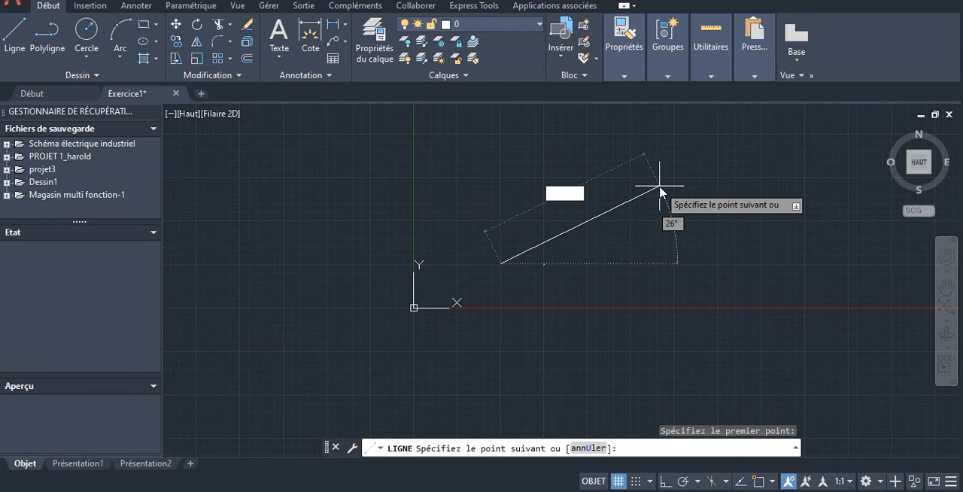
text(6000)
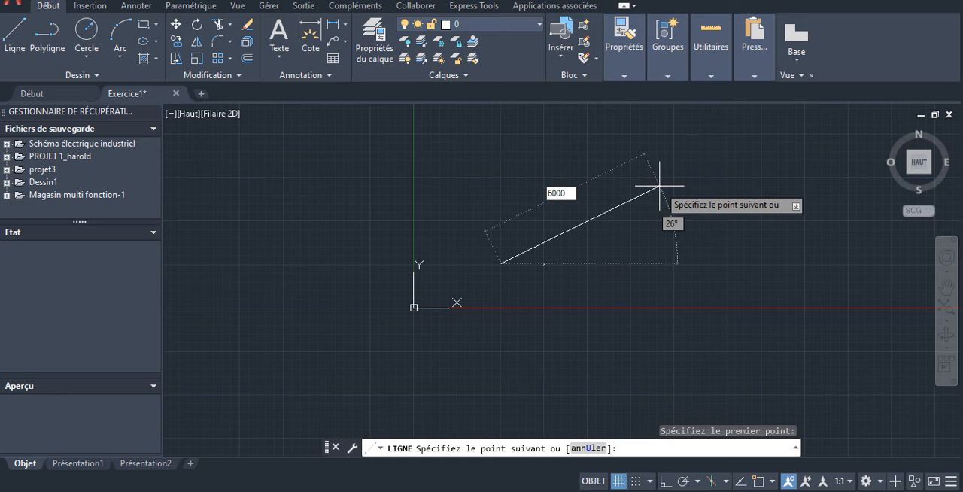
key(Return)
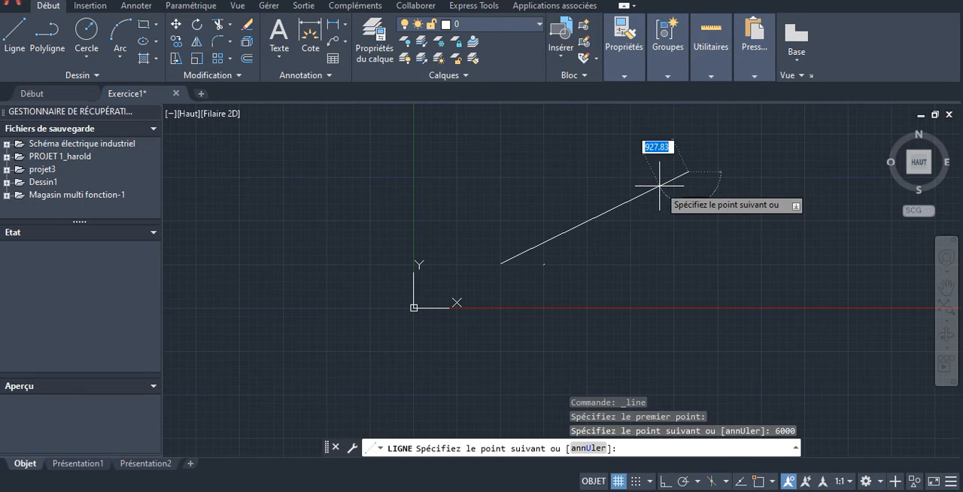
key(Escape)
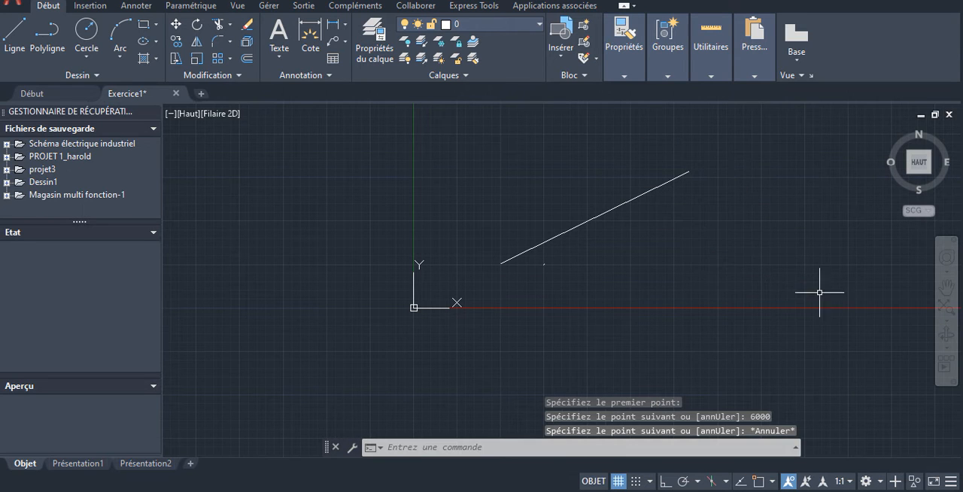
- Turn on 2D object snap and add an aligned dimension between the line's two endpoints, with the dimension line placed above it
scroll(684, 168, up, 3)
scroll(707, 173, down, 3)
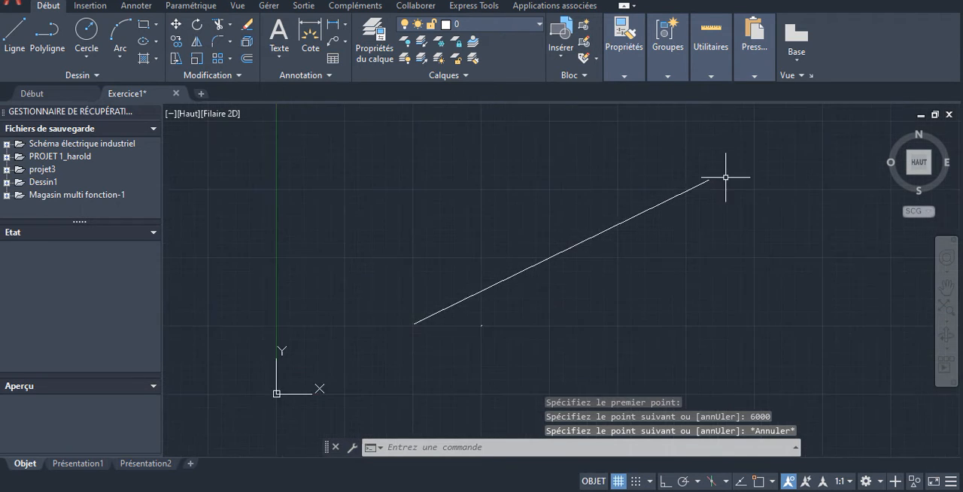
scroll(560, 256, up, 2)
scroll(564, 248, down, 4)
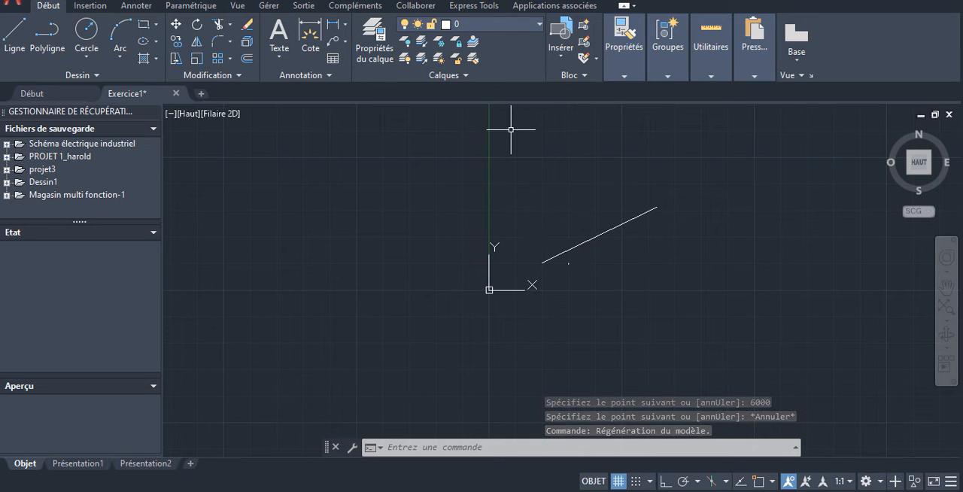
click(345, 27)
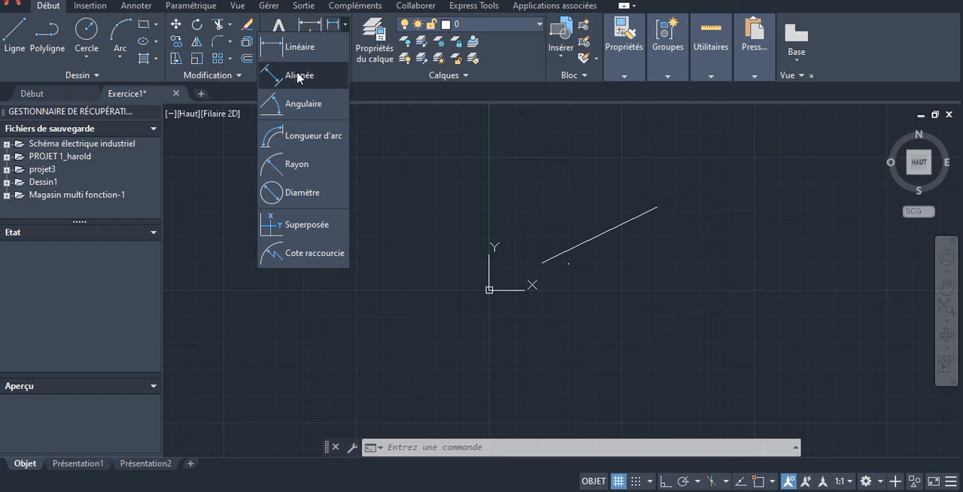
click(343, 30)
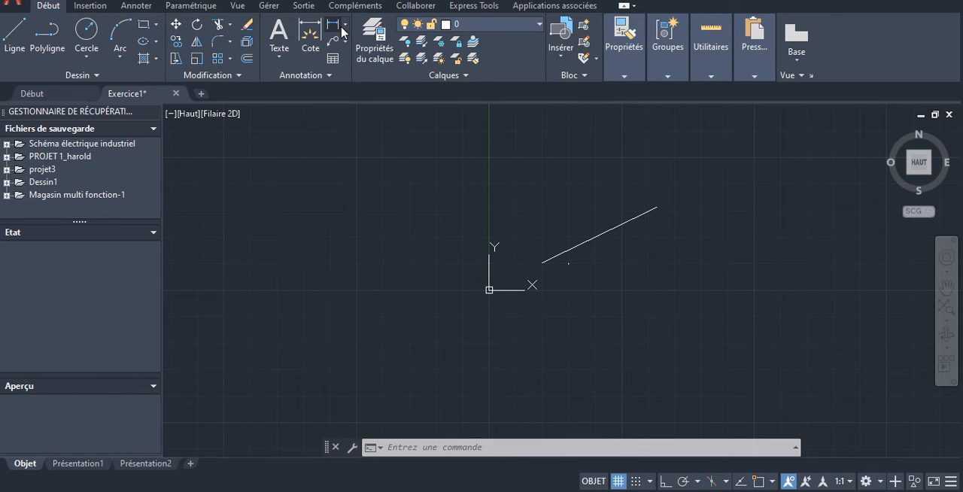
click(344, 28)
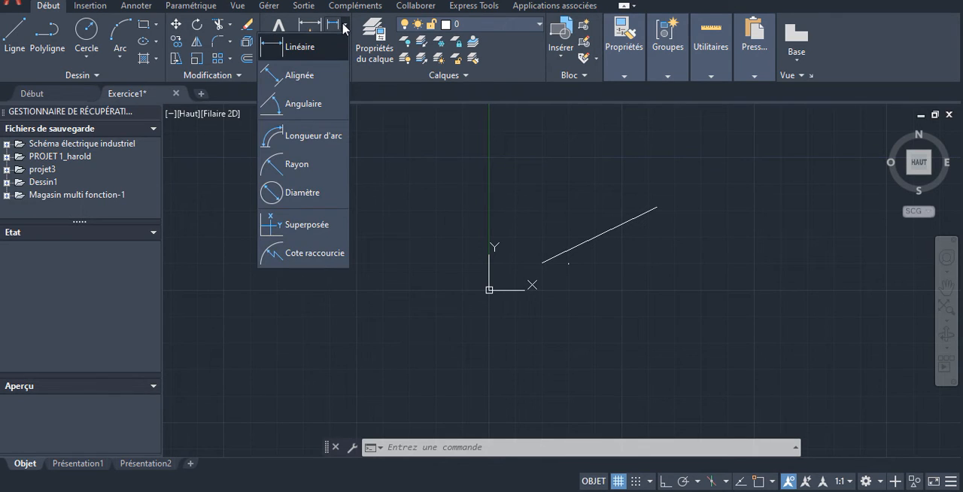
click(277, 79)
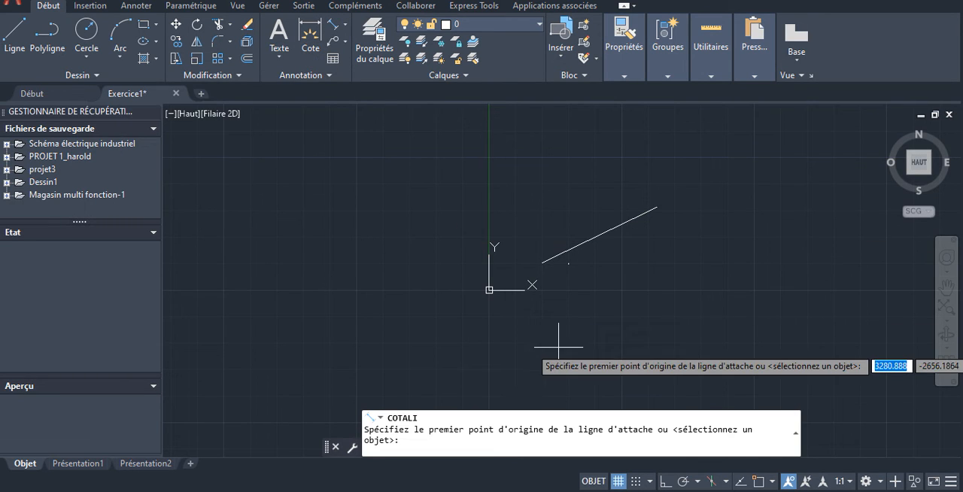
click(757, 484)
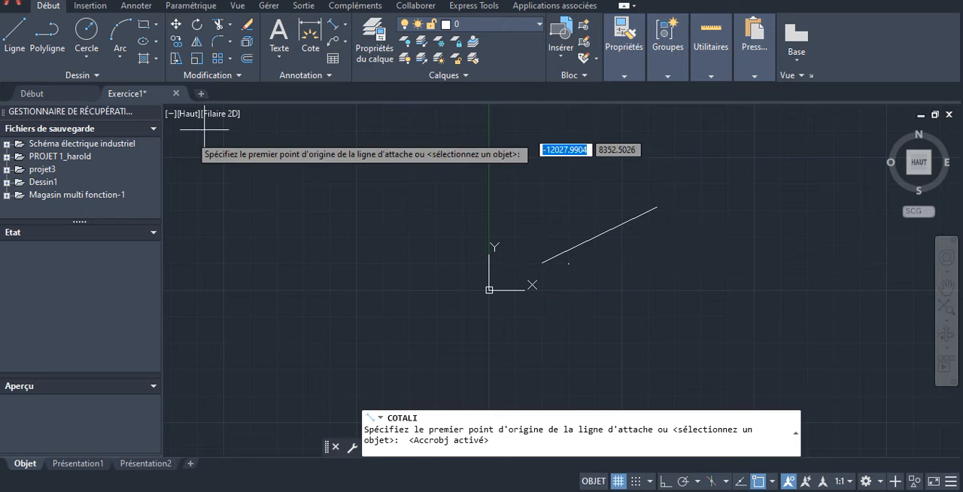
click(542, 263)
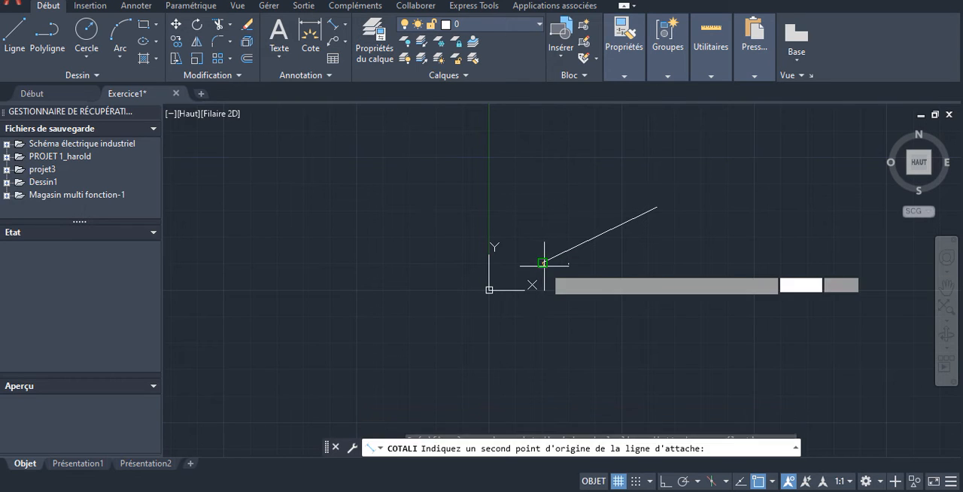
click(653, 202)
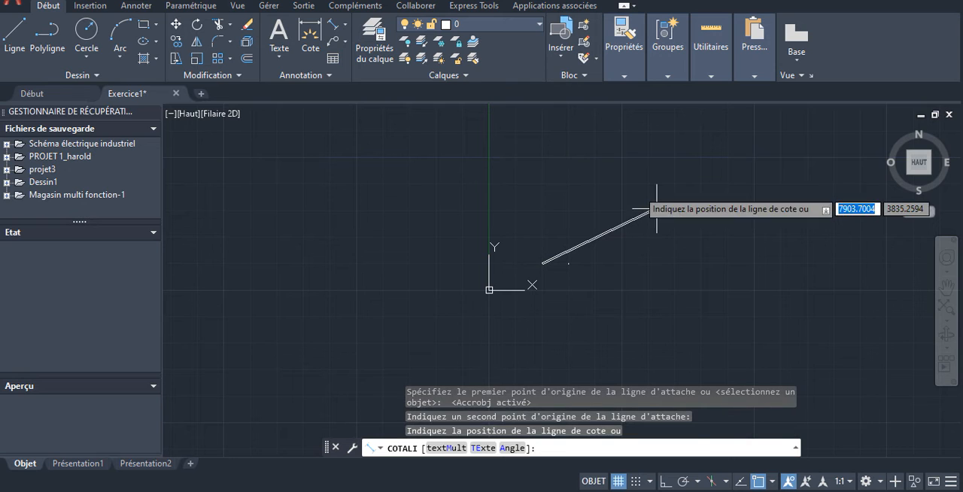
click(608, 190)
- Examine the aligned dimension's text and its size relative to the sloped line
scroll(561, 209, up, 10)
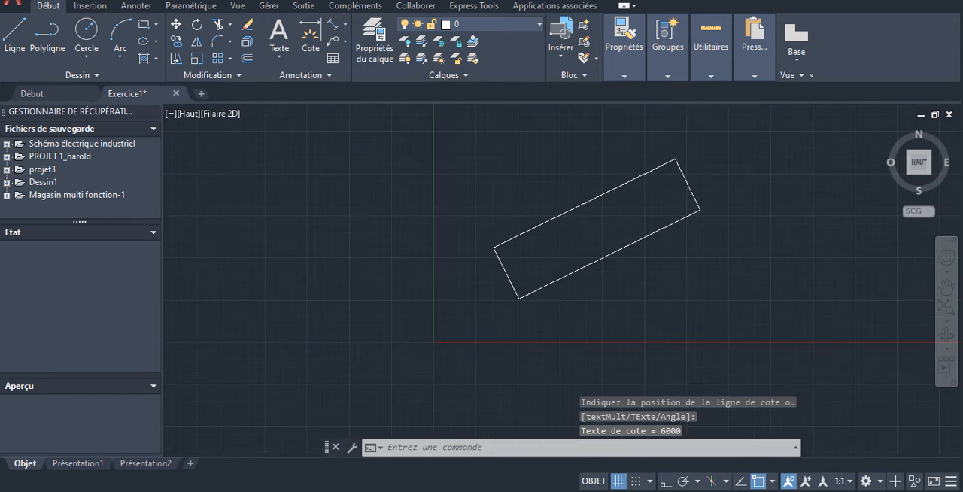
scroll(587, 208, up, 3)
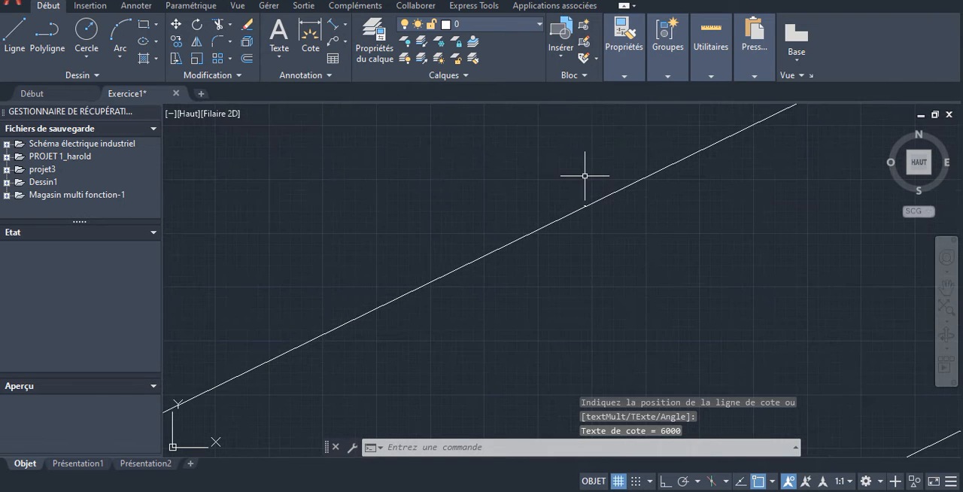
scroll(570, 253, up, 5)
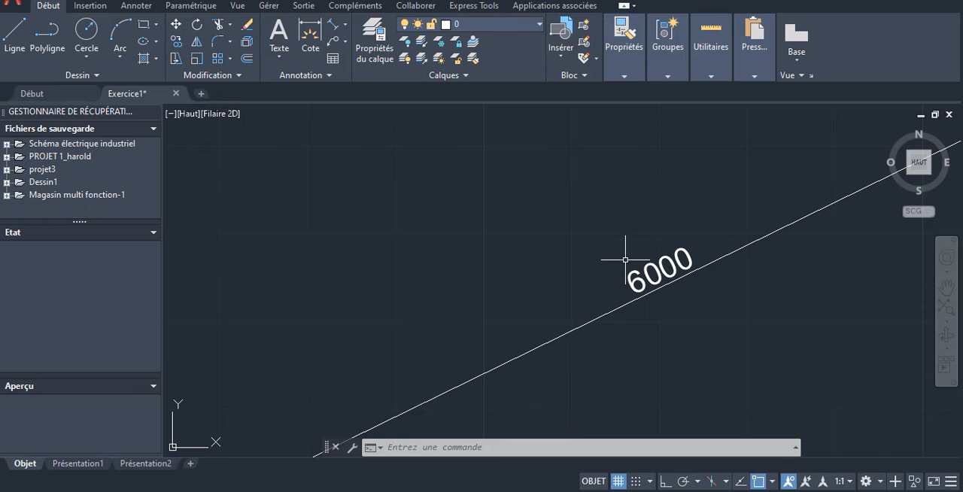
scroll(625, 259, up, 5)
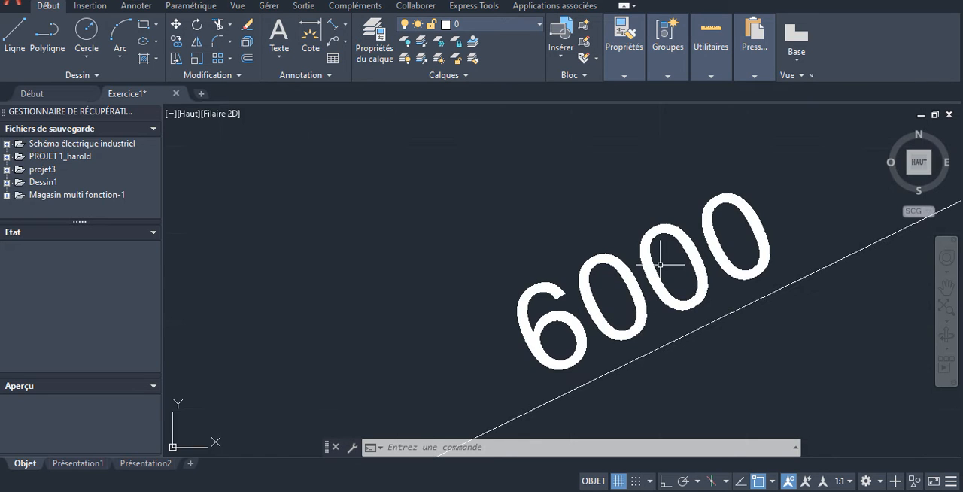
scroll(615, 267, down, 5)
scroll(614, 267, up, 3)
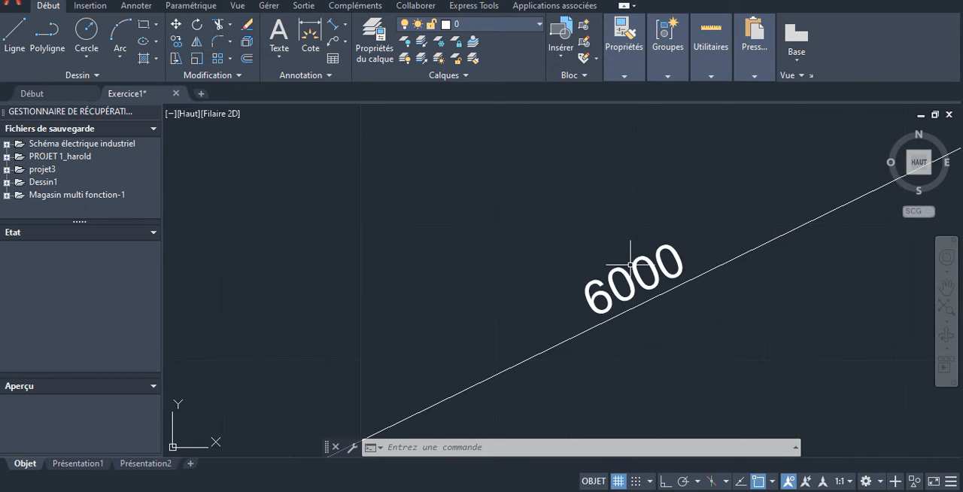
scroll(624, 267, down, 4)
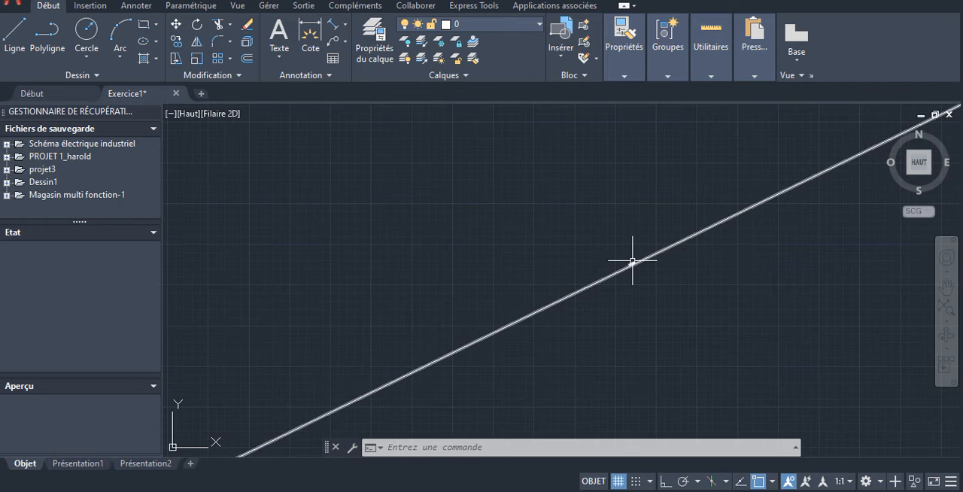
scroll(624, 262, up, 4)
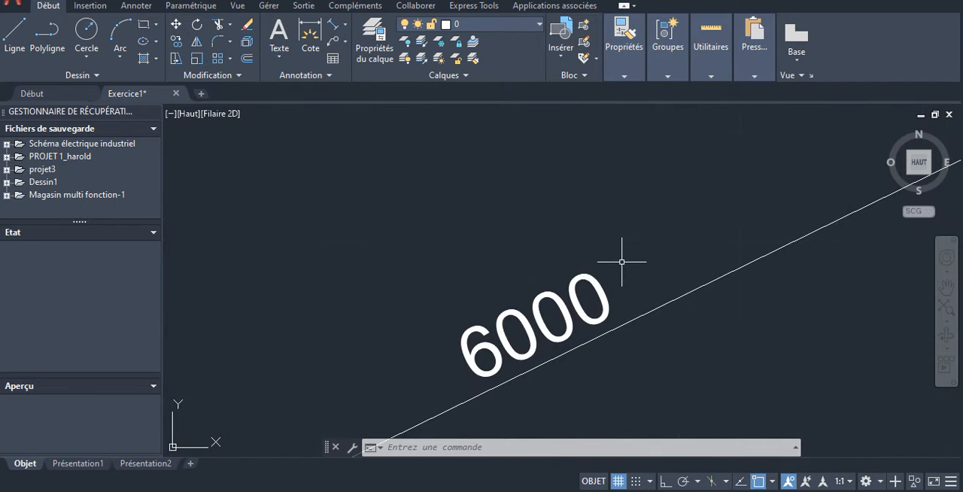
scroll(622, 258, down, 5)
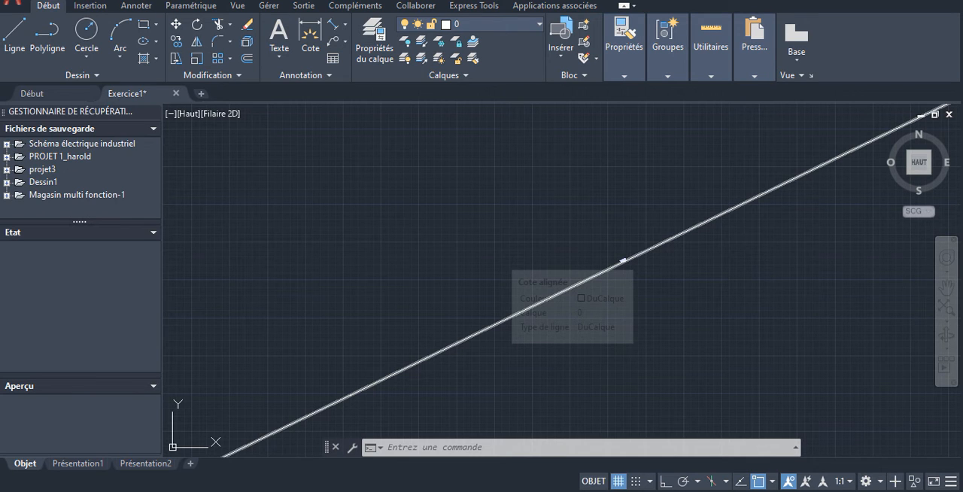
click(623, 261)
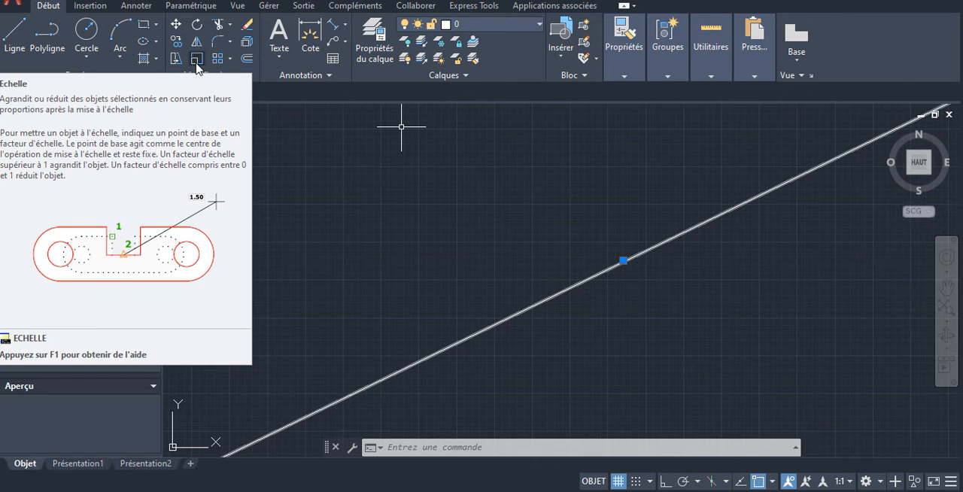
click(196, 60)
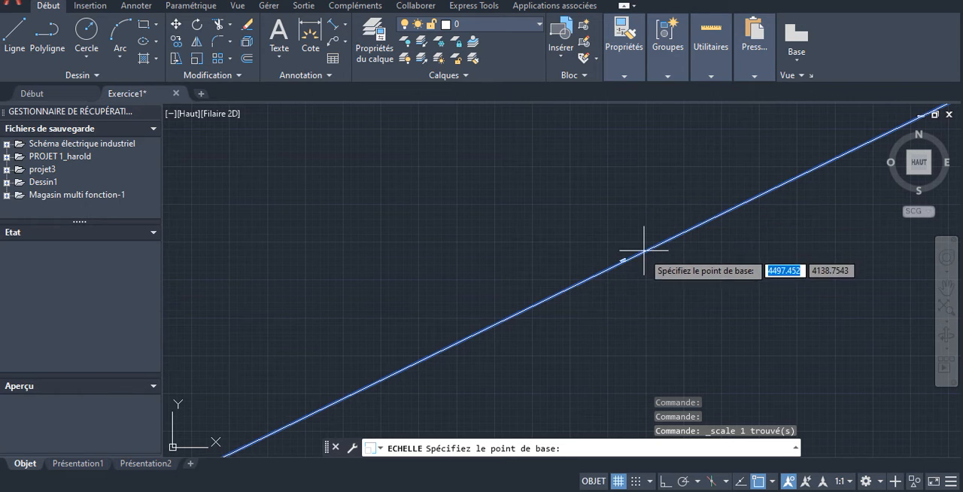
scroll(576, 286, up, 3)
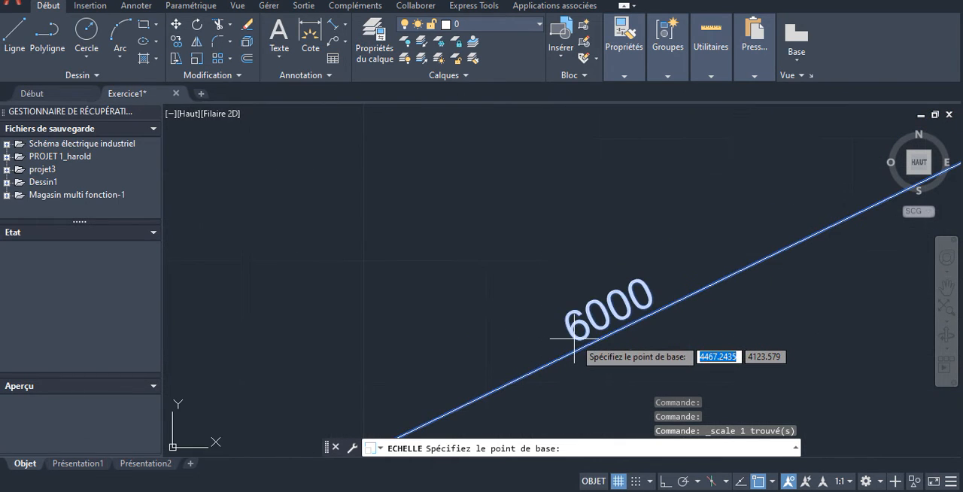
click(574, 340)
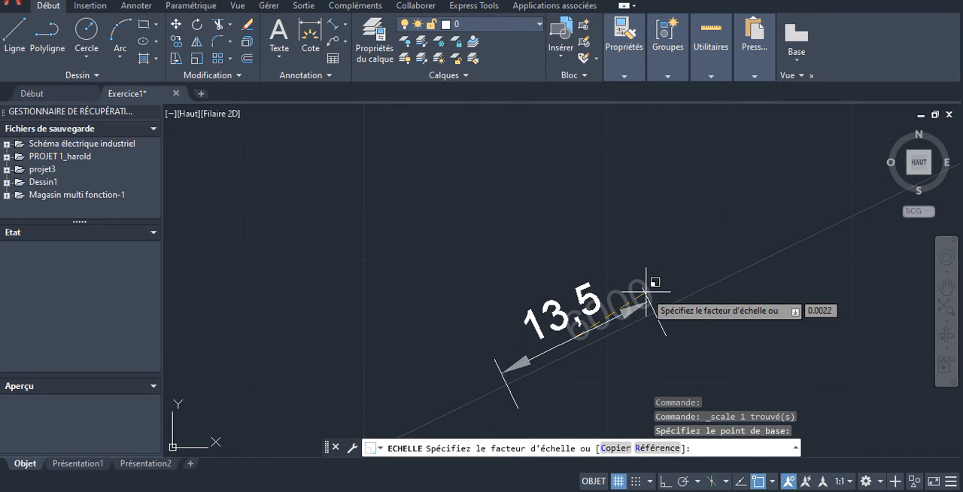
key(Escape)
scroll(646, 286, down, 4)
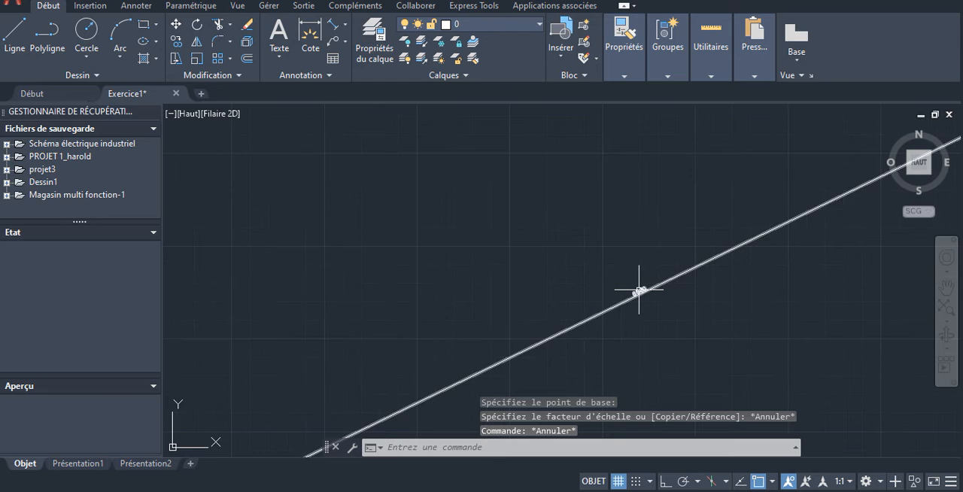
- Open the aligned dimension's text for editing, set its text height to 25 and clear the existing text
click(634, 293)
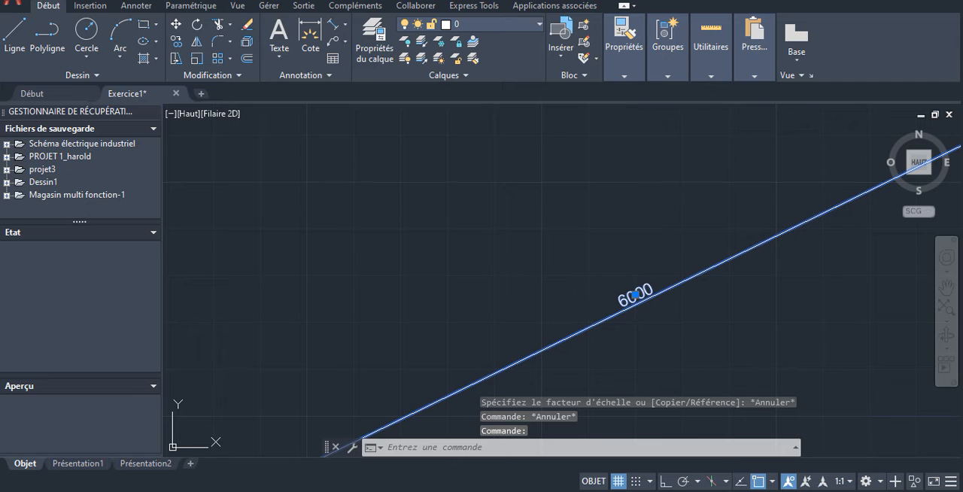
double_click(636, 295)
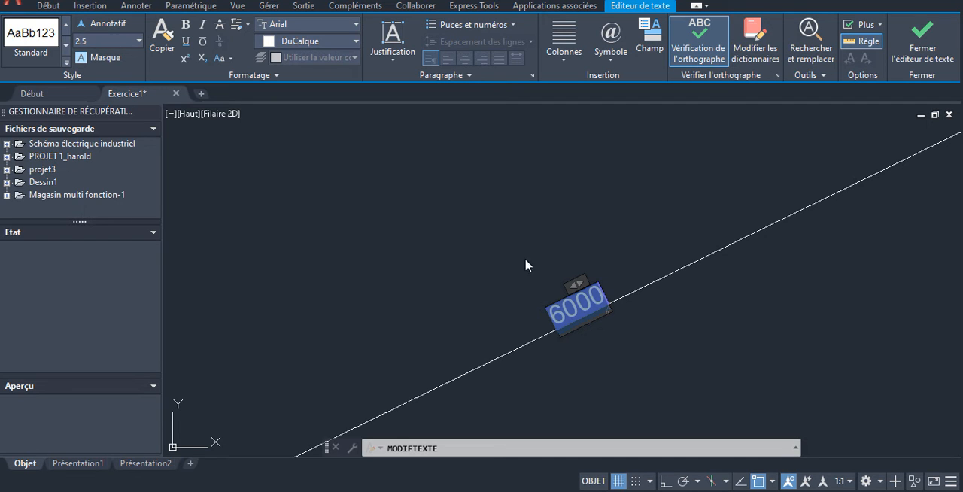
click(102, 40)
click(121, 42)
click(88, 41)
key(Delete)
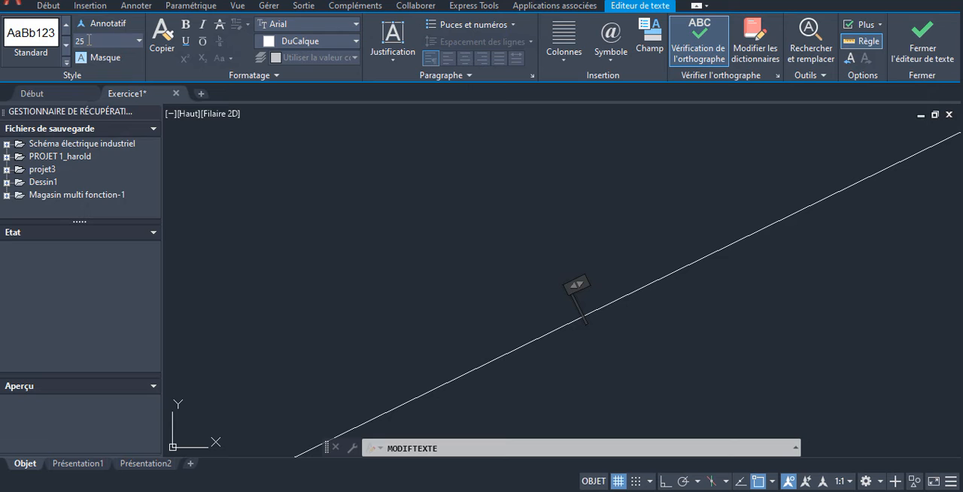
- Enter 6000 as the dimension text at the new height and close the text editor
text(6)
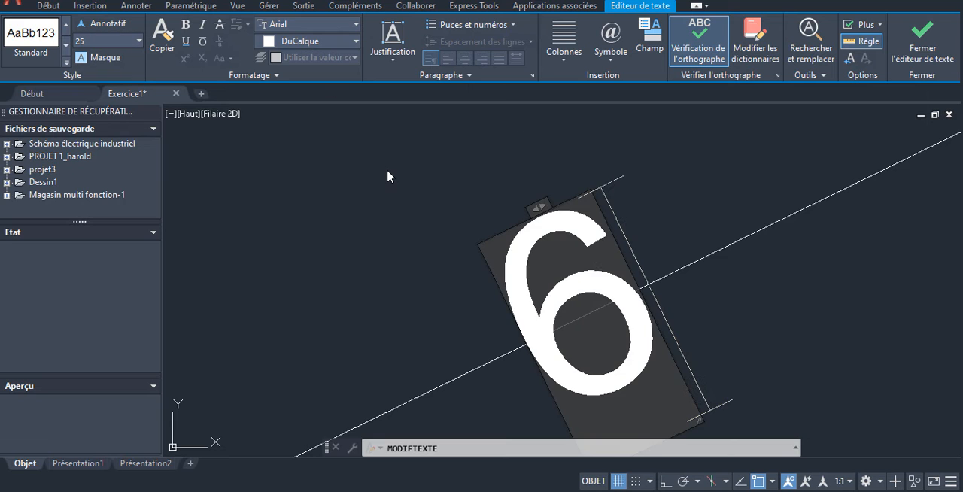
text(000)
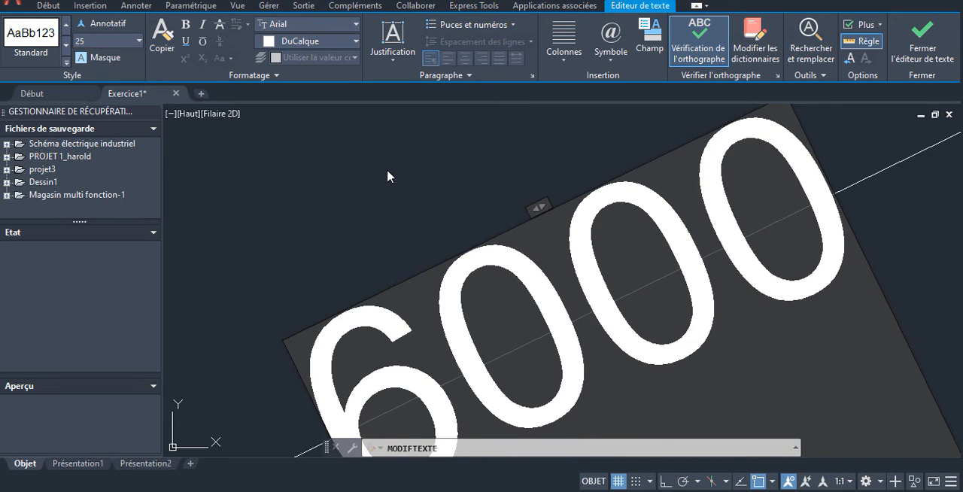
key(Return)
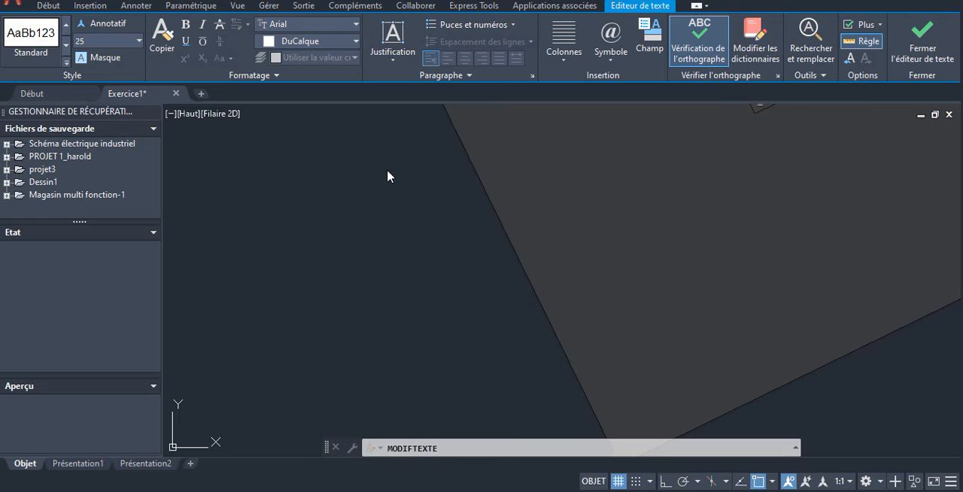
key(Return)
key(BackSpace)
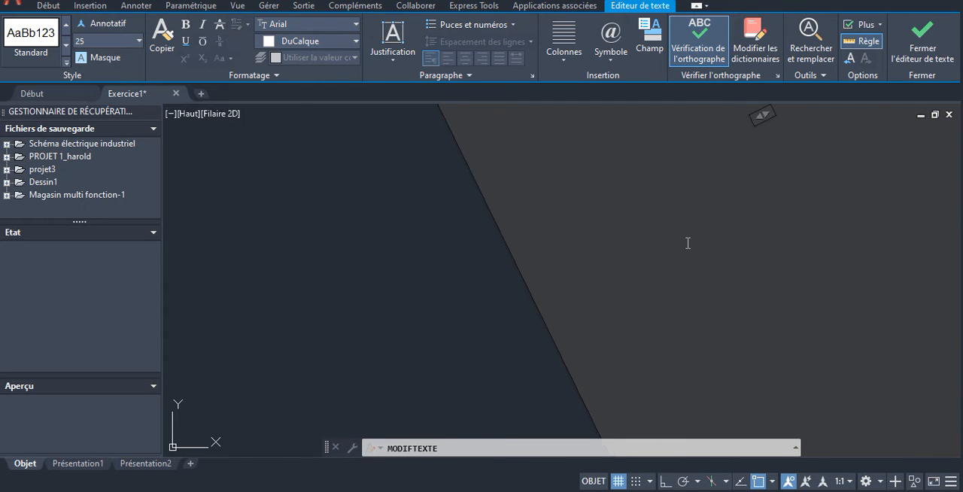
scroll(686, 237, down, 6)
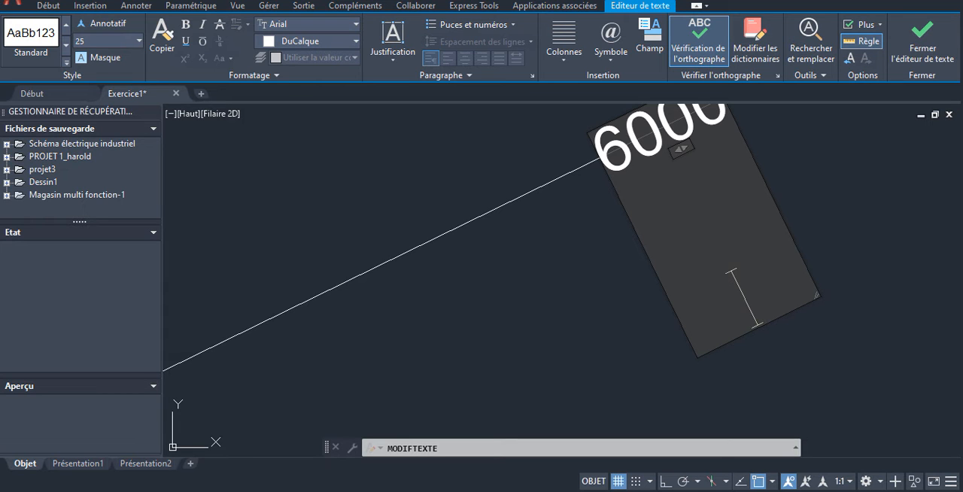
click(489, 188)
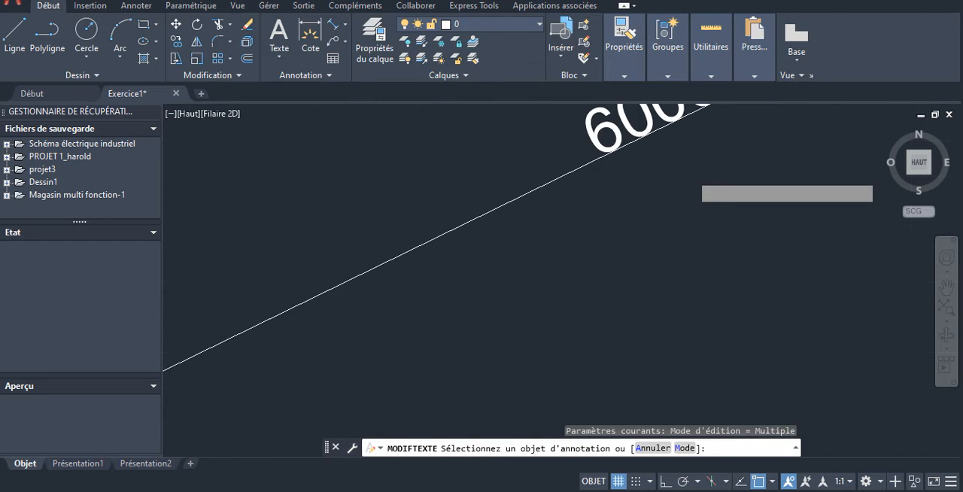
- Leave the text editing command and examine the enlarged dimension text's size relative to the whole sloped line
scroll(686, 174, down, 4)
scroll(762, 215, up, 3)
scroll(754, 230, down, 5)
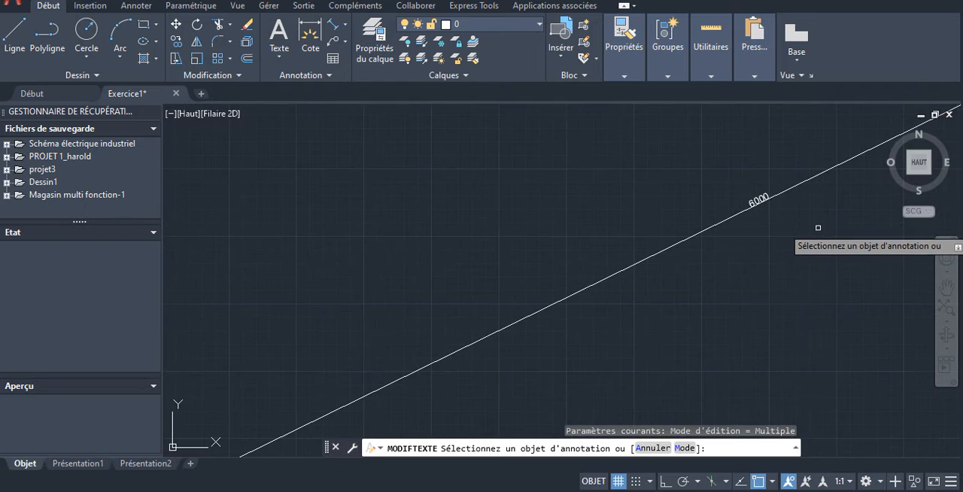
scroll(722, 218, down, 5)
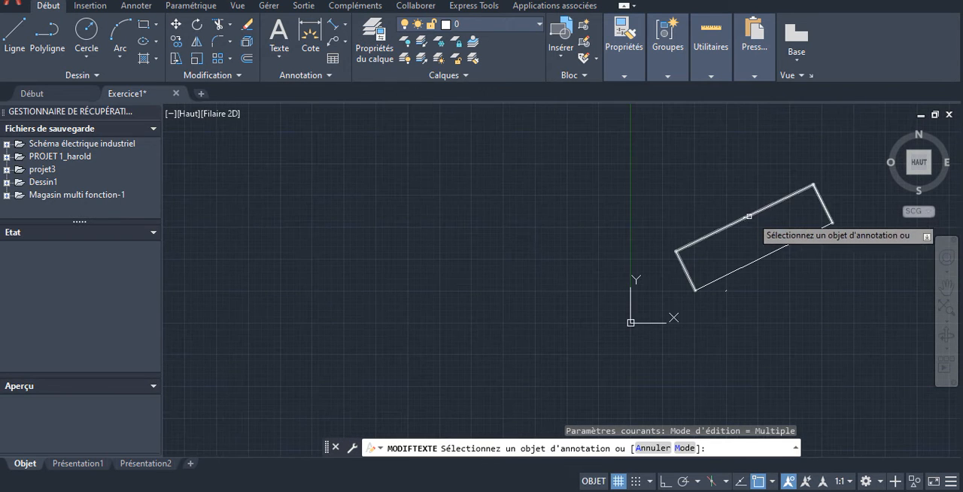
scroll(759, 208, up, 5)
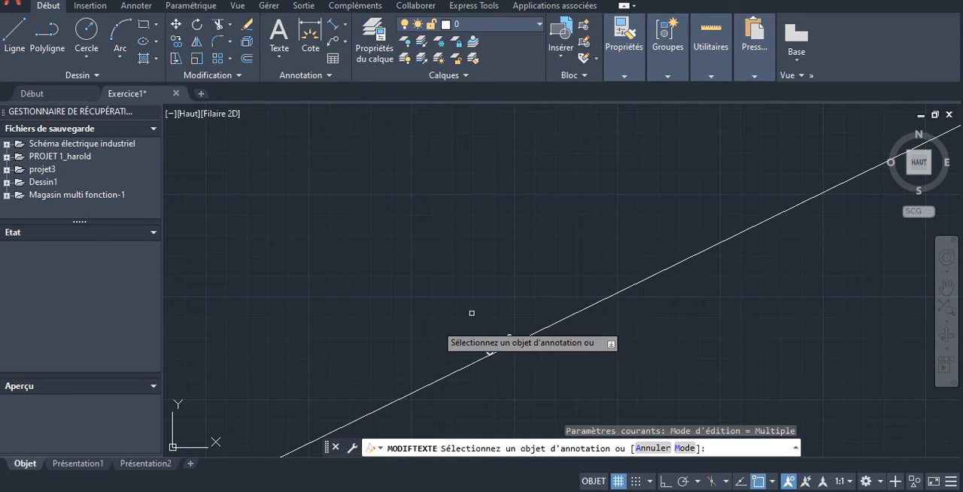
scroll(434, 326, up, 1)
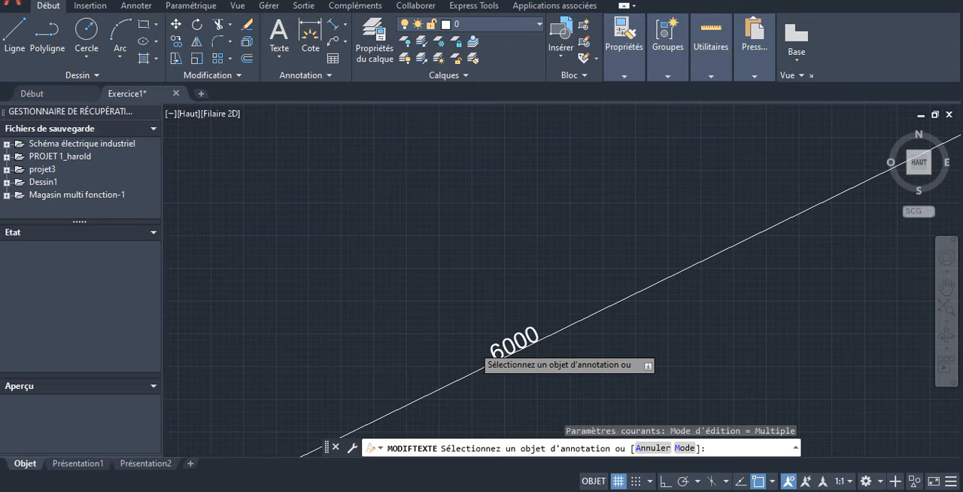
scroll(507, 340, up, 2)
key(Escape)
scroll(670, 271, down, 5)
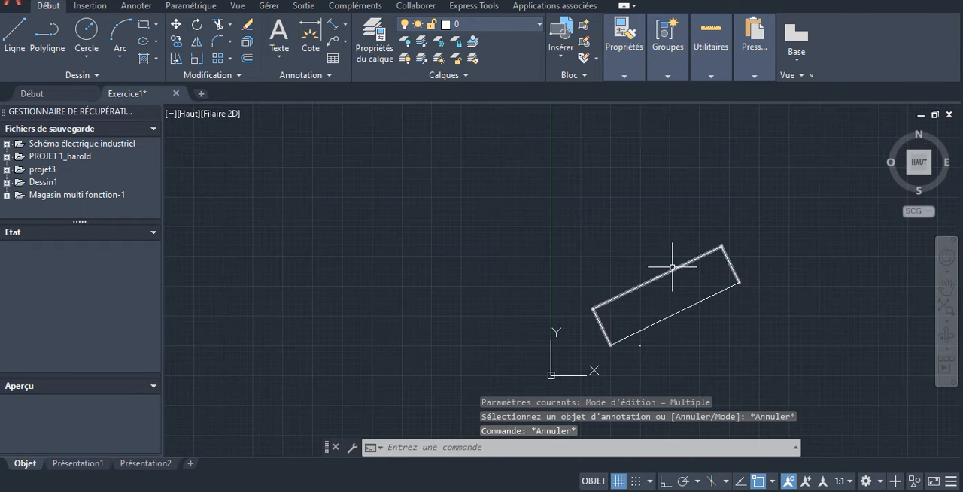
scroll(662, 272, up, 2)
scroll(645, 315, up, 5)
scroll(644, 316, down, 2)
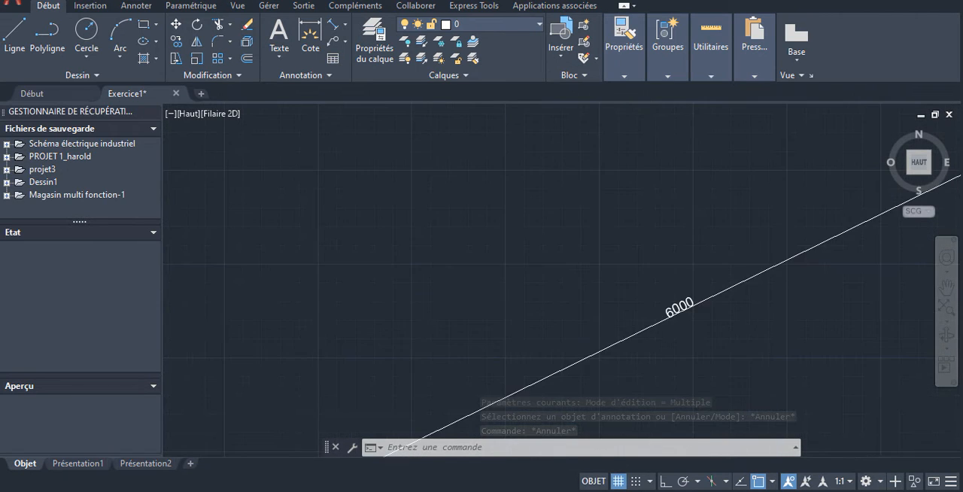
scroll(668, 287, down, 5)
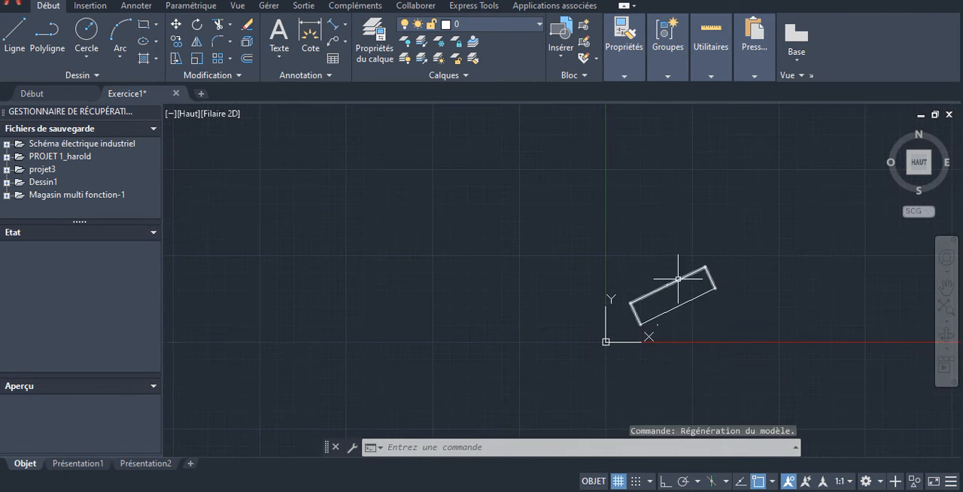
- Erase the aligned dimension and the tiny stray line just below the sloped line
key(Escape)
click(680, 278)
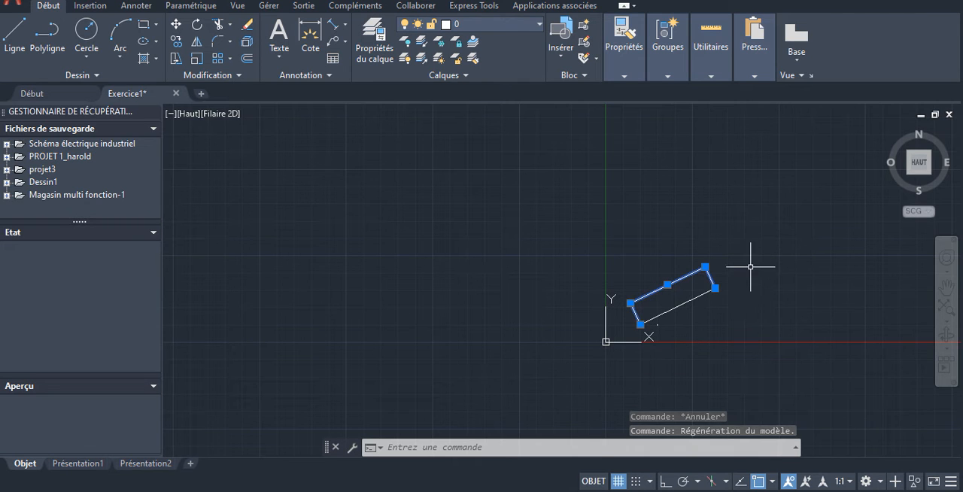
key(Delete)
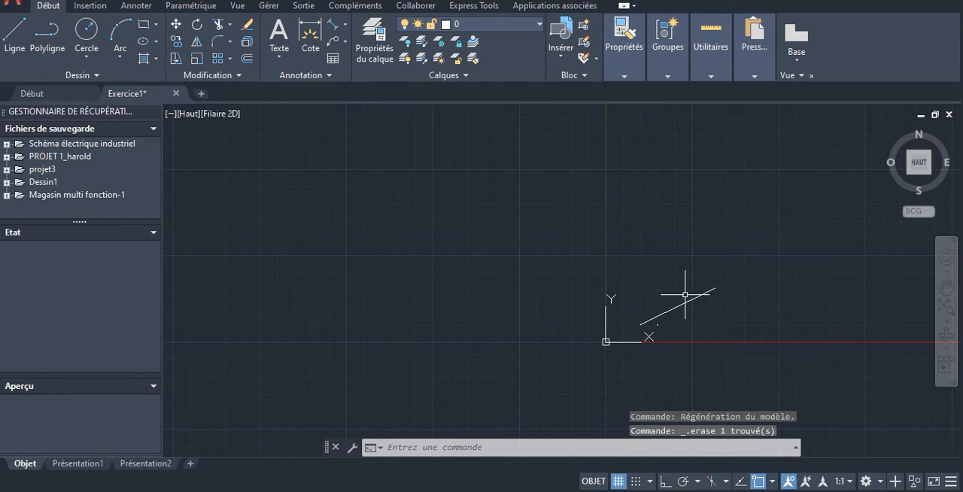
scroll(662, 318, up, 5)
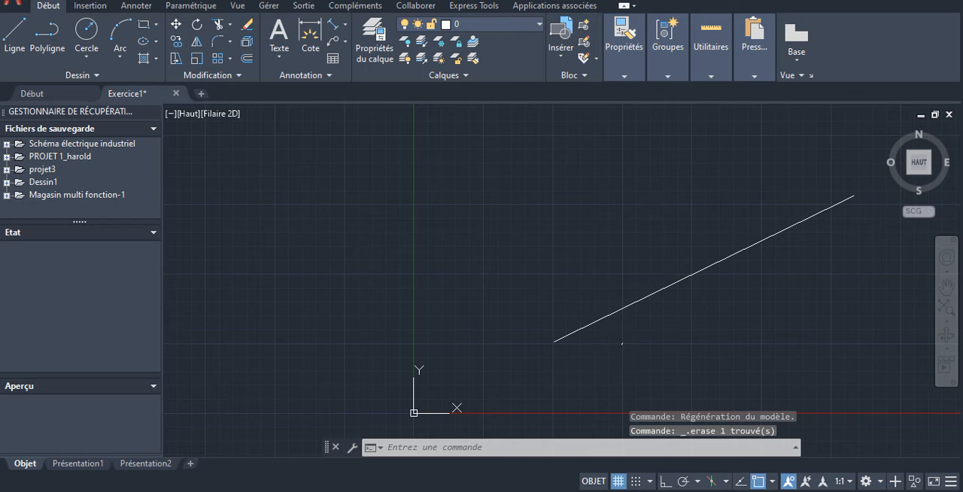
click(623, 334)
click(621, 343)
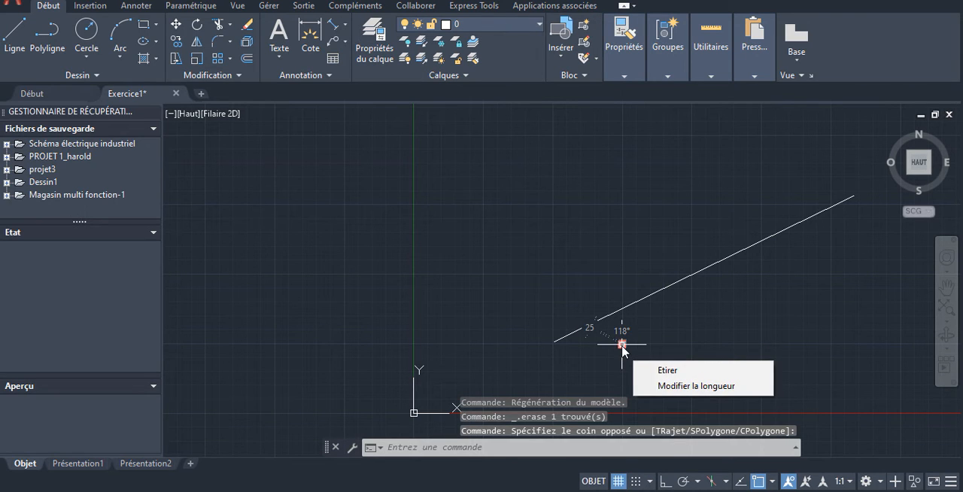
key(Delete)
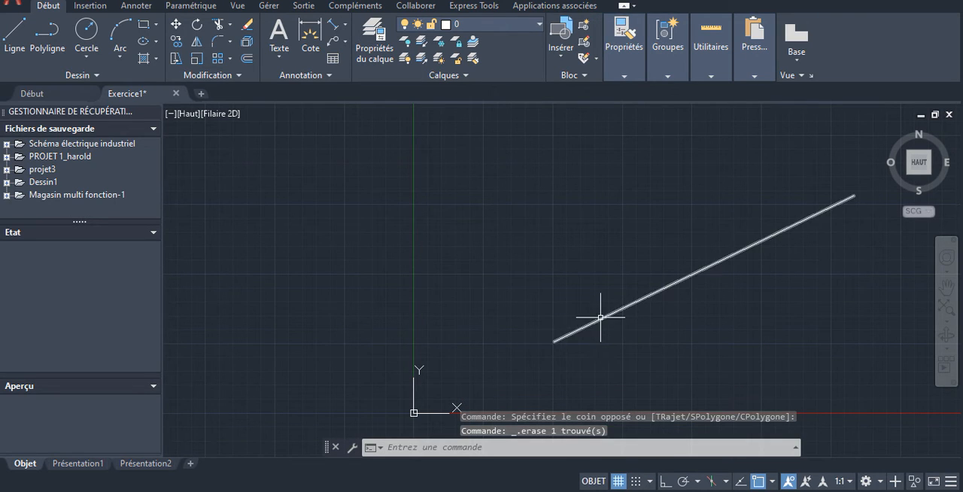
- Turn off 2D object snap and add an aligned dimension between the sloped line's ends by eye, with the dimension line above it
click(758, 481)
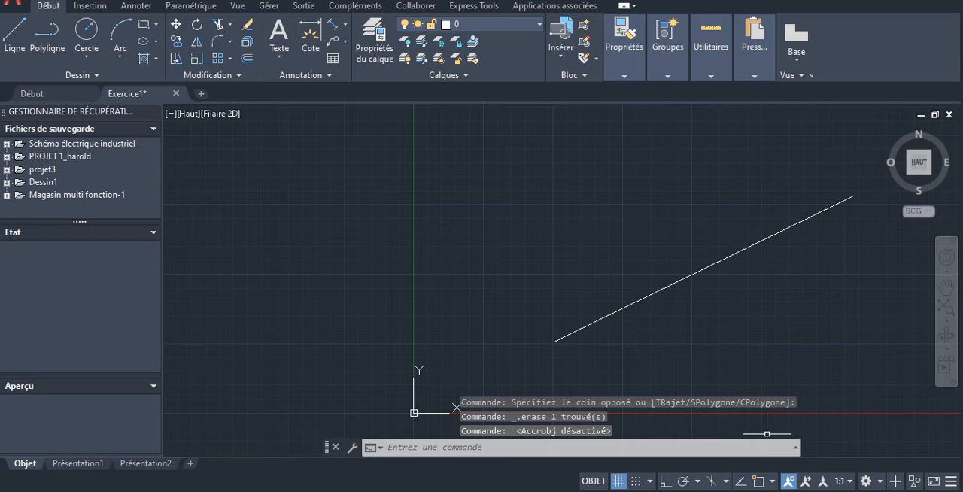
click(336, 30)
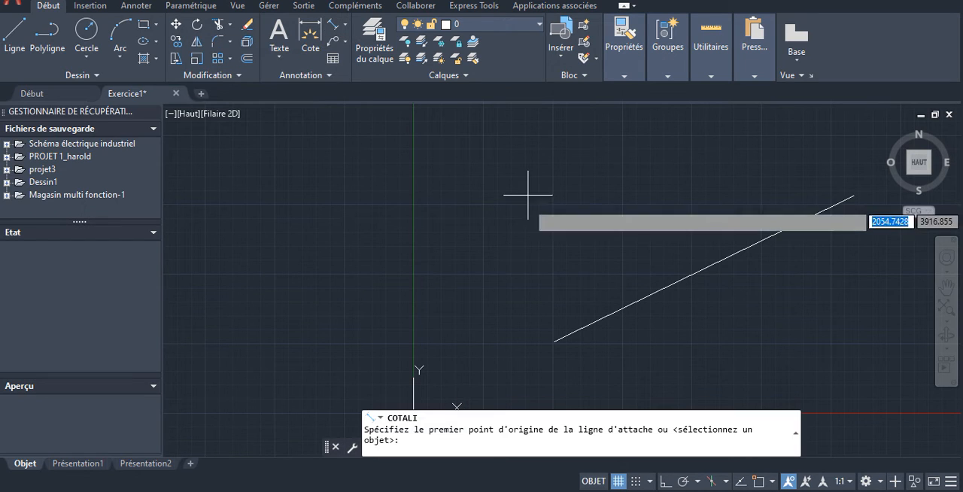
click(554, 342)
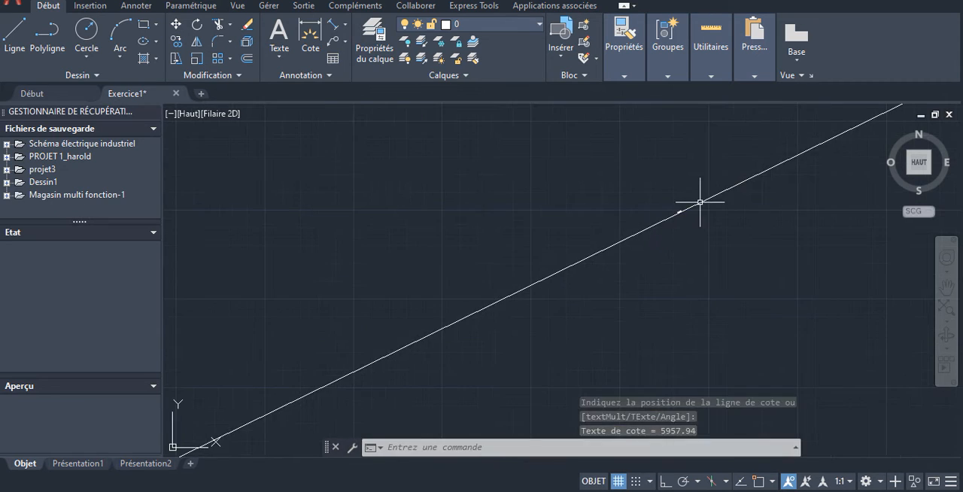
- Examine the new dimension's text and how its extension line meets the lower end of the sloped line
scroll(683, 225, up, 12)
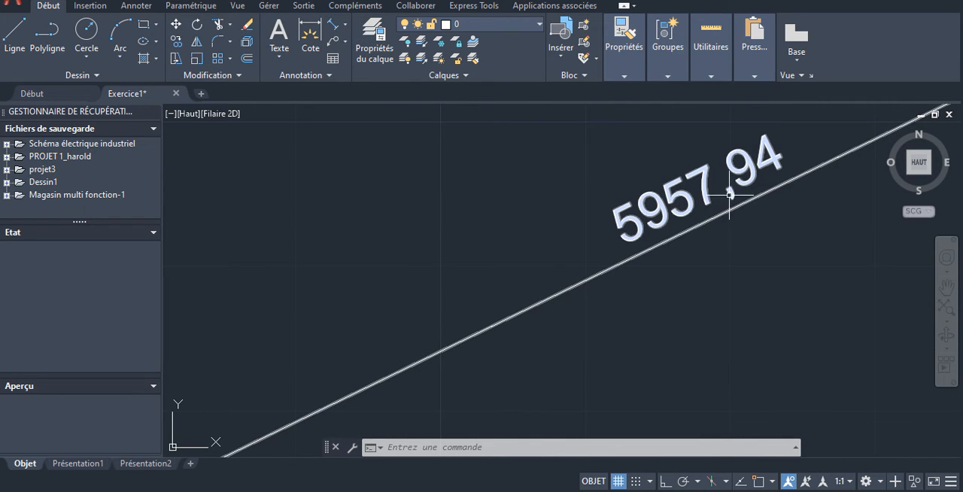
scroll(712, 200, down, 5)
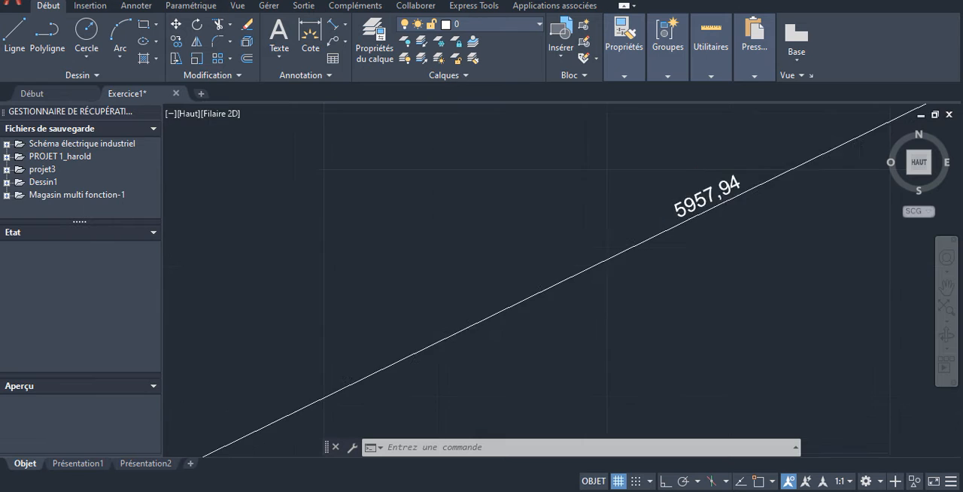
scroll(713, 198, down, 8)
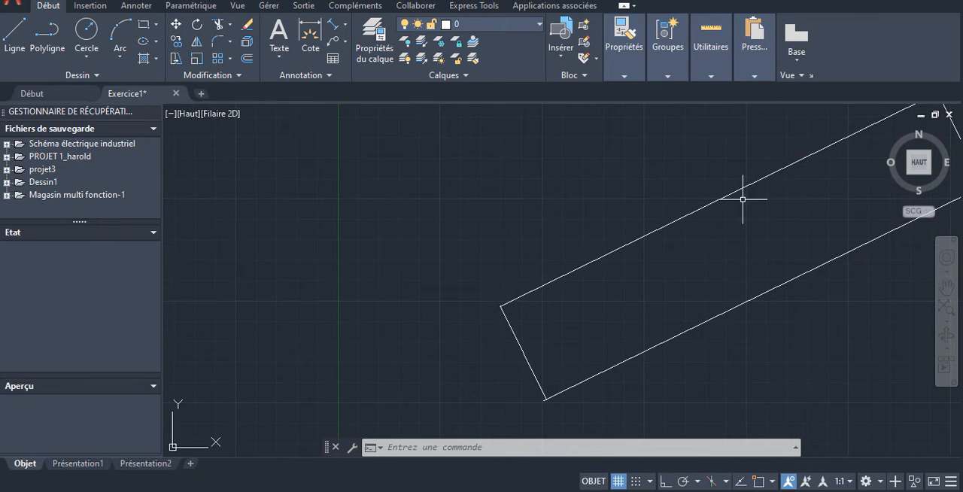
scroll(687, 275, up, 6)
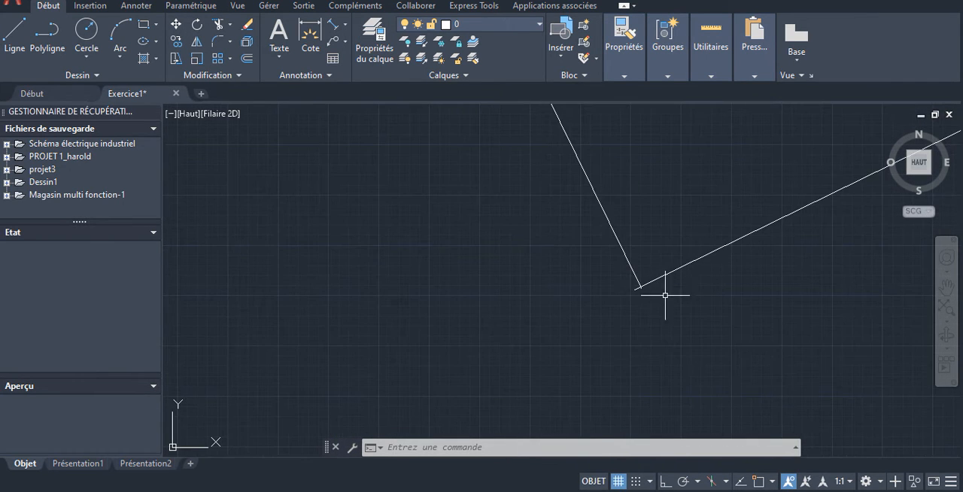
scroll(646, 285, up, 4)
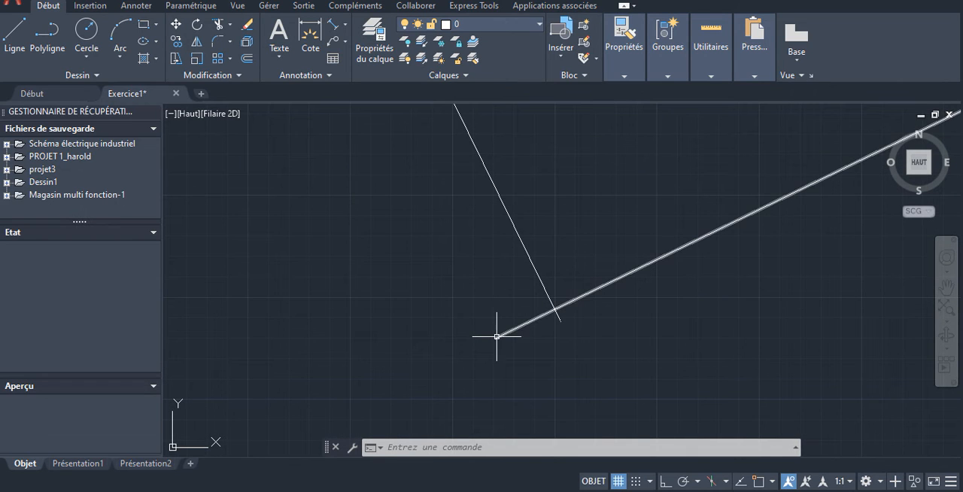
scroll(549, 300, down, 5)
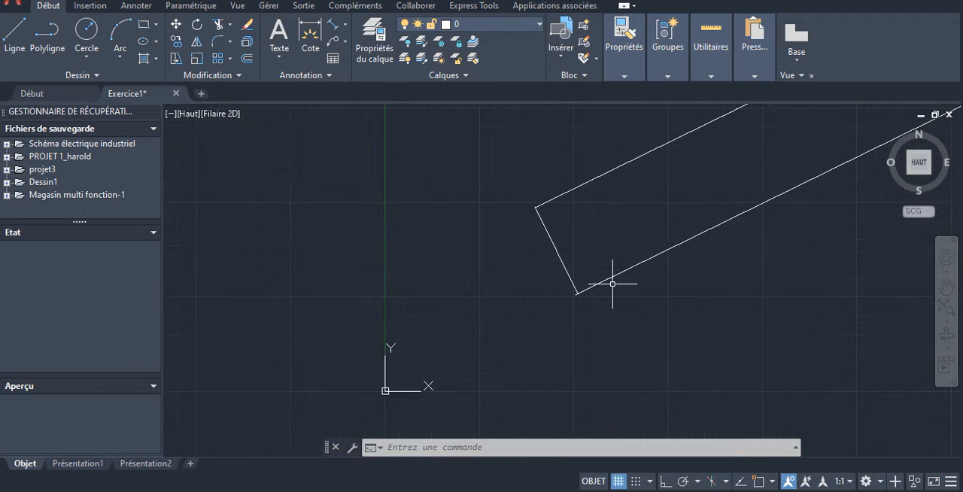
- Stretch the eye-placed dimension's lower extension line origin onto the sloped line's lower end without object snap
scroll(612, 284, down, 8)
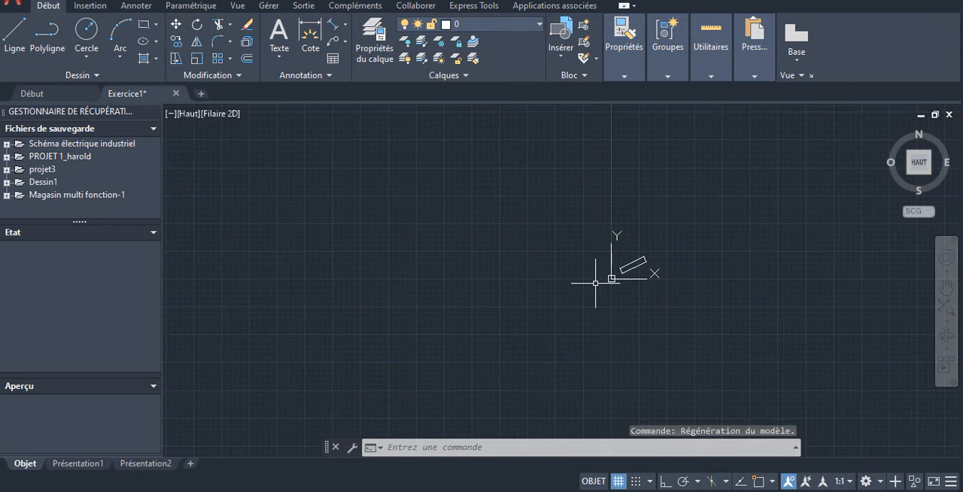
scroll(625, 268, up, 8)
scroll(611, 263, up, 3)
scroll(612, 273, down, 4)
scroll(602, 290, up, 2)
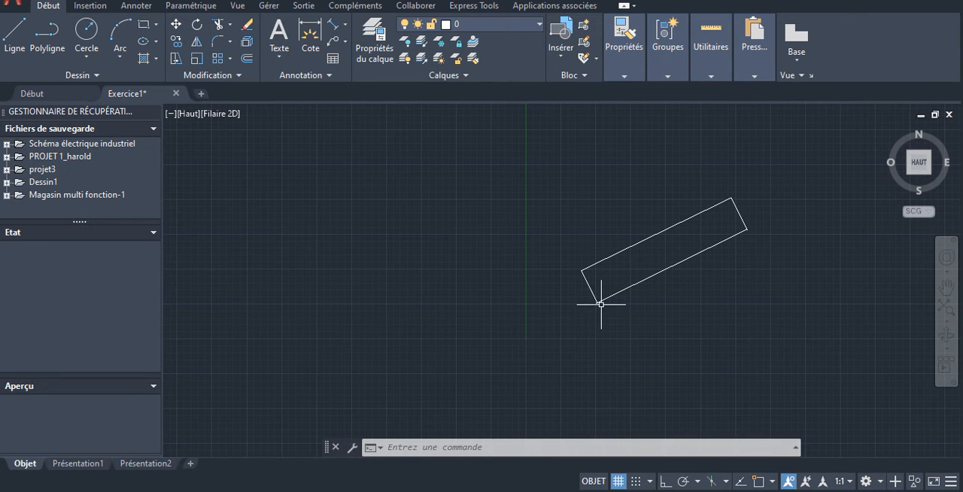
scroll(594, 304, up, 6)
scroll(570, 321, up, 5)
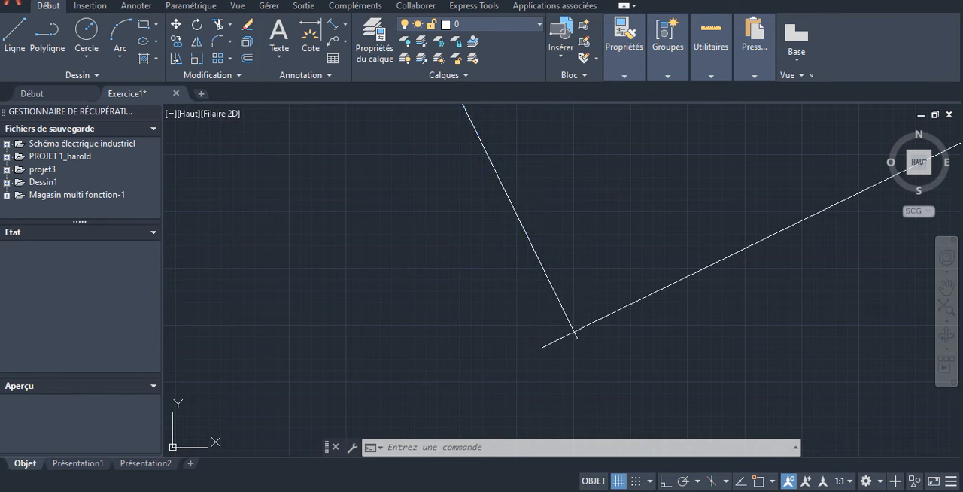
click(565, 316)
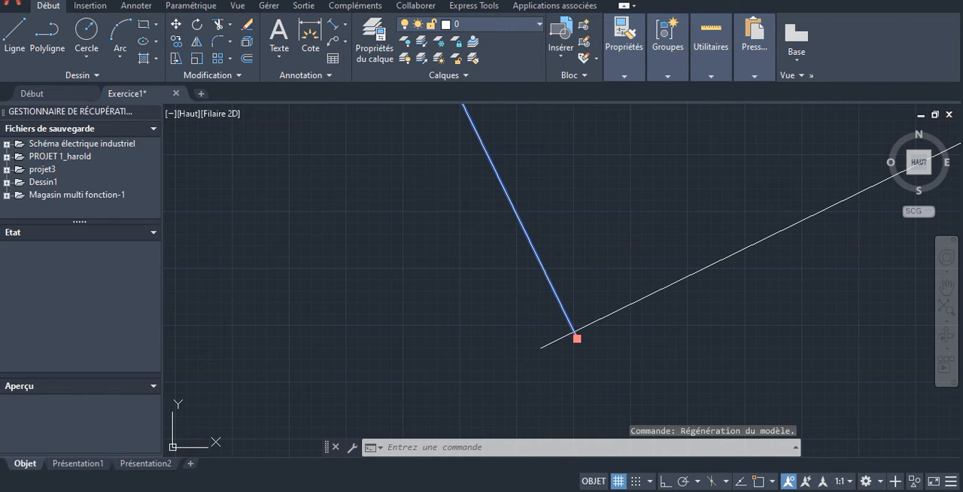
click(576, 338)
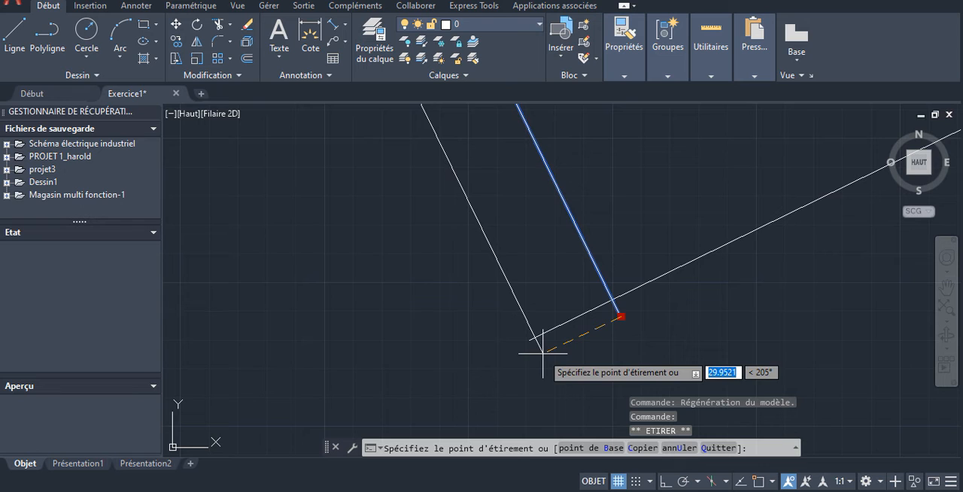
key(Escape)
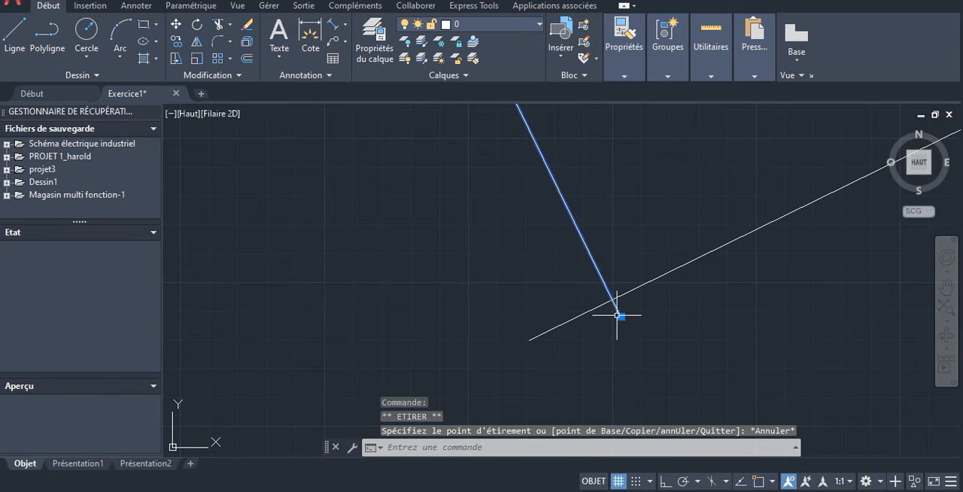
click(621, 315)
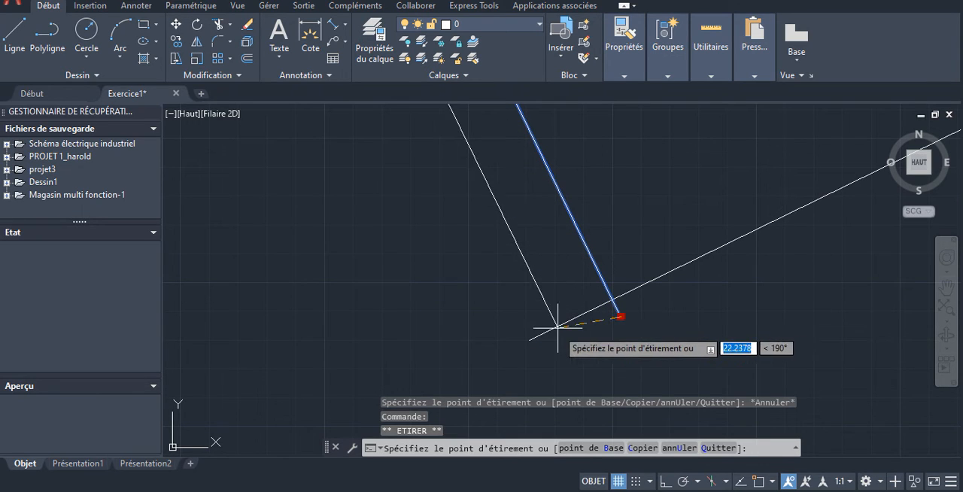
click(532, 338)
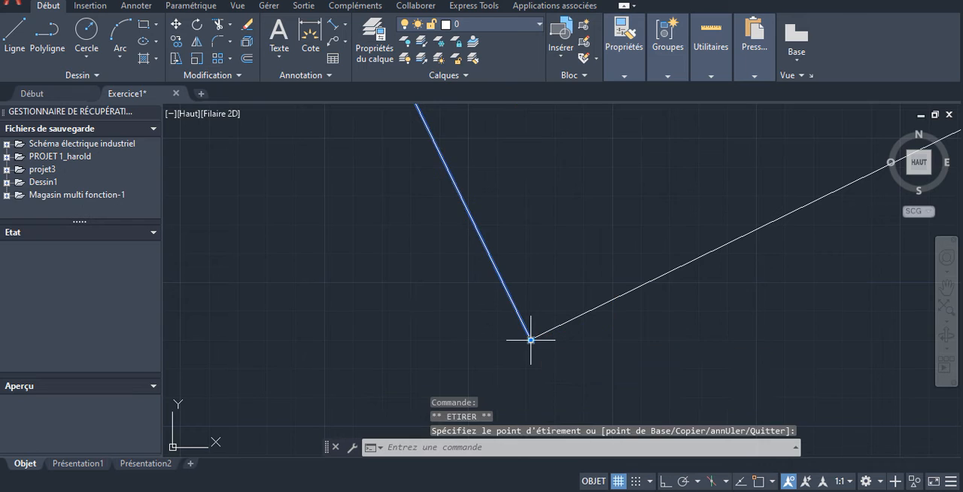
key(Escape)
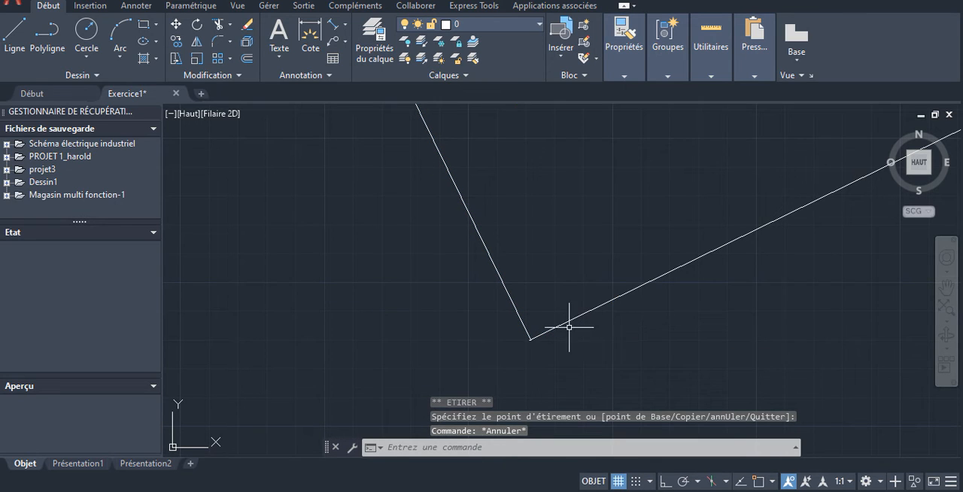
- Refine the dimension's lower origin point at higher magnification, moving it onto the tip of the sloped line by eye
scroll(529, 337, up, 5)
scroll(511, 352, up, 4)
scroll(511, 342, up, 4)
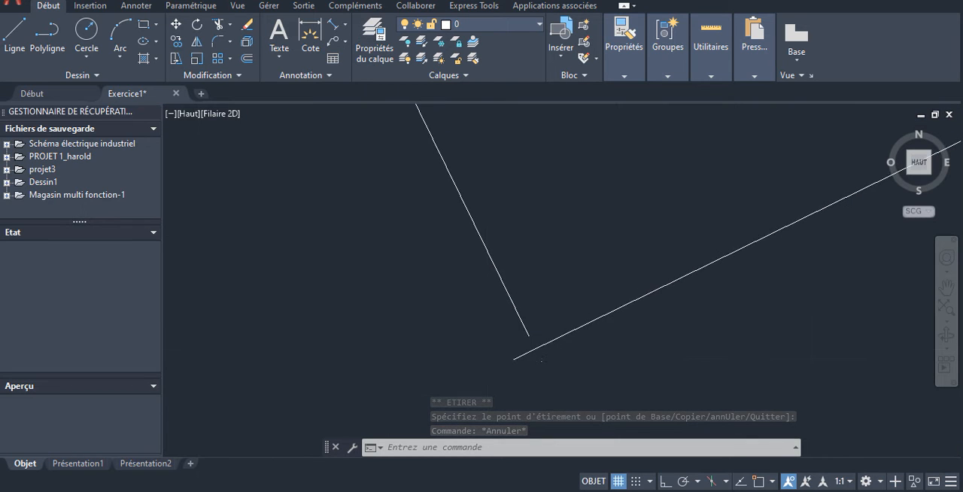
scroll(669, 289, down, 2)
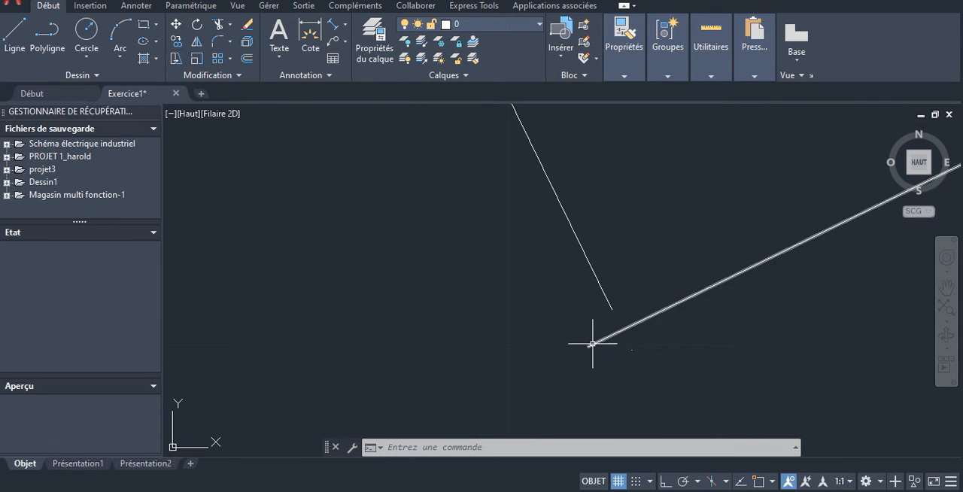
click(610, 307)
click(631, 349)
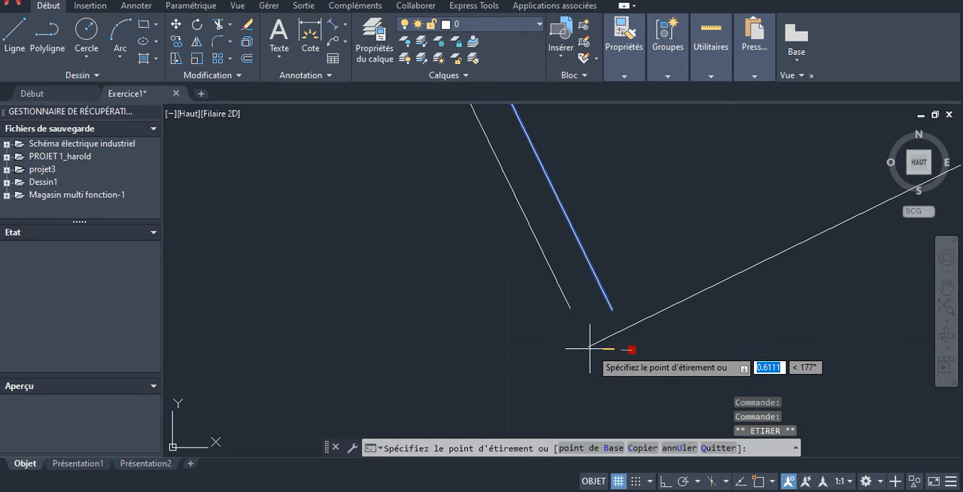
click(590, 346)
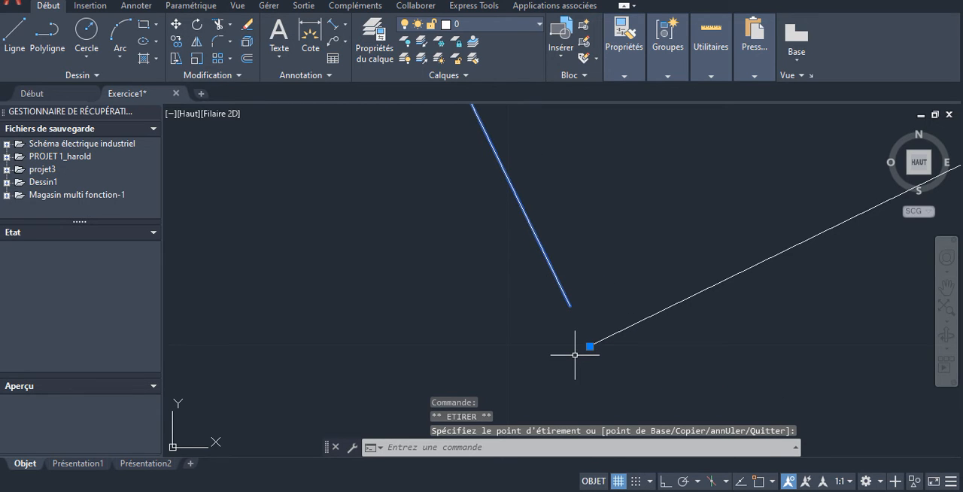
key(Escape)
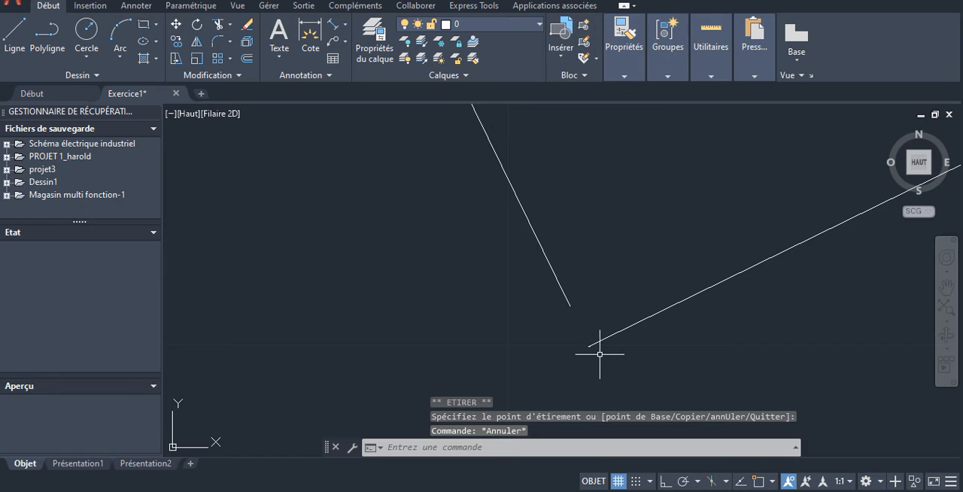
- Examine the adjusted dimension's origin at the sloped line's lower end, its text and the overall dimensioned line
scroll(601, 351, up, 5)
scroll(508, 313, up, 2)
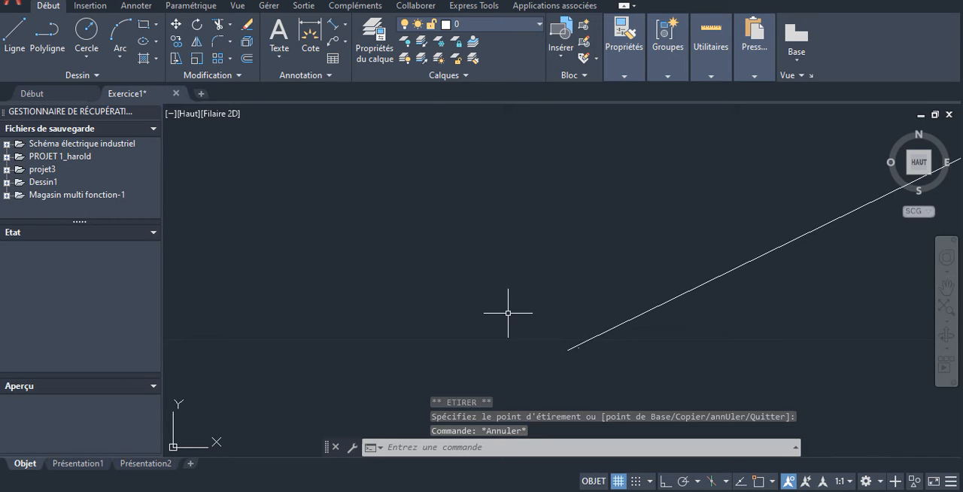
scroll(599, 222, down, 10)
scroll(623, 233, up, 2)
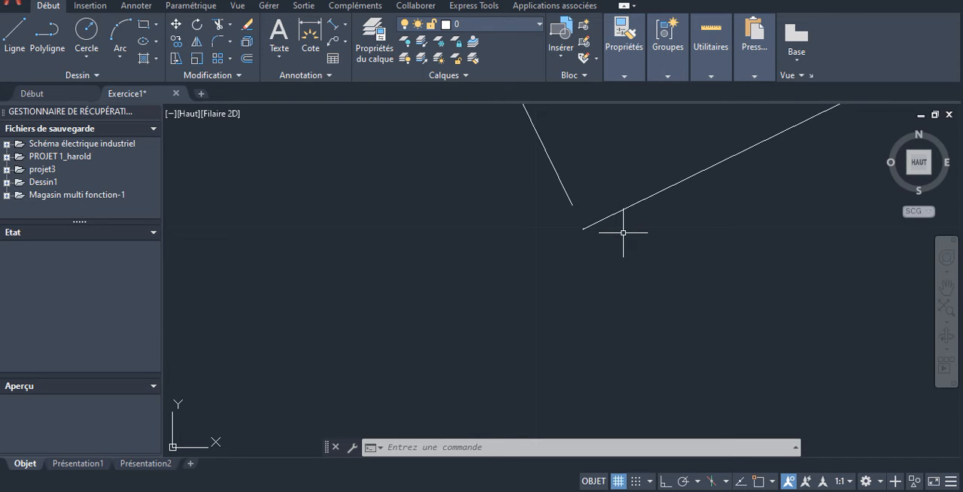
scroll(623, 232, down, 8)
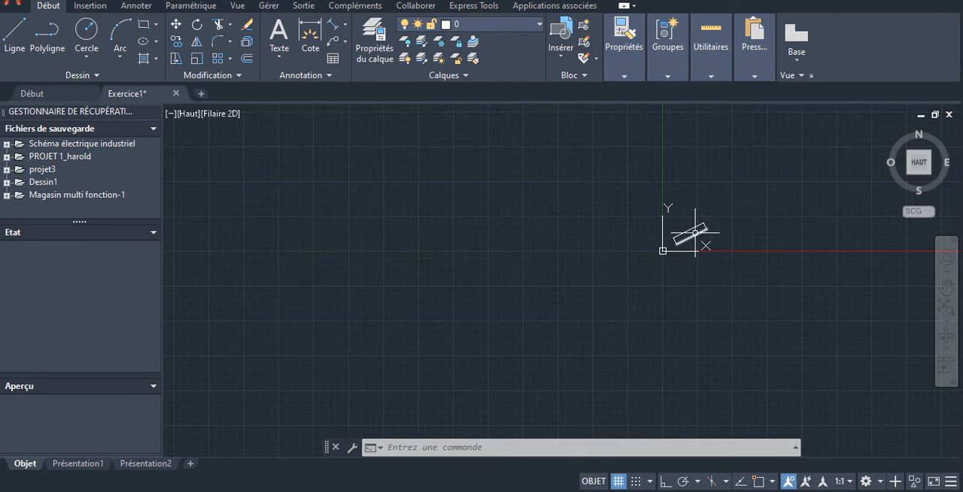
scroll(690, 225, up, 6)
scroll(621, 240, up, 4)
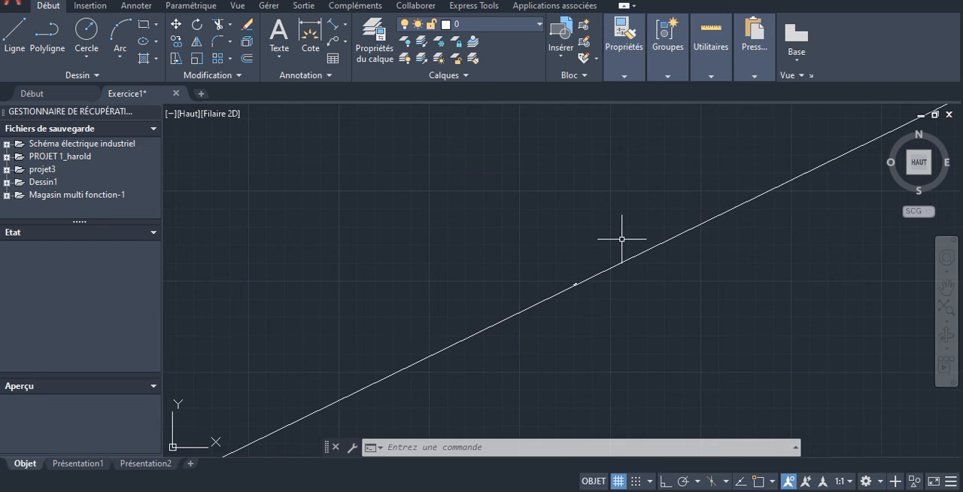
scroll(564, 280, up, 5)
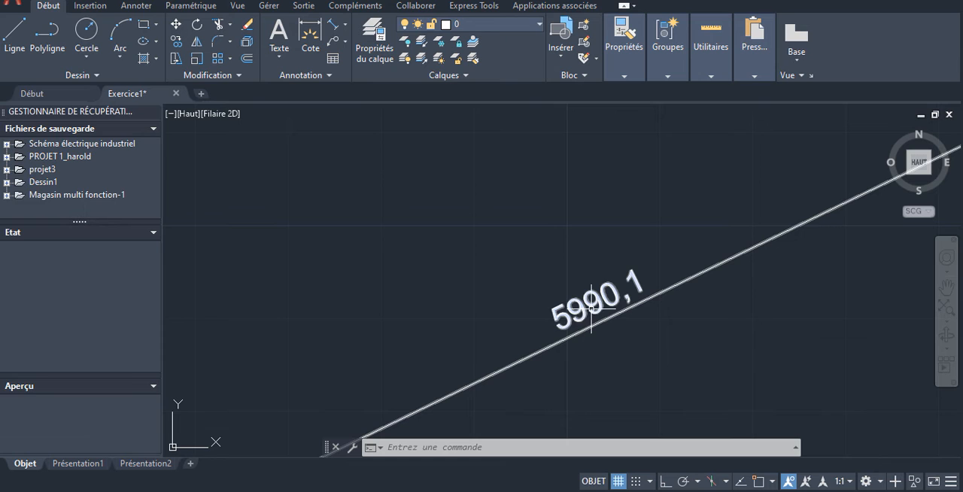
scroll(651, 275, down, 6)
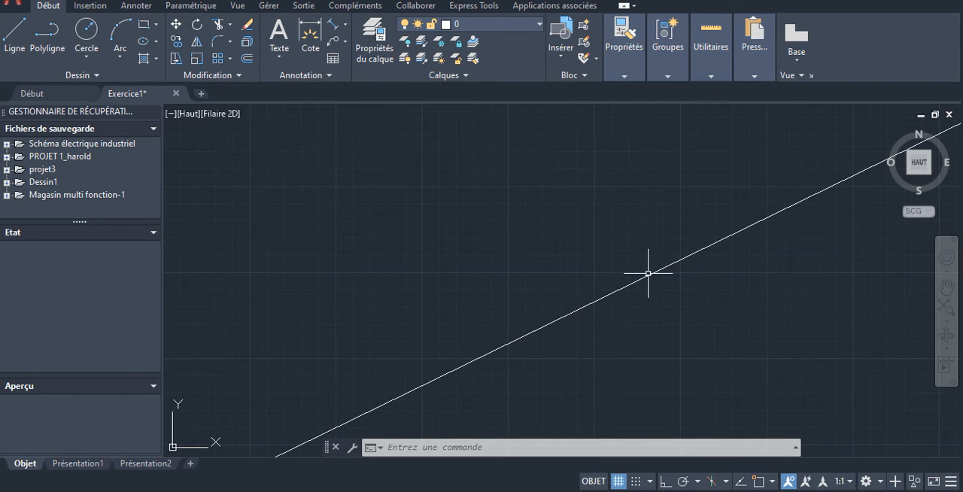
scroll(842, 275, up, 1)
scroll(842, 276, down, 5)
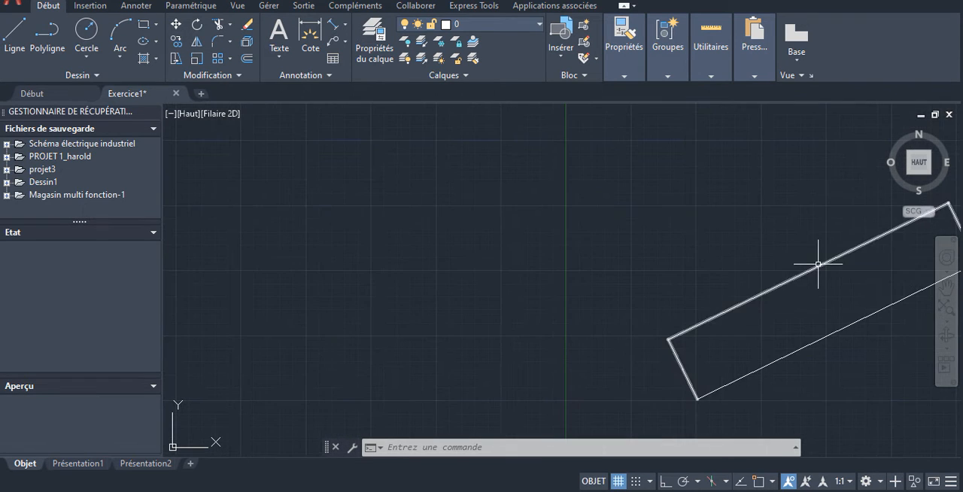
scroll(804, 267, down, 3)
scroll(774, 274, up, 7)
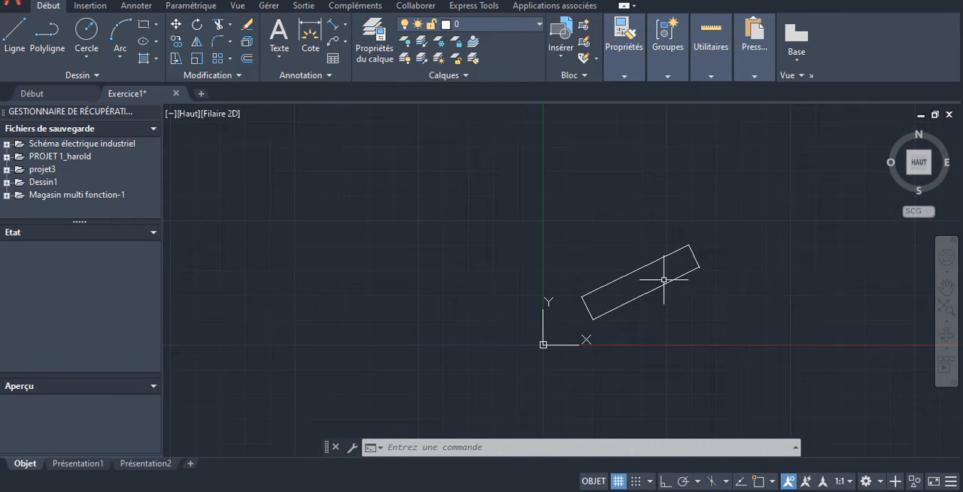
scroll(609, 234, down, 3)
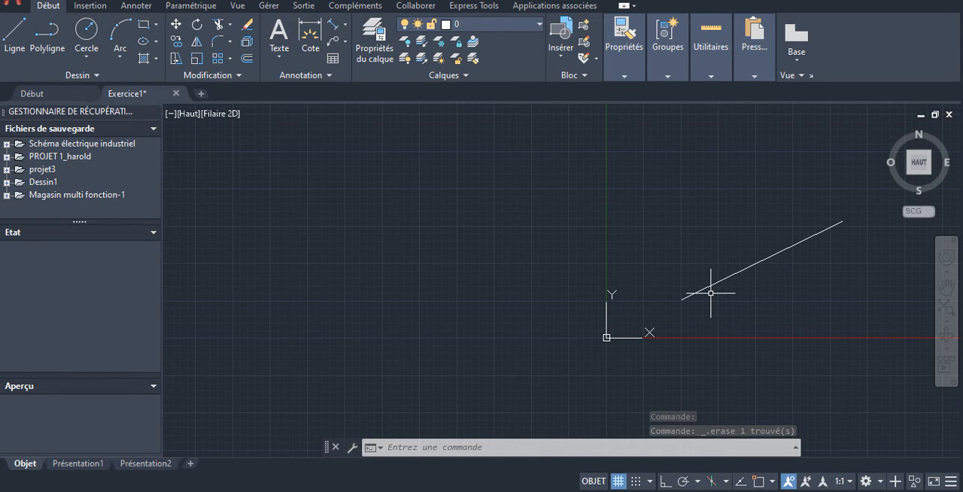
- Turn on 2D object snap and add an aligned dimension between the sloped line's endpoints, with the dimension line above it
click(334, 27)
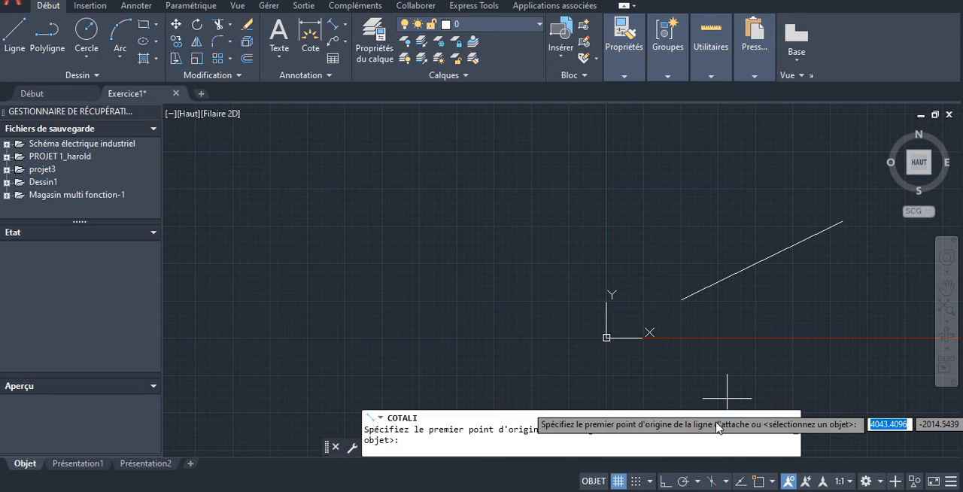
click(756, 481)
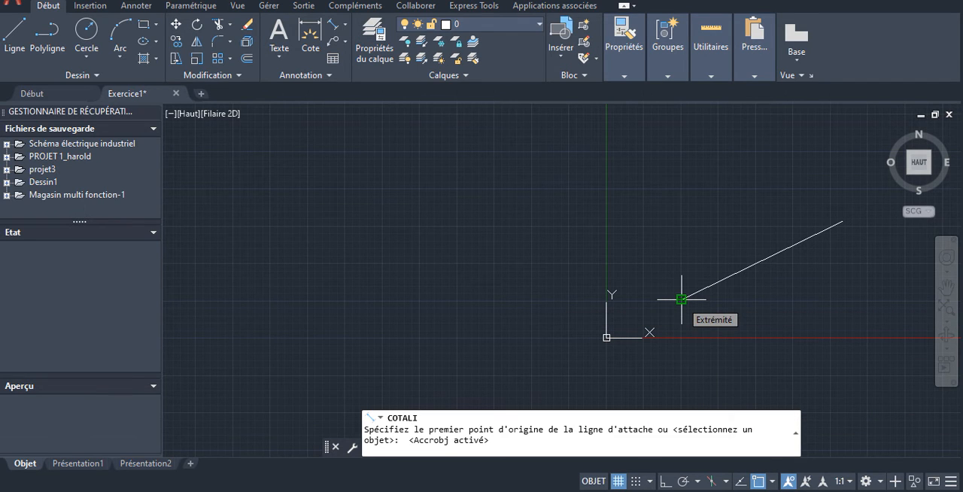
click(681, 299)
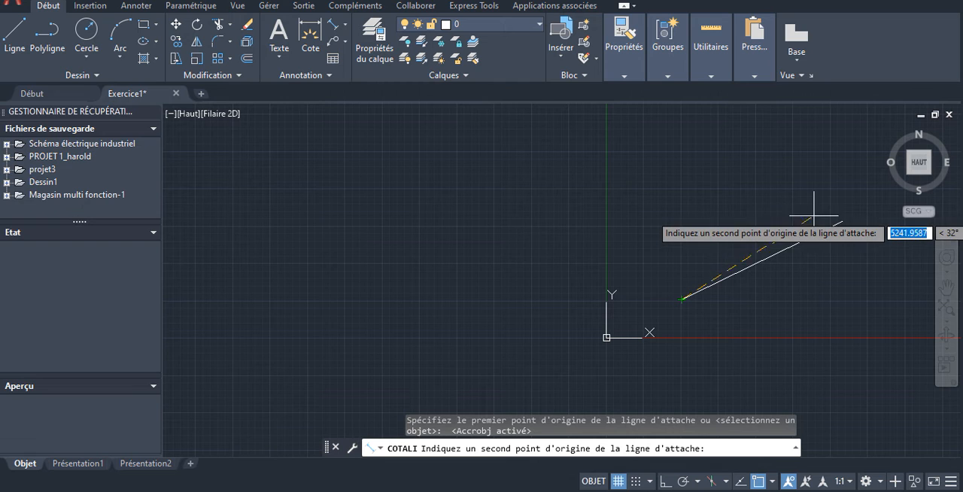
click(841, 222)
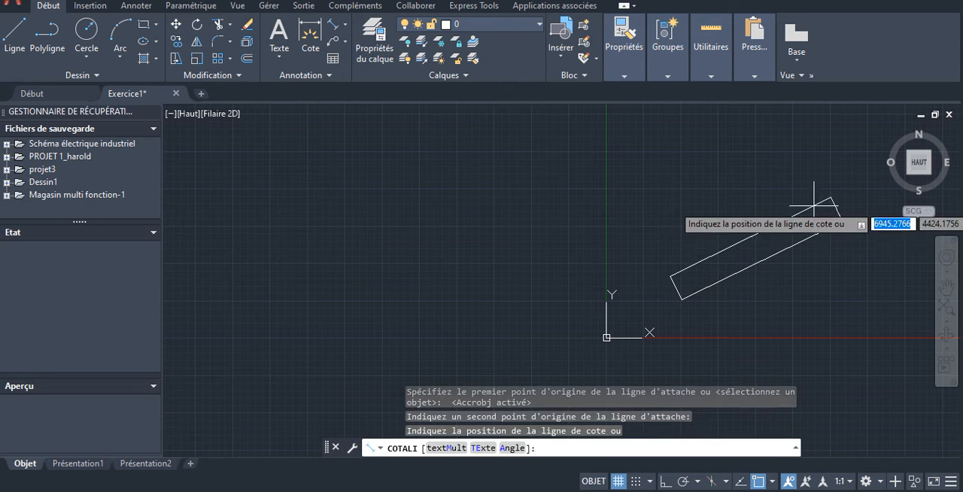
click(800, 194)
- Examine how the snapped dimension's extension line meets the sloped line's lower end, and read its dimension text
scroll(683, 301, up, 3)
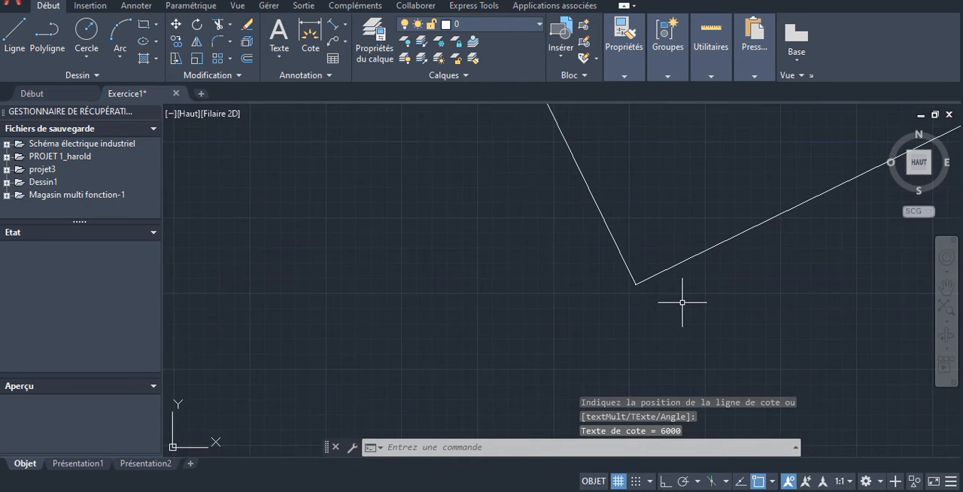
scroll(636, 286, up, 3)
scroll(595, 273, up, 1)
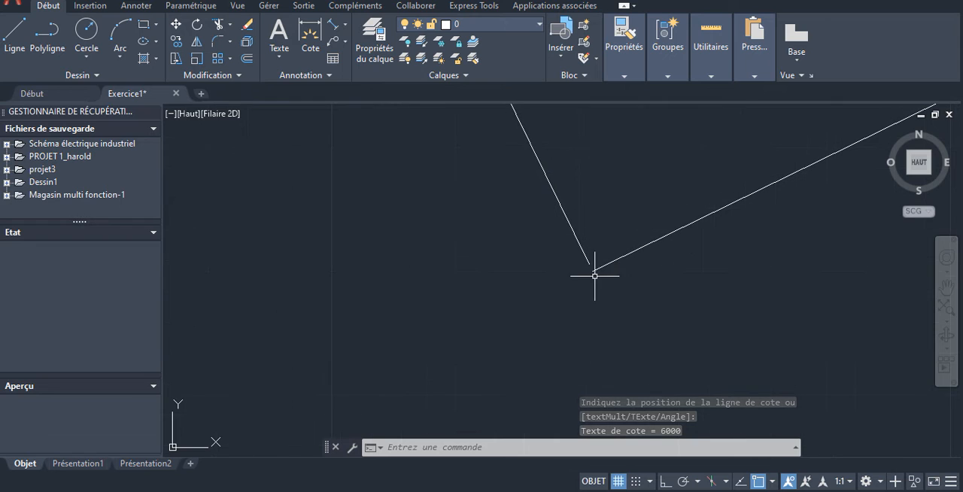
scroll(594, 266, up, 1)
scroll(593, 266, up, 5)
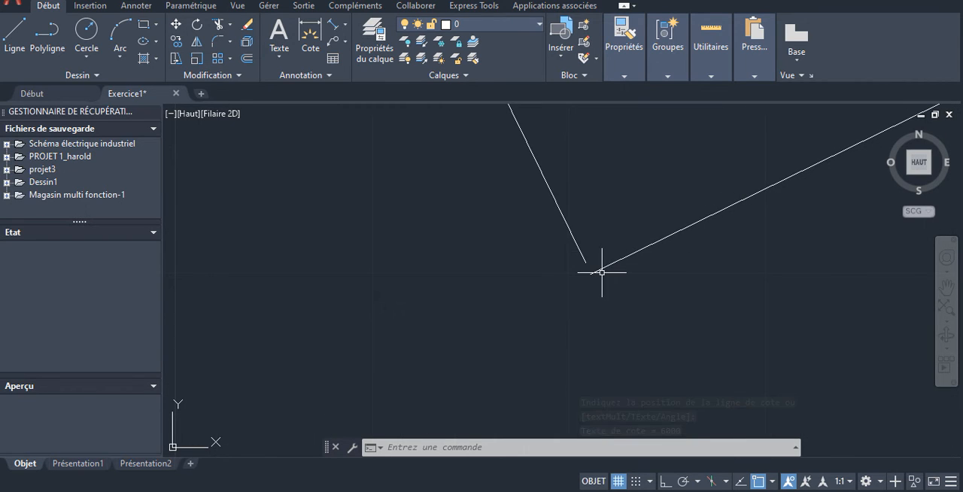
scroll(592, 267, down, 5)
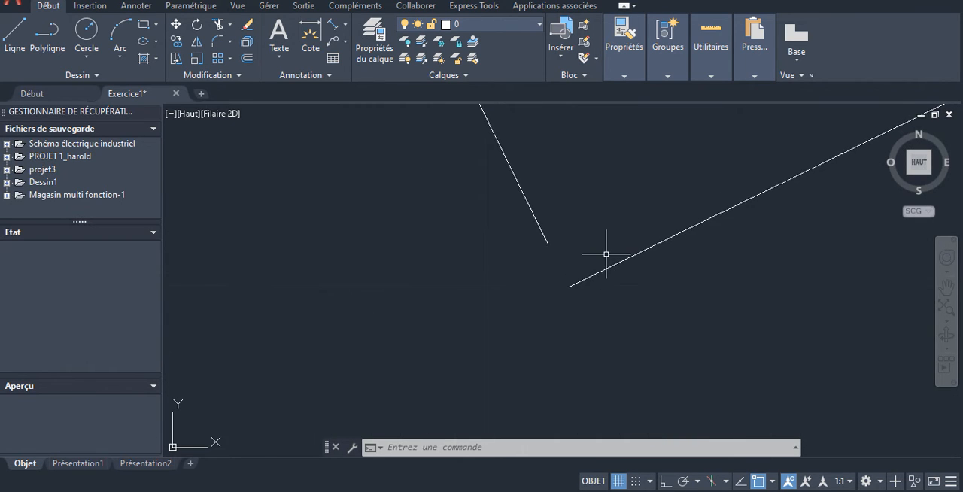
scroll(668, 285, down, 10)
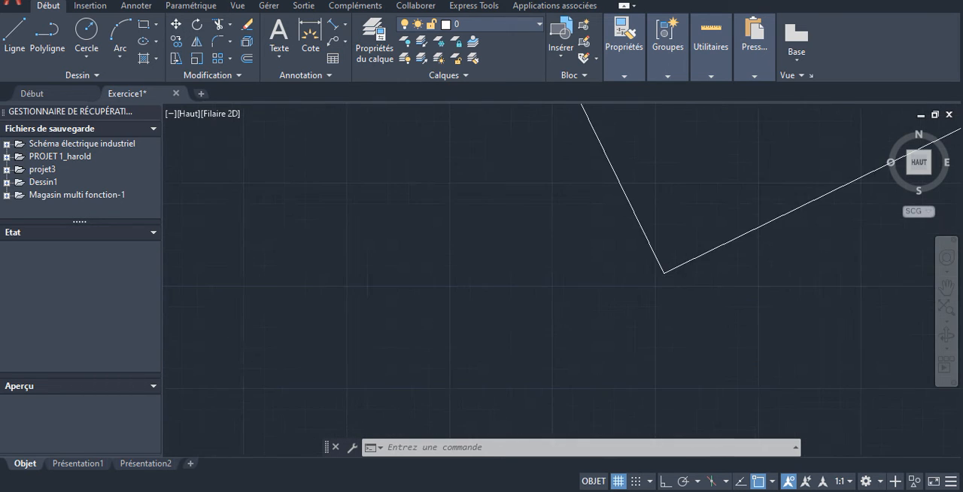
scroll(630, 292, up, 2)
scroll(647, 285, up, 2)
scroll(677, 323, up, 5)
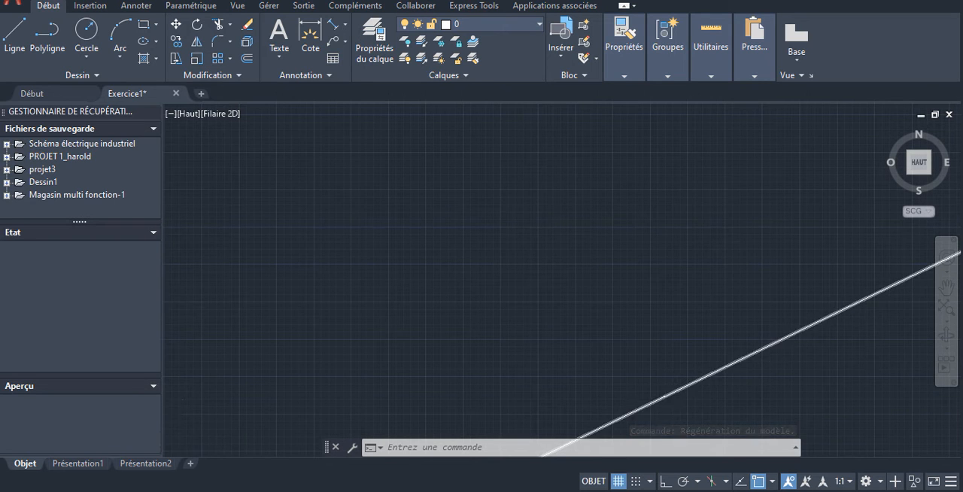
scroll(679, 366, up, 3)
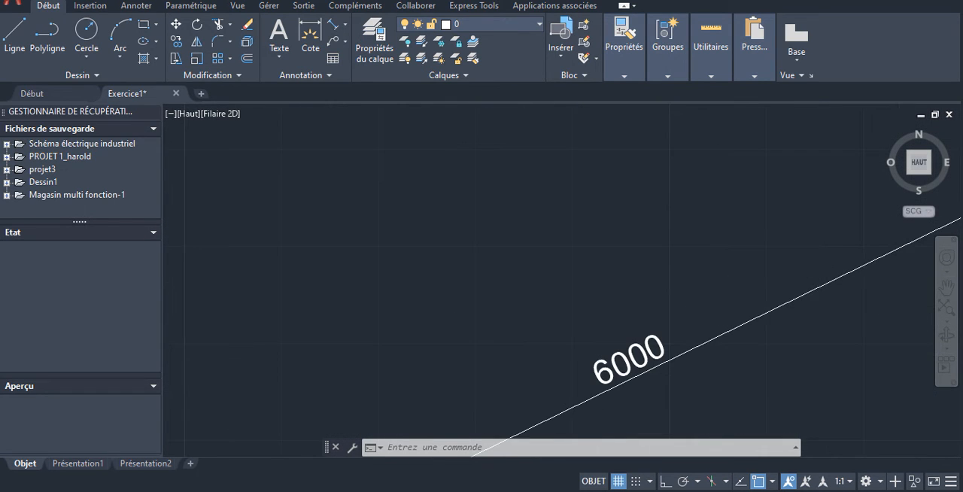
scroll(748, 257, down, 3)
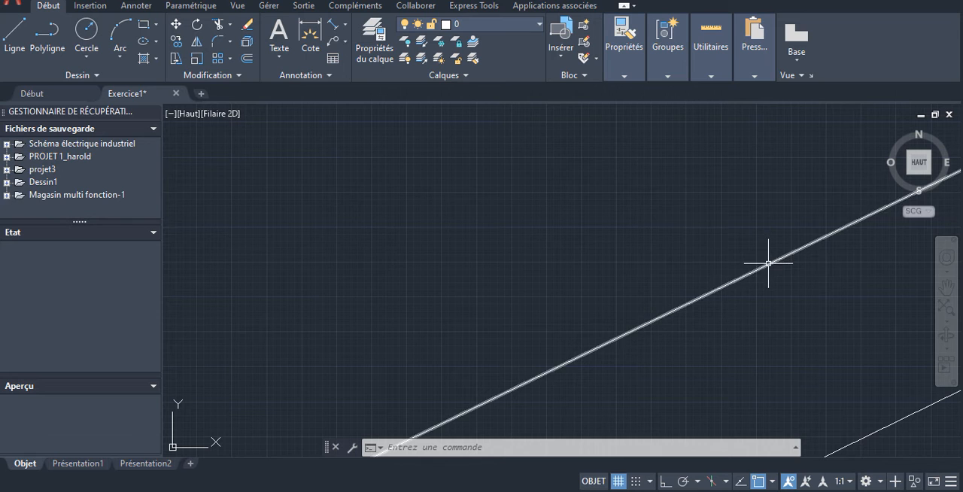
- Delete the aligned dimension from the sloped line, keeping the line itself
click(767, 259)
key(Delete)
scroll(777, 257, down, 5)
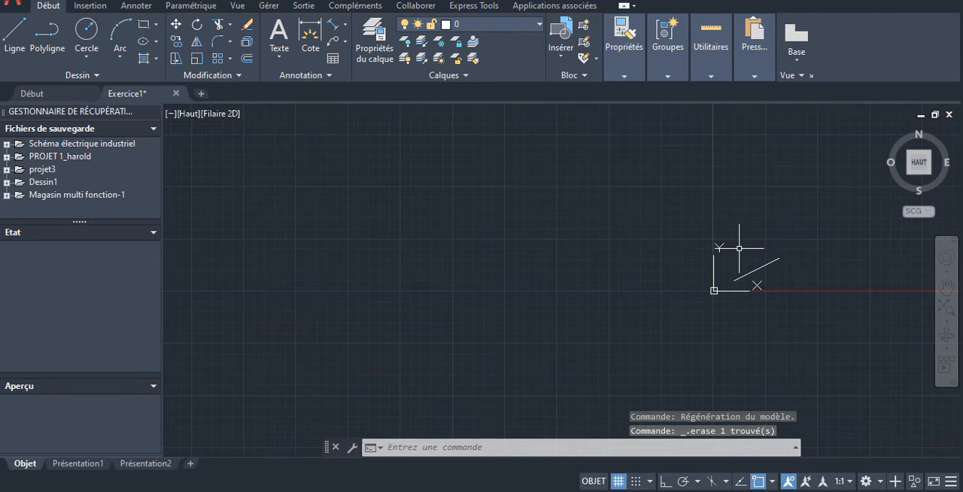
scroll(777, 262, up, 4)
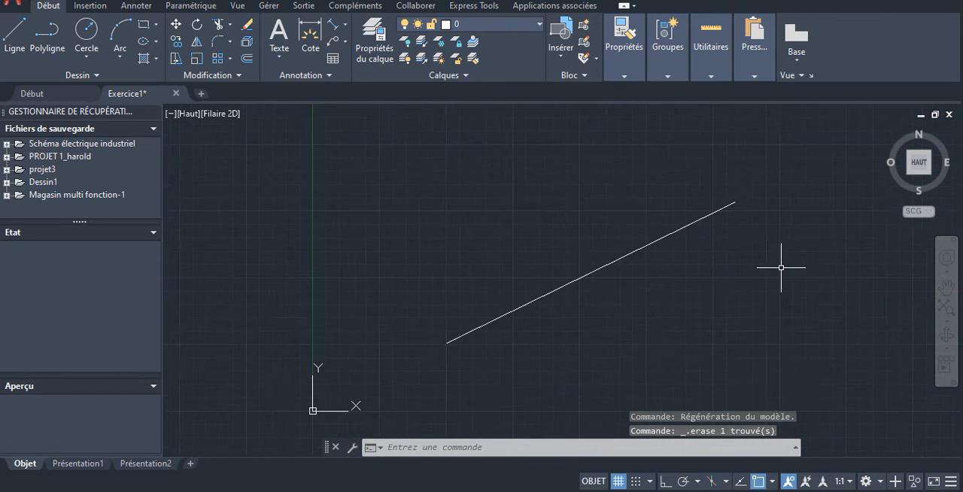
click(664, 237)
key(Escape)
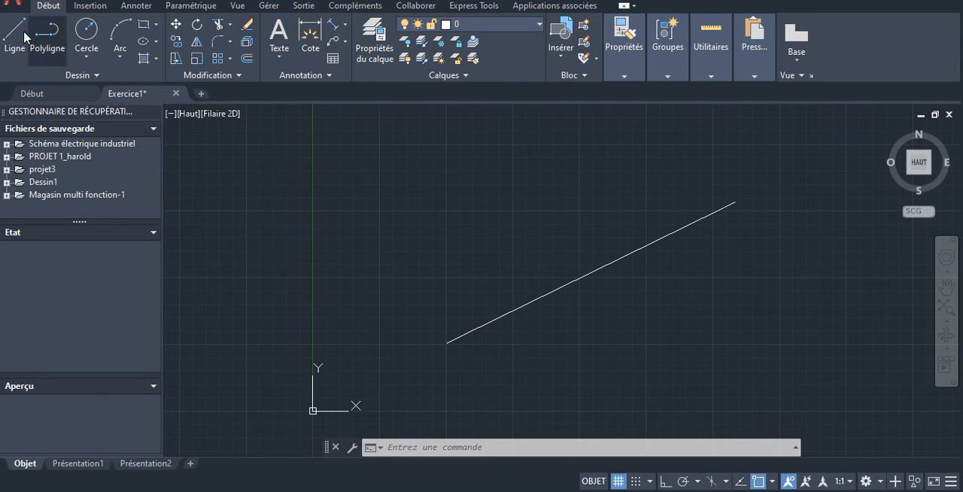
- With ortho mode turned on, draw a horizontal line 6000 long to the right, starting below and right of the sloped line
scroll(496, 201, down, 10)
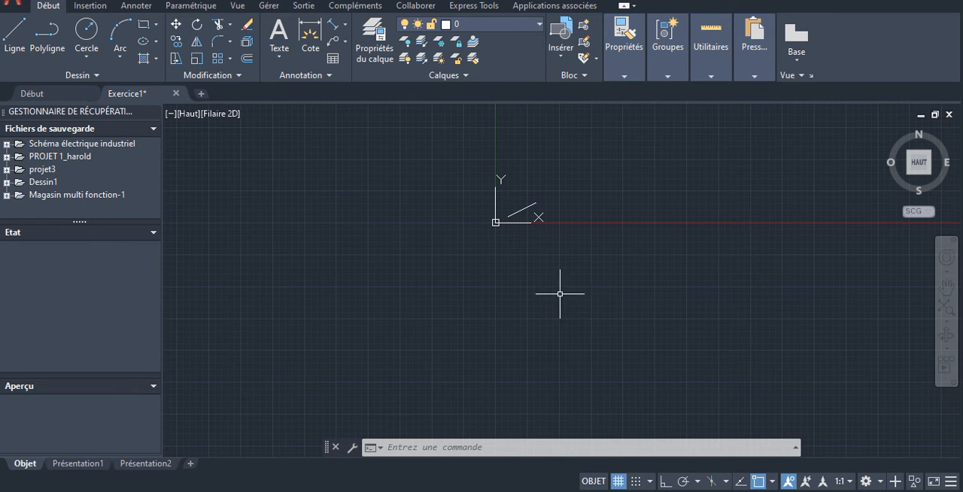
scroll(557, 286, up, 5)
scroll(554, 282, down, 3)
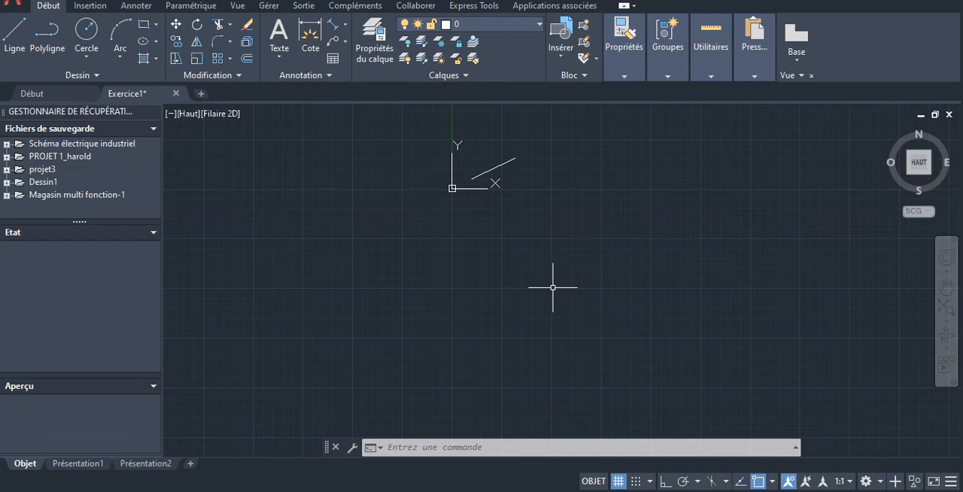
click(553, 289)
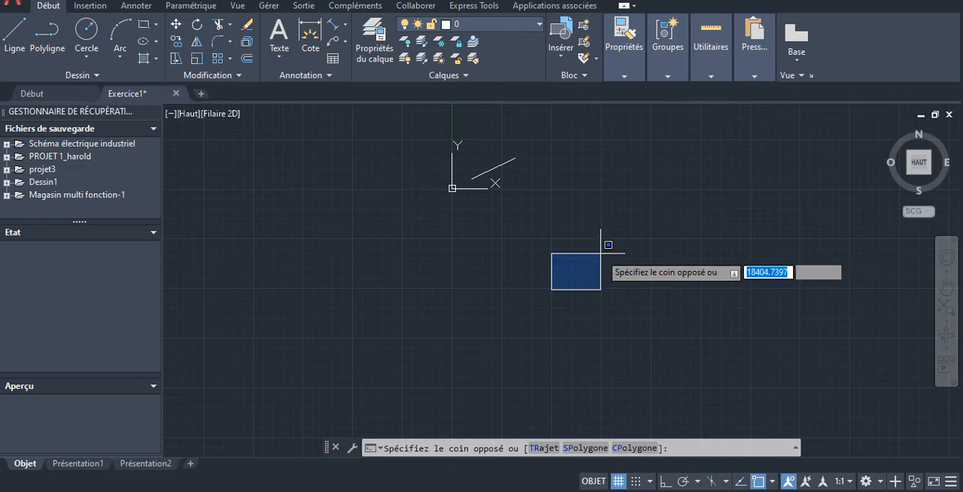
key(Escape)
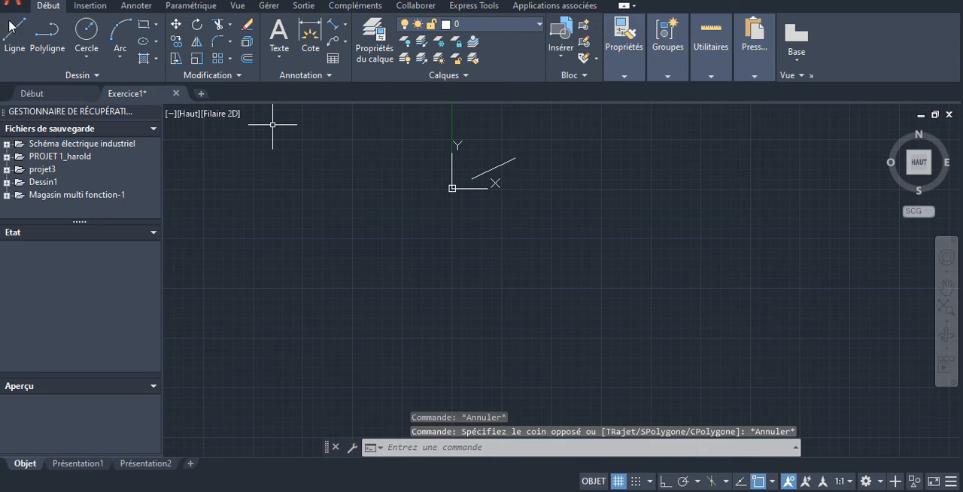
text(l)
key(Return)
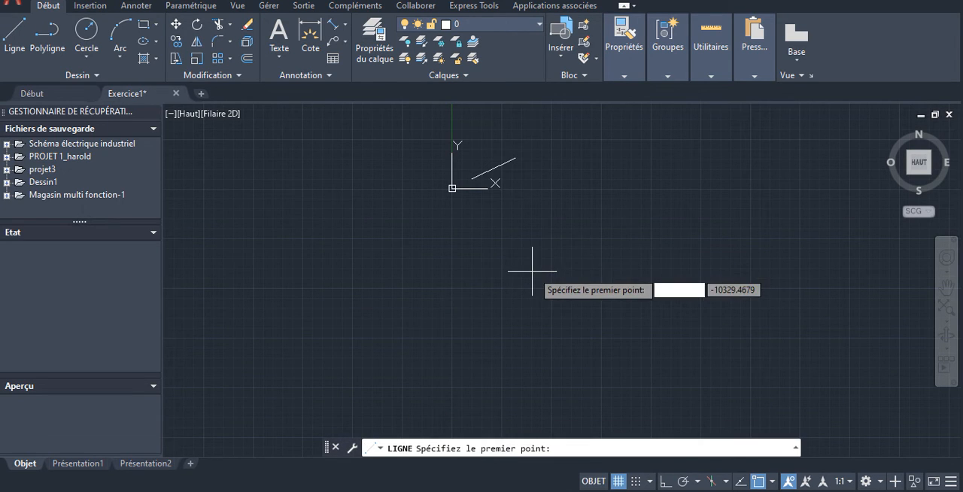
click(551, 287)
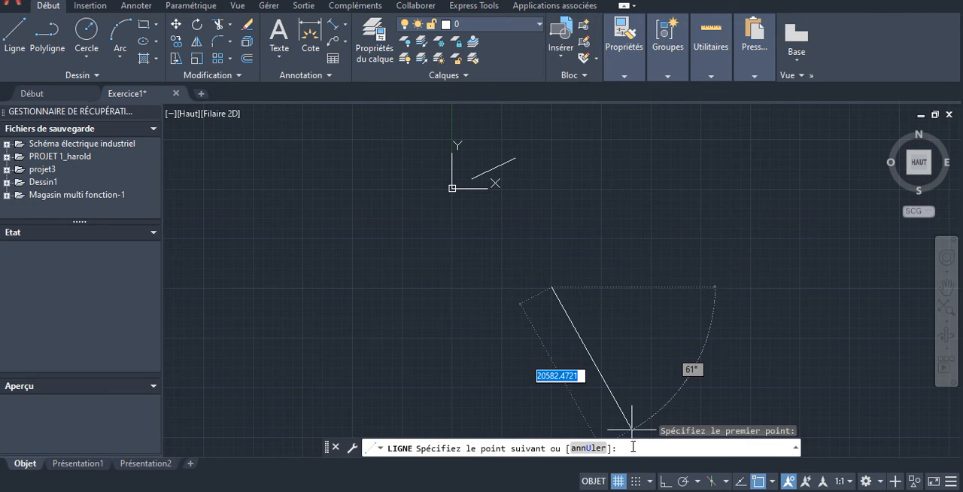
click(665, 484)
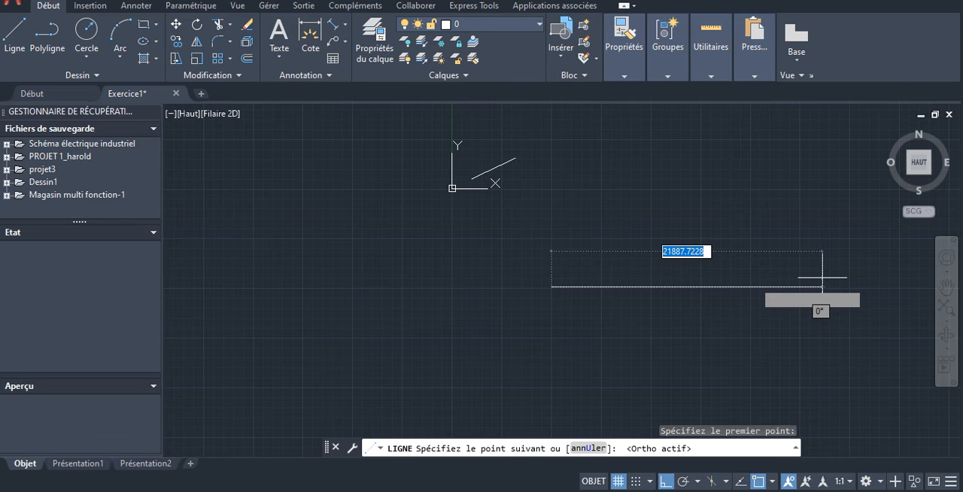
text(6000)
key(Return)
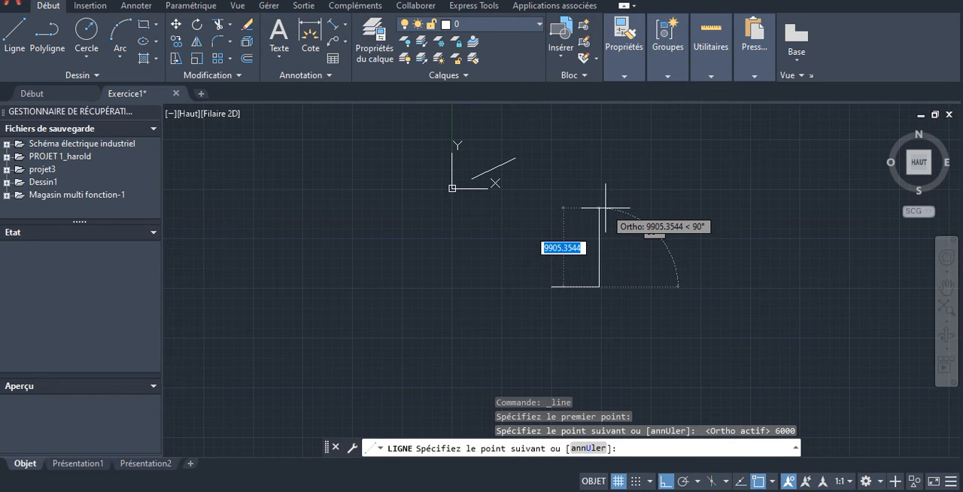
- Continue the line 1000 upward and 6000 back to the left to form the rectangle's right and upper sides
text(1000)
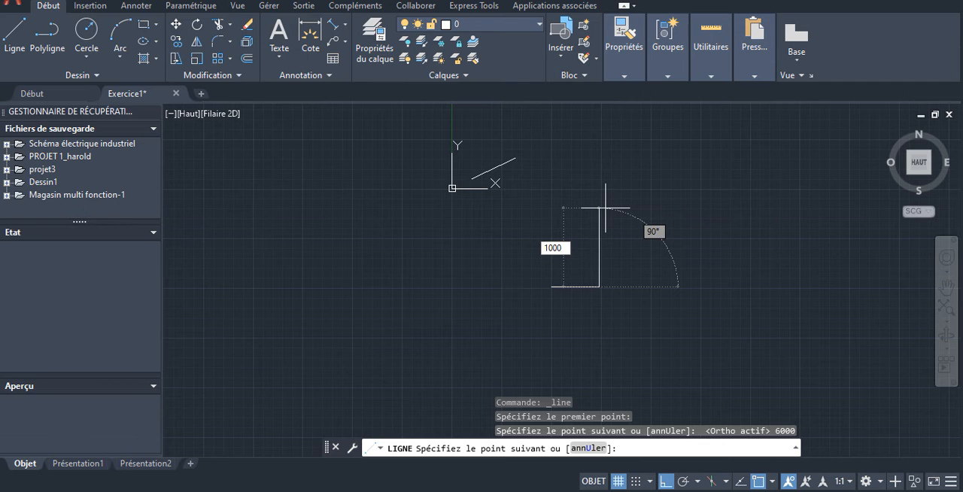
key(Return)
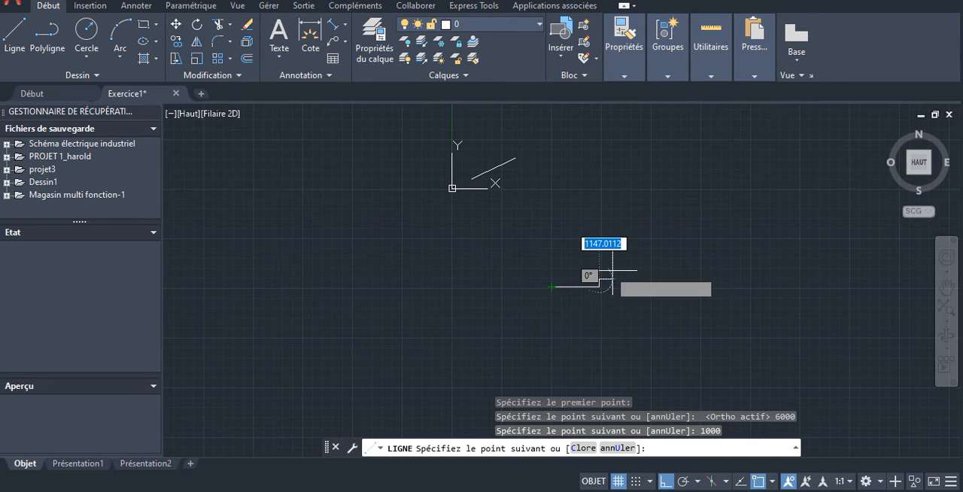
scroll(608, 275, up, 2)
scroll(594, 281, up, 1)
scroll(612, 244, down, 5)
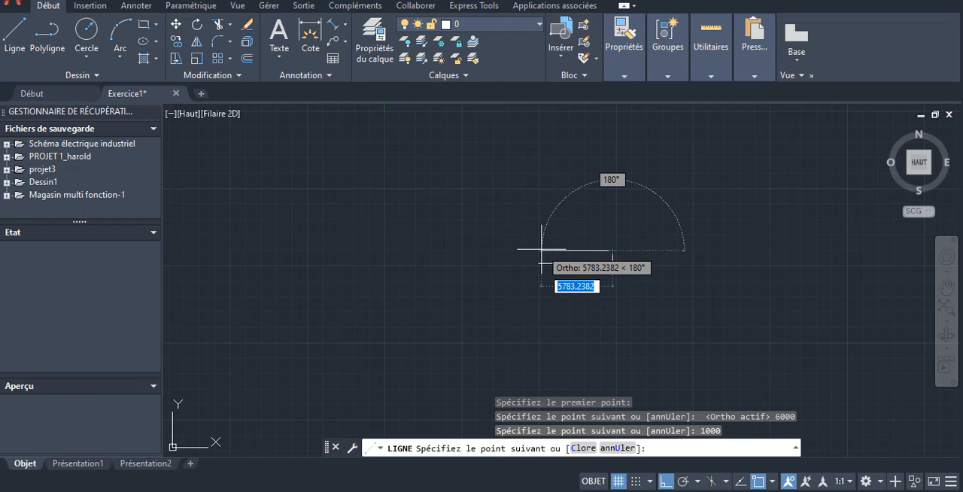
text(60)
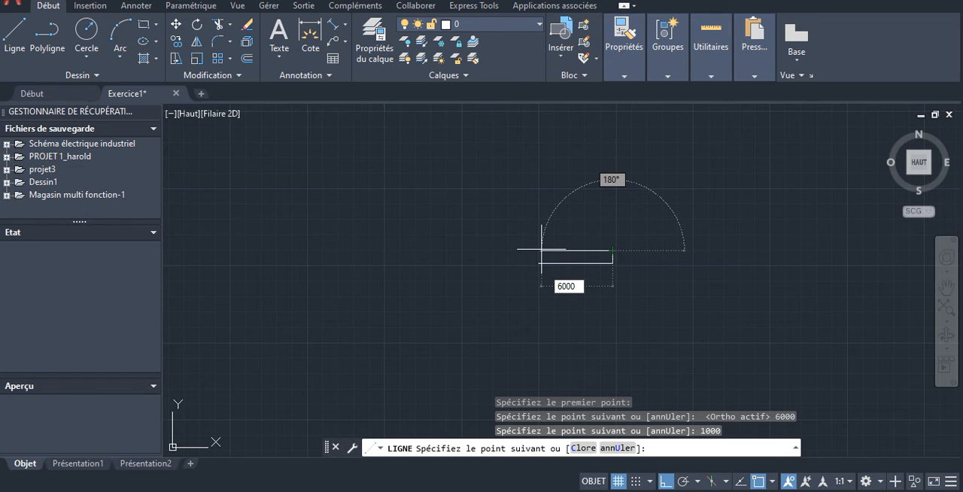
text(00)
key(Return)
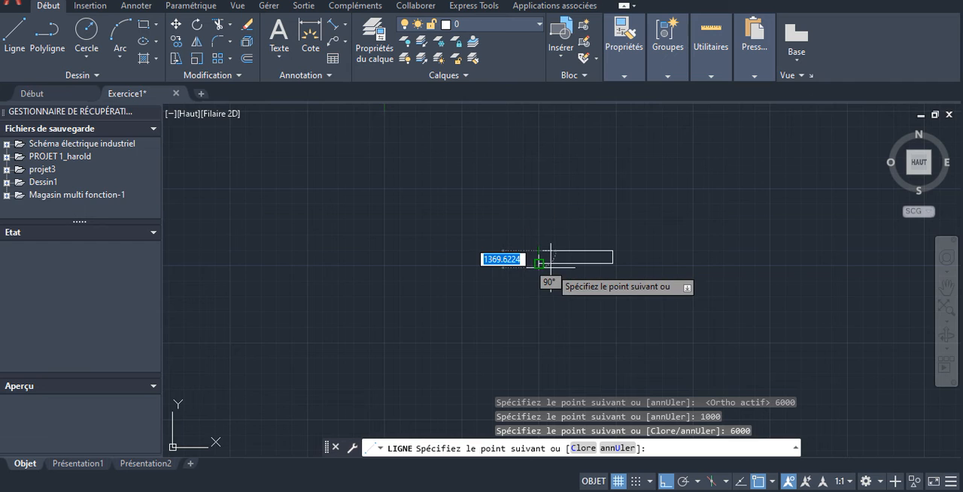
- Close the rectangle's left side with a 100 segment downward and a segment to the starting endpoint, and end the Line command
text(100)
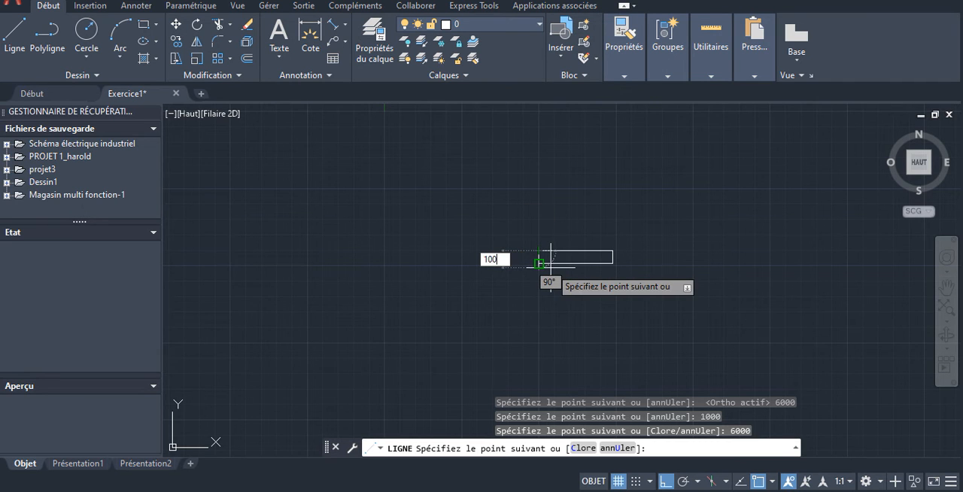
key(Return)
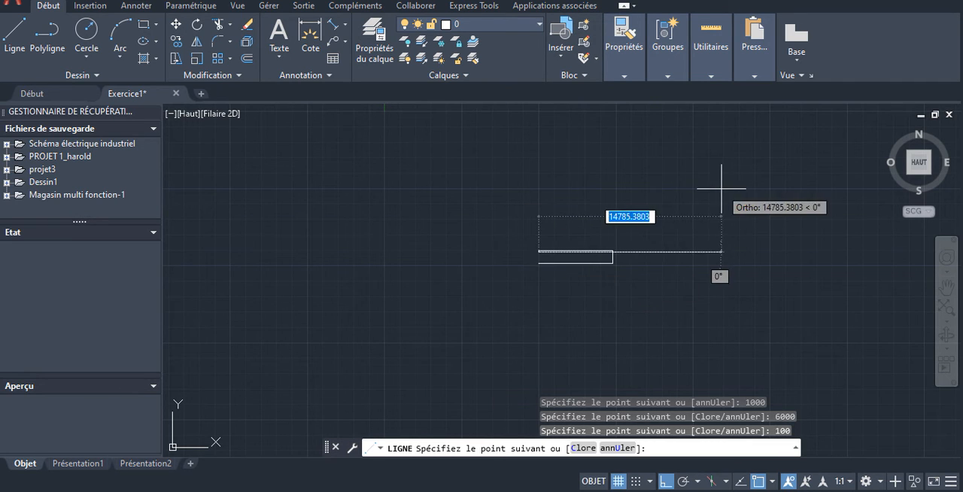
click(537, 265)
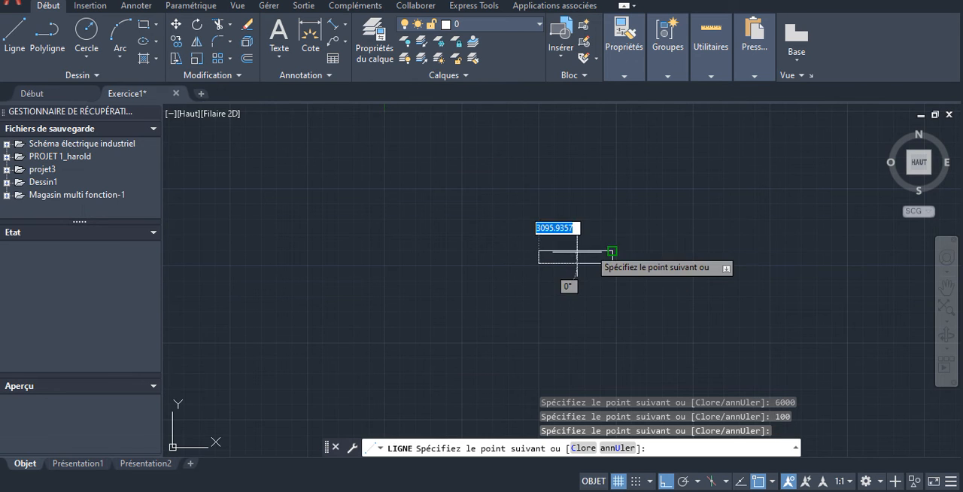
key(Escape)
- Examine the sides and corners of the closed rectangle
scroll(569, 259, up, 5)
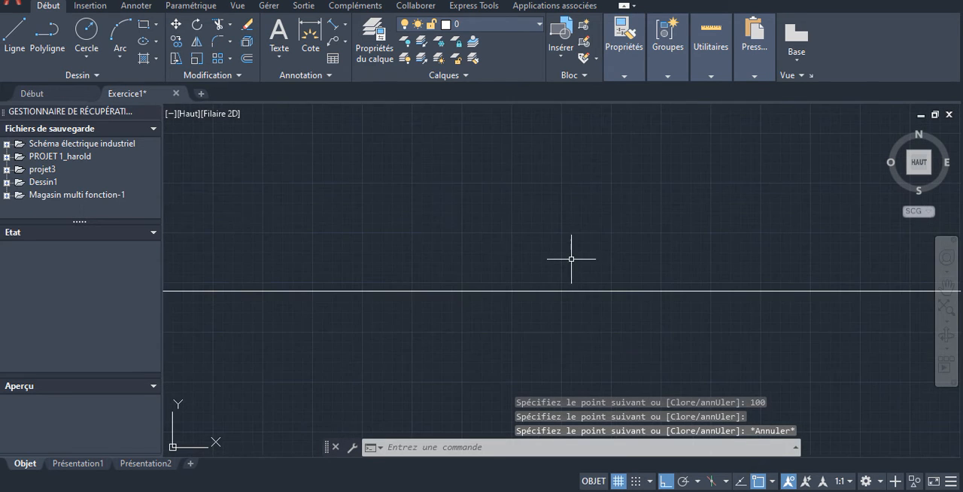
scroll(558, 222, down, 3)
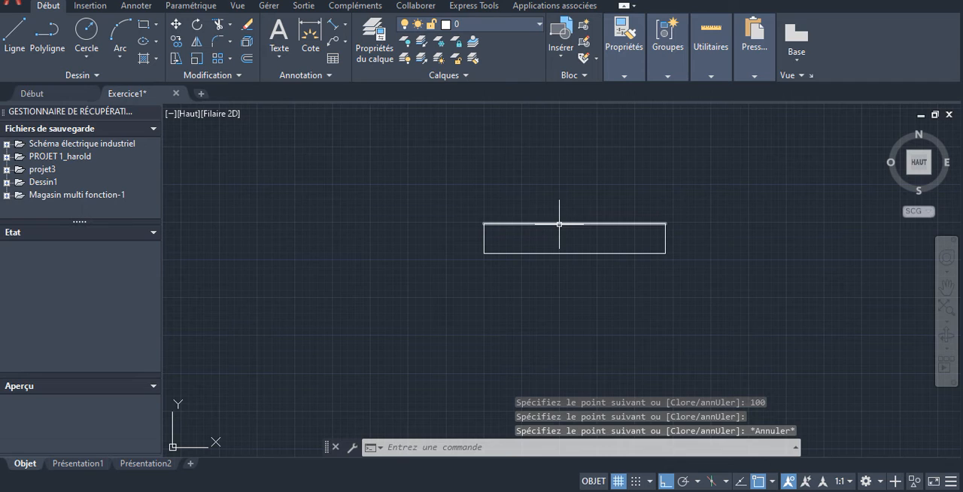
click(559, 223)
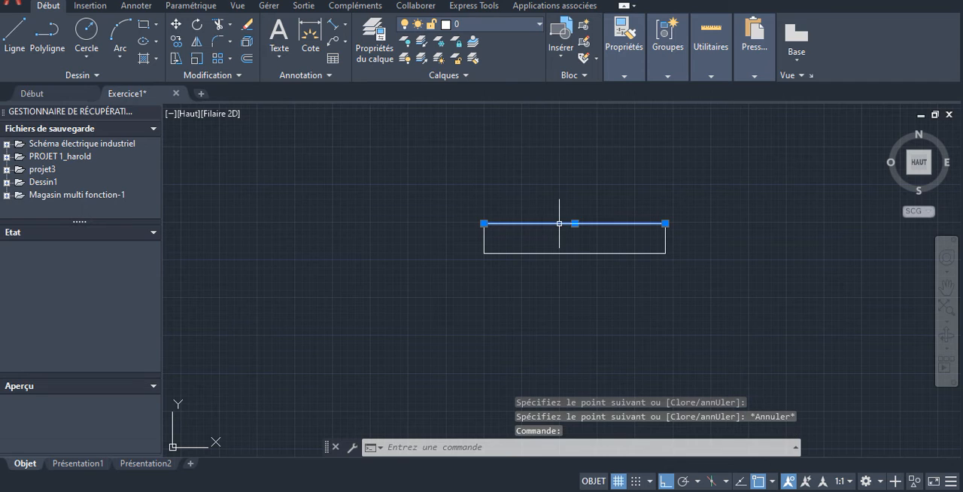
click(481, 242)
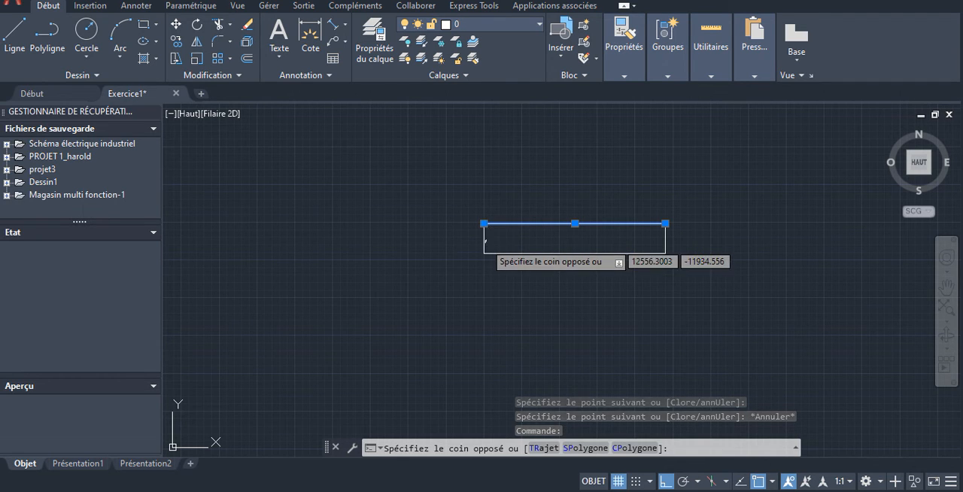
key(Escape)
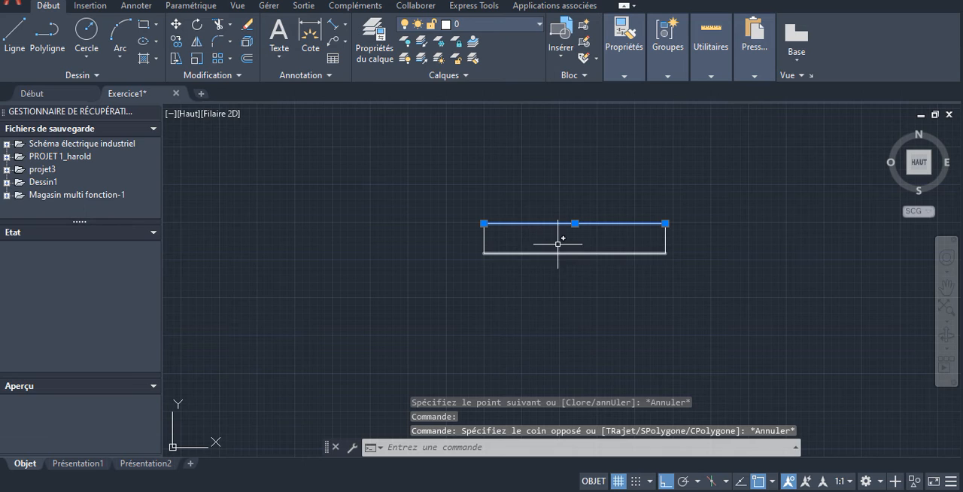
key(Escape)
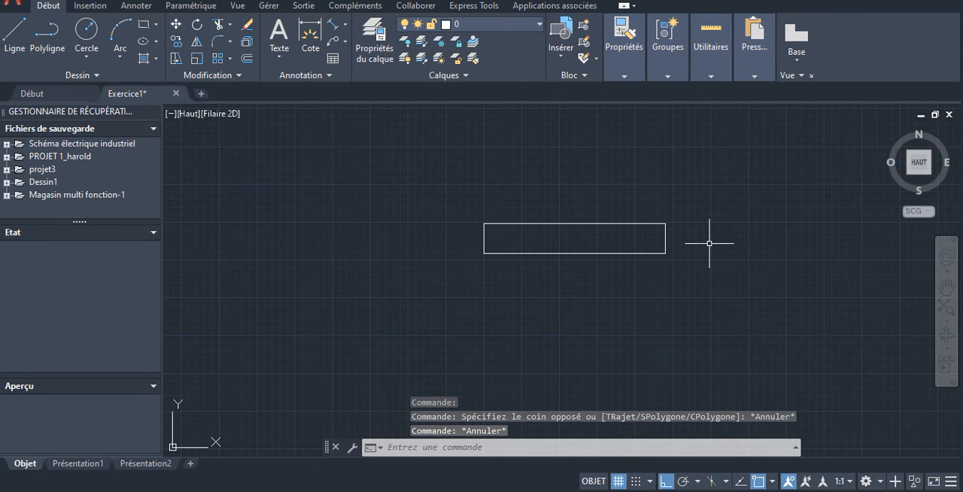
scroll(569, 217, down, 6)
scroll(586, 209, up, 4)
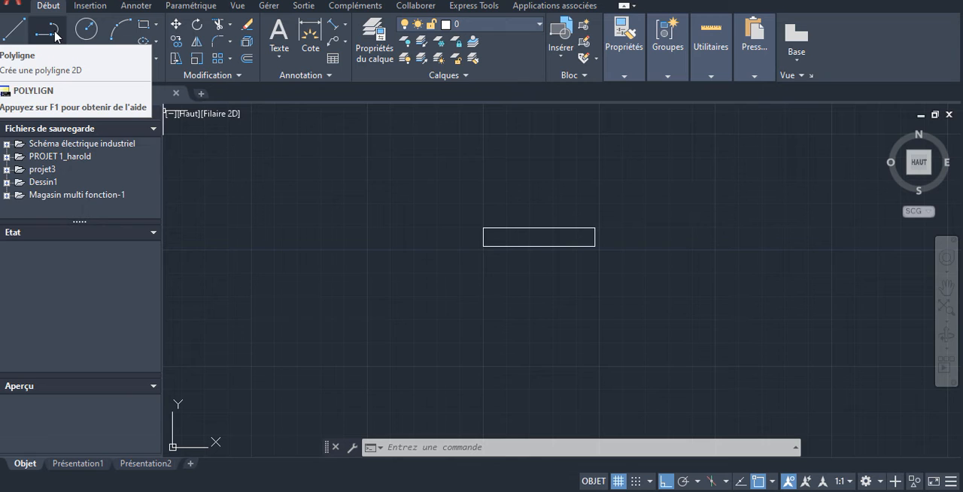
- With ortho mode turned off, draw a line about 43,300 long at 45° up to the right, starting left of the origin
click(11, 34)
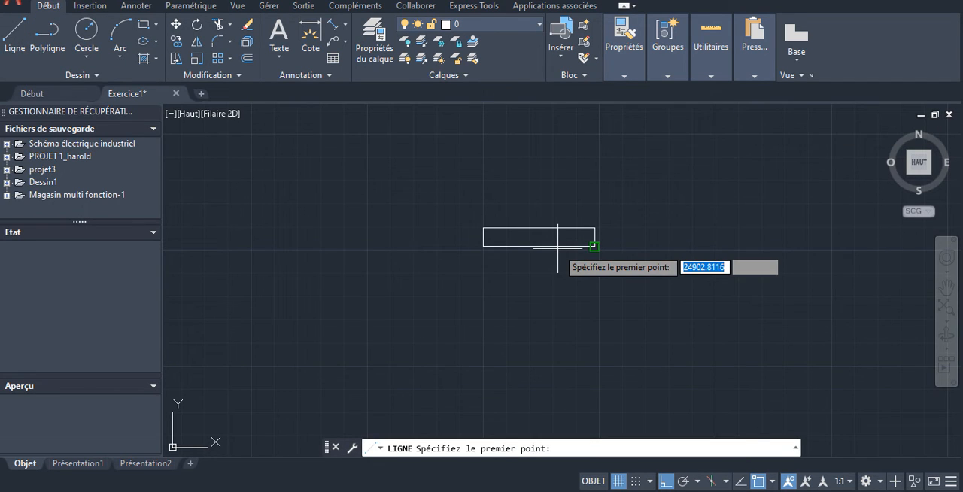
scroll(739, 155, down, 8)
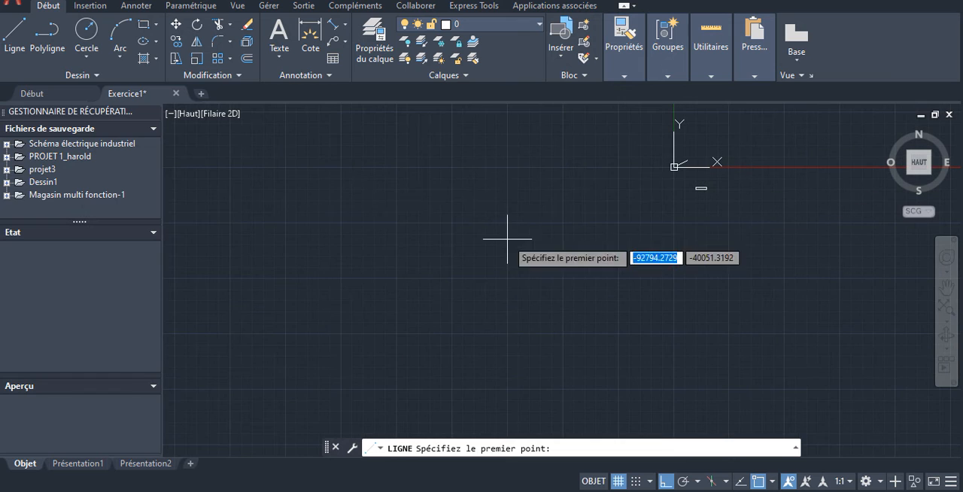
scroll(570, 158, up, 5)
scroll(569, 180, down, 5)
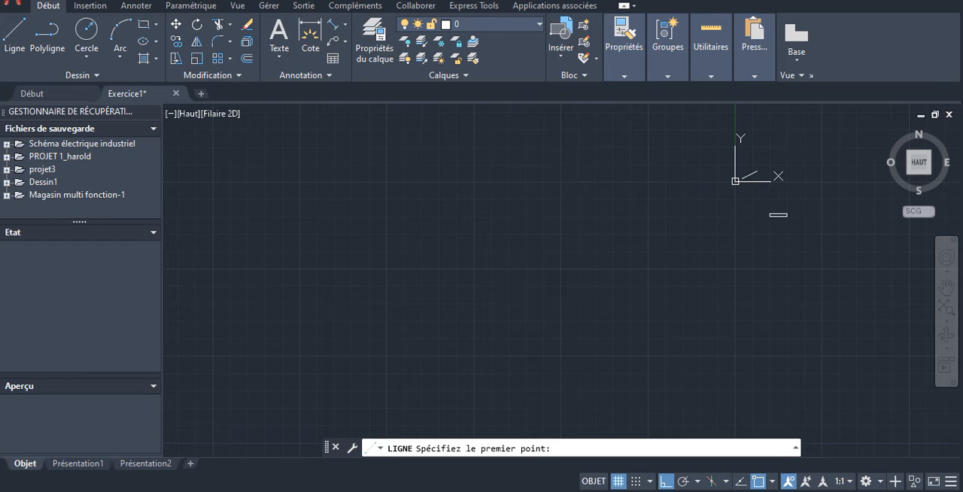
click(560, 182)
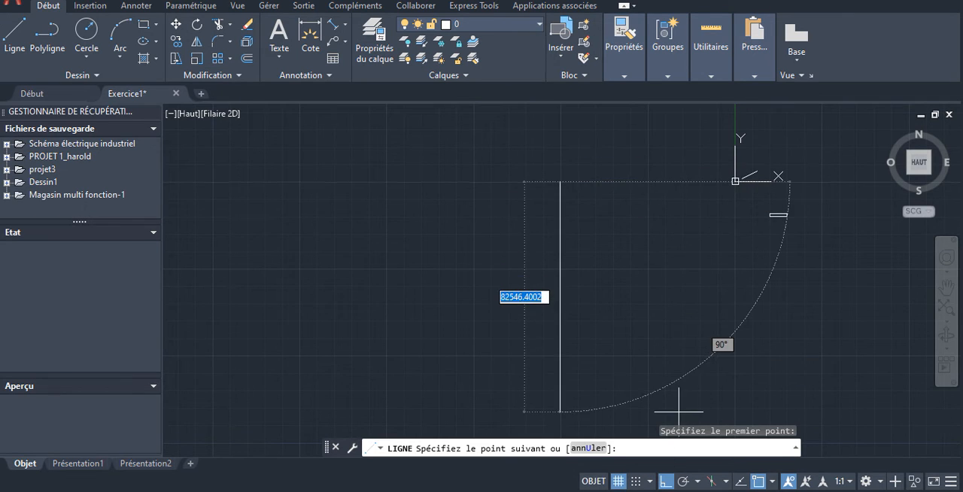
key(F8)
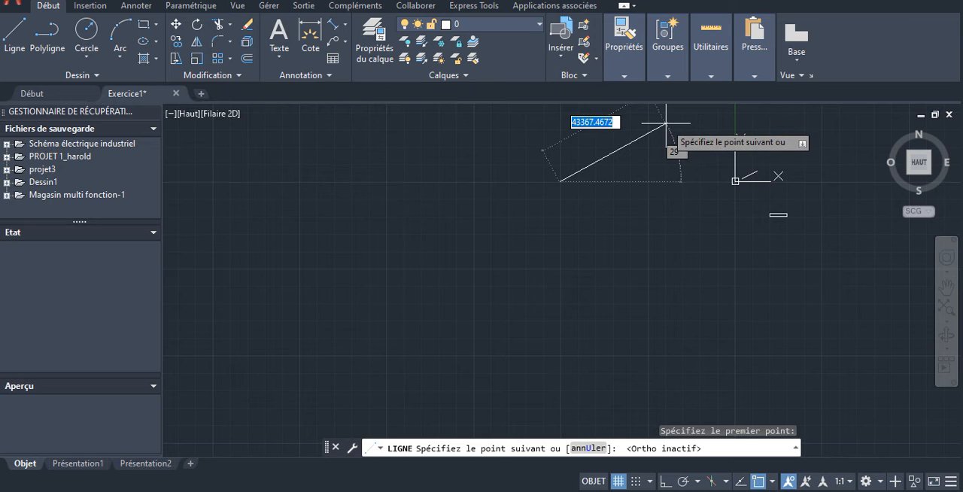
key(Tab)
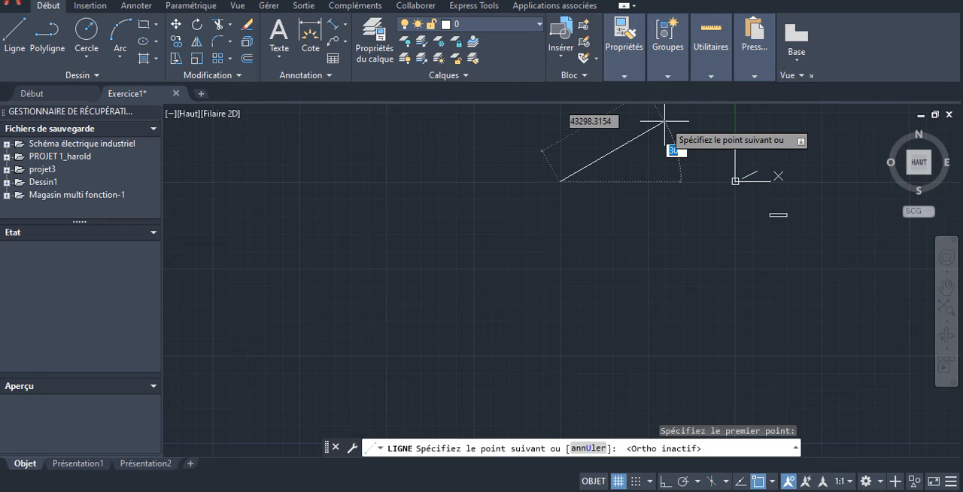
text(4)
key(Return)
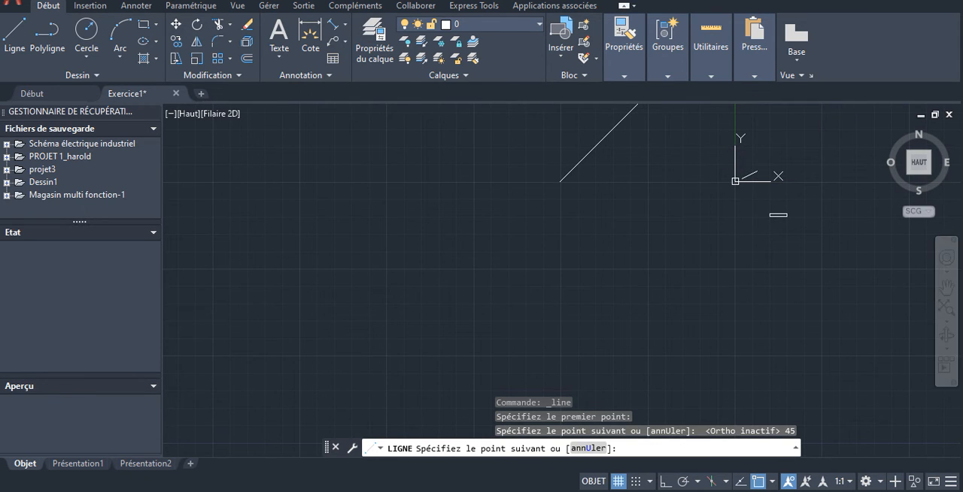
key(Escape)
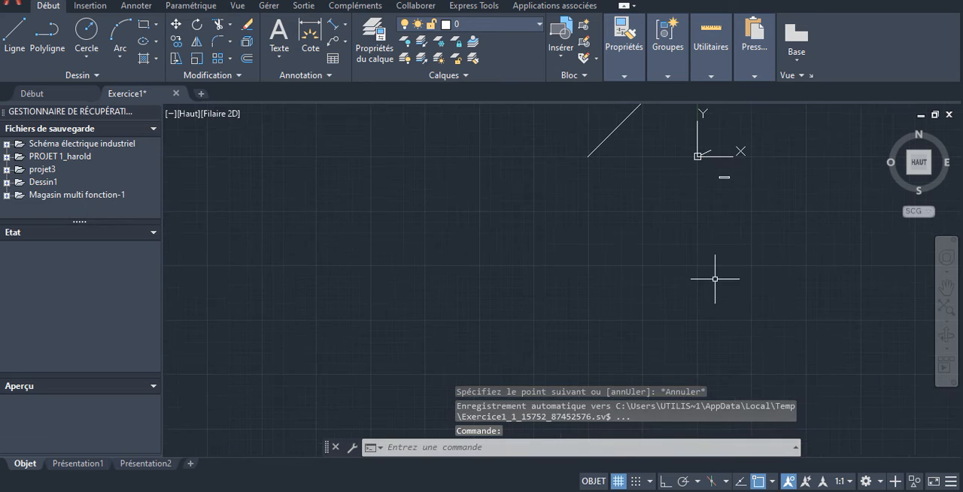
scroll(638, 105, up, 2)
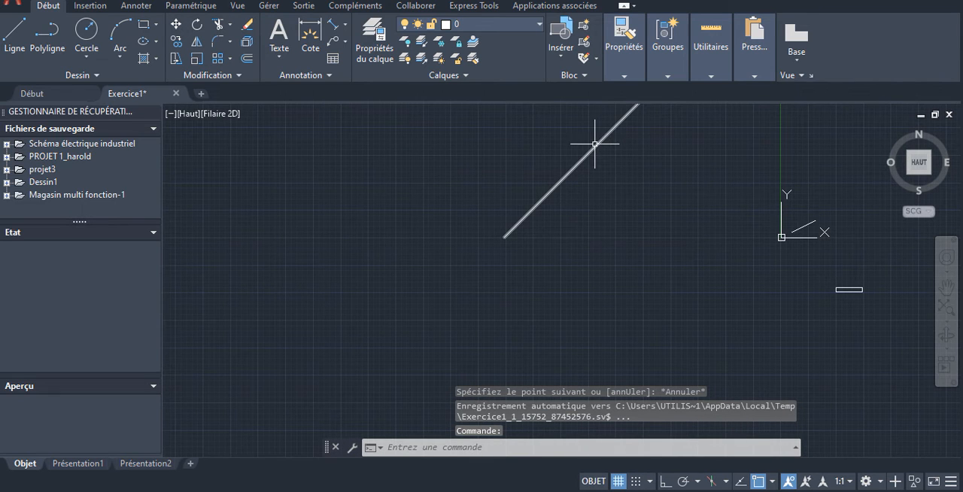
- With ortho mode turned on, draw a horizontal line to the right from the 45° line's lower endpoint and end the Line command
click(594, 147)
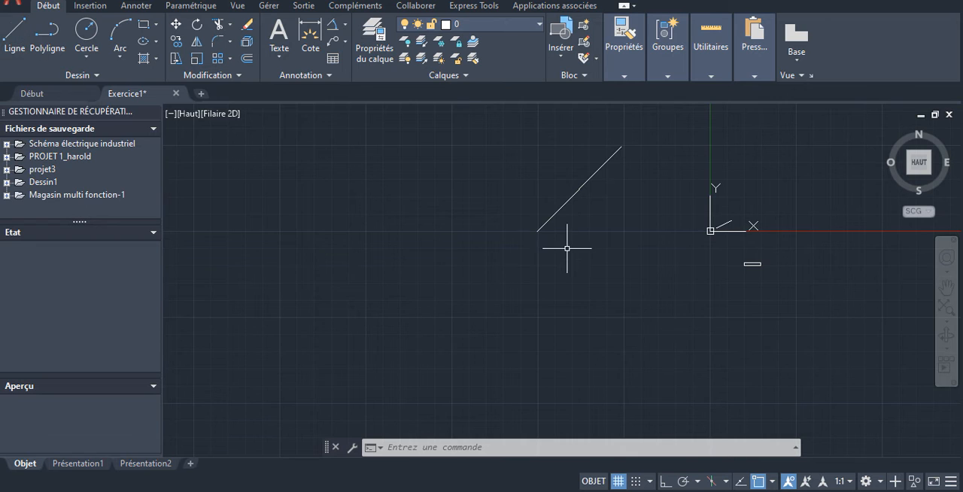
scroll(539, 231, up, 2)
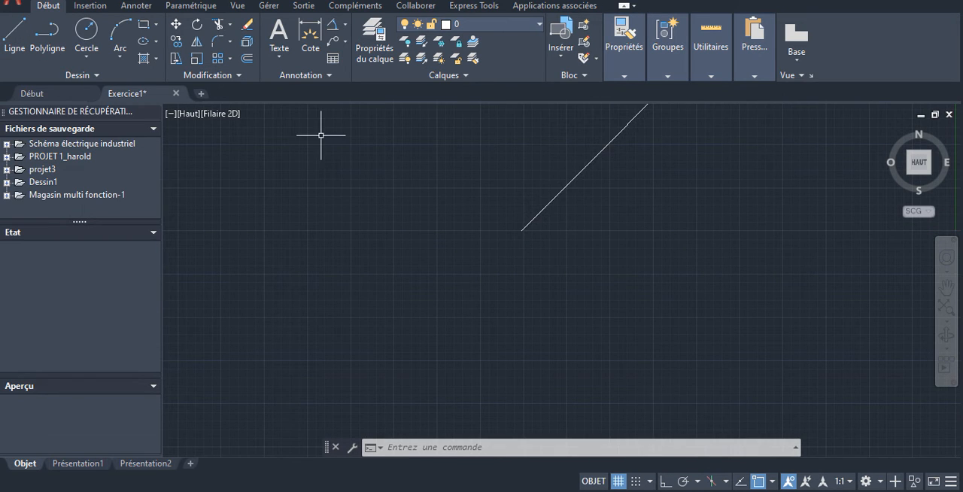
click(15, 34)
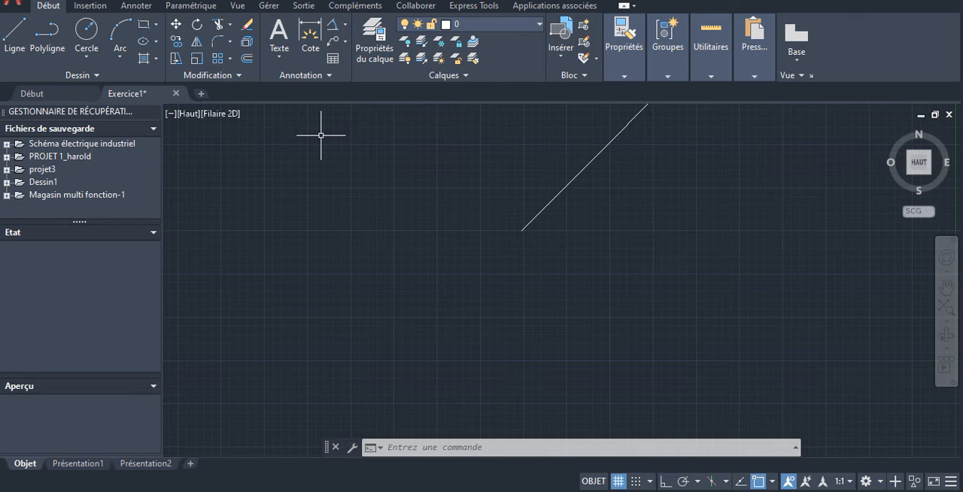
click(521, 231)
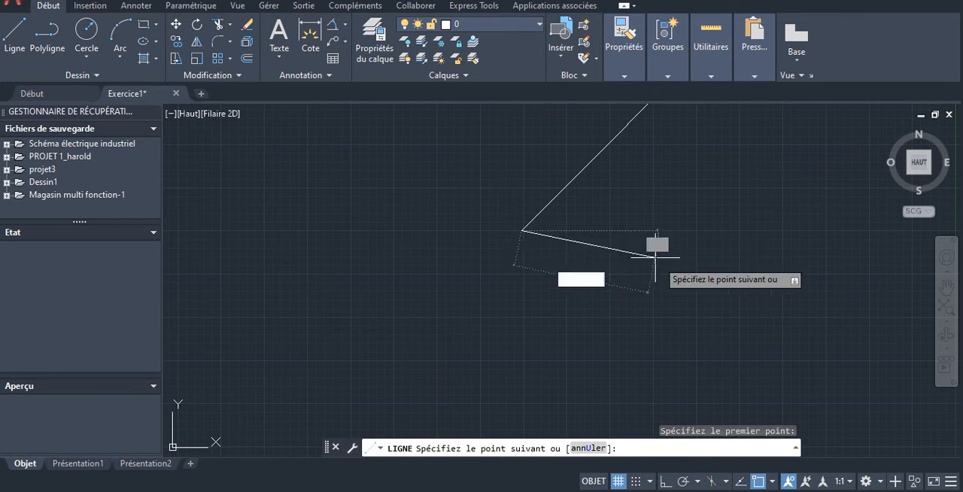
click(664, 482)
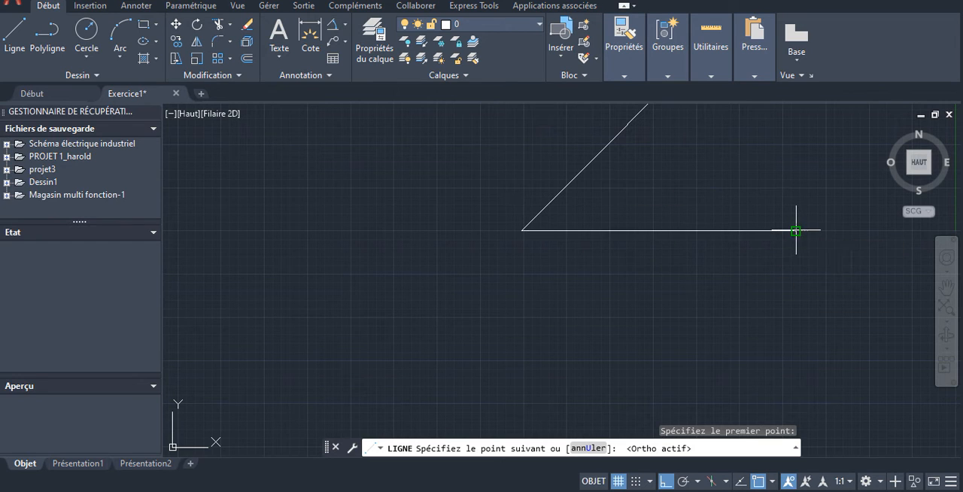
click(796, 230)
key(Escape)
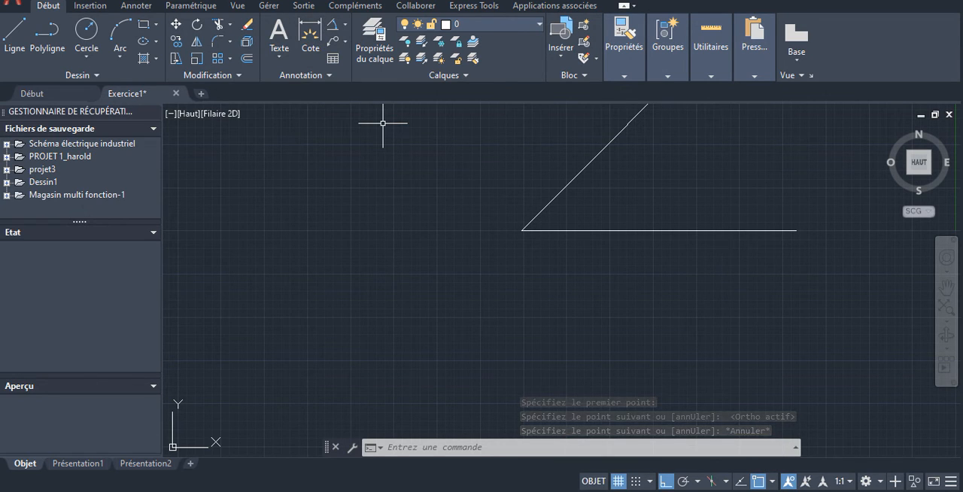
click(344, 24)
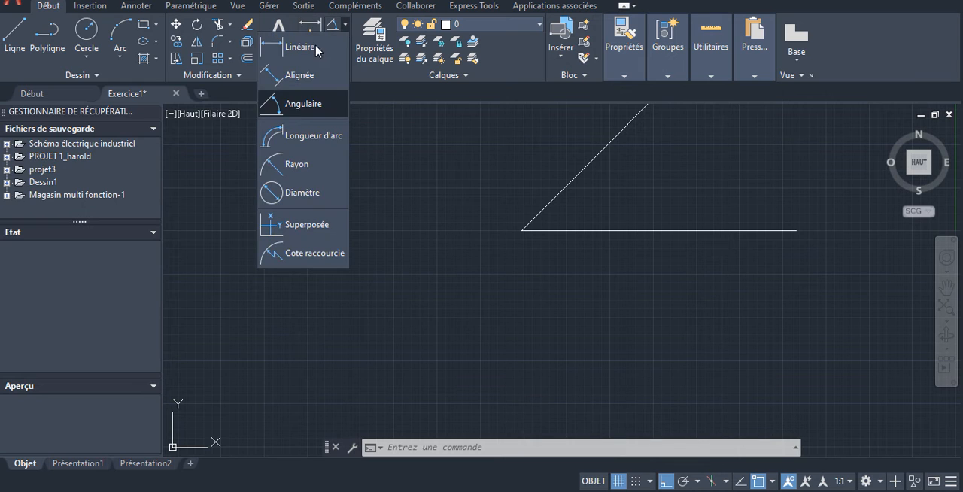
click(301, 104)
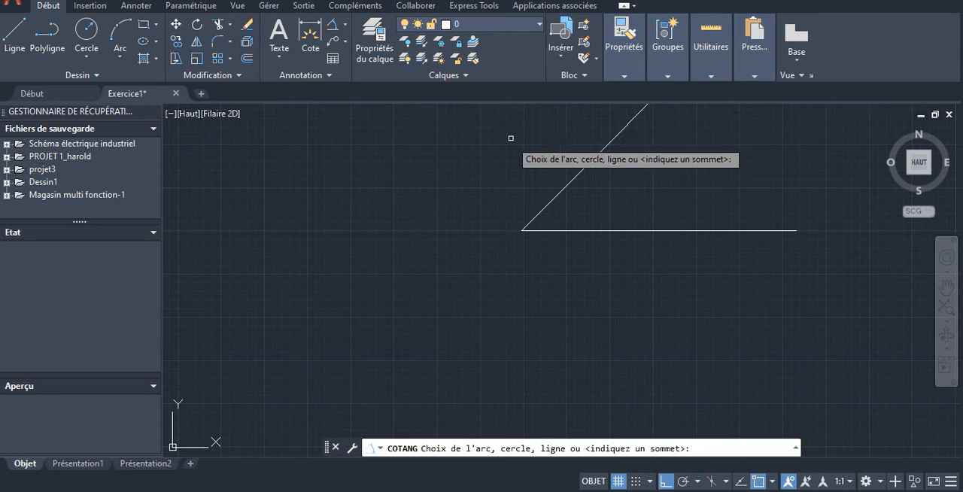
click(590, 163)
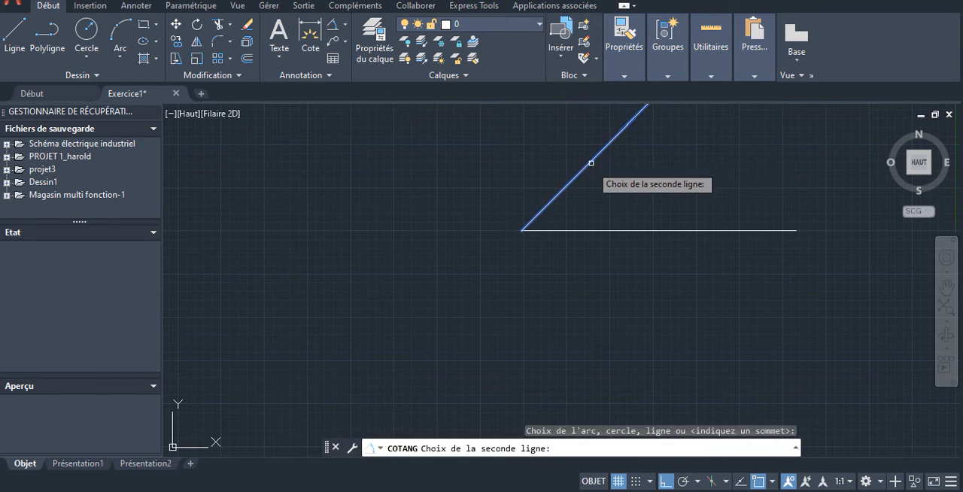
click(609, 232)
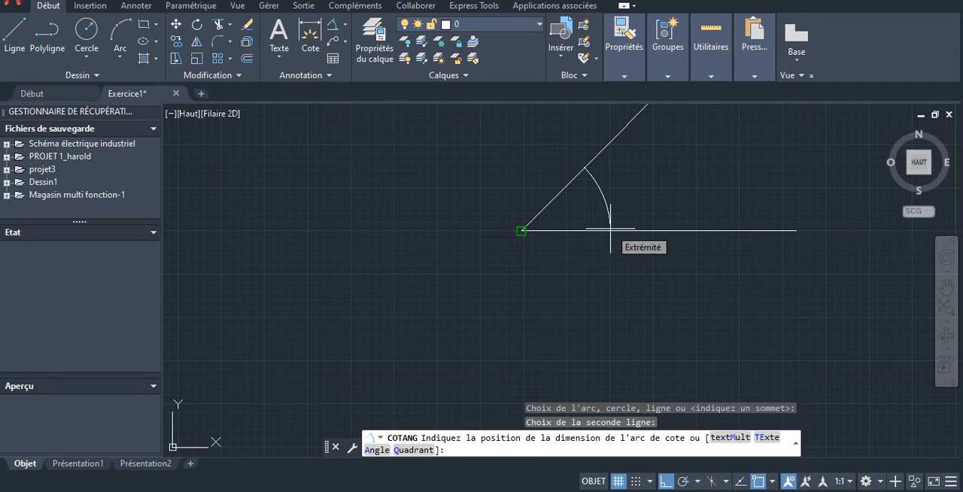
key(Escape)
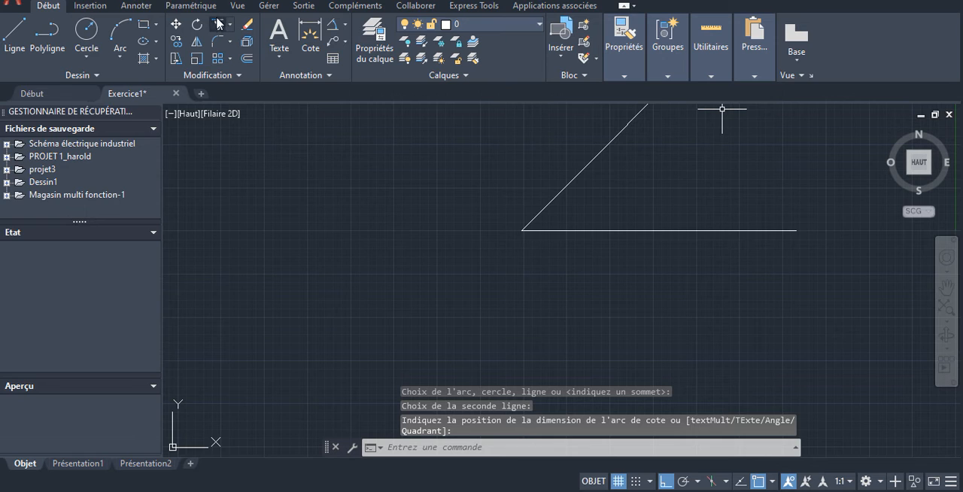
- Try an angular dimension with a wide arc between the sloped and horizontal lines, inspect it and undo it
click(333, 26)
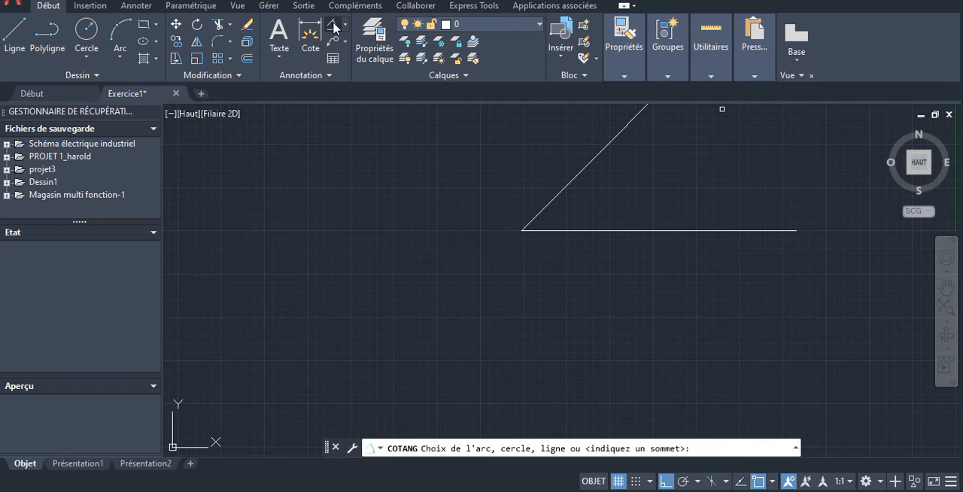
click(583, 166)
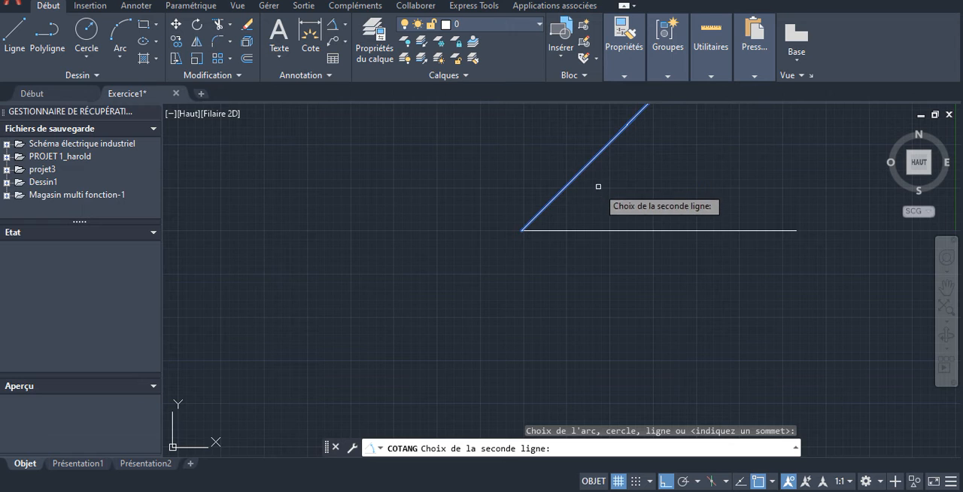
click(610, 232)
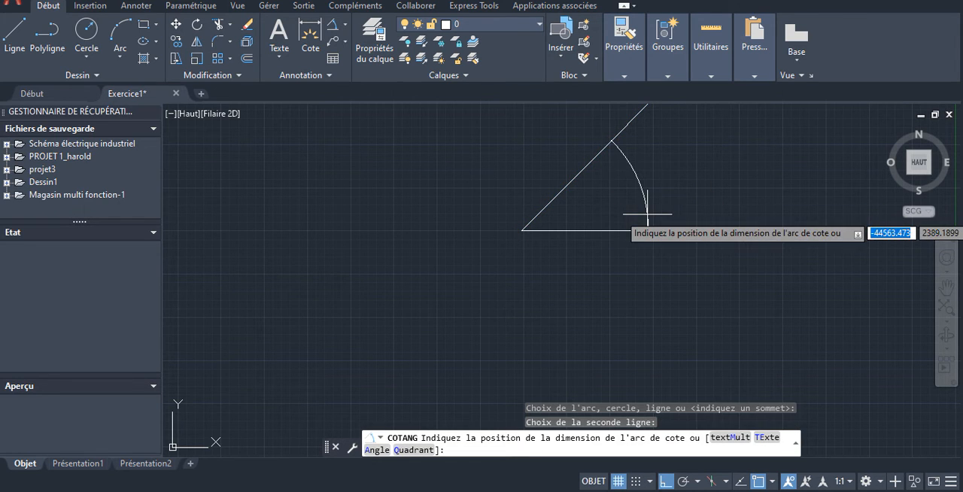
click(645, 215)
scroll(634, 181, up, 5)
scroll(639, 187, down, 4)
scroll(742, 216, up, 2)
scroll(714, 176, up, 4)
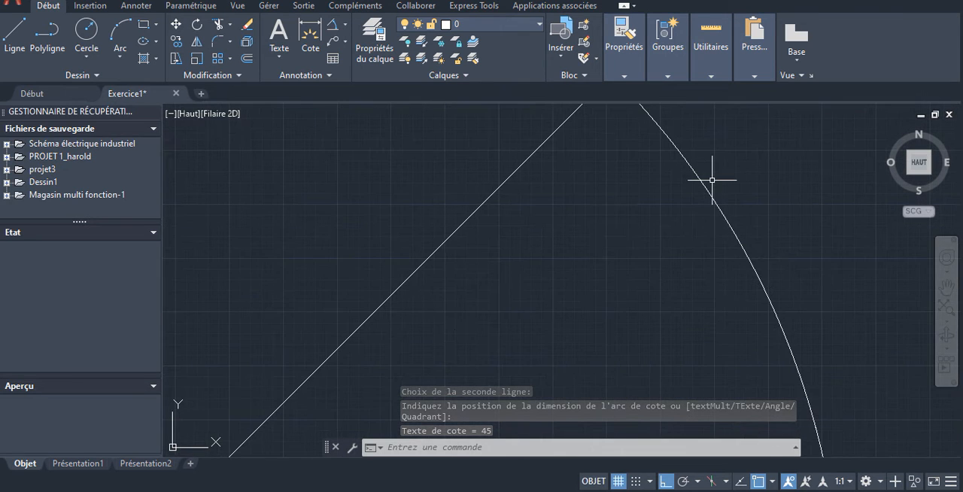
click(206, 1)
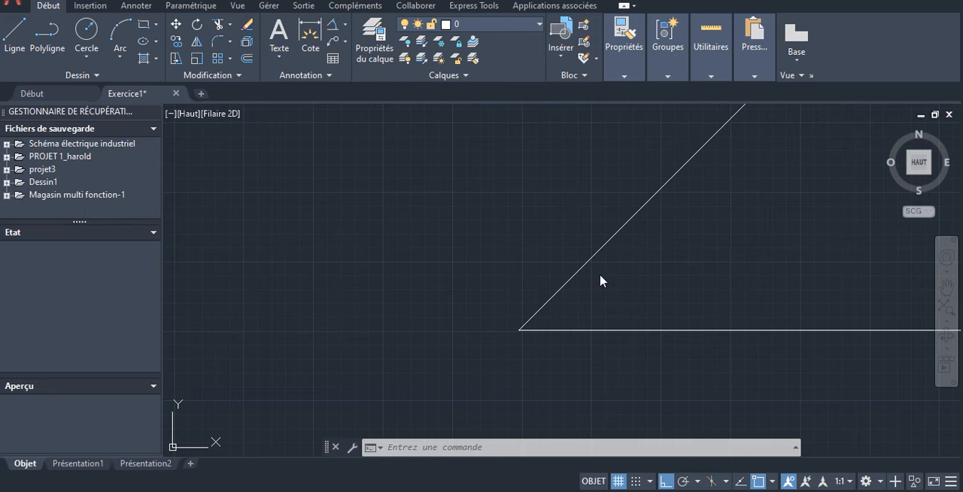
- Add an angular dimension between the sloped and horizontal lines, placing its arc close to their shared endpoint
click(344, 27)
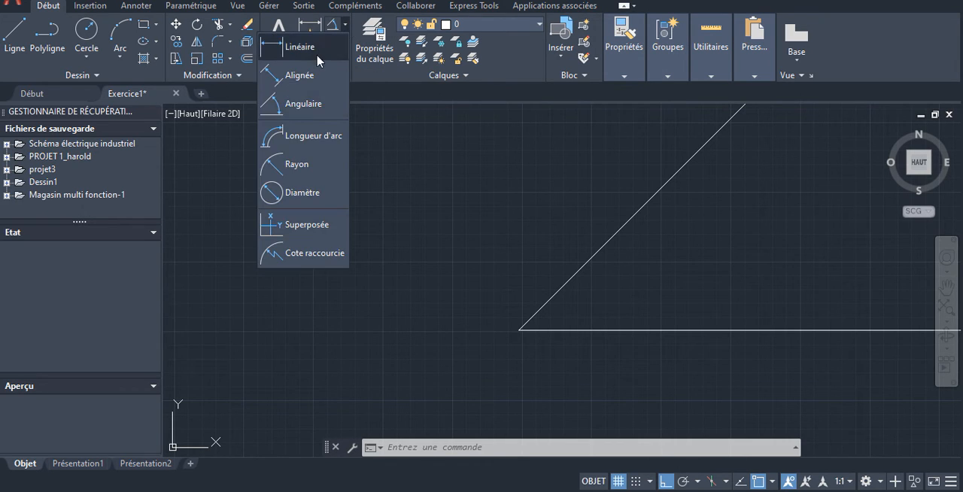
click(309, 107)
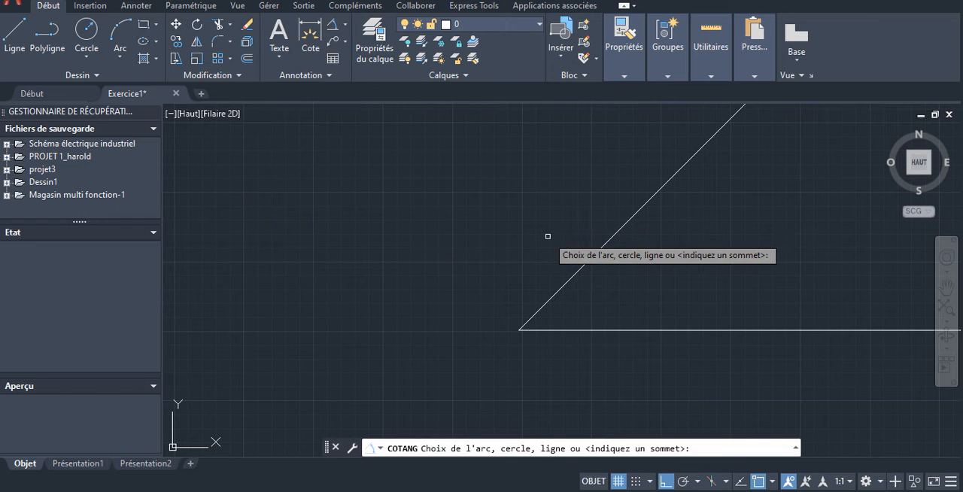
click(591, 256)
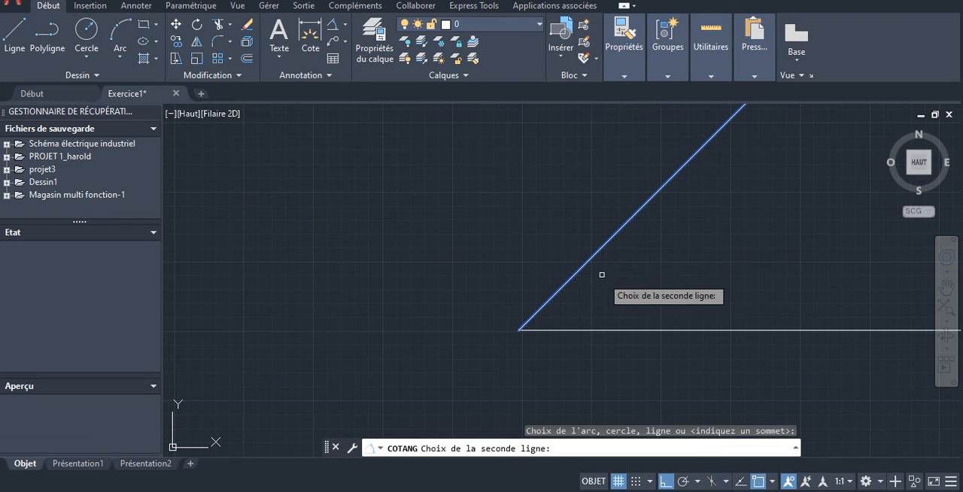
click(633, 329)
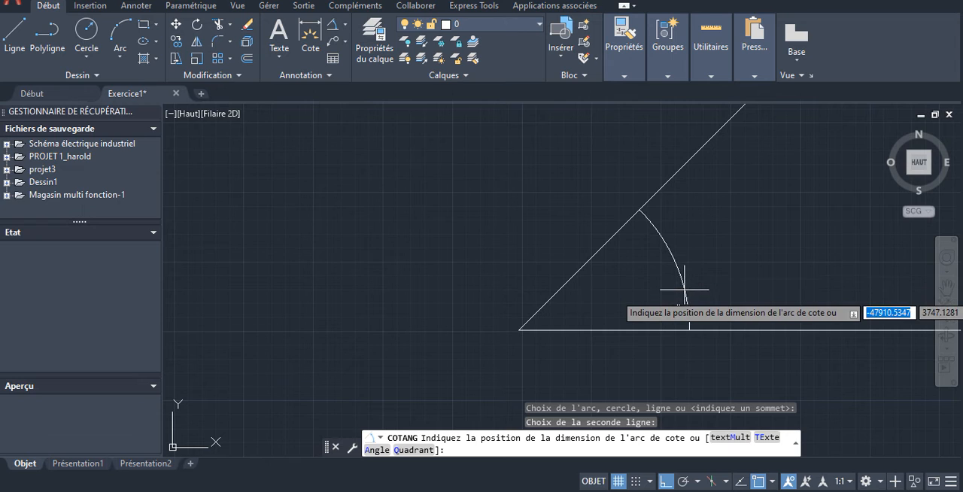
click(625, 289)
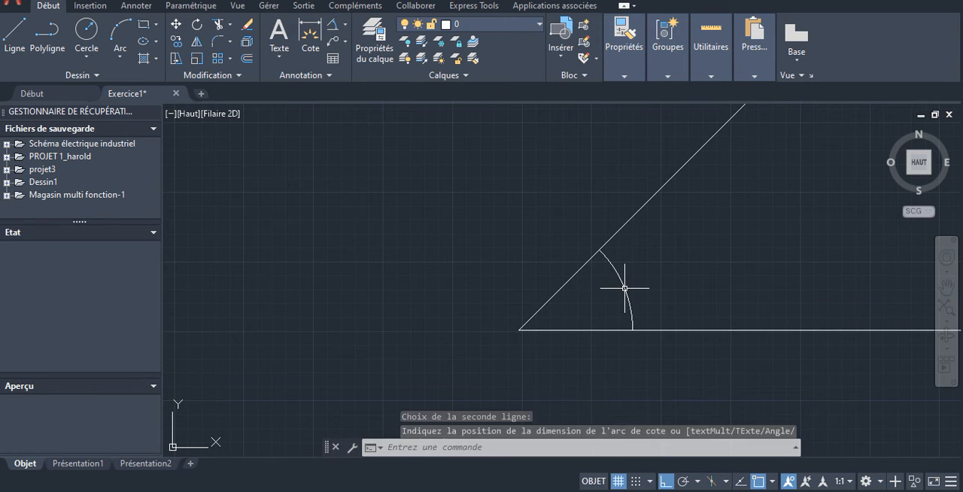
- Set the text height of the angular dimension's label to 50 and close its text editing
scroll(626, 298, up, 6)
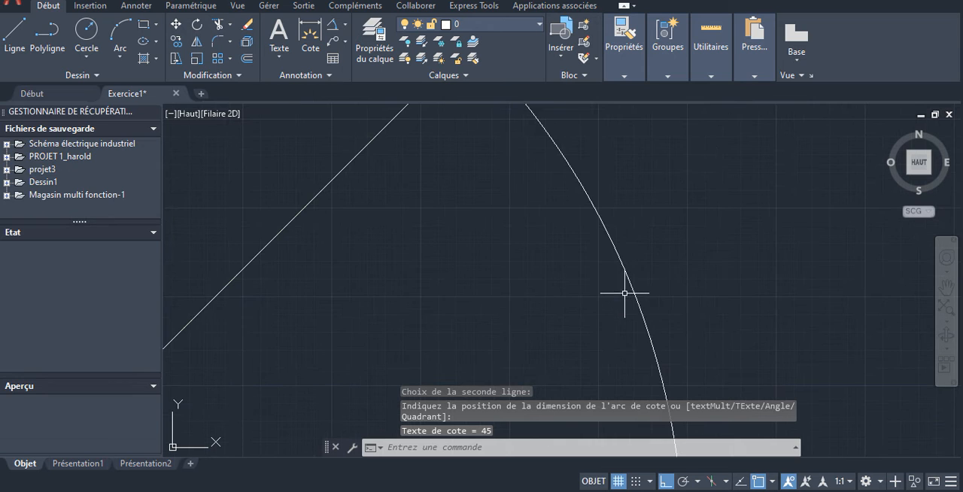
scroll(618, 226, up, 4)
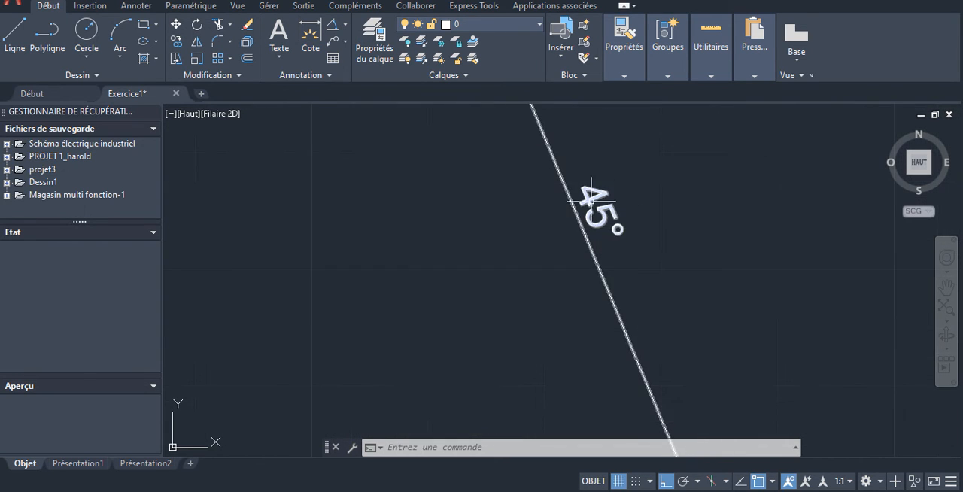
scroll(590, 199, up, 3)
scroll(590, 200, down, 3)
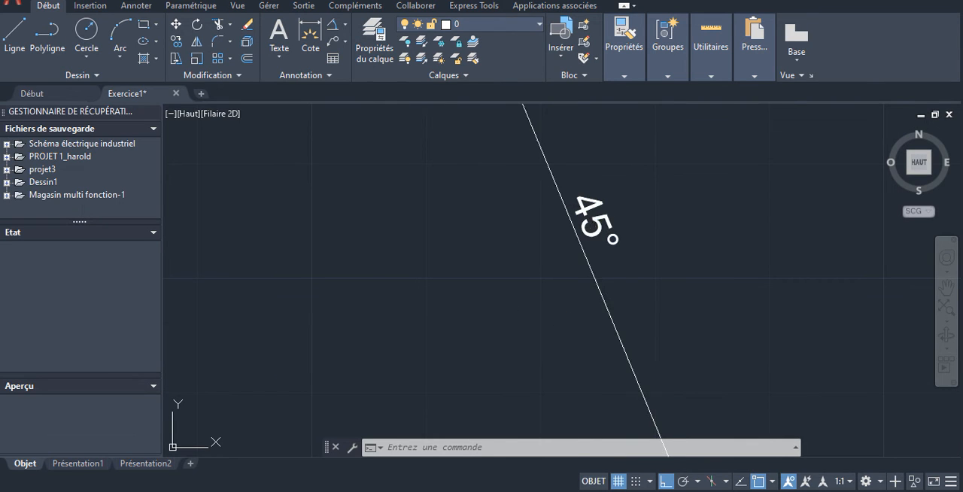
click(593, 201)
double_click(594, 220)
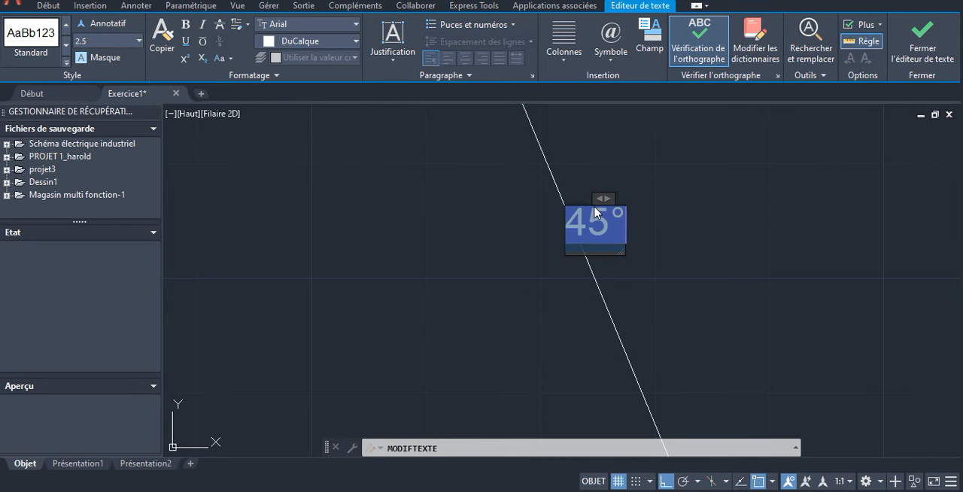
click(139, 42)
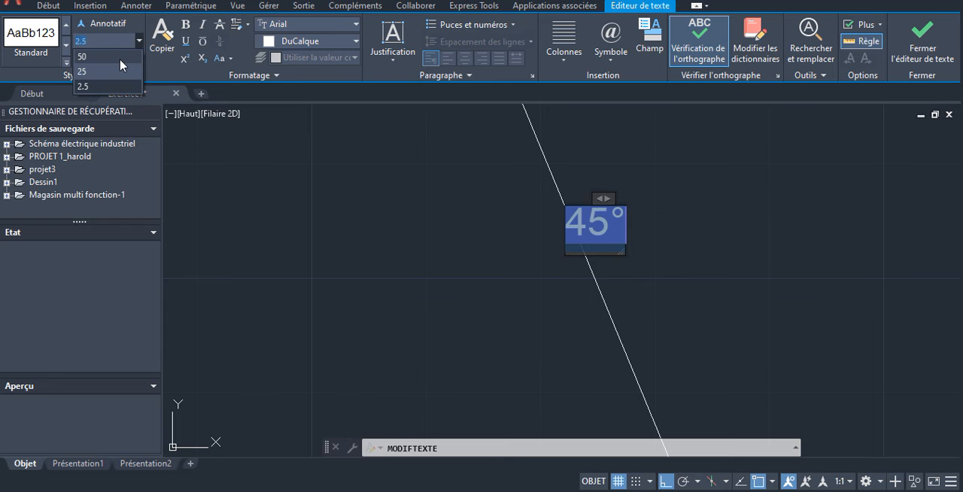
click(121, 58)
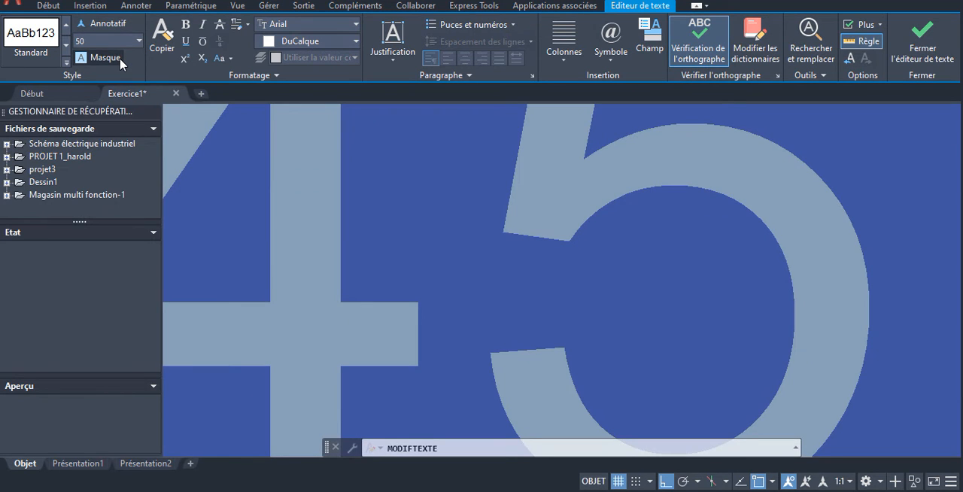
scroll(301, 142, down, 6)
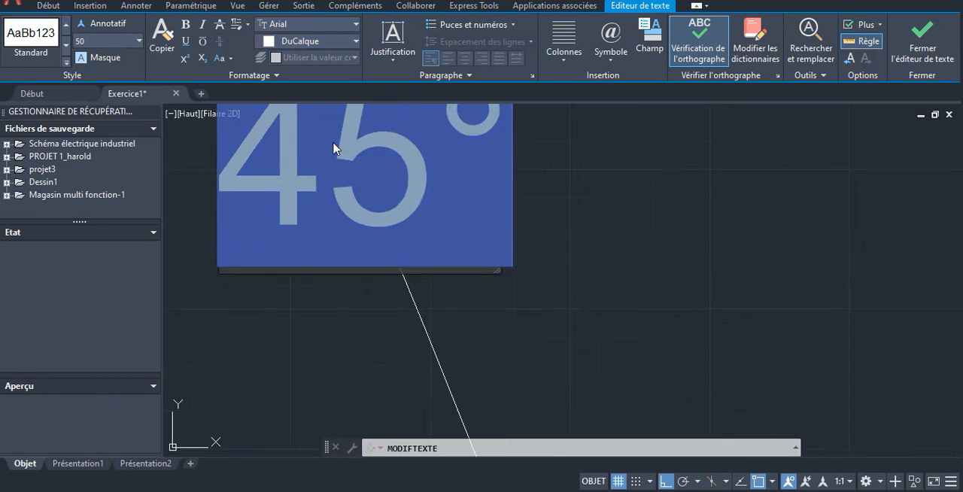
scroll(333, 148, down, 3)
click(445, 172)
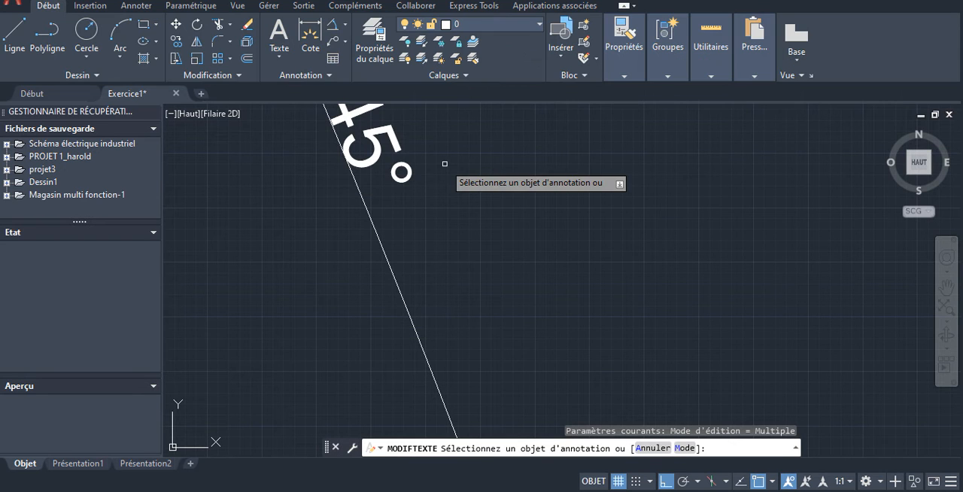
- Set the text height of the angular dimension's label to 100 and close its text editing
scroll(545, 169, down, 5)
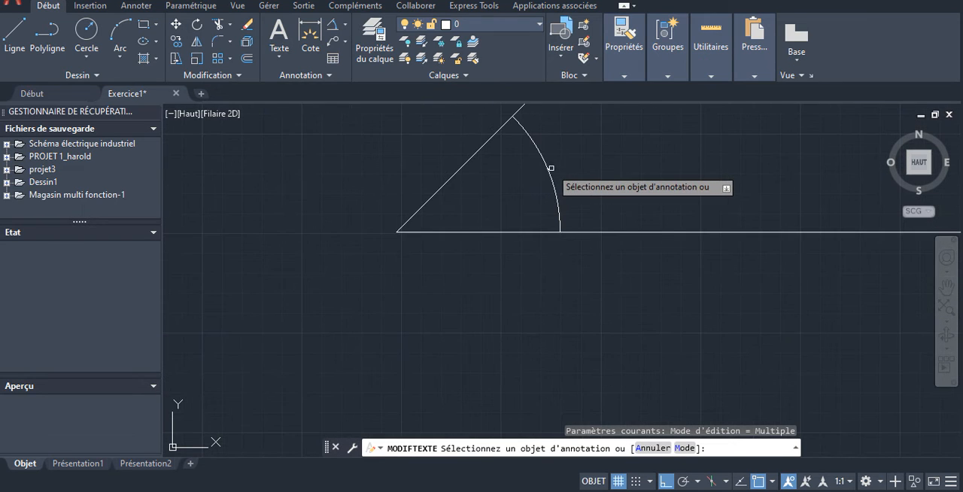
scroll(547, 169, up, 6)
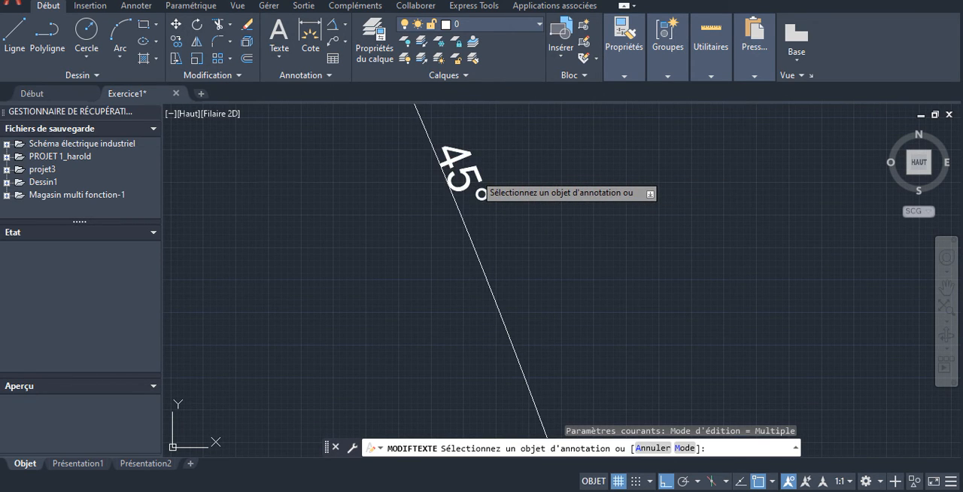
click(475, 174)
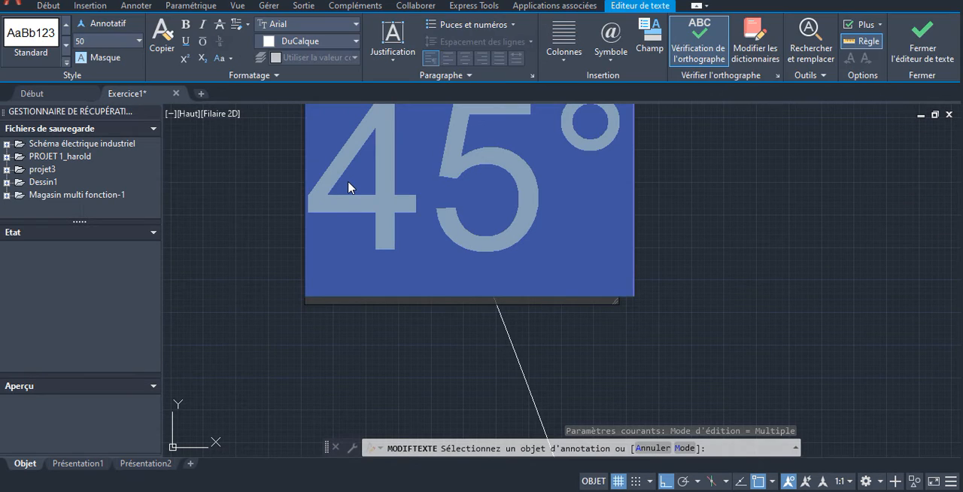
click(140, 41)
click(139, 44)
click(113, 39)
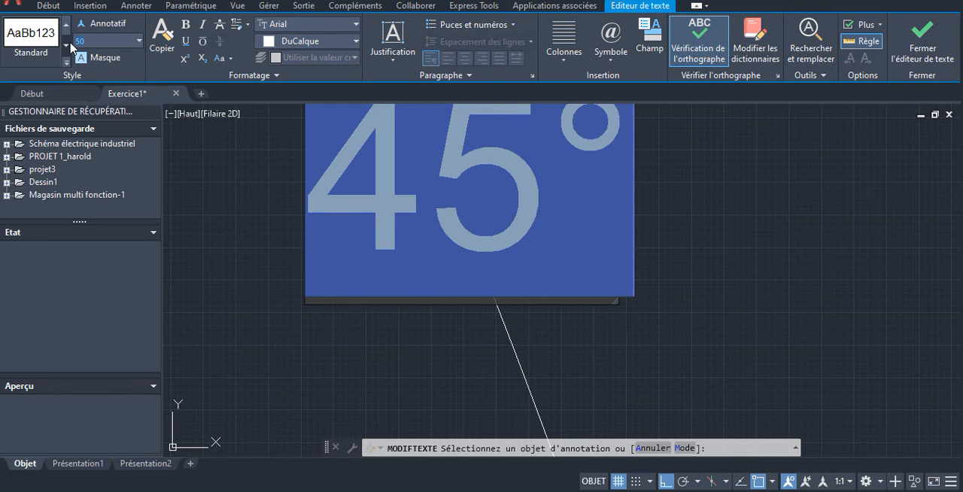
text(0)
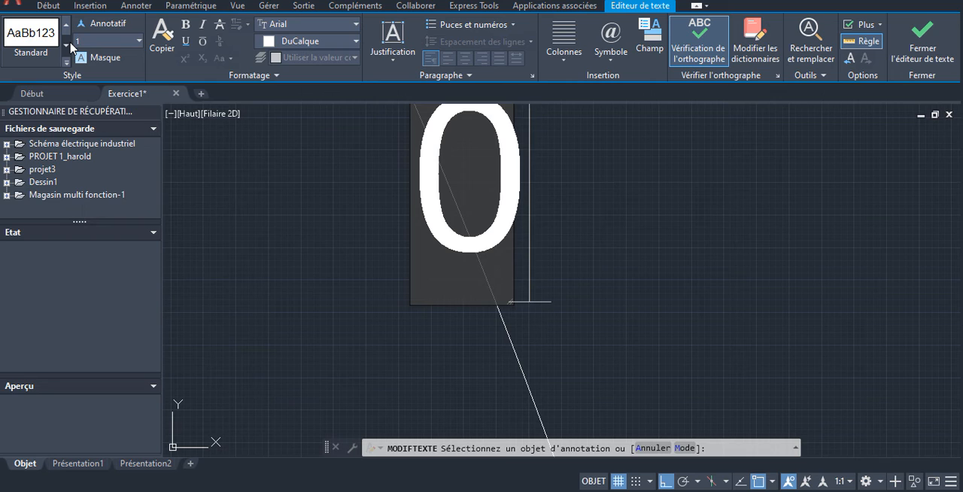
text(0)
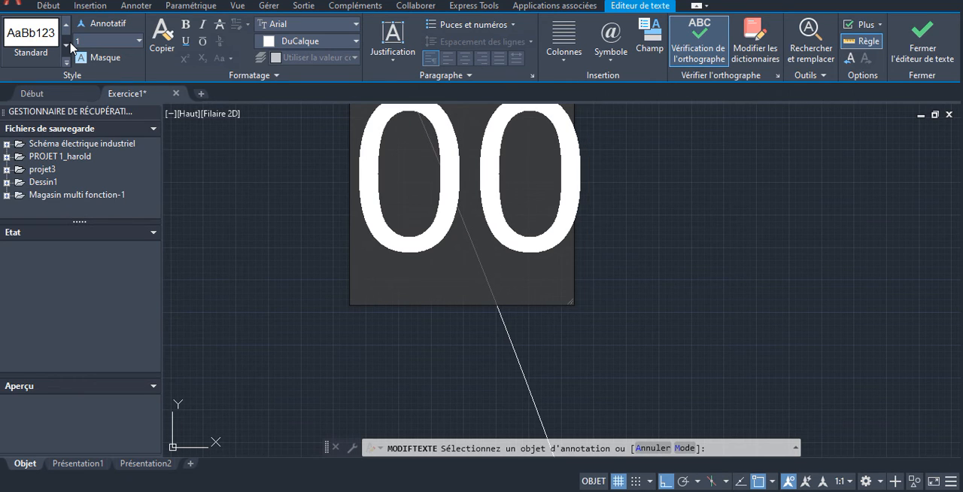
key(ctrl+z)
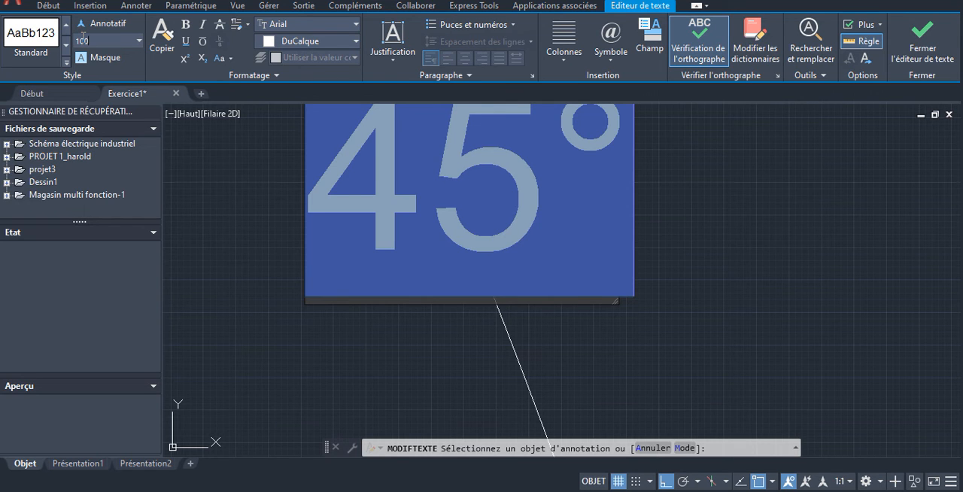
key(Return)
scroll(597, 196, down, 10)
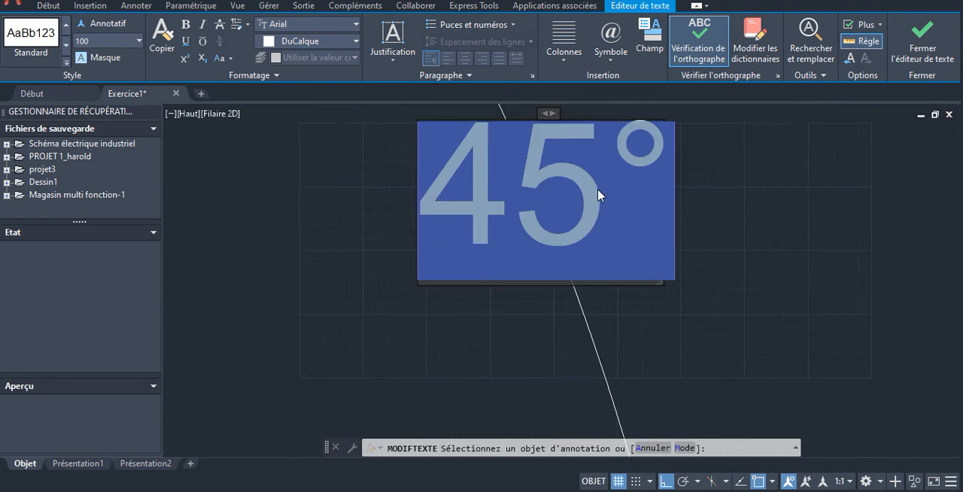
click(720, 210)
scroll(617, 207, down, 2)
scroll(641, 204, up, 6)
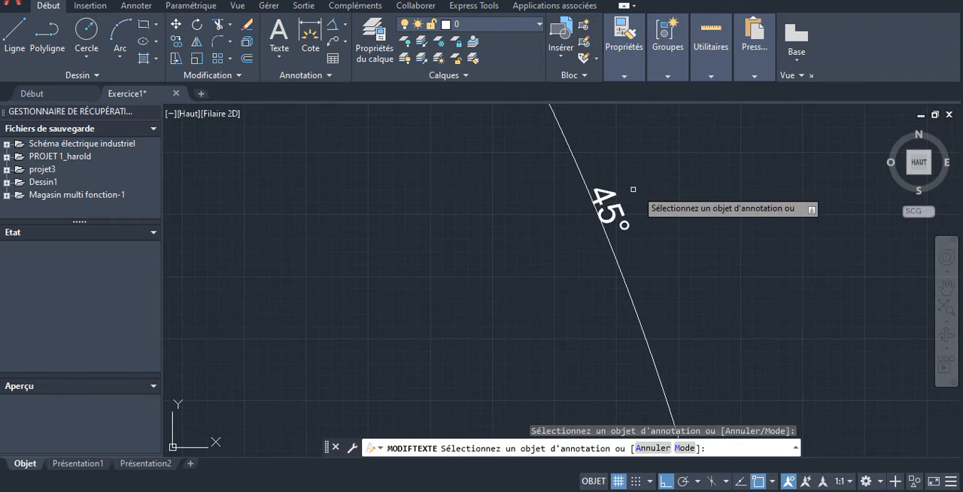
- Set the text height of the angular dimension's label to 500, close its text editing and check its readability
scroll(726, 210, down, 5)
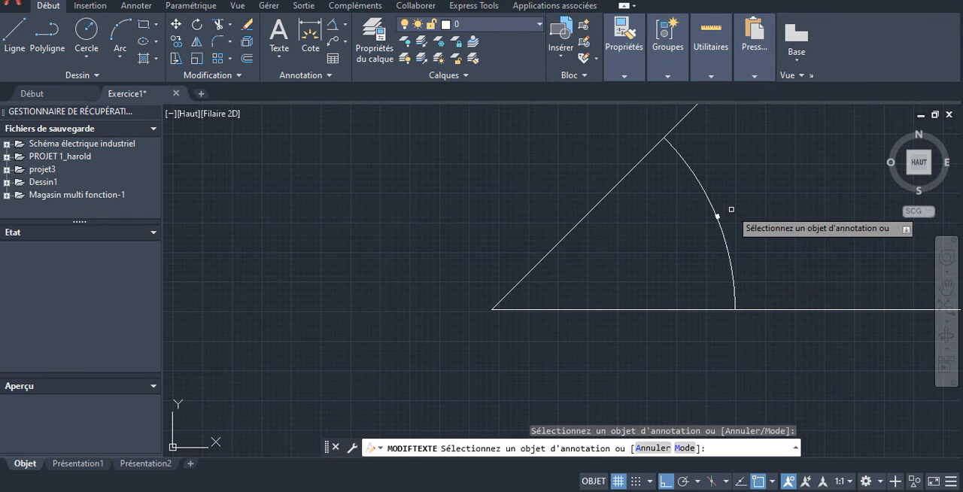
scroll(727, 209, up, 4)
scroll(647, 217, up, 4)
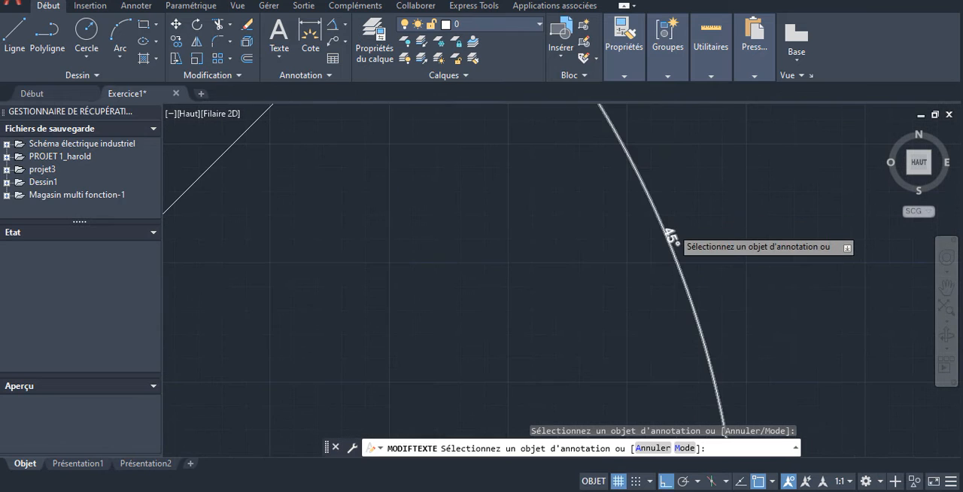
click(661, 246)
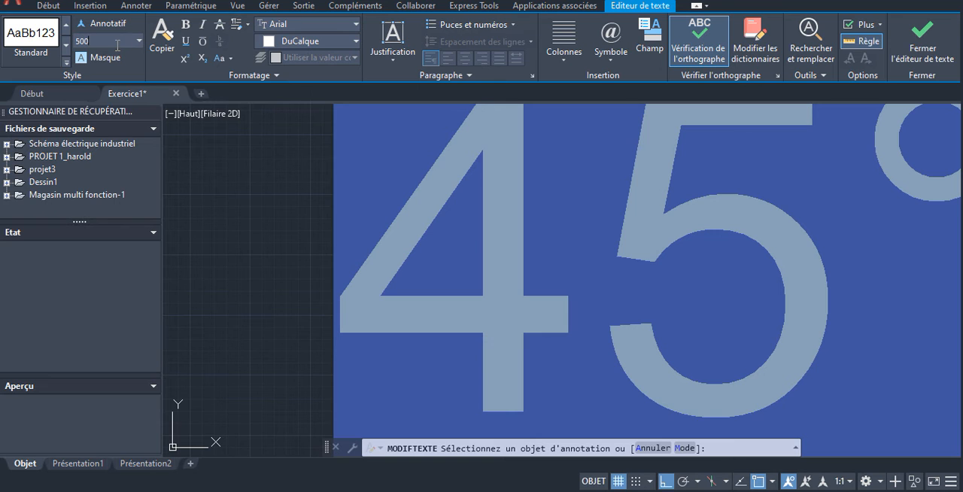
key(Return)
scroll(298, 143, down, 10)
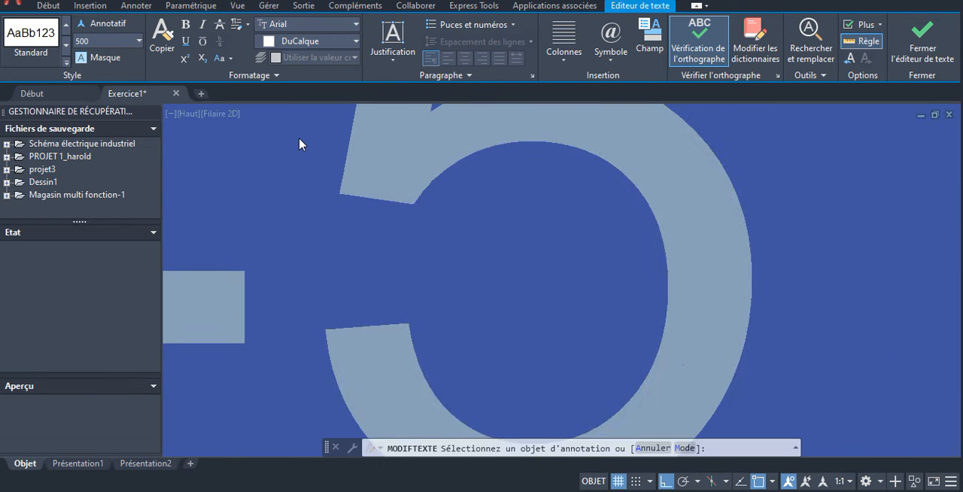
click(503, 174)
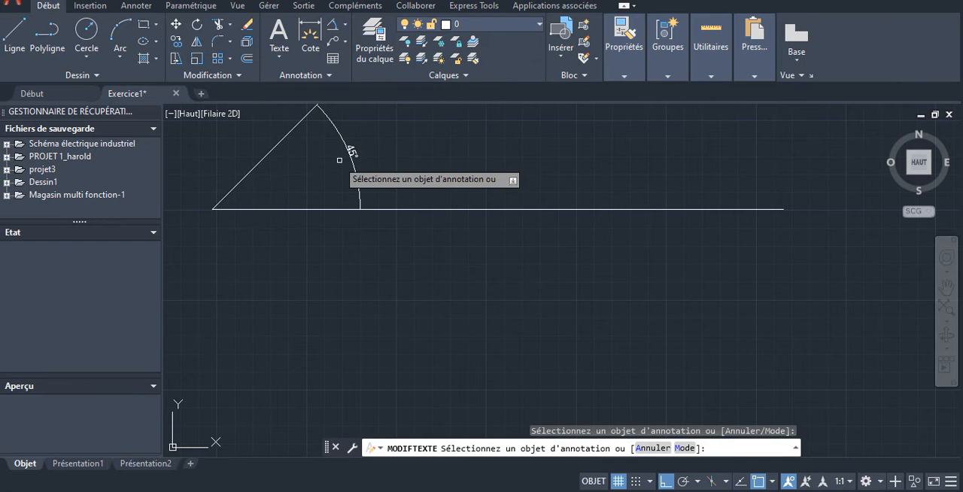
scroll(444, 173, up, 9)
scroll(547, 178, down, 7)
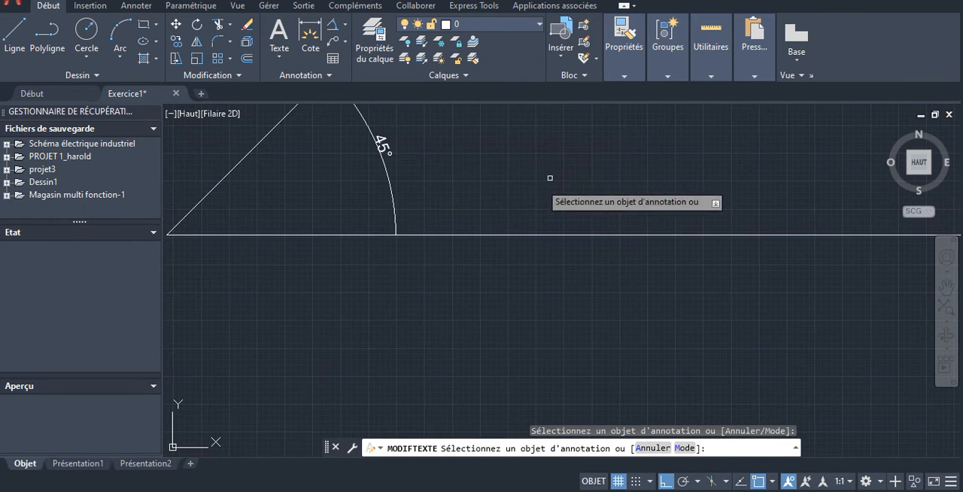
- Start a polyline below the 45° angle's vertex, turn ortho mode off and draw a 6000-long first segment sloping down to the right
scroll(566, 179, down, 2)
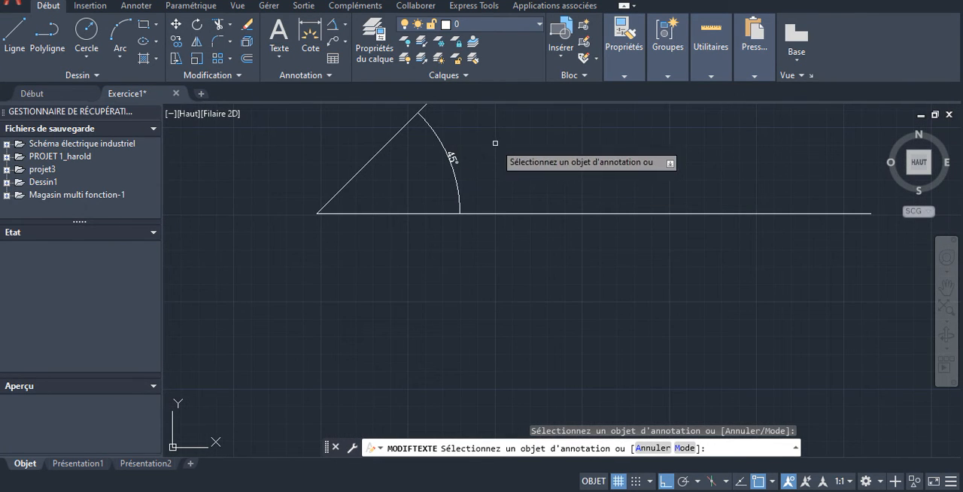
scroll(451, 158, down, 2)
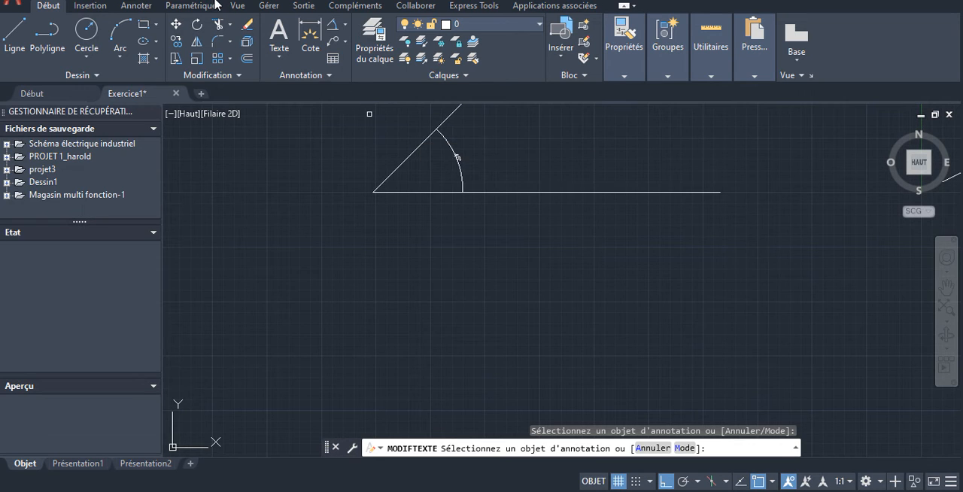
click(47, 38)
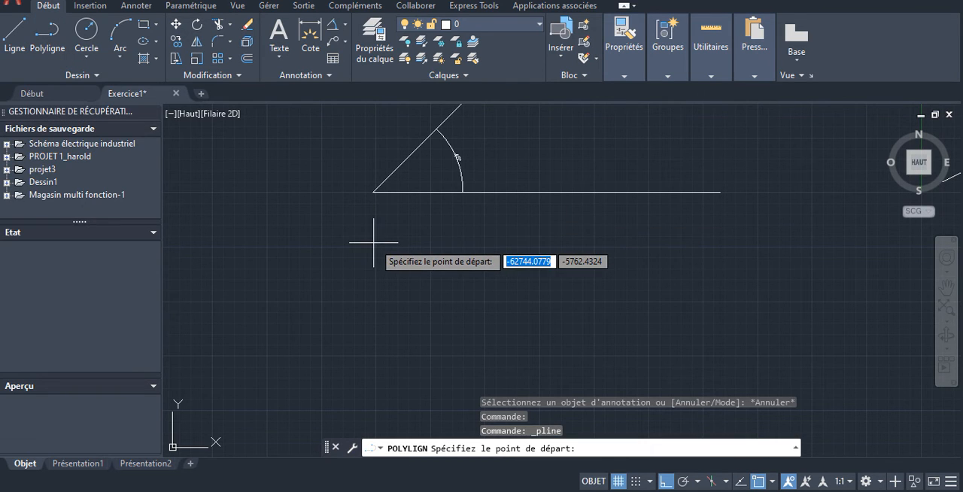
scroll(434, 250, down, 5)
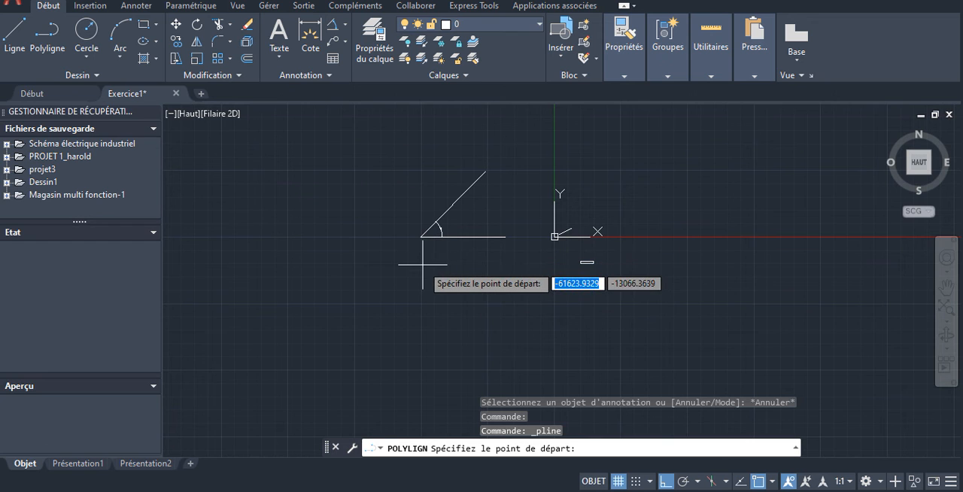
click(421, 263)
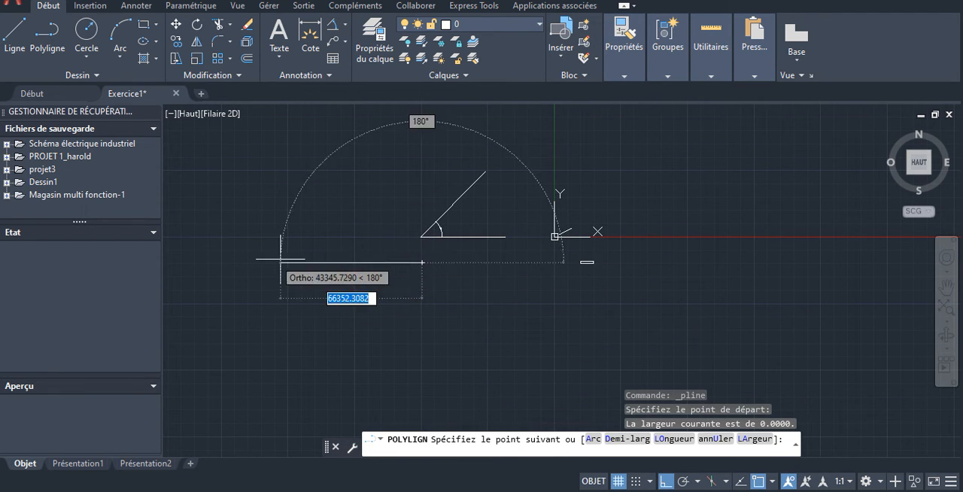
click(666, 482)
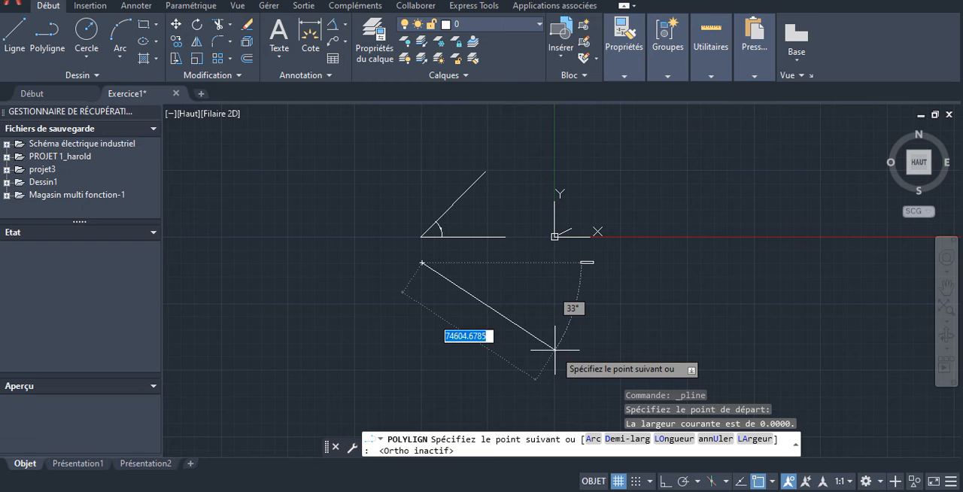
text(6000)
key(Return)
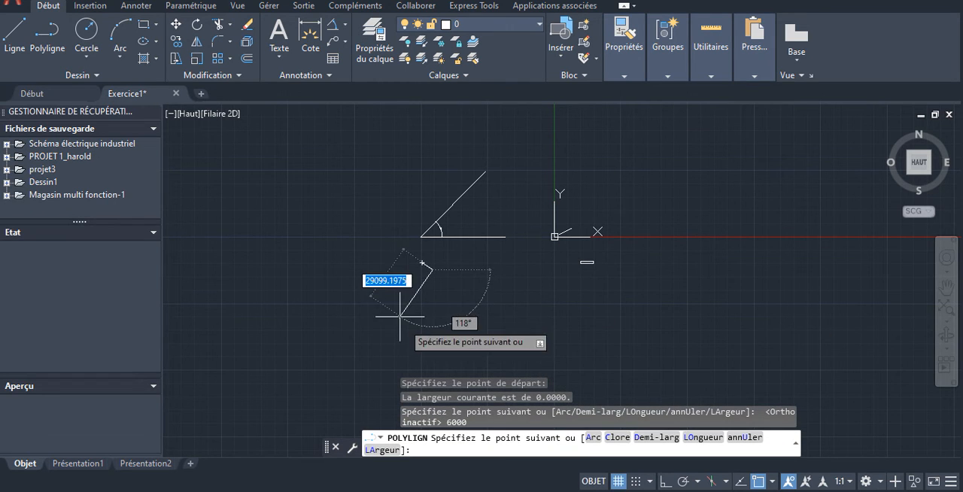
- Continue the polyline with segments of 1000, 10000 and 250000, the last one rising to the right
scroll(392, 308, up, 4)
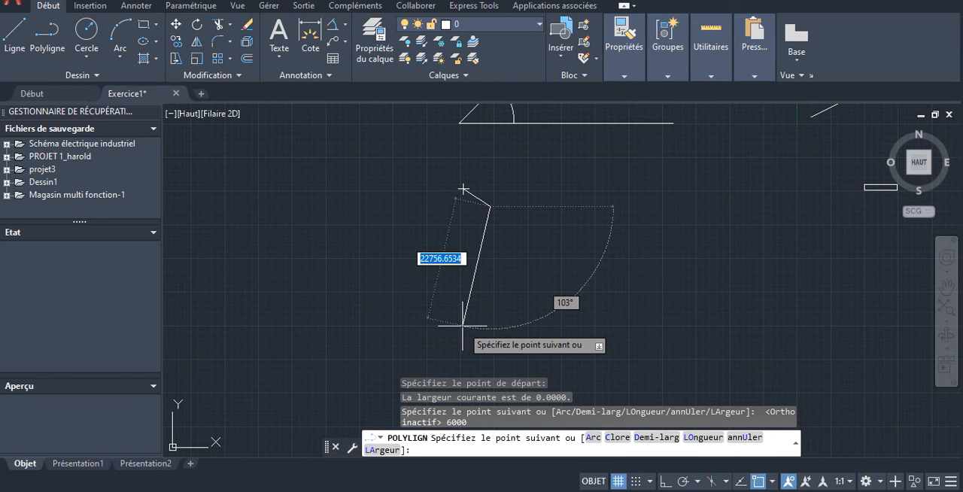
text(1000)
key(Return)
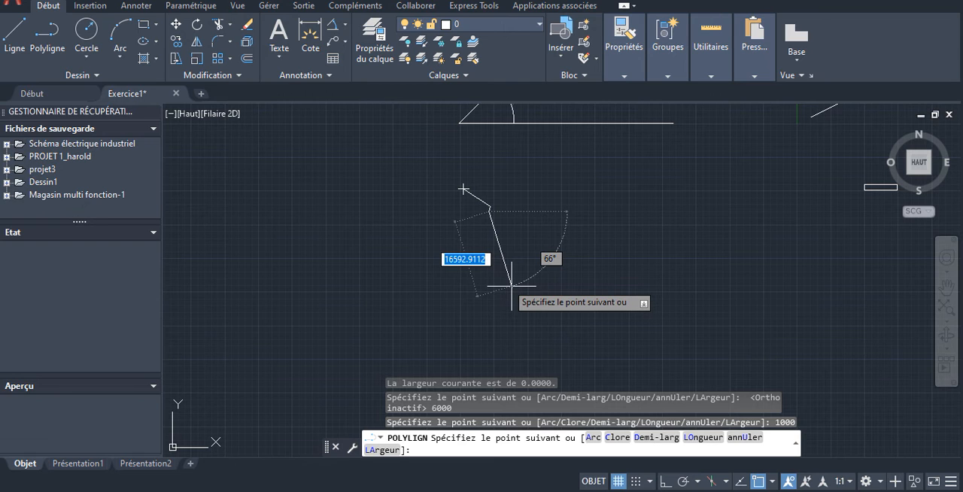
text(10000)
key(Return)
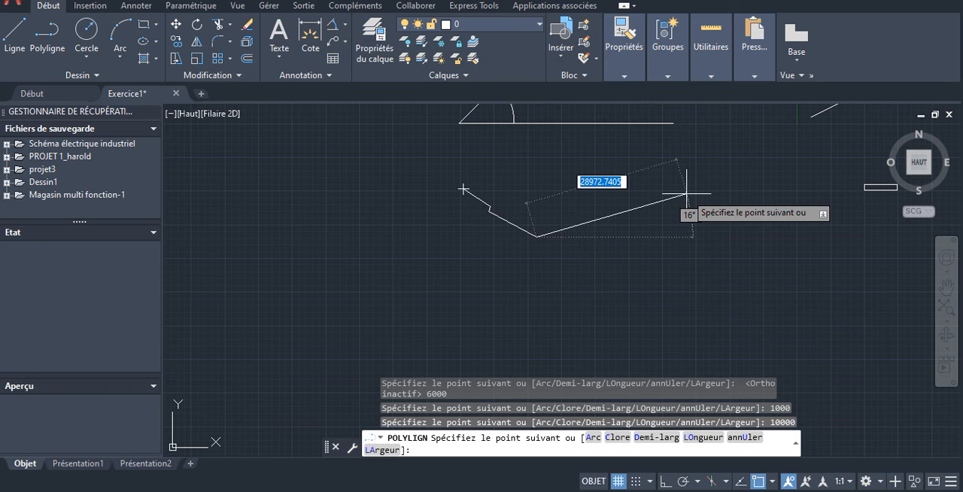
text(250000)
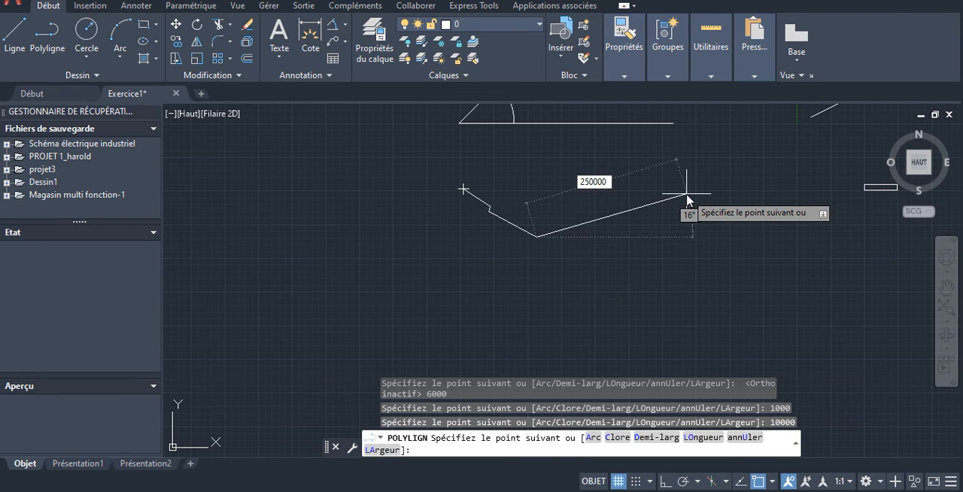
key(Return)
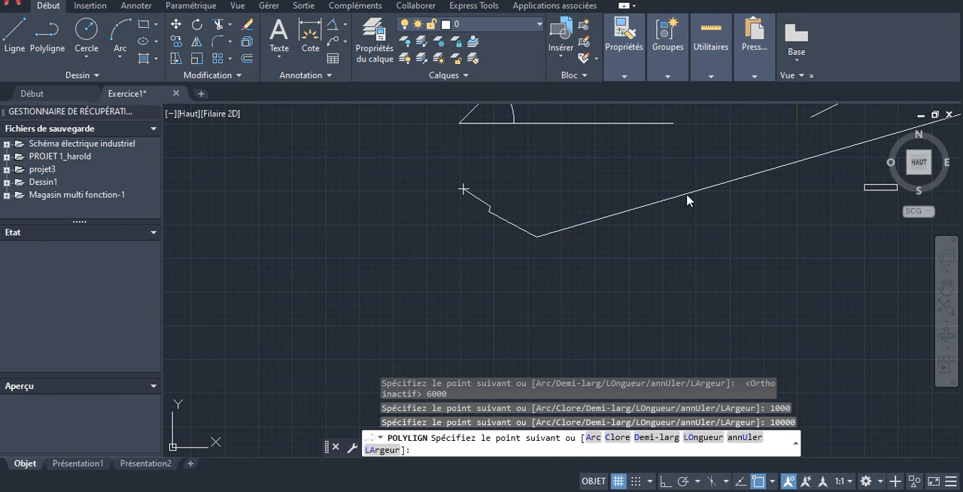
- Add five freehand segments to the polyline, running down and back to the left in a zigzag, and end the command
scroll(725, 223, down, 6)
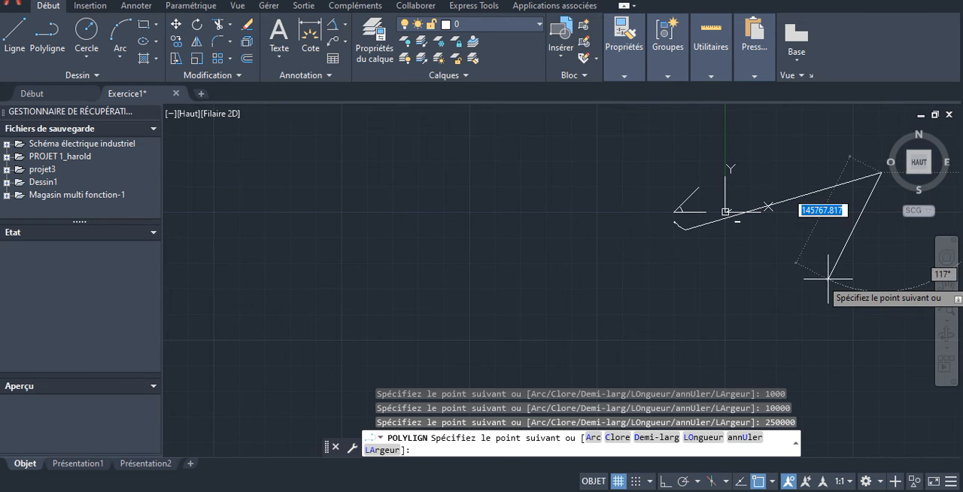
click(828, 278)
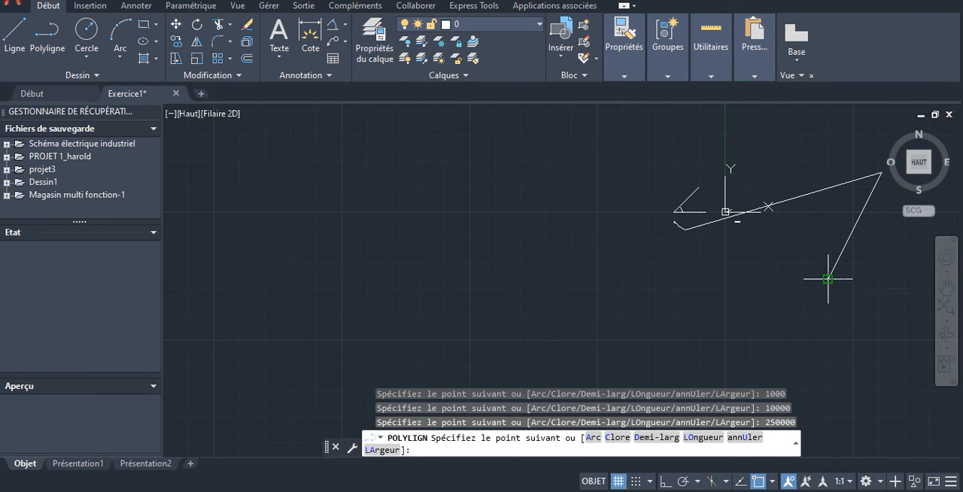
click(707, 280)
click(505, 315)
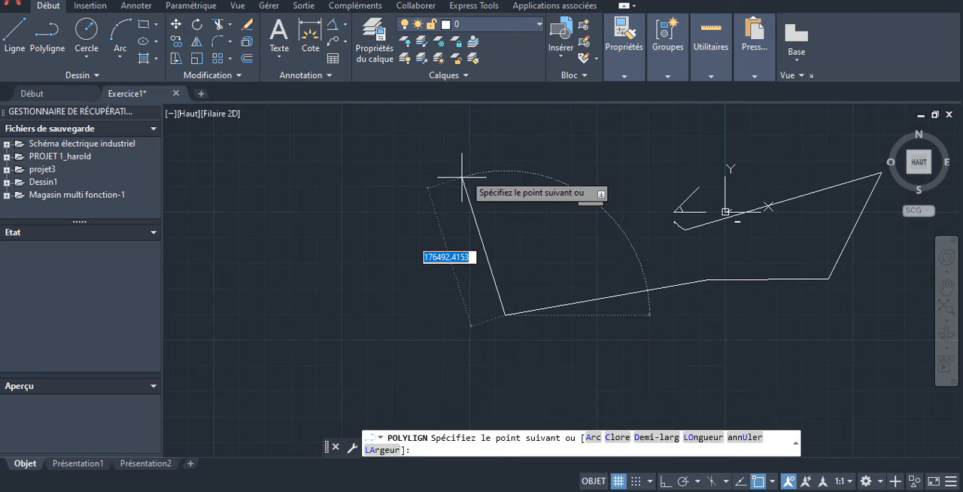
click(475, 144)
click(318, 181)
key(Escape)
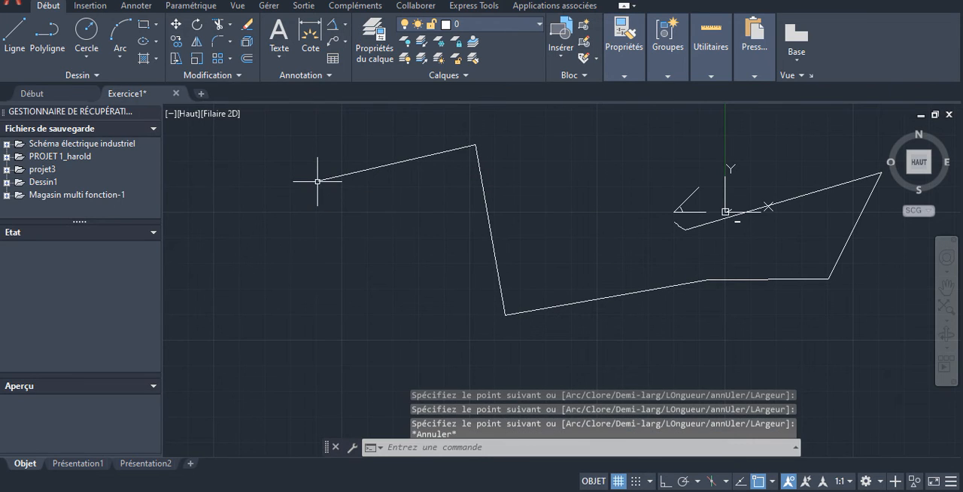
- Draw a freehand zigzag of five connected segments with the Line command, left of and below the polyline's end
click(15, 32)
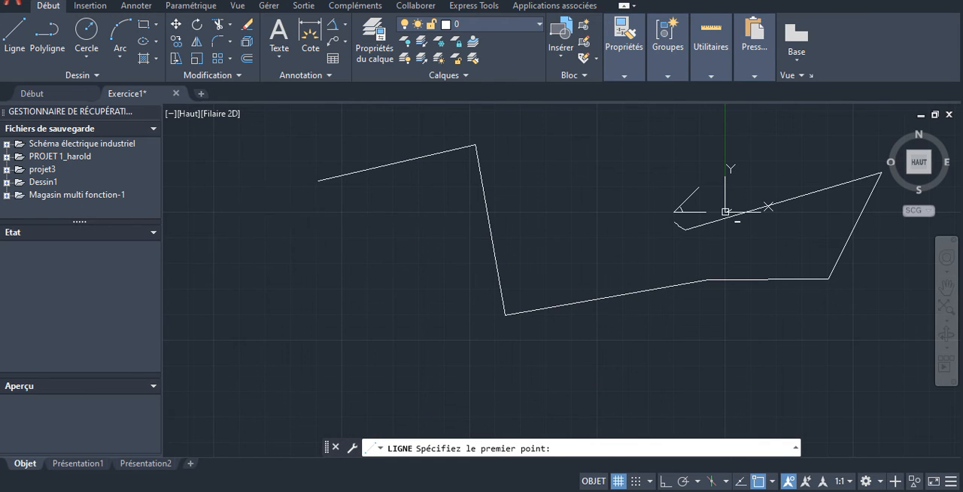
click(264, 211)
click(215, 319)
click(378, 283)
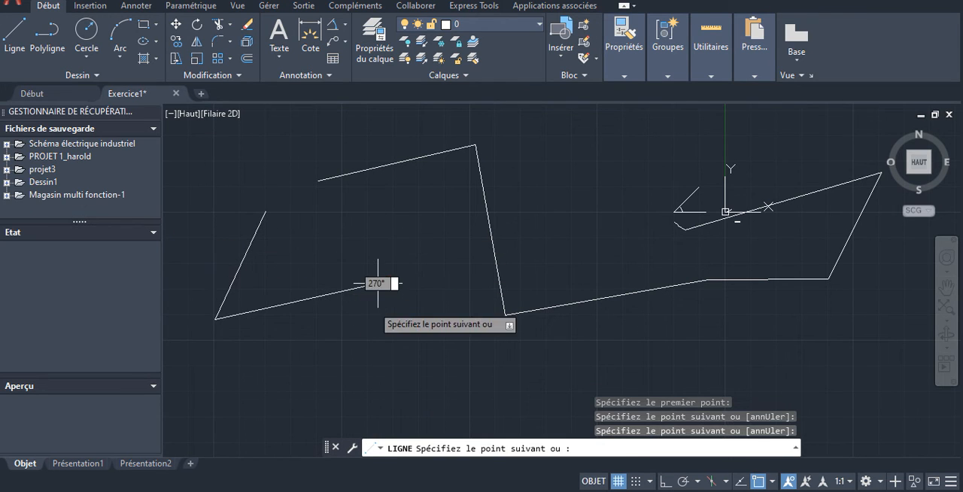
click(373, 341)
click(301, 370)
click(342, 390)
key(Escape)
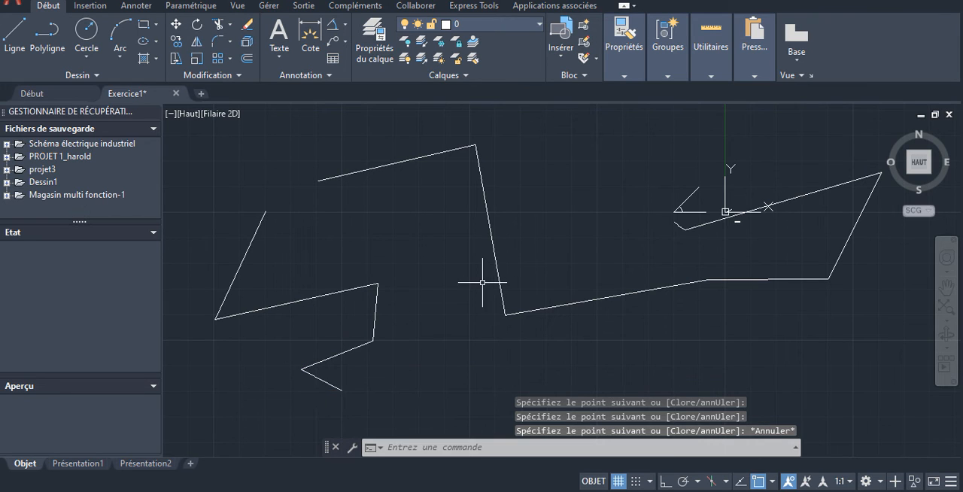
- Compare how the objects select by picking and deselecting the zigzag's first line, the whole polyline, and the zigzag's first two lines in turn
click(256, 221)
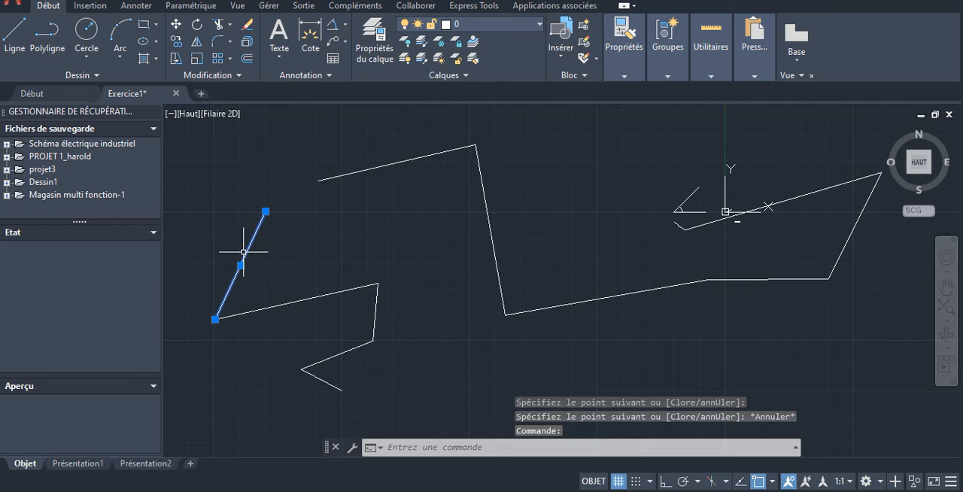
key(Escape)
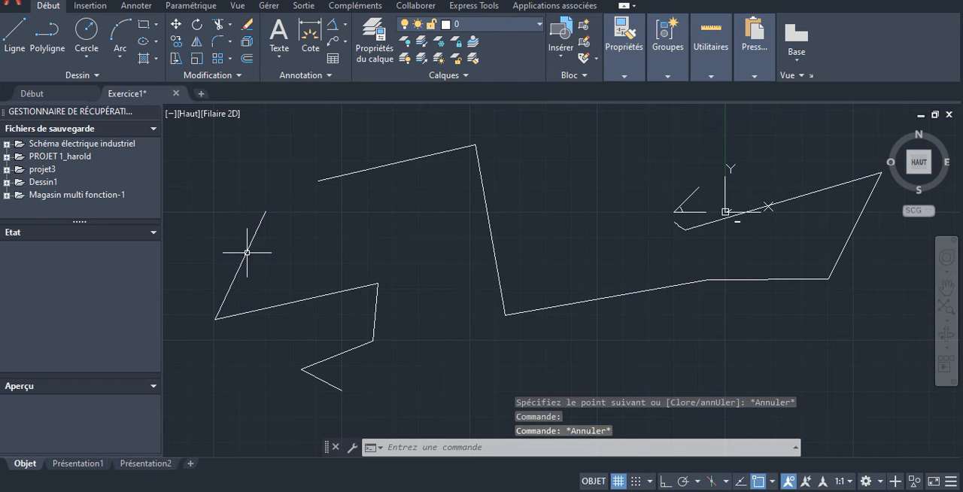
click(377, 168)
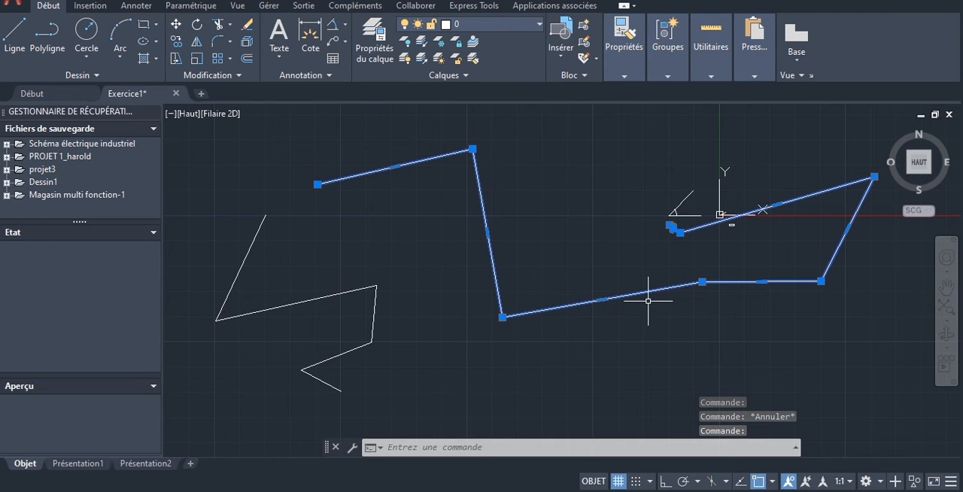
key(Escape)
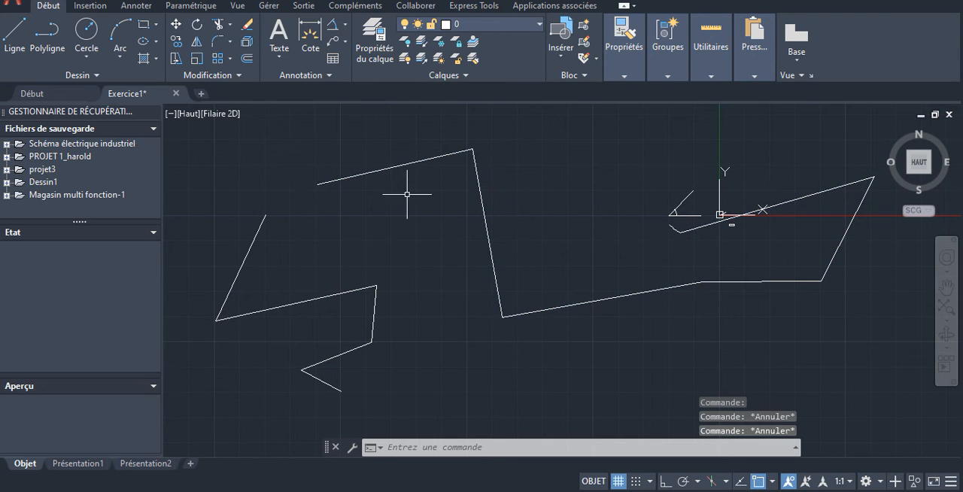
click(260, 223)
key(Escape)
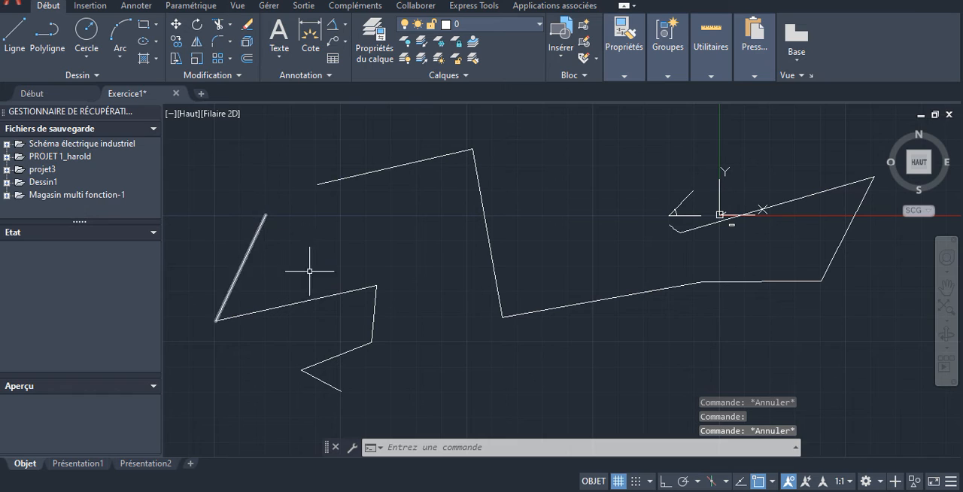
click(314, 295)
key(Escape)
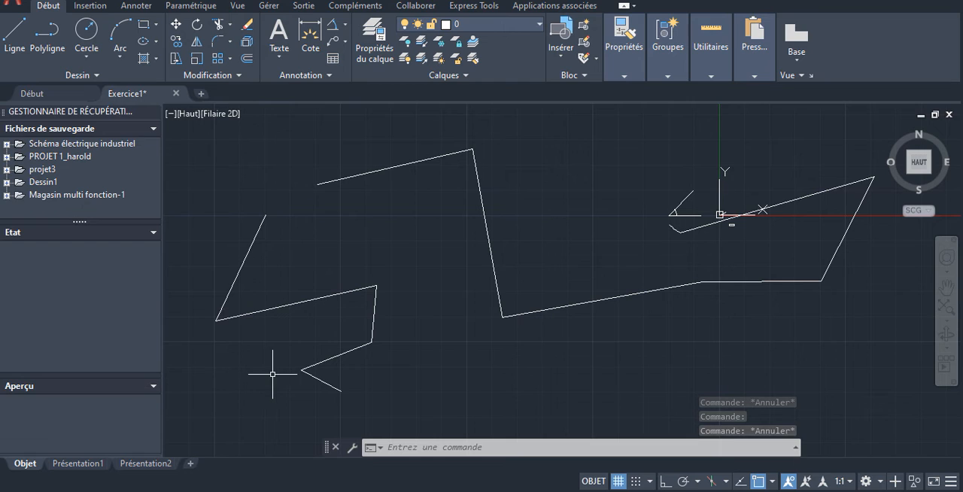
- Select all five separate line segments of the zigzag one after another, from its upper end to its lower end
click(259, 229)
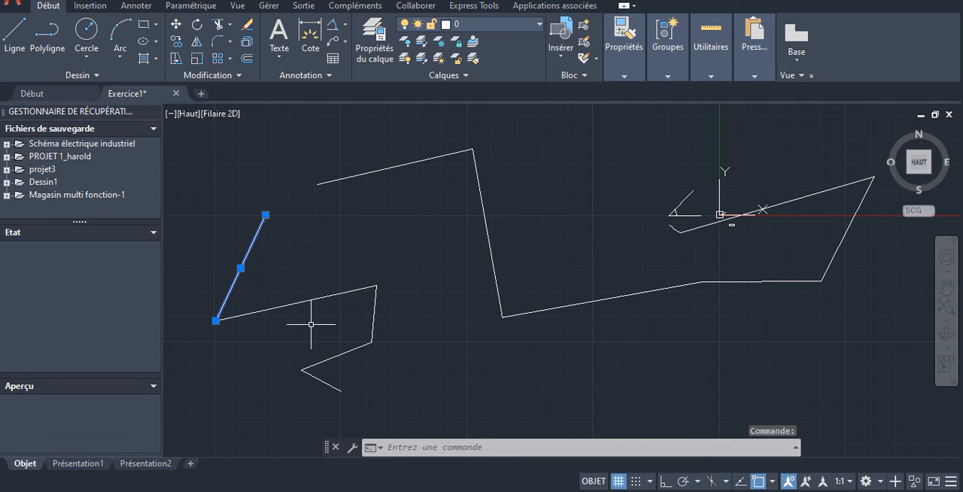
click(313, 300)
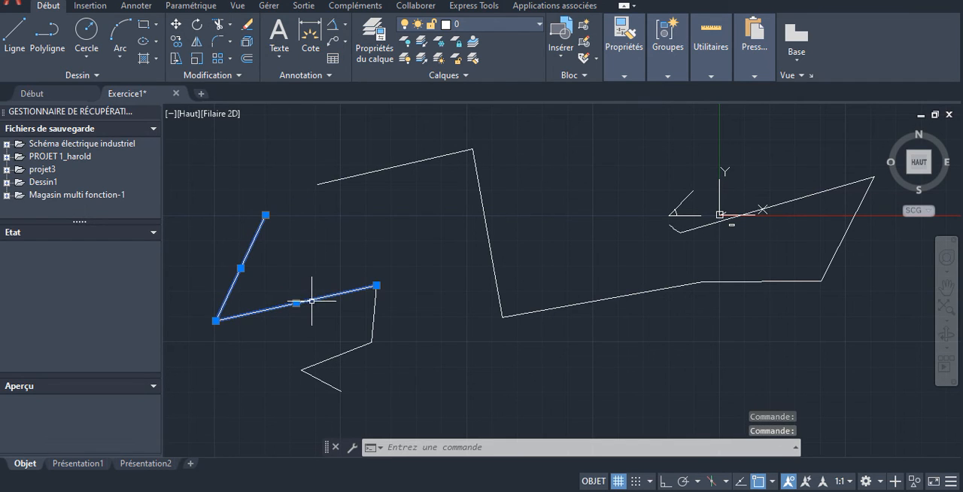
click(374, 312)
click(336, 356)
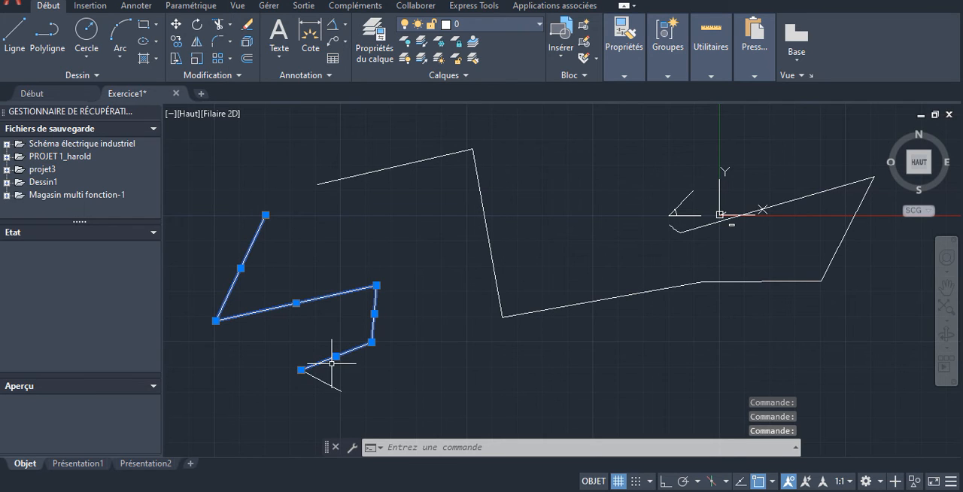
click(322, 380)
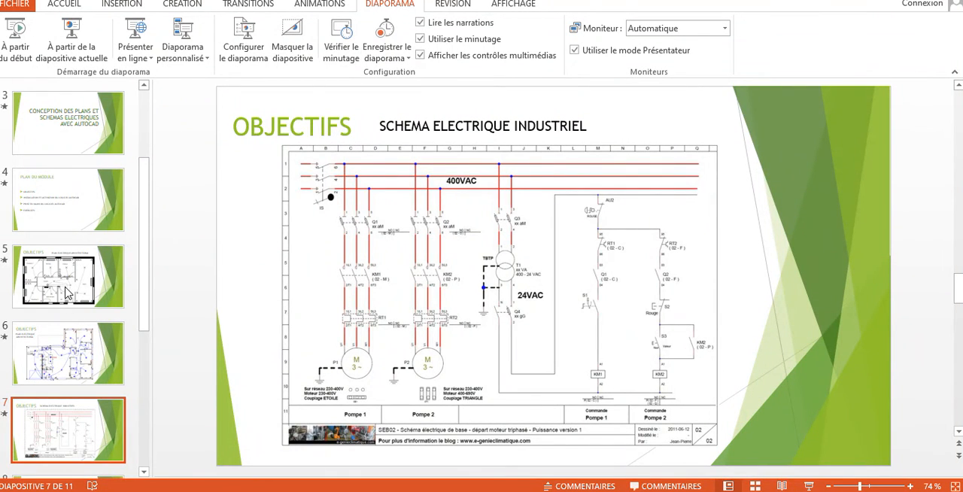
- Switch to the PowerPoint presentation and display slide 5 with the architectural electrical plan (PLAN ELECTRIQUE ARCHITECTURAL)
click(66, 294)
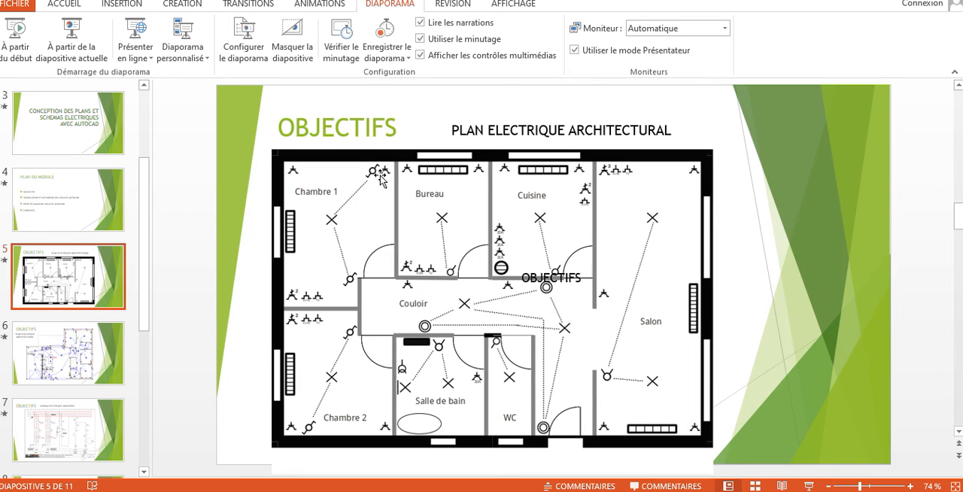
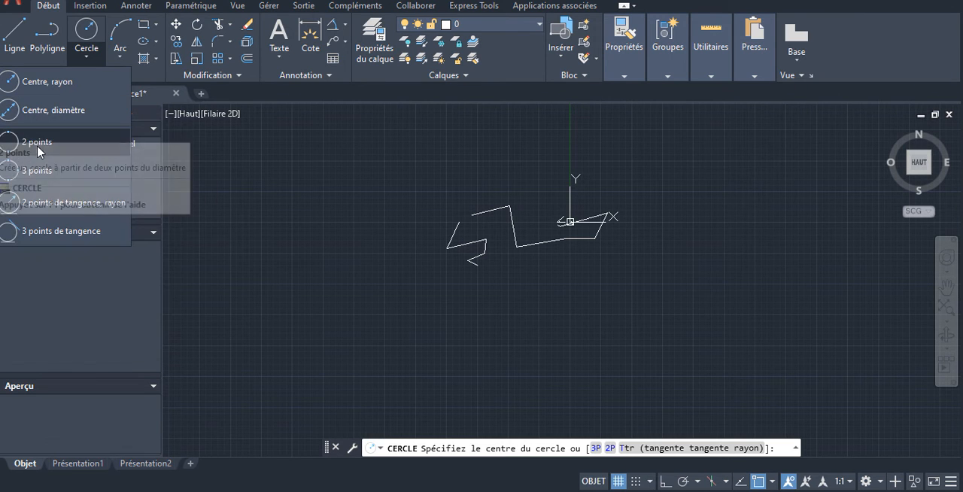
- Draw a circle with a radius of 8000, centred well to the left of the zigzag and near the X axis
click(11, 83)
scroll(602, 211, down, 2)
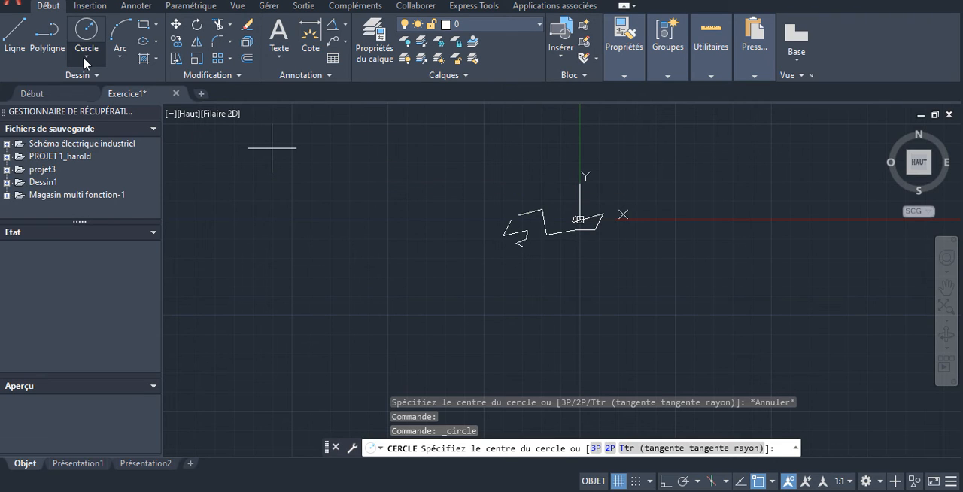
click(387, 221)
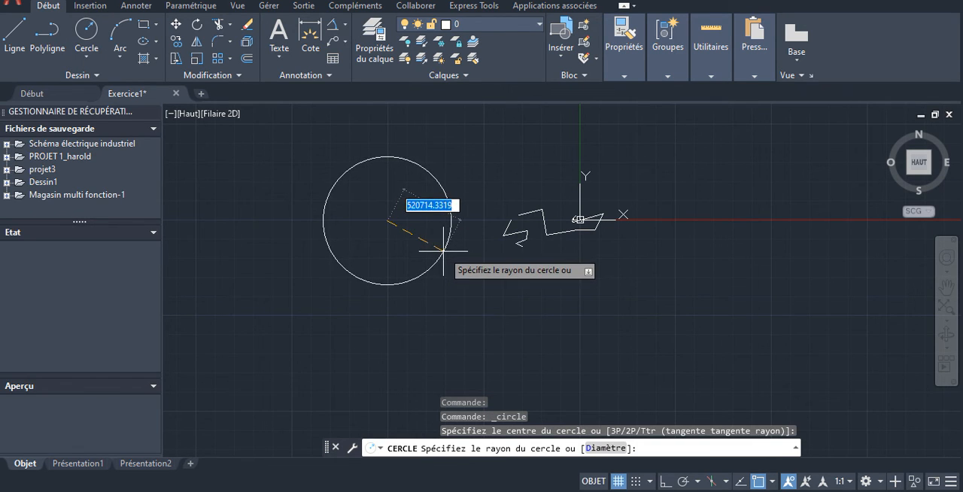
text(8000)
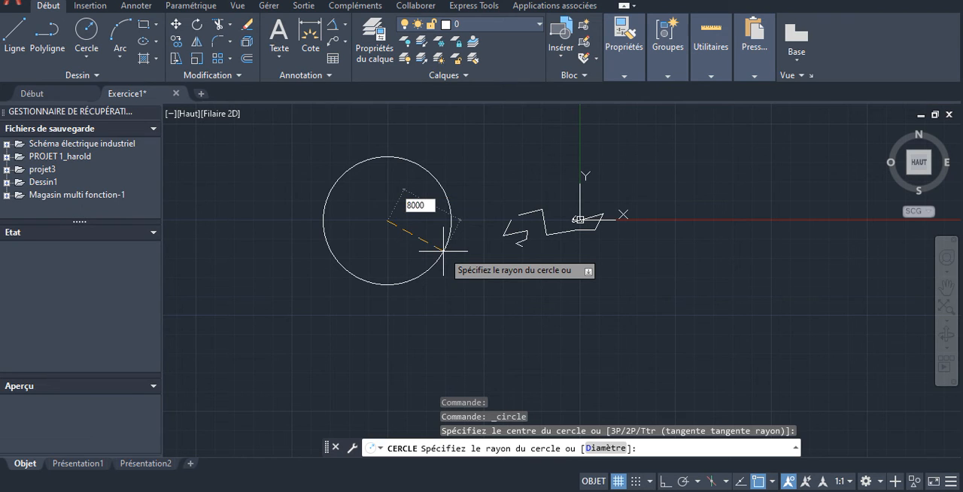
key(Return)
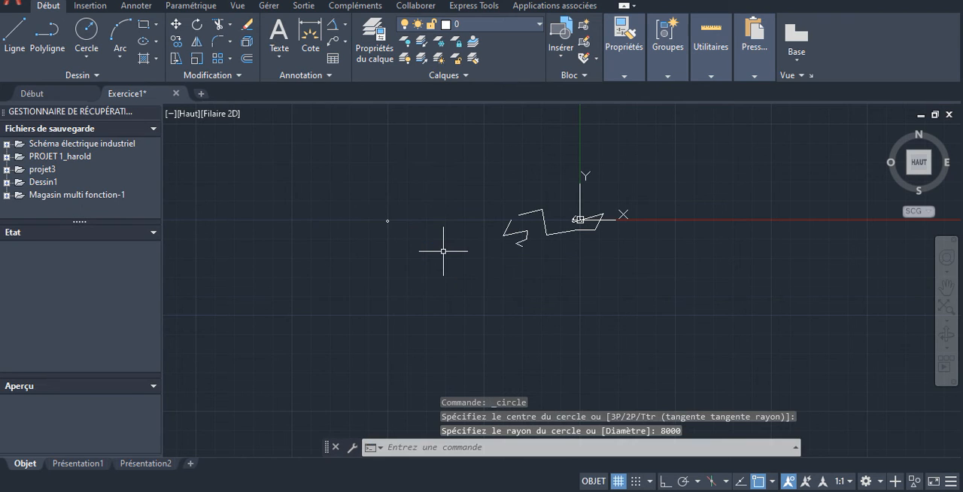
- Examine the new circle up close by selecting and deselecting it
scroll(389, 219, up, 5)
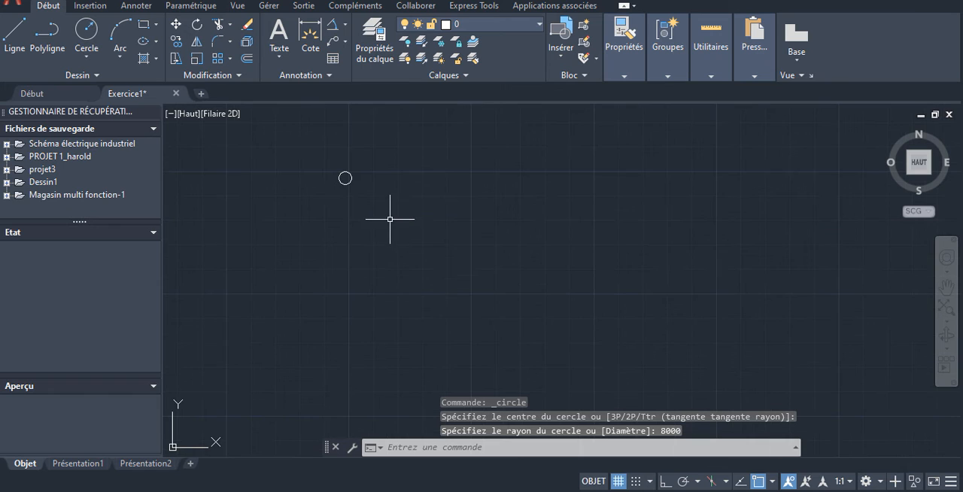
scroll(329, 158, up, 5)
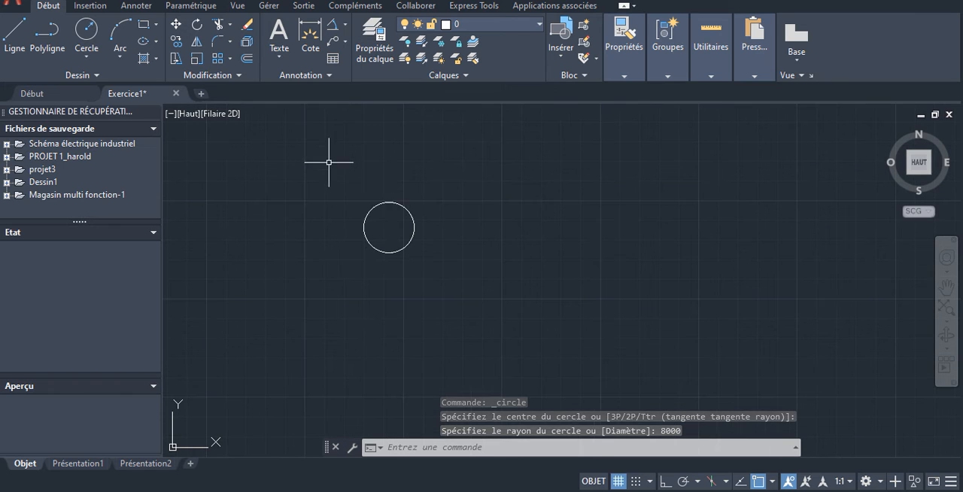
click(384, 201)
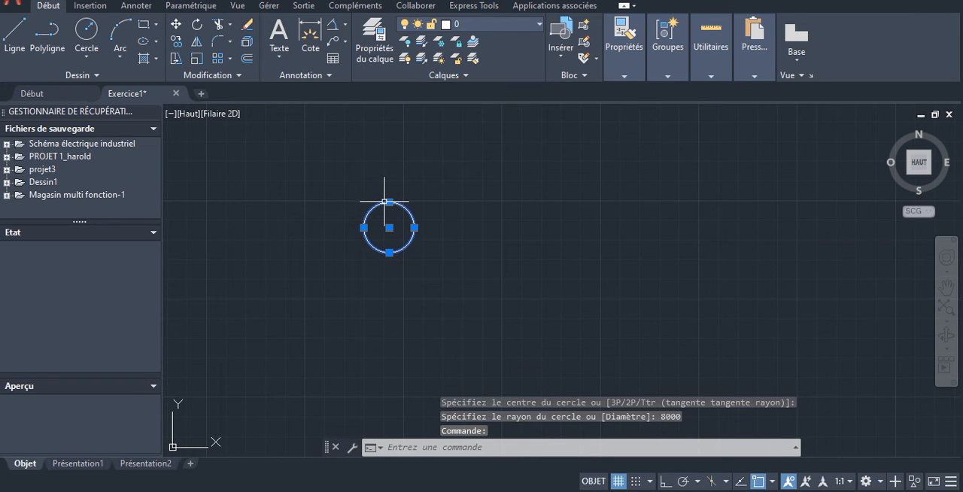
key(Escape)
key(ctrl+z)
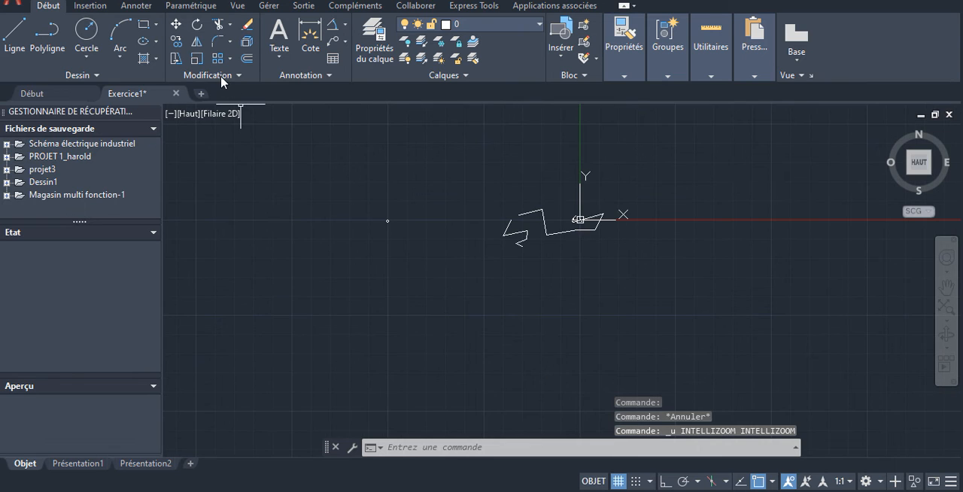
click(86, 34)
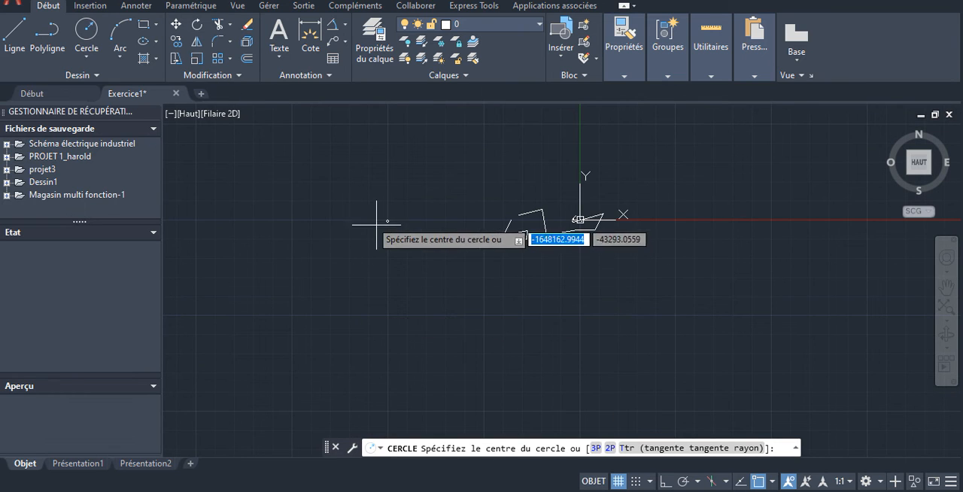
key(ctrl+z)
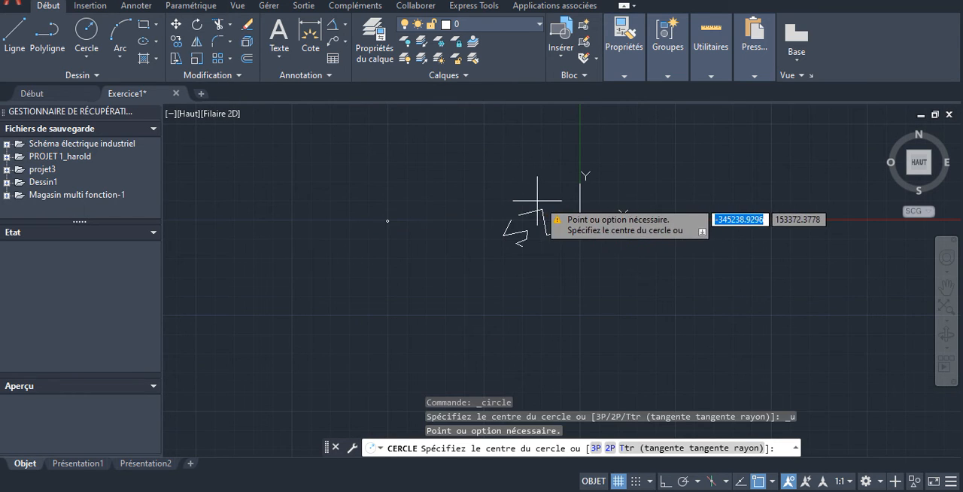
key(ctrl+z)
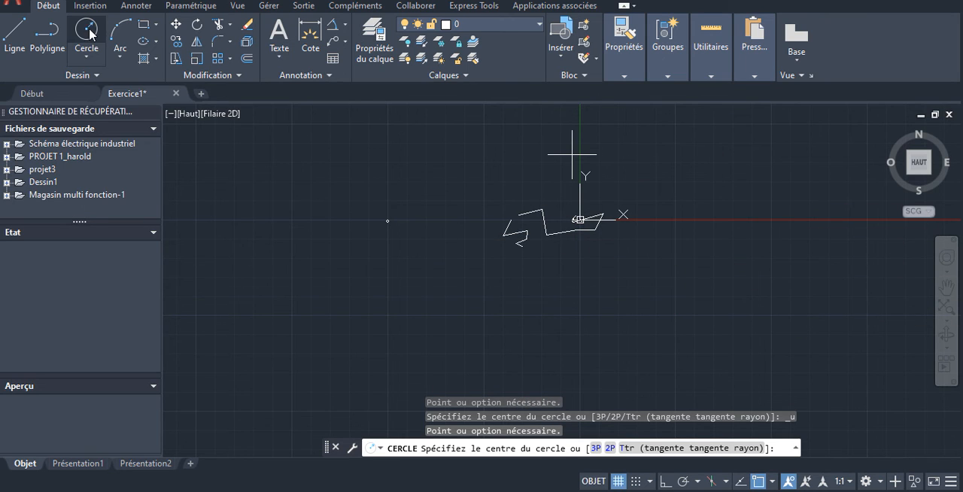
key(Escape)
- Draw a second circle with a radius of 8000, centred directly below the first one
key(Return)
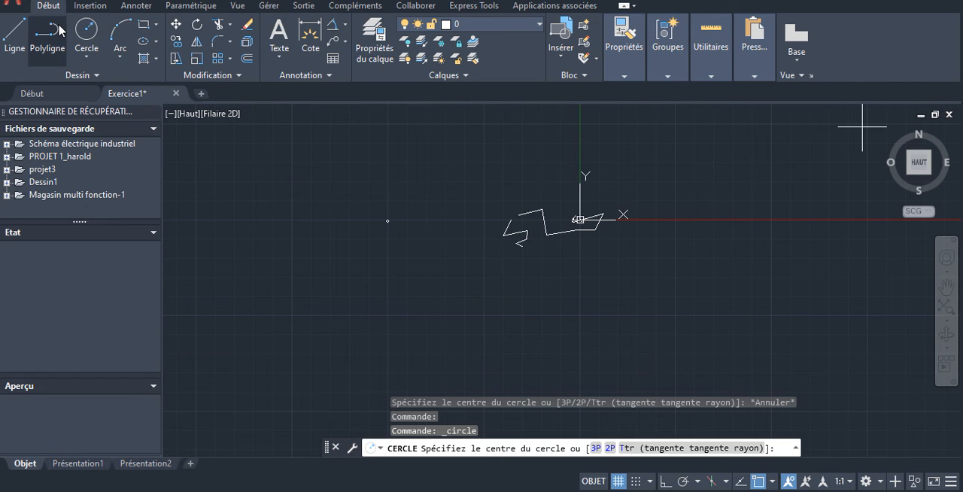
click(388, 316)
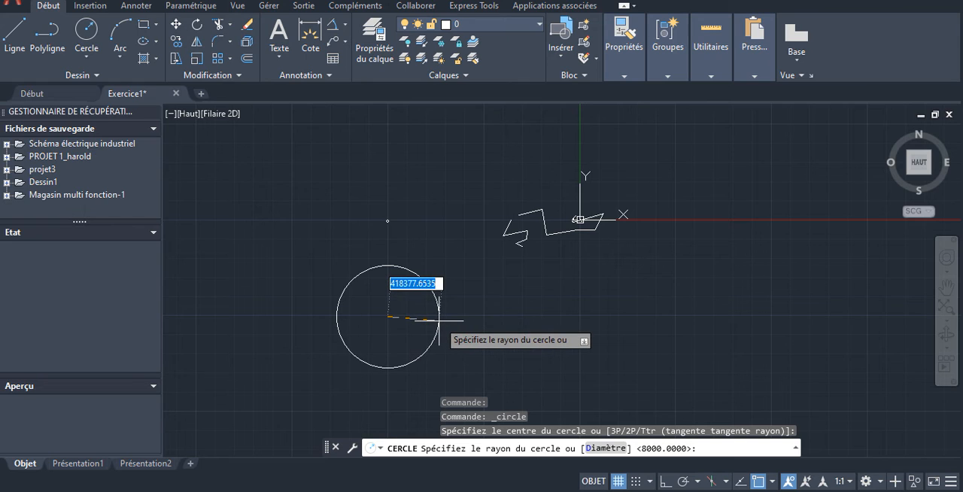
text(8000)
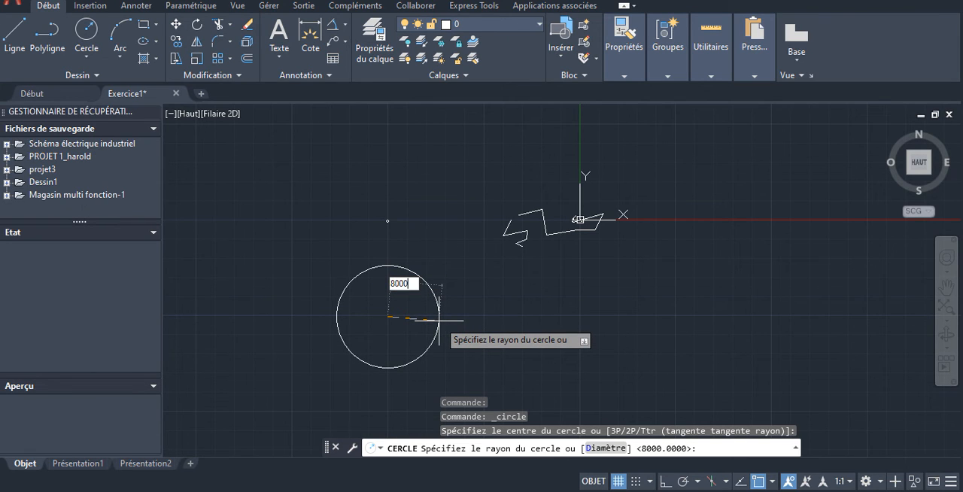
key(Return)
- Add a radius dimension to one of the 8000-radius circles, placing the dimension line near the circle's centre
scroll(386, 315, down, 10)
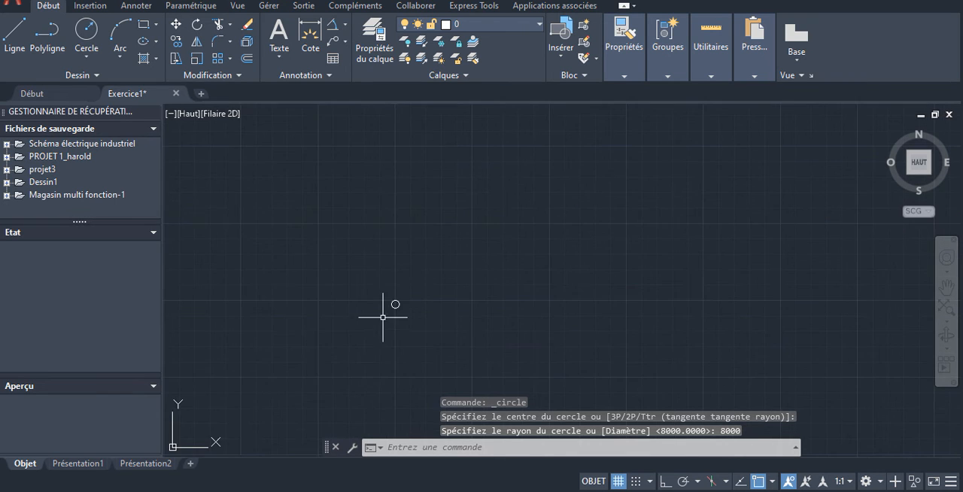
scroll(392, 310, up, 10)
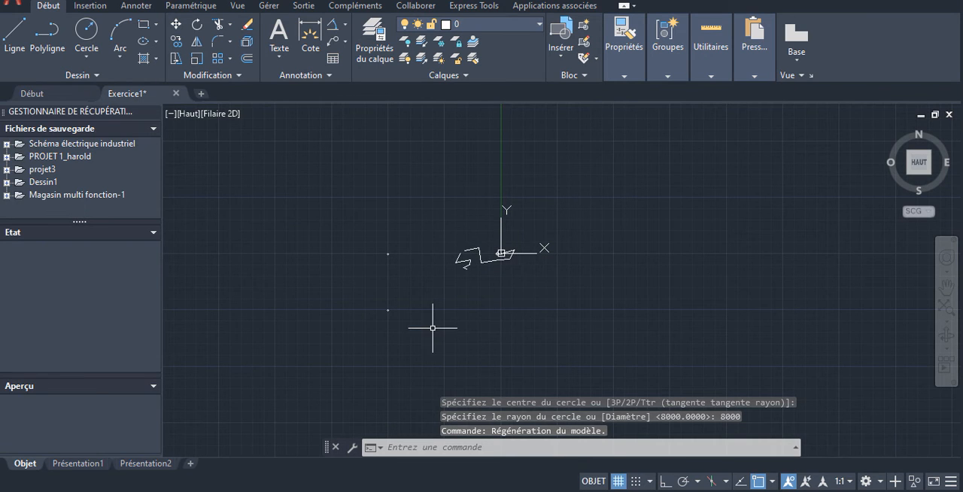
scroll(385, 310, up, 6)
scroll(384, 310, up, 6)
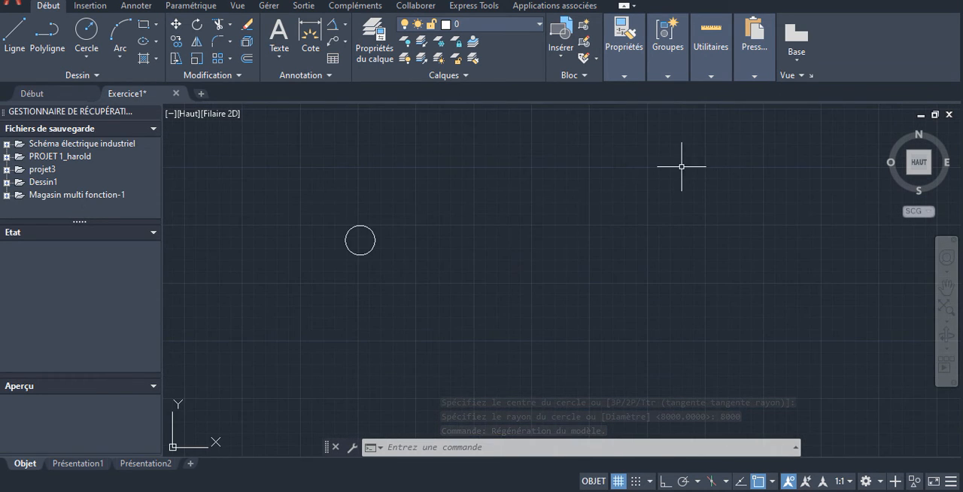
scroll(322, 234, up, 3)
scroll(414, 217, up, 5)
scroll(434, 207, up, 2)
scroll(456, 206, down, 10)
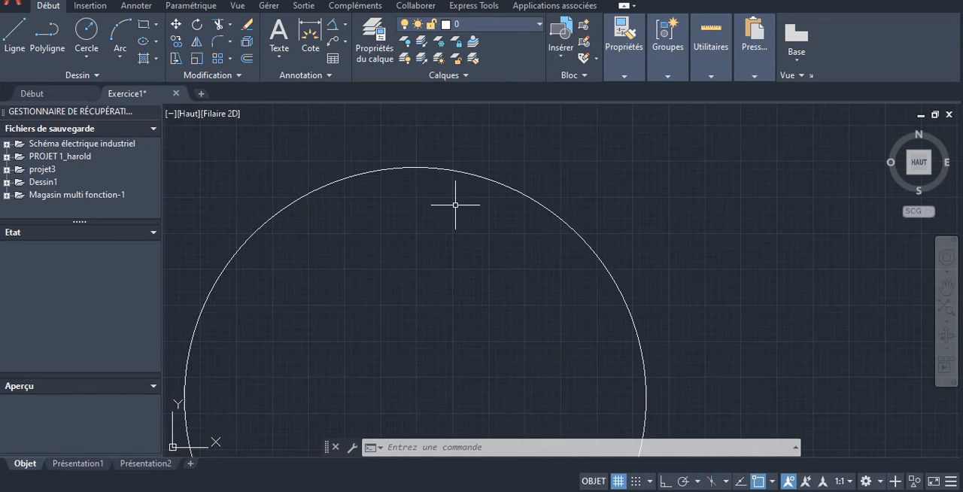
click(345, 25)
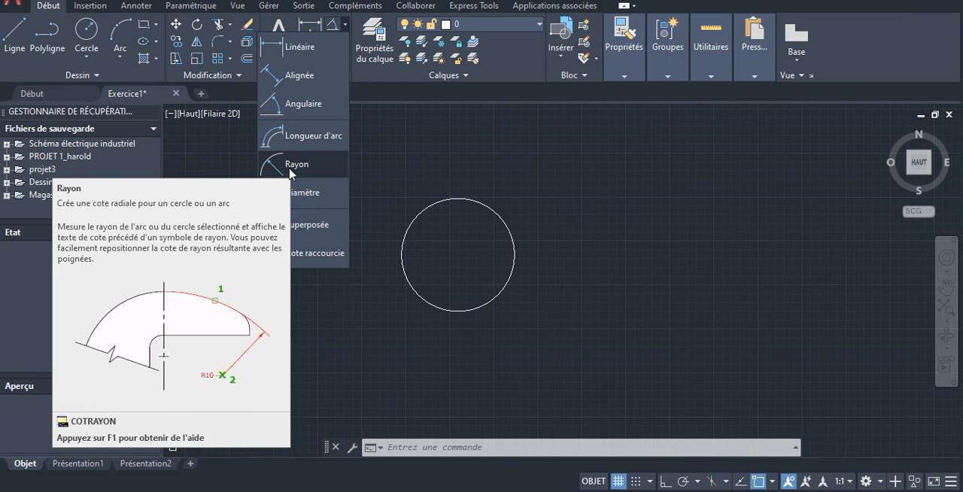
click(292, 165)
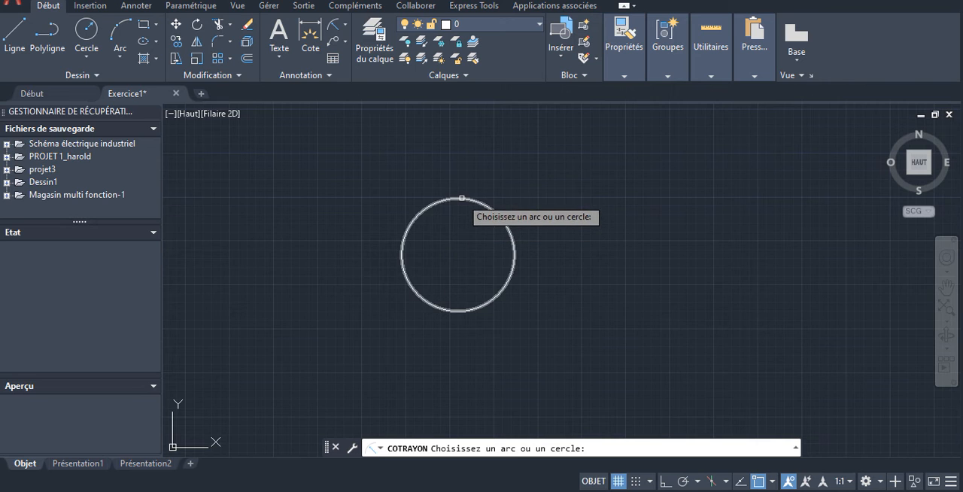
scroll(449, 253, up, 7)
scroll(453, 233, down, 9)
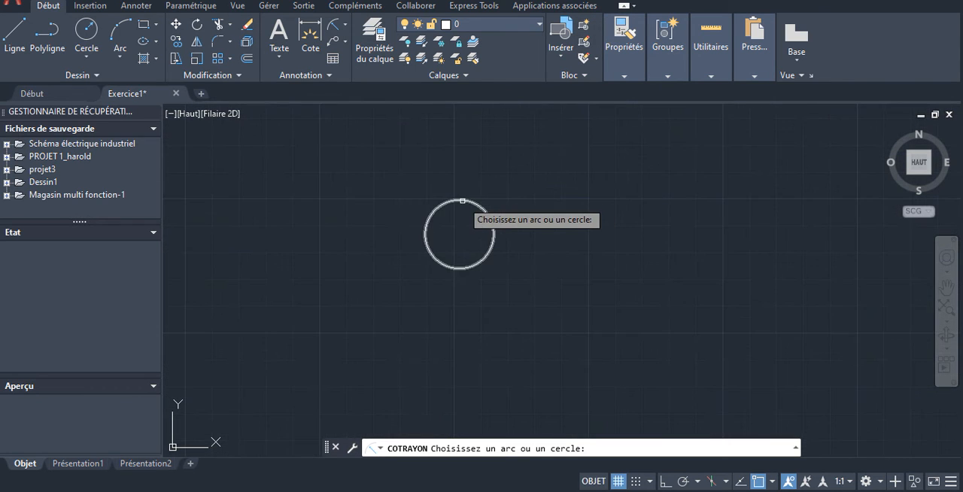
click(462, 201)
click(458, 230)
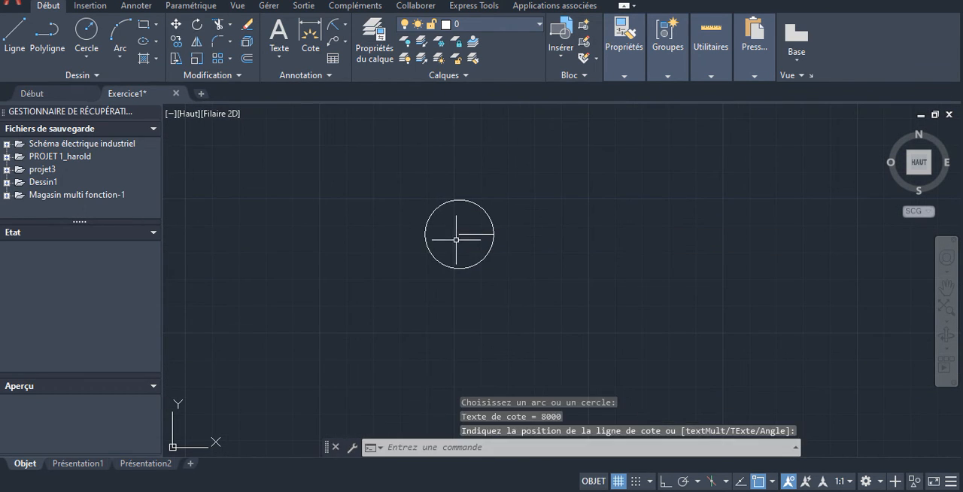
- Try to move the radius dimension slightly down and to the left inside the circle, and undo the move
scroll(463, 237, up, 6)
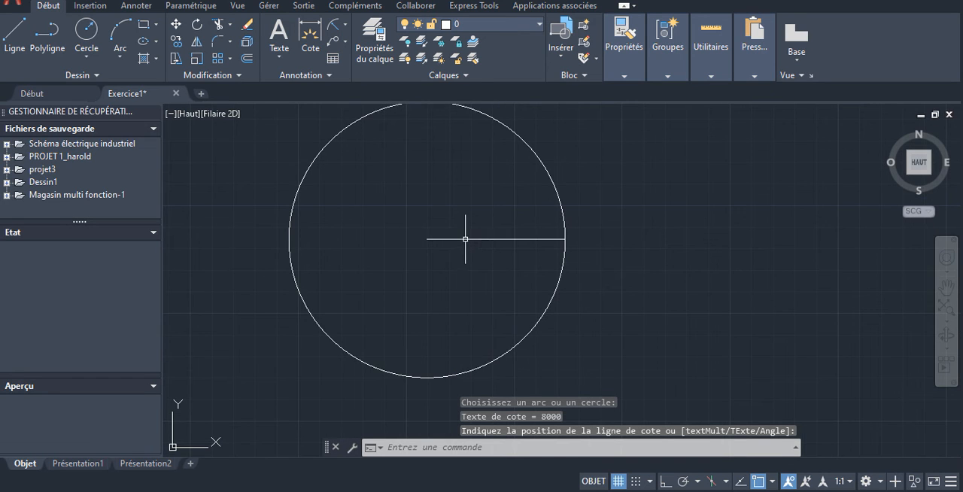
scroll(514, 241, up, 5)
scroll(625, 255, down, 1)
scroll(625, 256, down, 3)
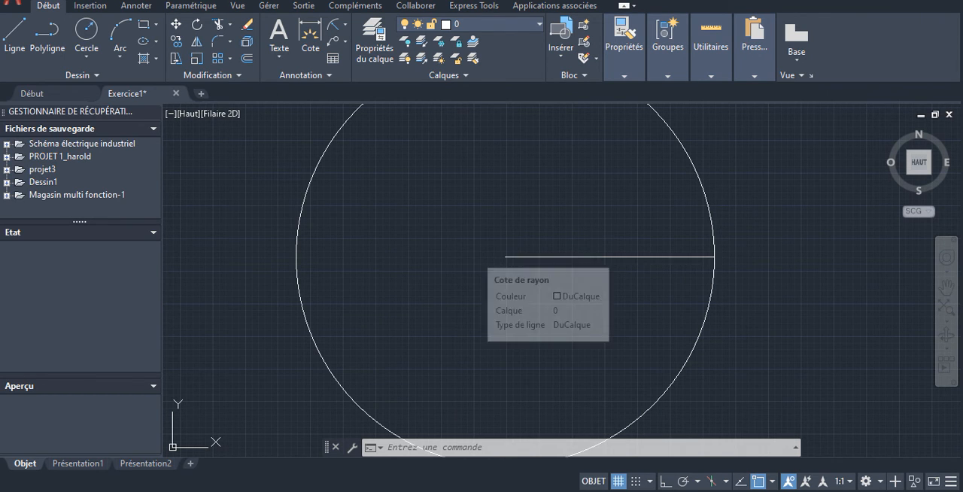
click(598, 256)
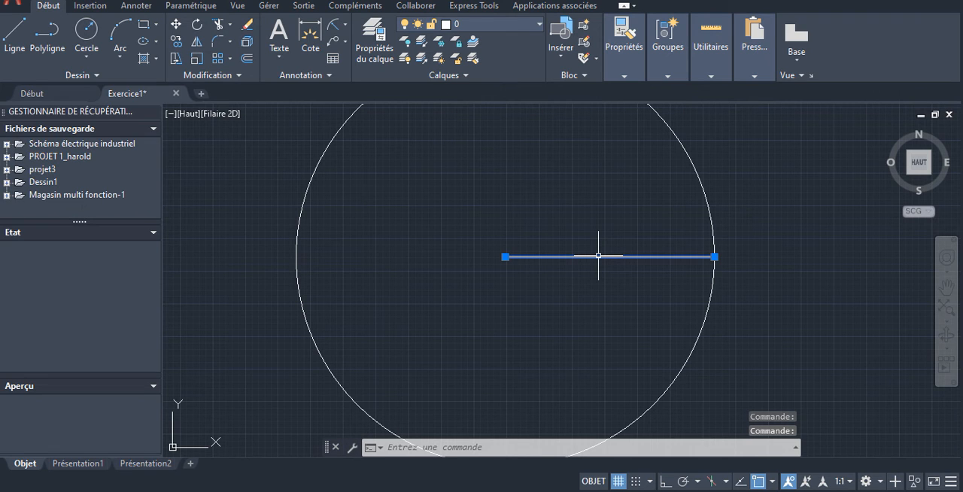
drag(598, 256, 583, 271)
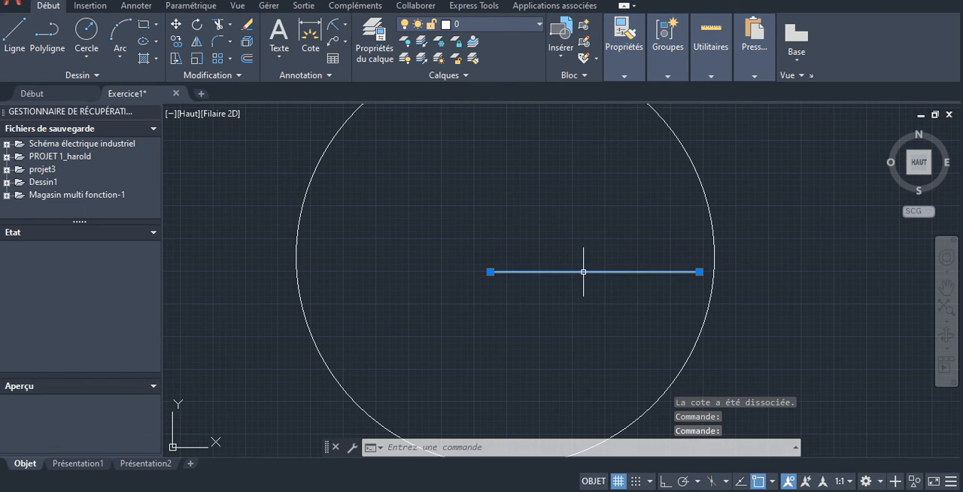
key(ctrl+z)
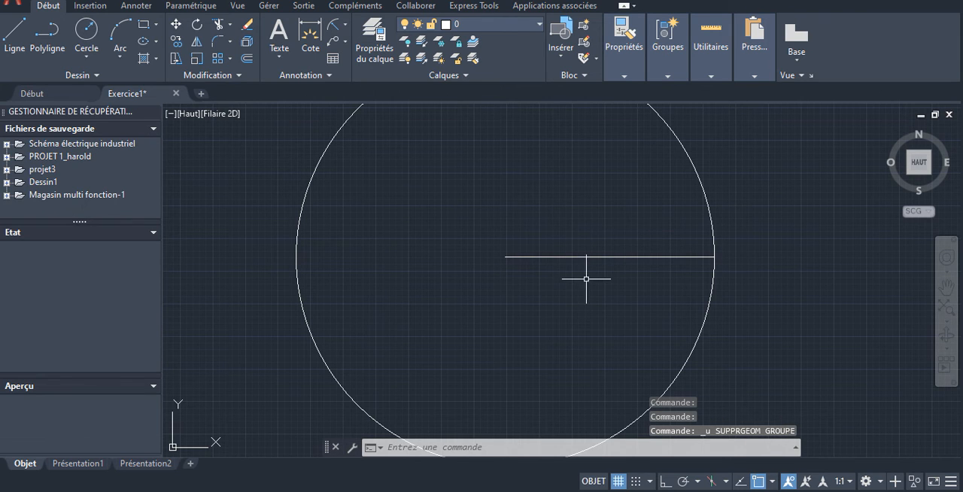
- Edit the R8000 radius dimension's text, set its height to 500, and leave the text editor
click(591, 257)
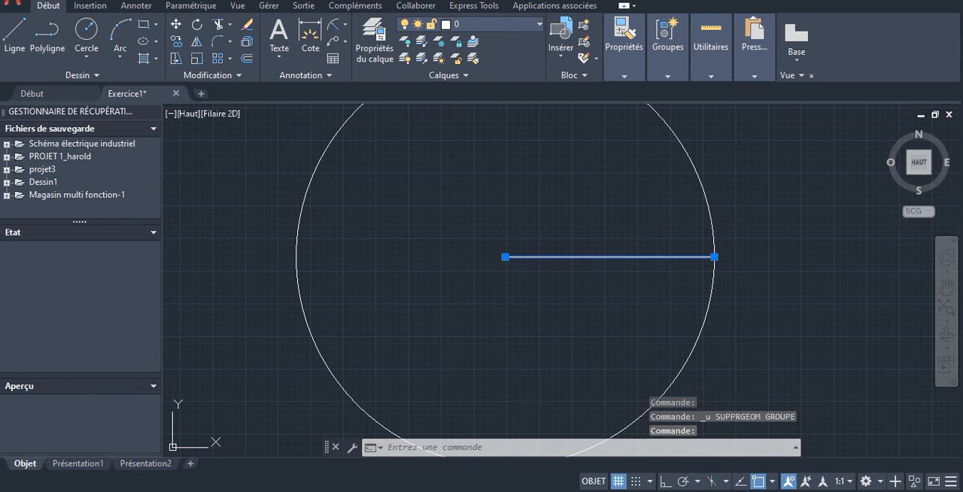
double_click(589, 258)
click(572, 265)
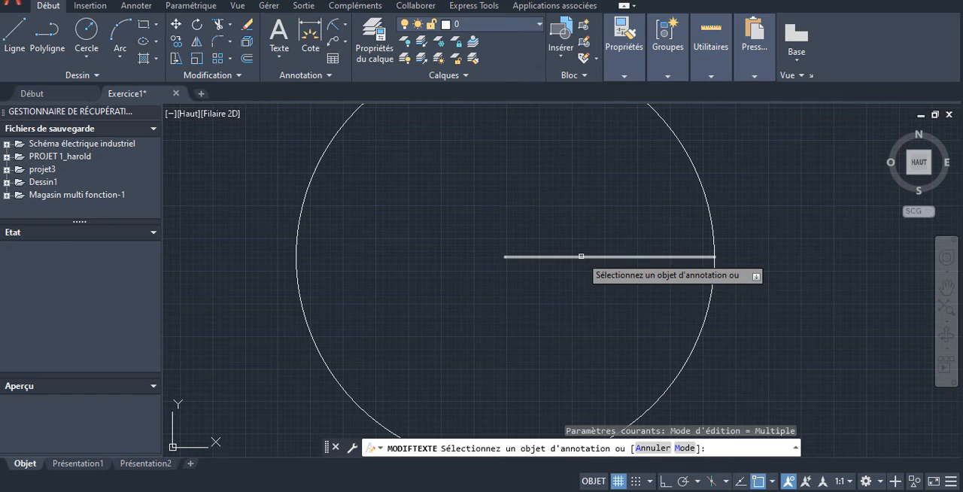
click(570, 258)
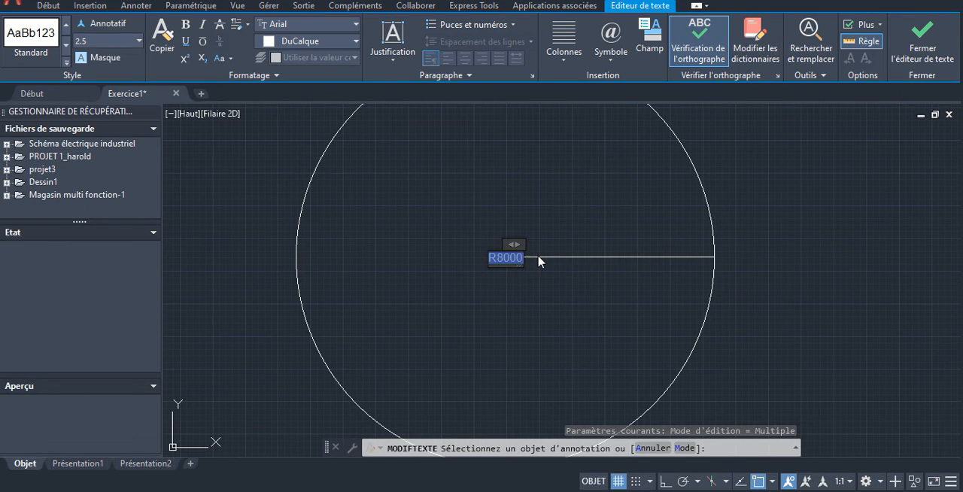
click(140, 41)
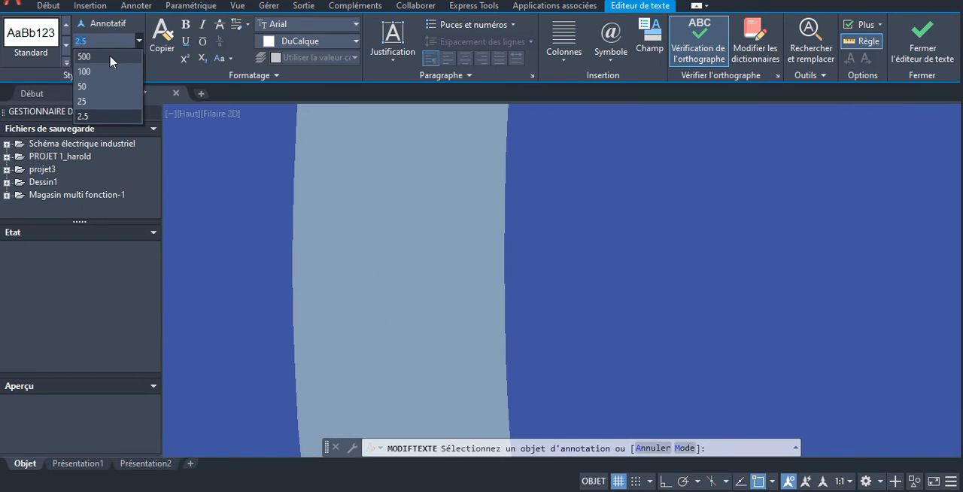
click(112, 57)
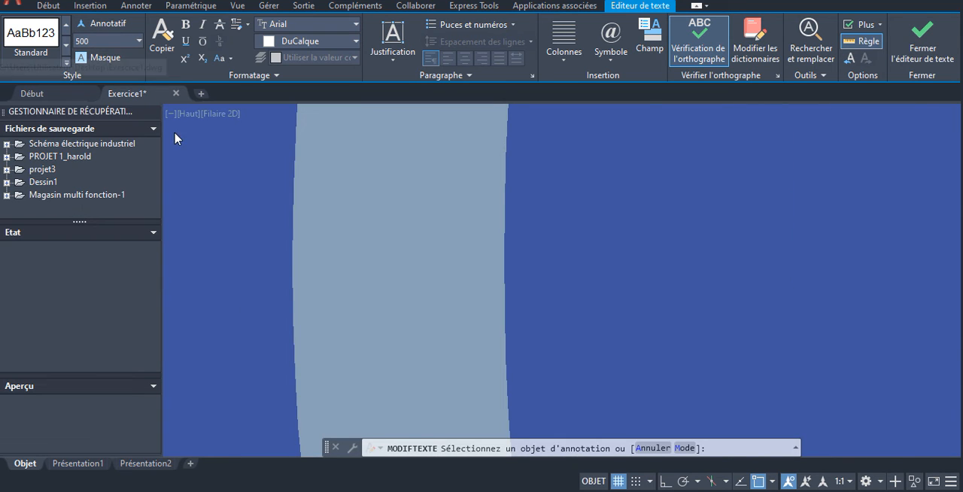
scroll(333, 145, down, 8)
scroll(404, 181, down, 2)
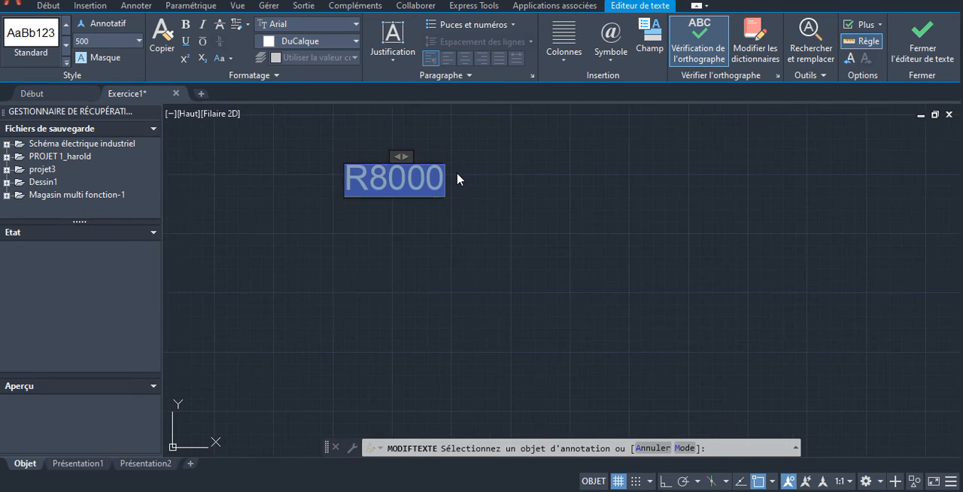
key(Escape)
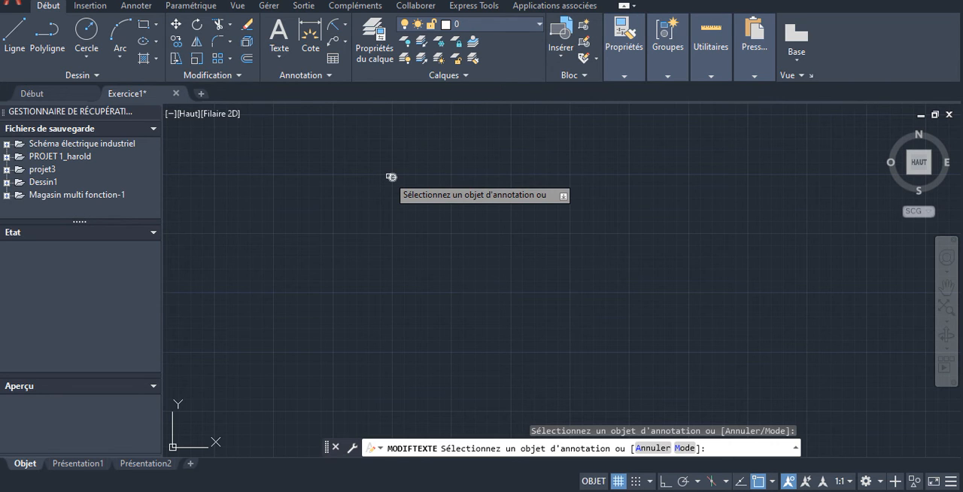
scroll(389, 176, up, 10)
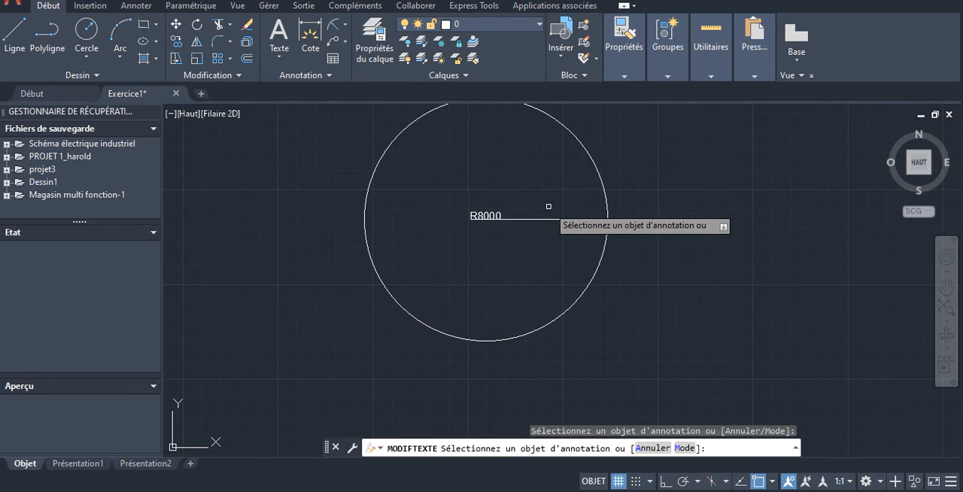
- Draw a circle by centre and diameter to the right of the dimensioned circle, with a diameter of 16000
scroll(548, 206, down, 4)
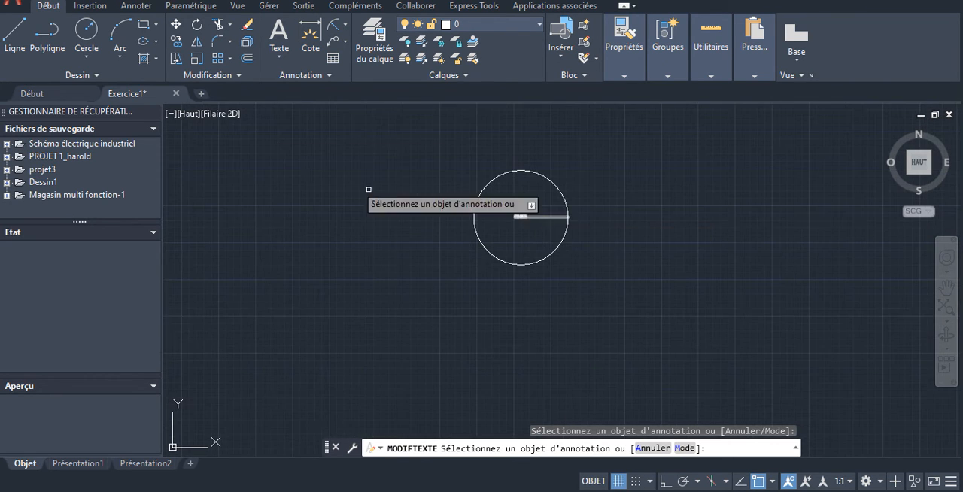
click(85, 52)
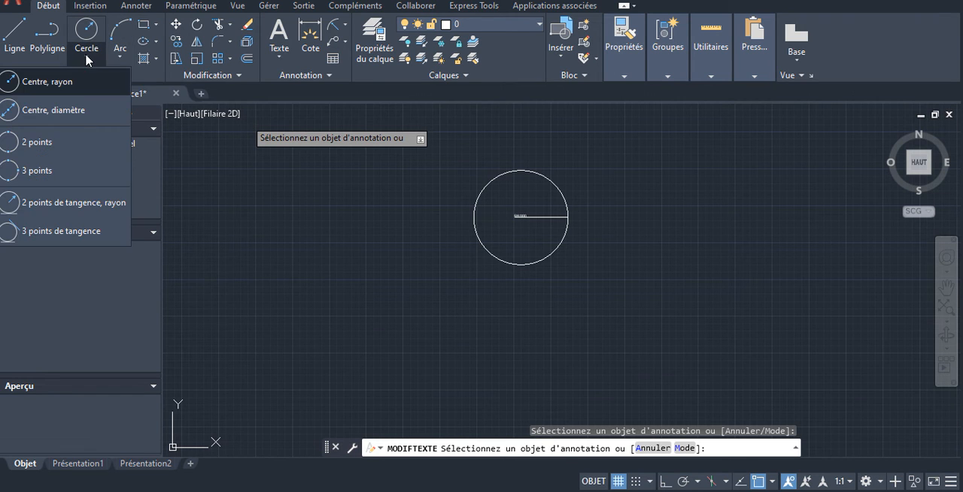
click(46, 111)
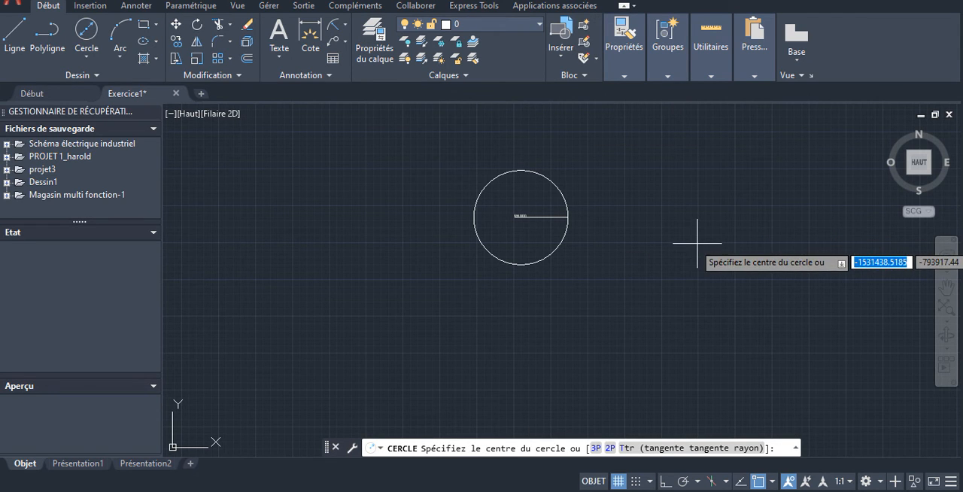
click(697, 243)
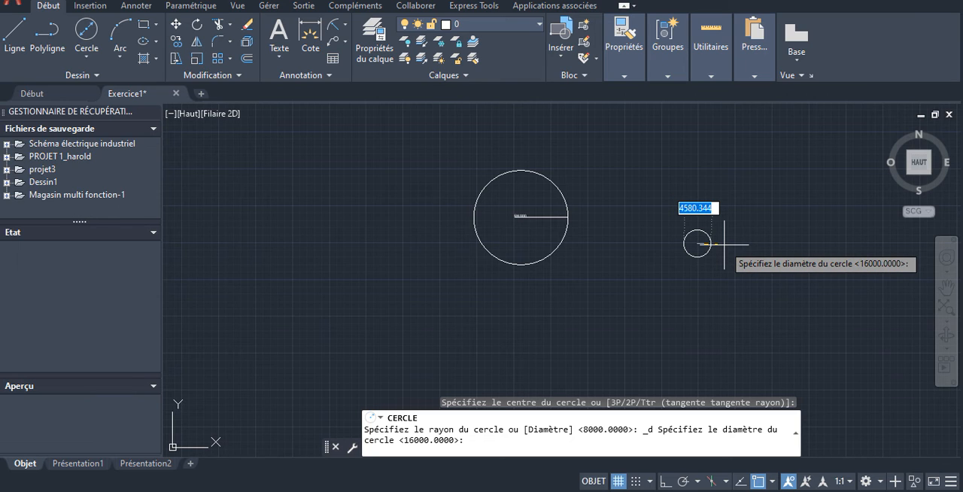
text(1)
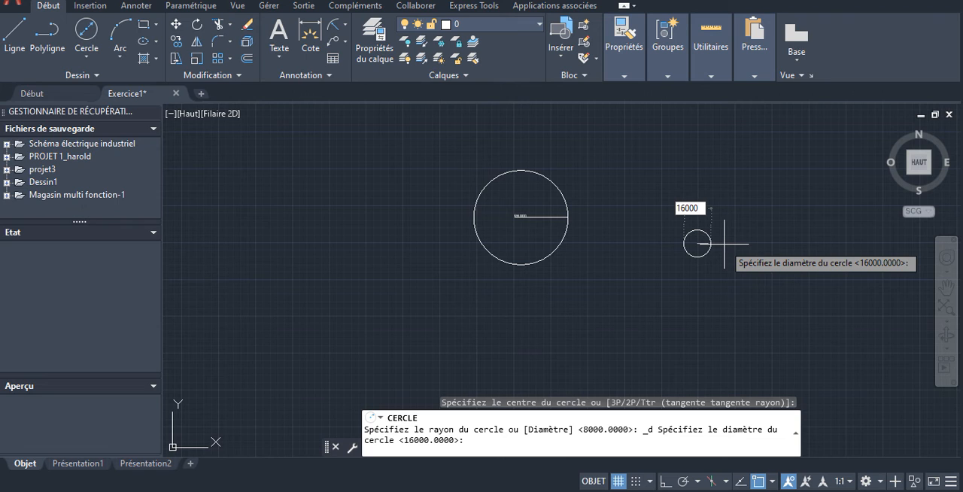
text(6000)
key(Return)
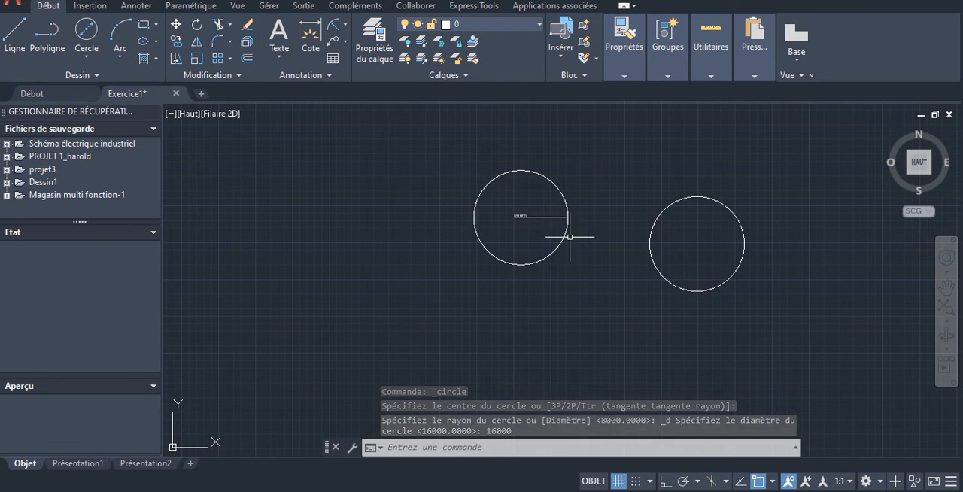
scroll(721, 249, up, 4)
scroll(720, 251, down, 2)
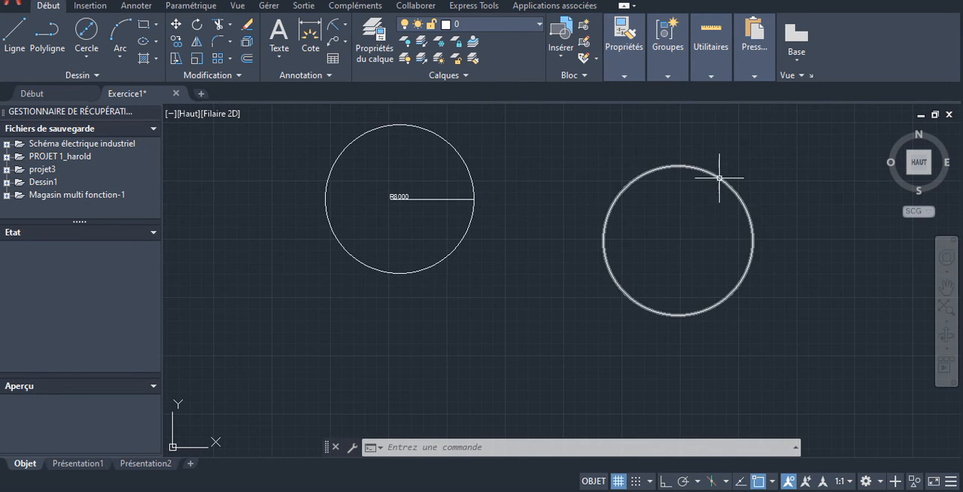
click(719, 177)
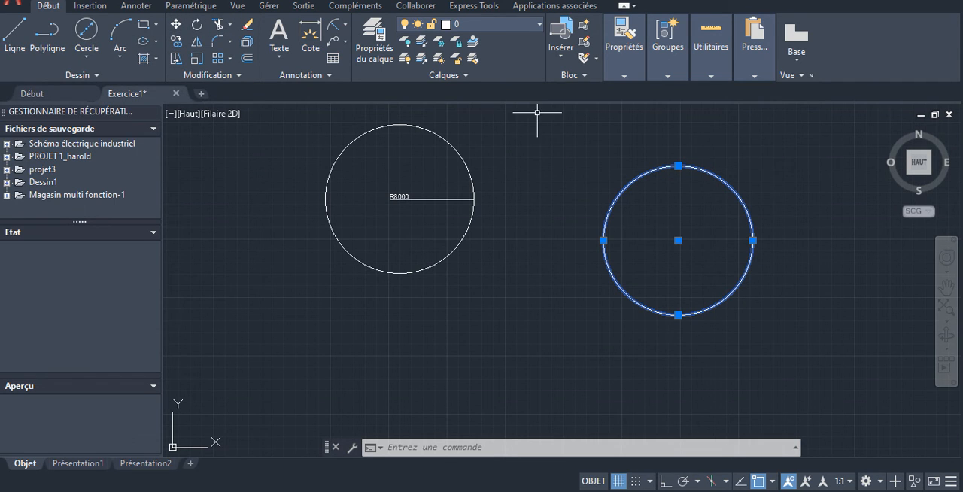
click(176, 26)
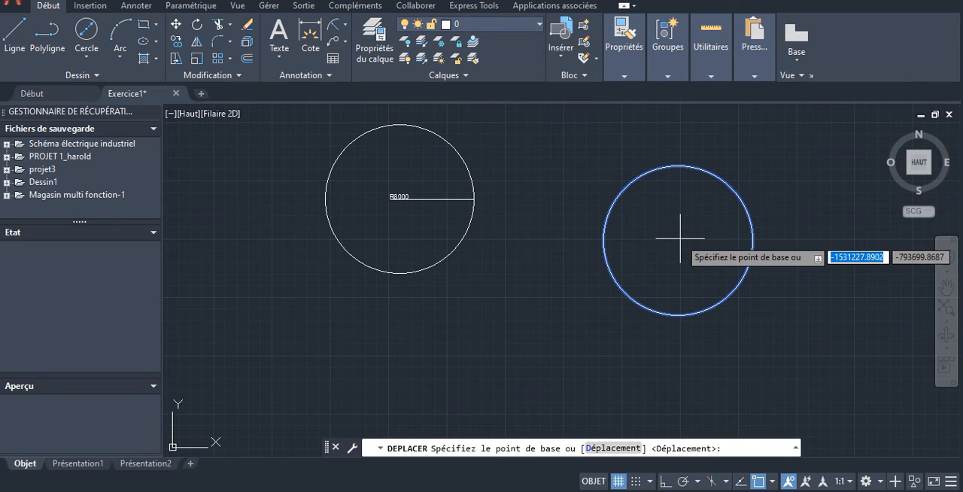
click(680, 238)
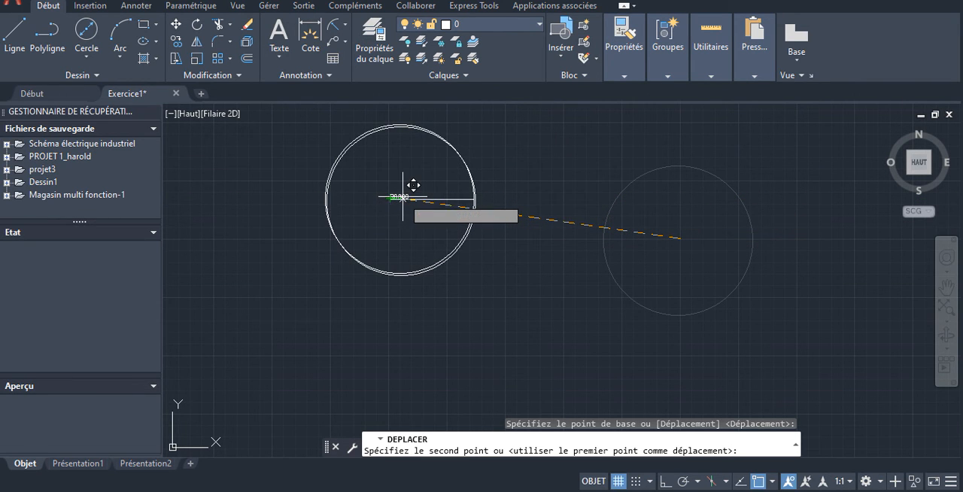
key(Escape)
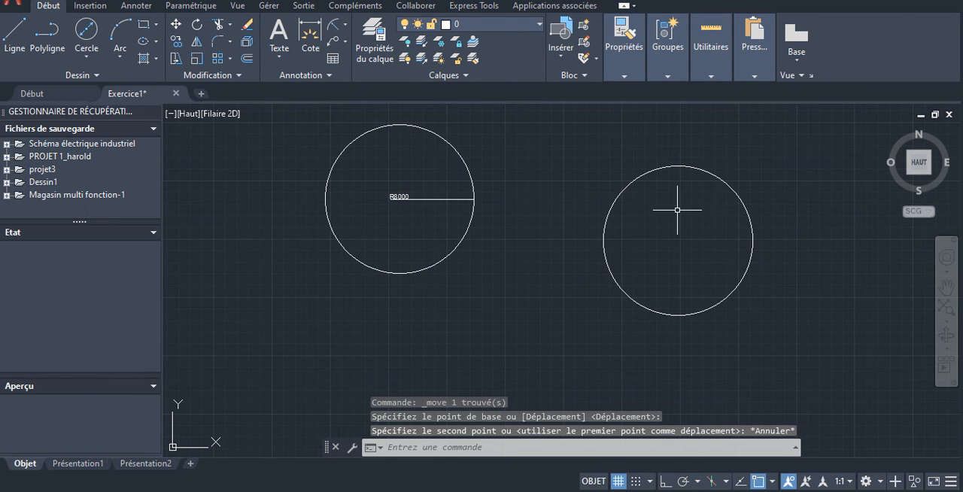
click(707, 171)
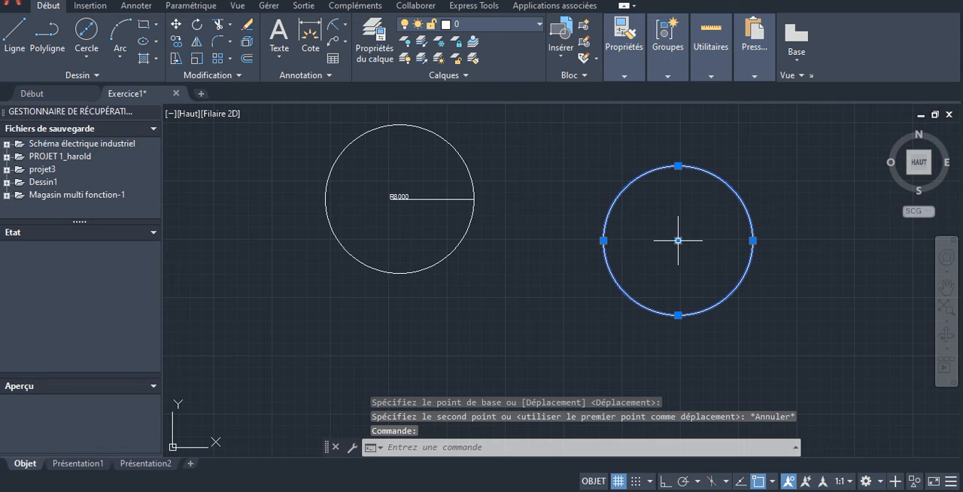
key(Escape)
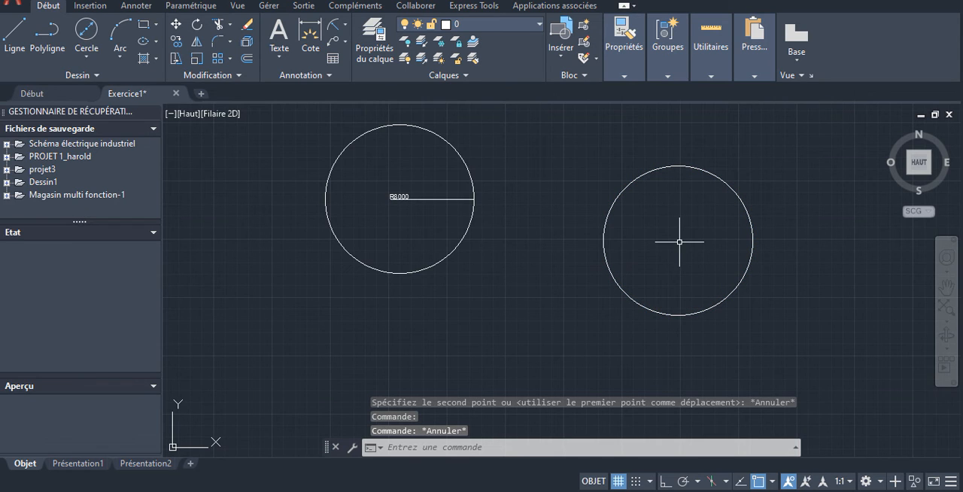
- Move the 16000-diameter circle from its centre onto the centre of the circle dimensioned R8000 to compare their sizes
click(709, 173)
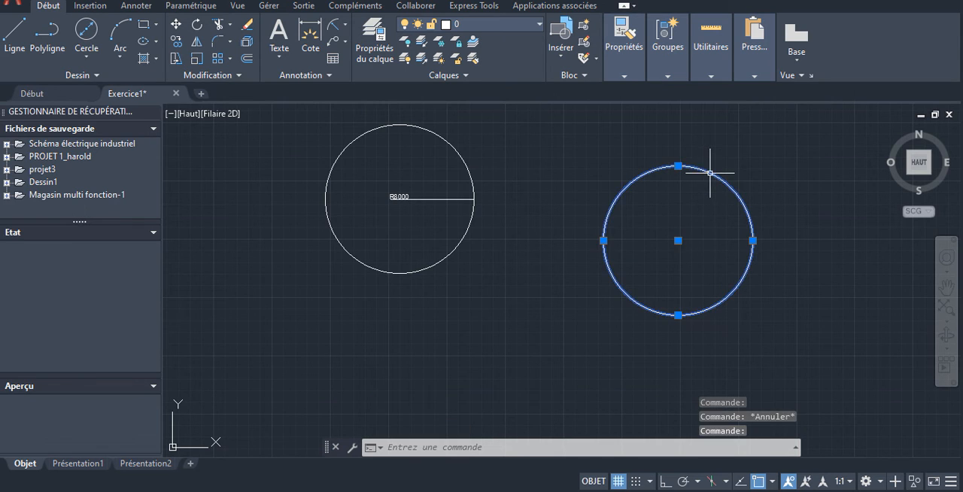
click(178, 25)
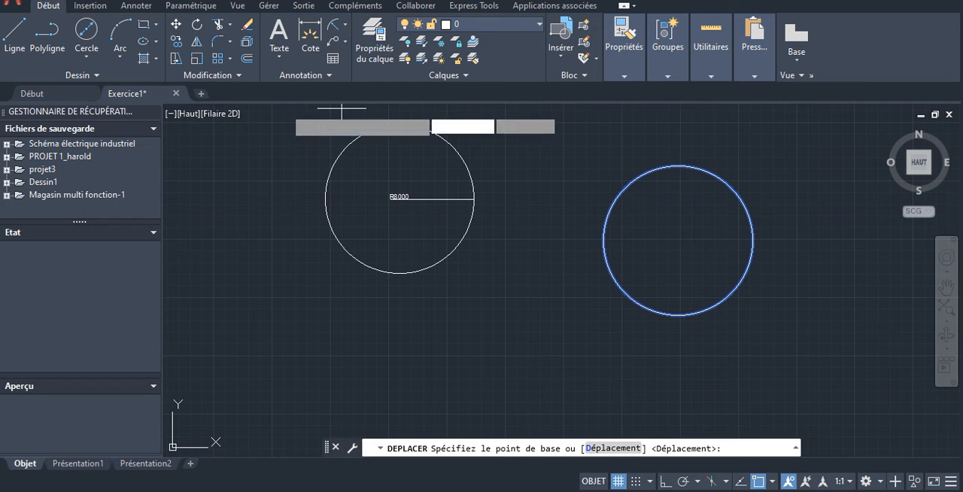
click(678, 241)
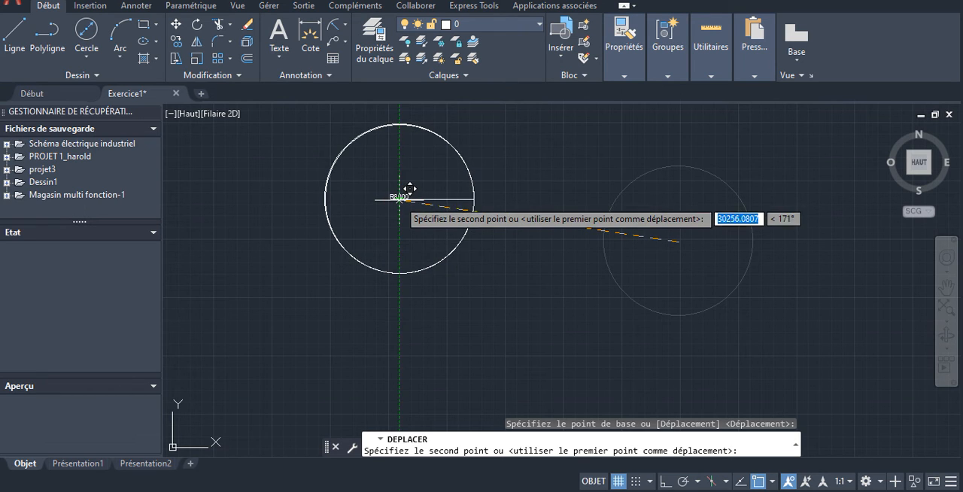
click(399, 199)
click(398, 200)
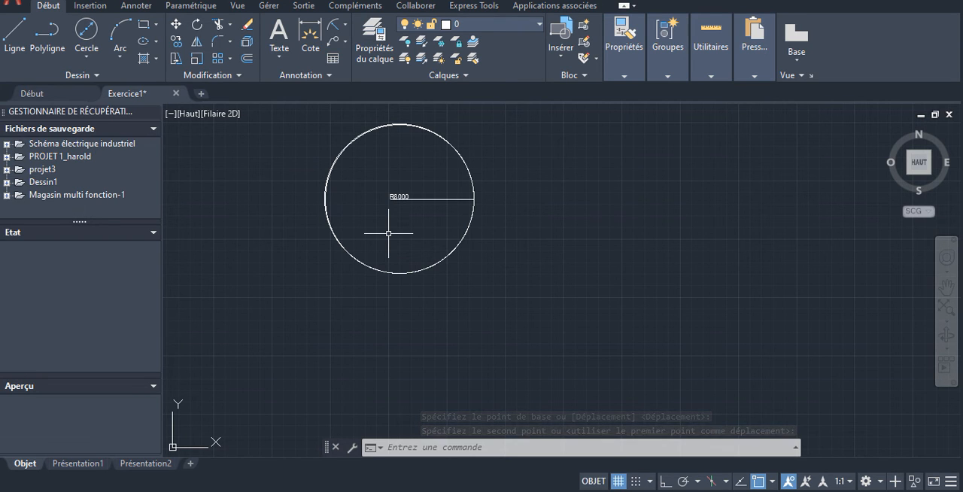
scroll(443, 189, up, 2)
scroll(464, 191, down, 2)
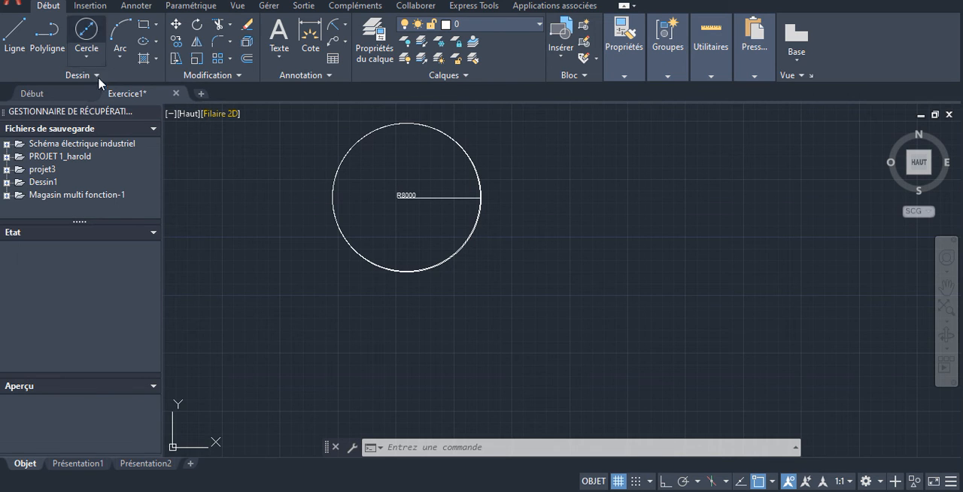
- Draw a smaller two-point circle to the right of the R8000 circle, picking the ends of a diagonal diameter
click(88, 57)
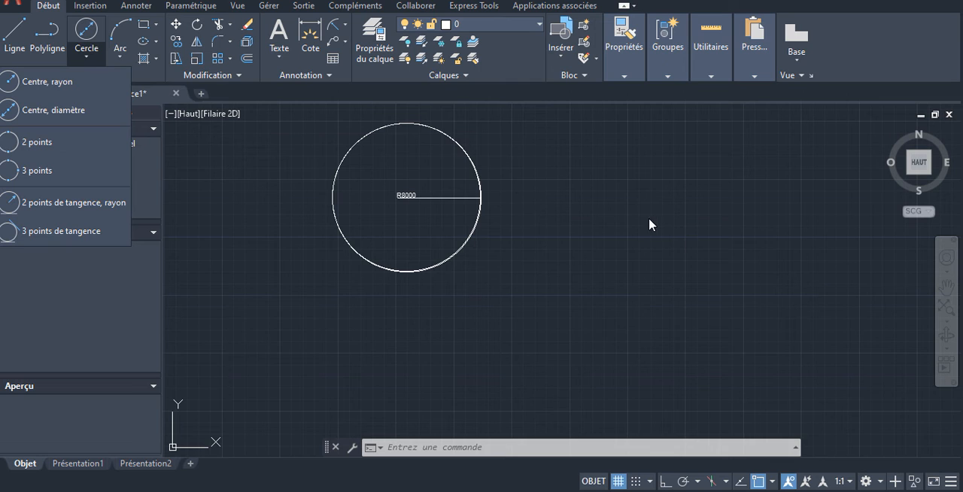
click(38, 143)
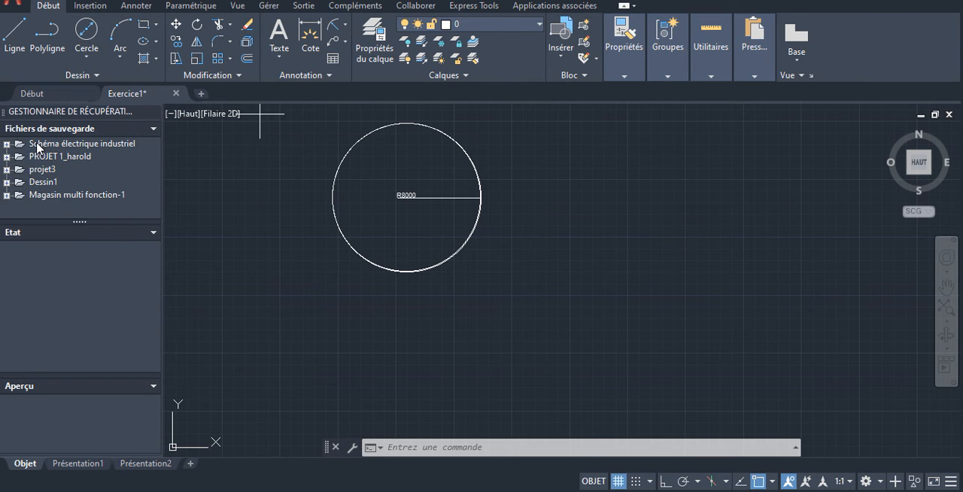
click(87, 58)
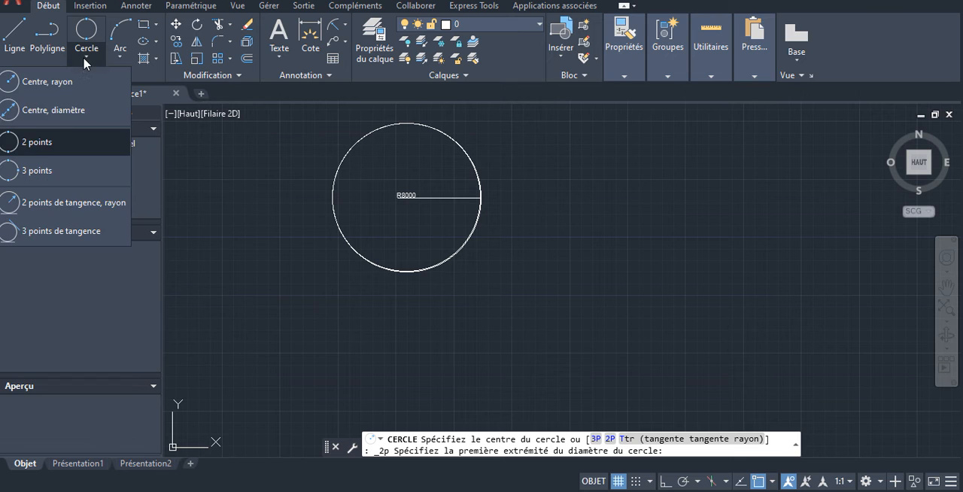
click(36, 143)
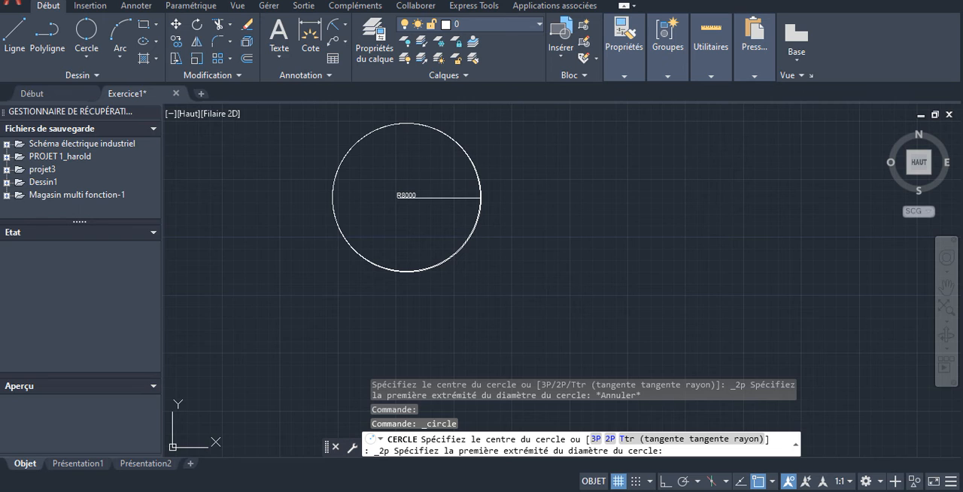
click(569, 178)
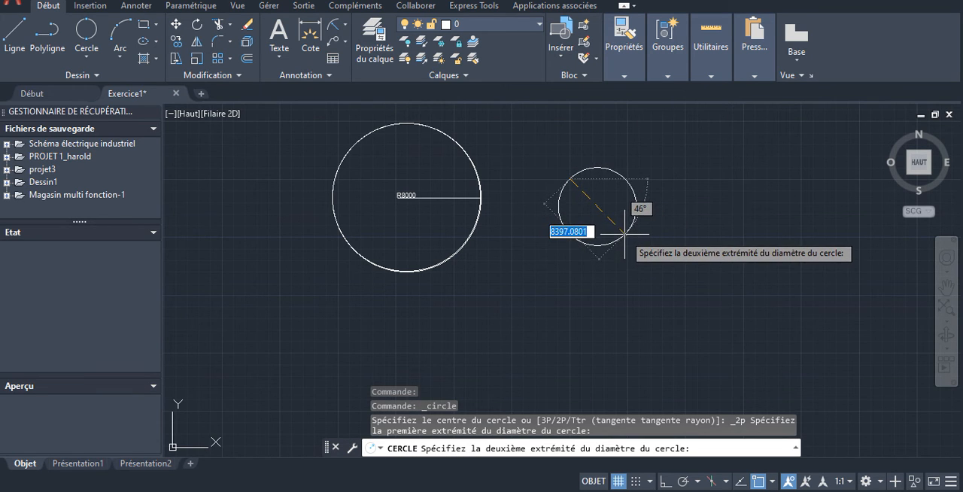
click(625, 236)
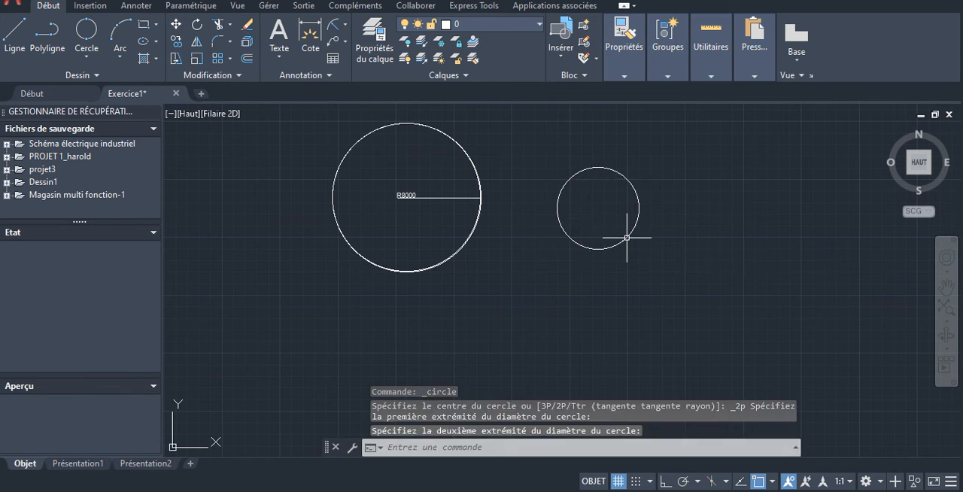
click(85, 58)
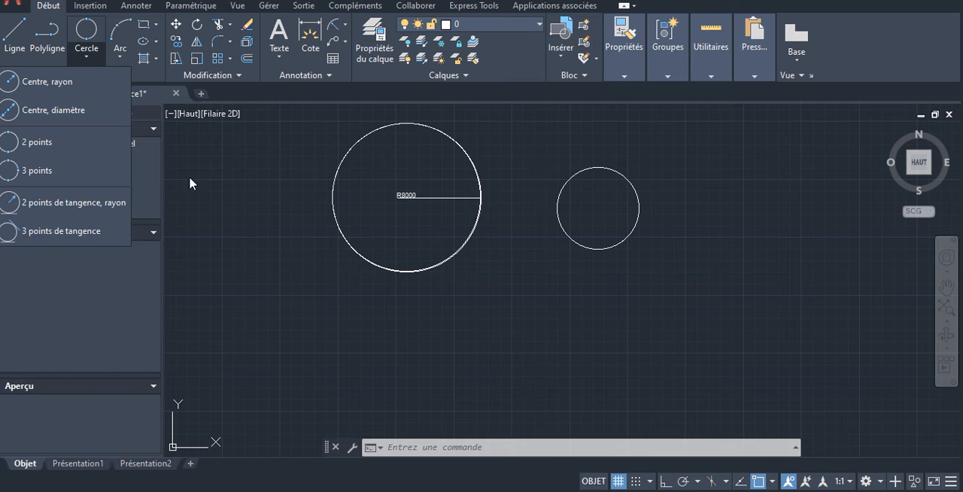
click(121, 62)
click(121, 62)
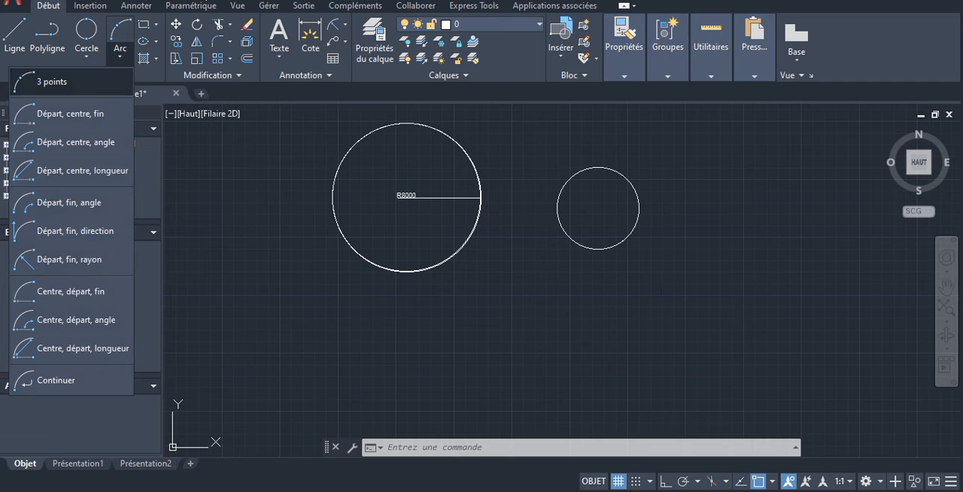
- Draw an arc by start, centre and end below and to the right of the small circle, and select it
click(120, 60)
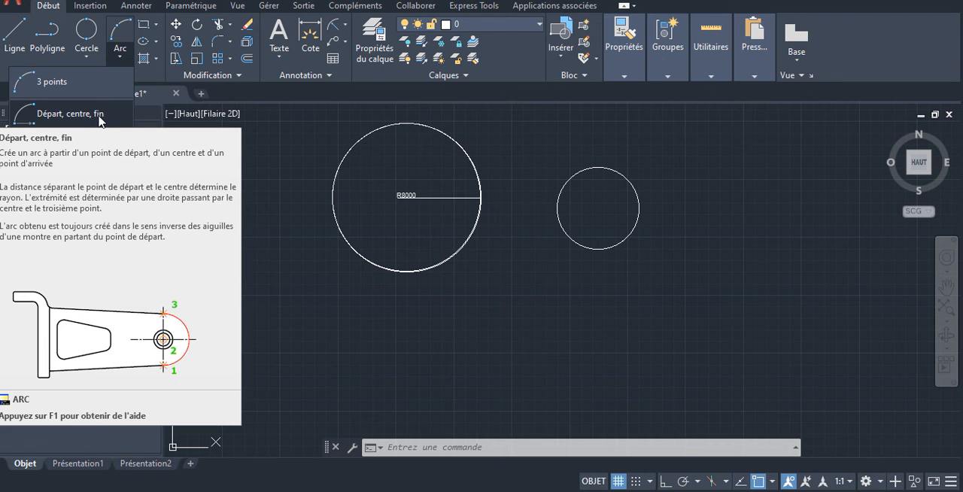
click(39, 120)
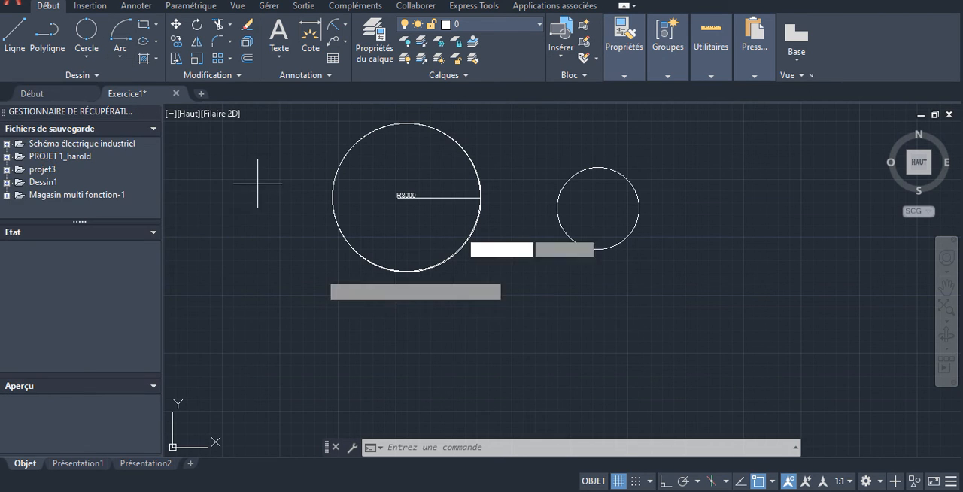
click(626, 352)
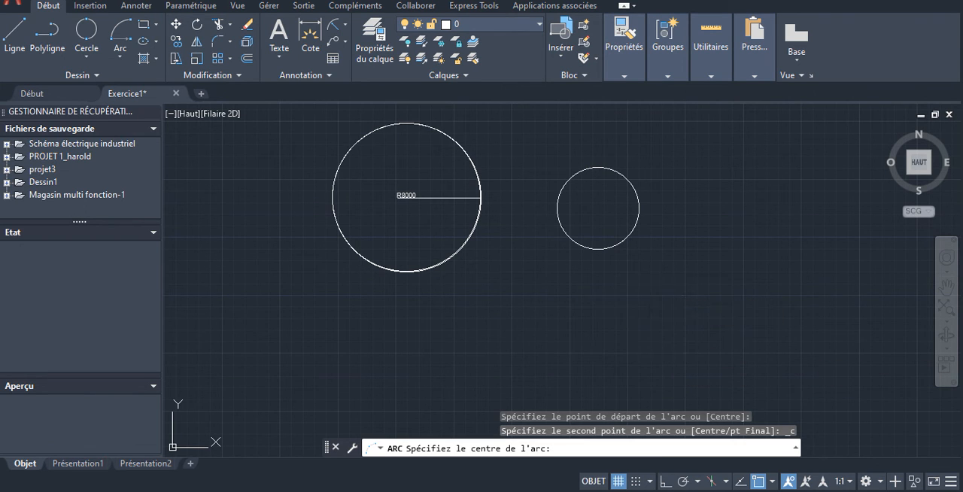
click(660, 295)
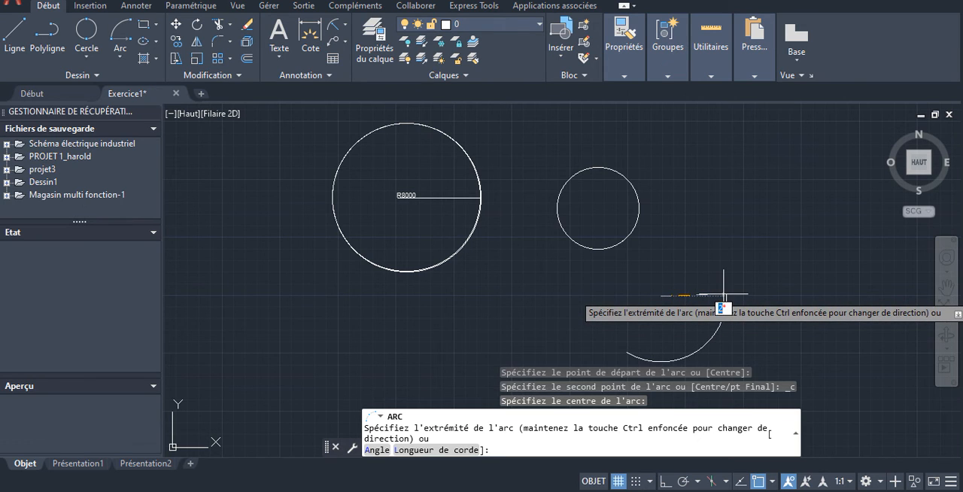
click(724, 294)
click(703, 342)
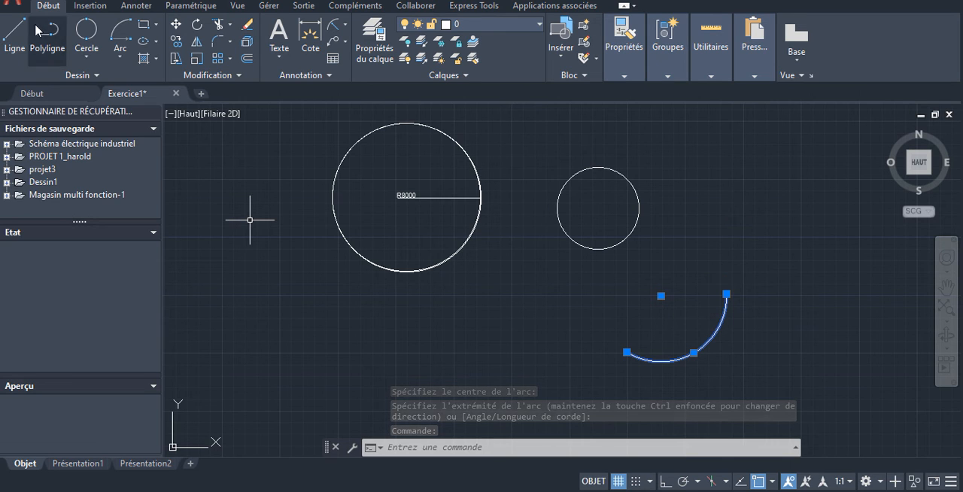
- Draw an arc by start, end and angle below the R8000 circle, entering 45 and picking a point near the arc's start for the angle
click(122, 58)
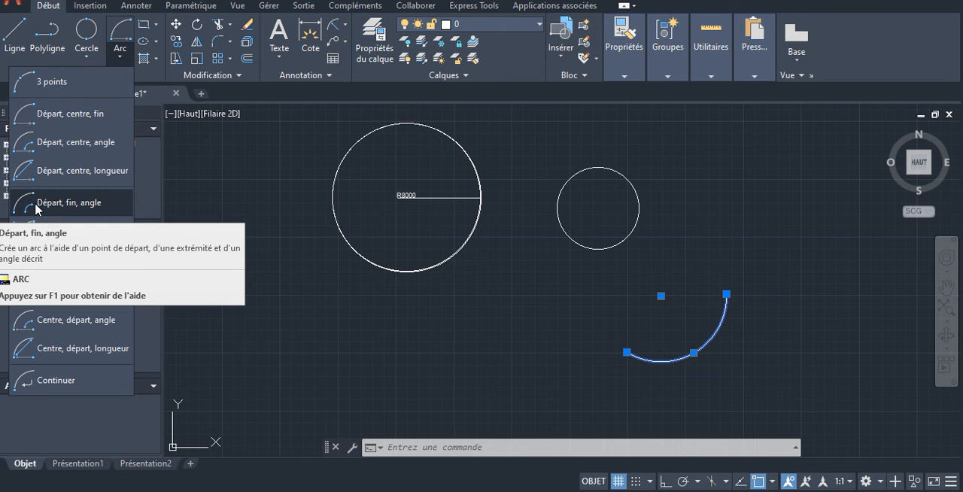
click(95, 203)
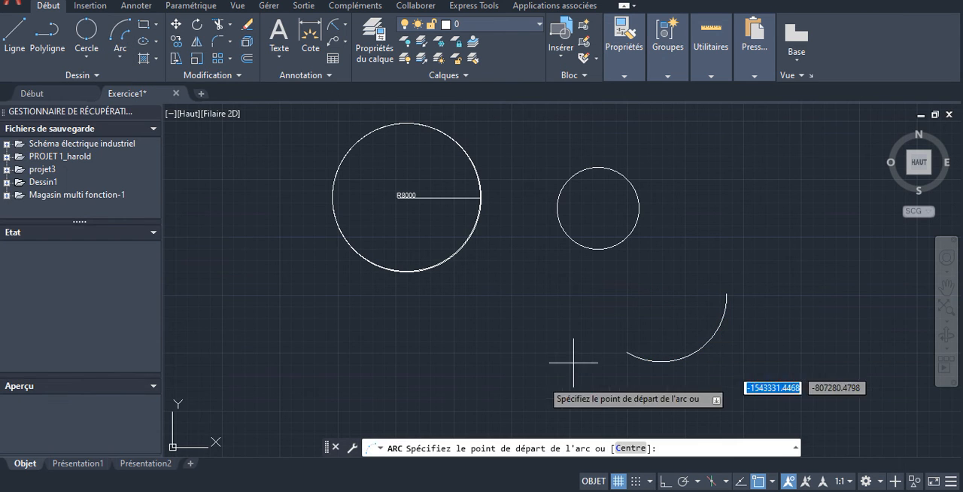
click(396, 350)
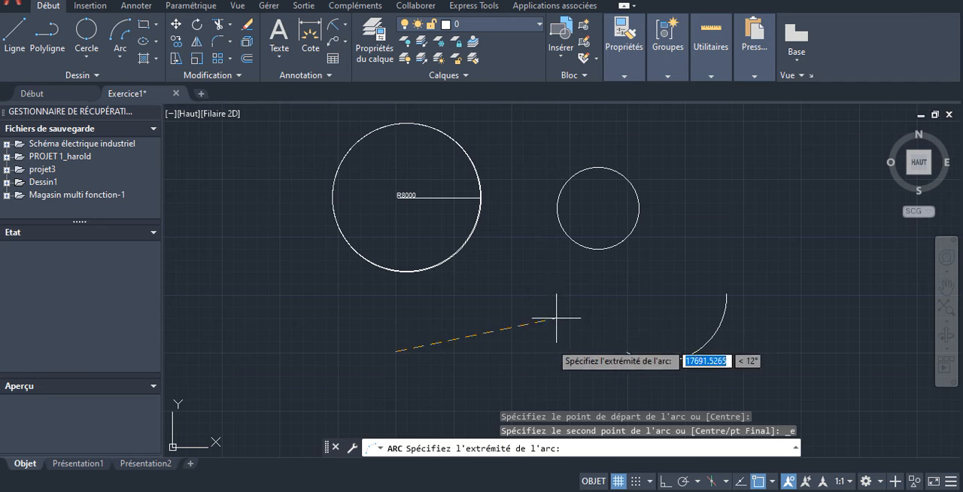
click(568, 350)
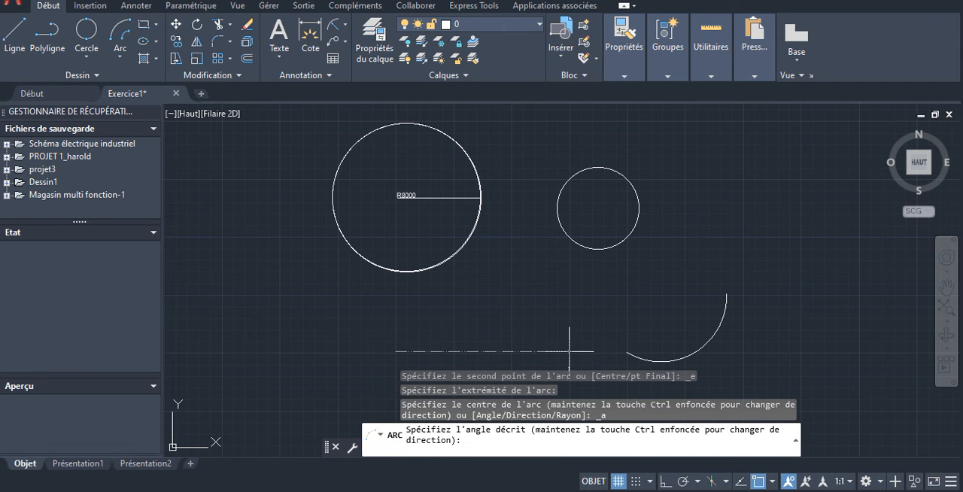
text(4)
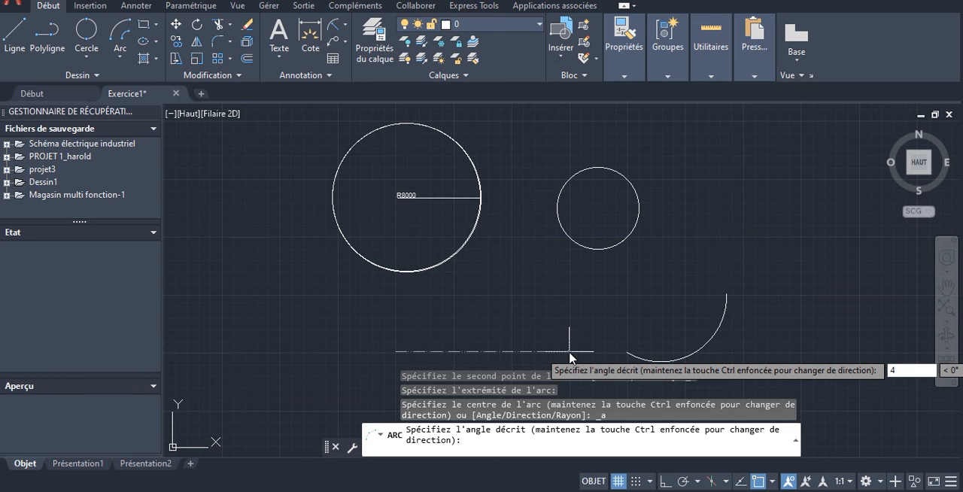
text(5)
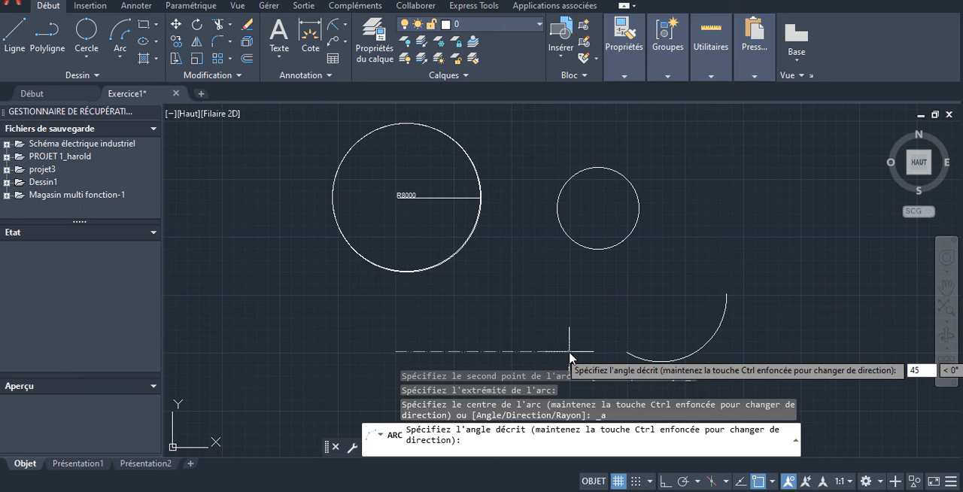
key(Return)
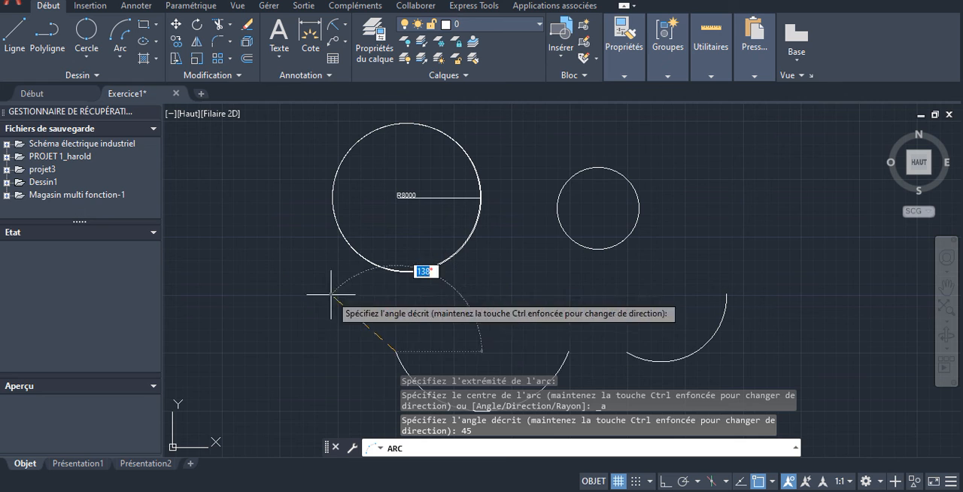
click(391, 352)
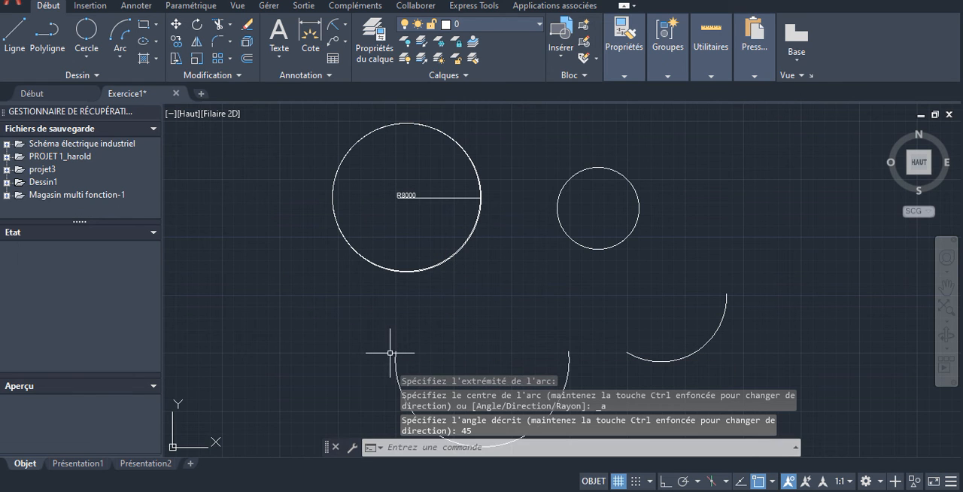
- Select the new arc below the R8000 circle to examine it, review the available arc construction methods, and clear the selection
scroll(554, 307, up, 2)
scroll(580, 291, down, 6)
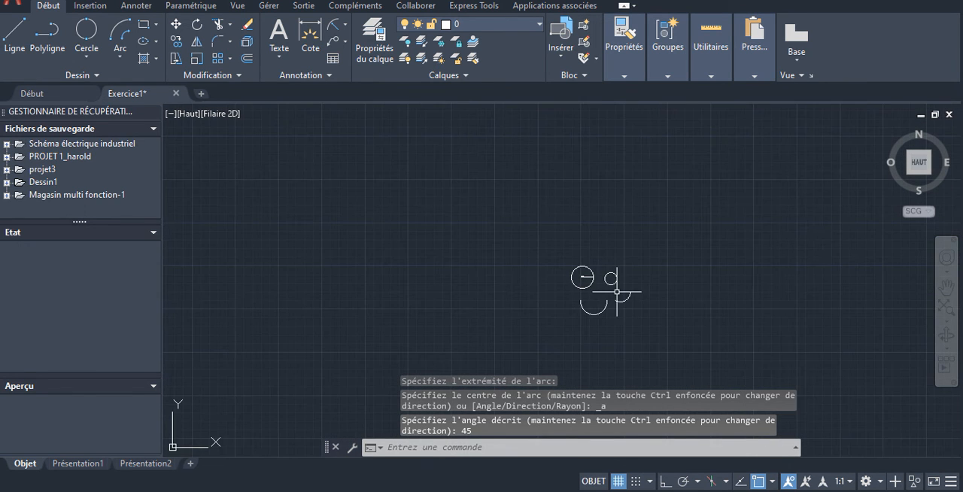
scroll(616, 301, up, 6)
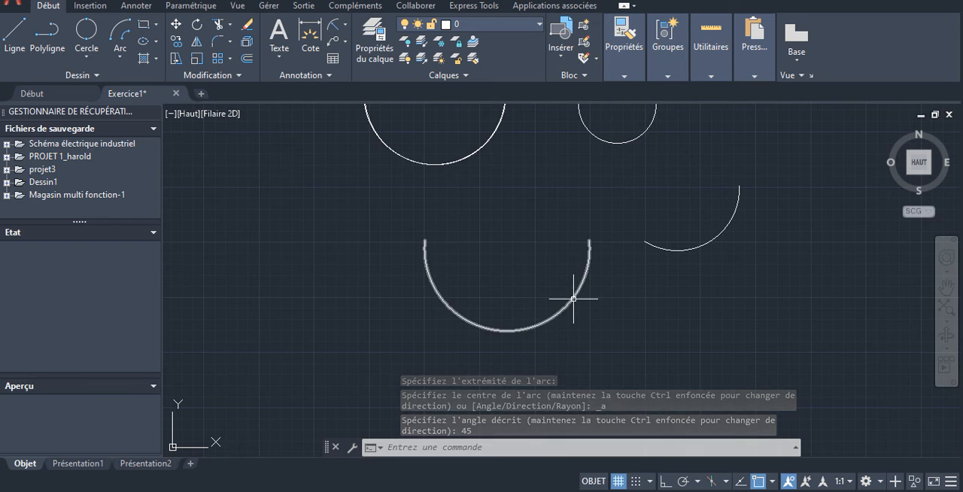
click(573, 299)
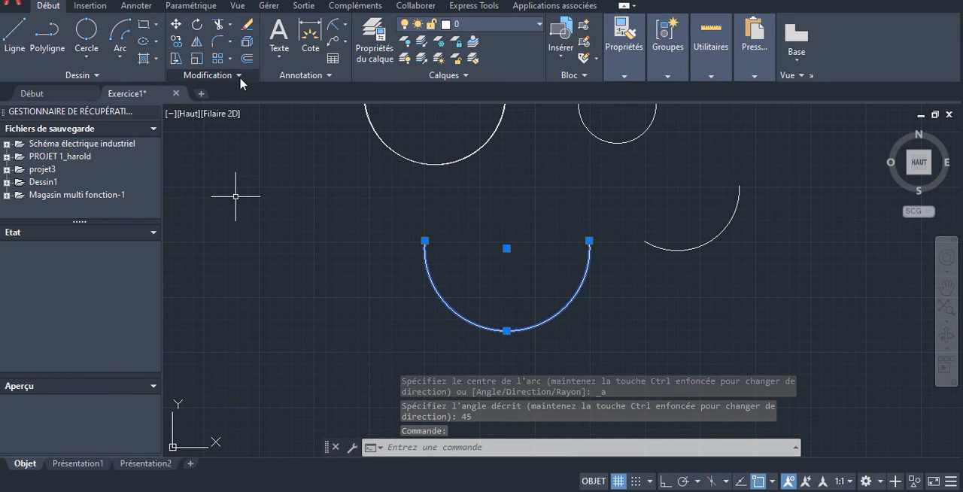
click(119, 57)
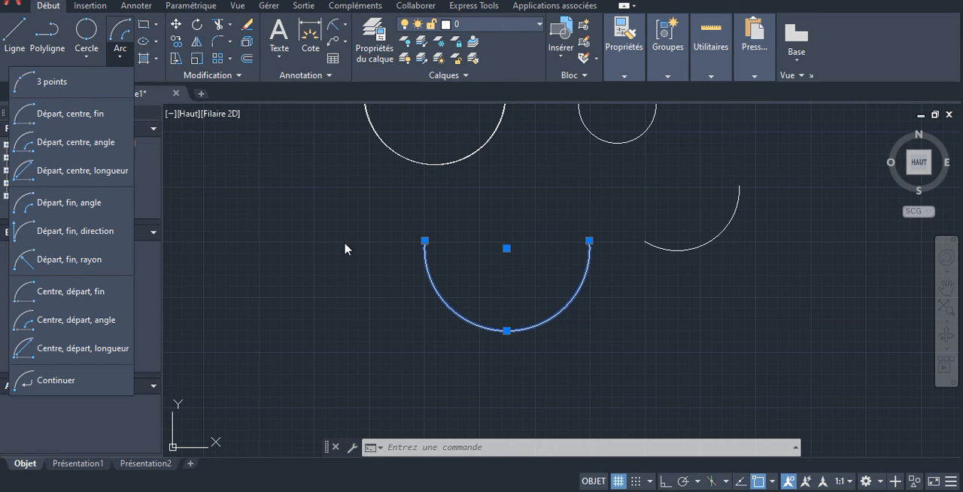
key(Escape)
key(Escape)
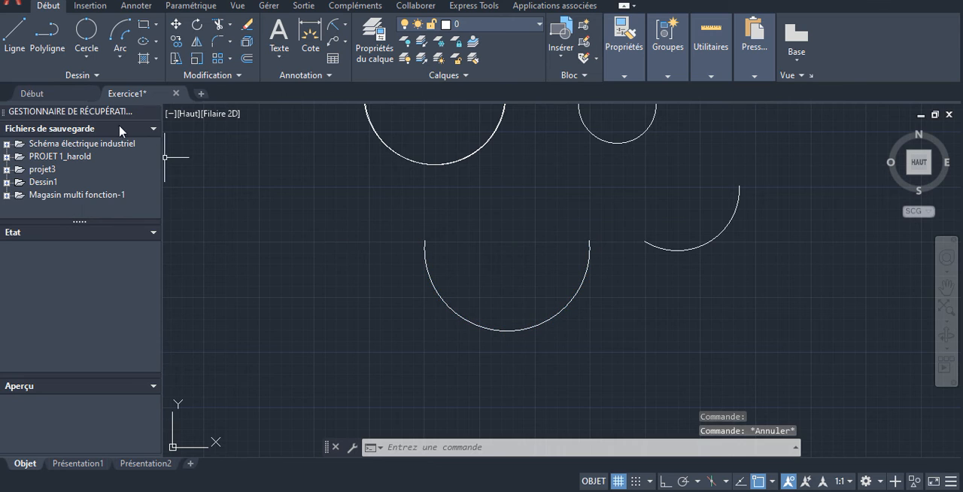
scroll(420, 209, down, 5)
scroll(510, 192, up, 7)
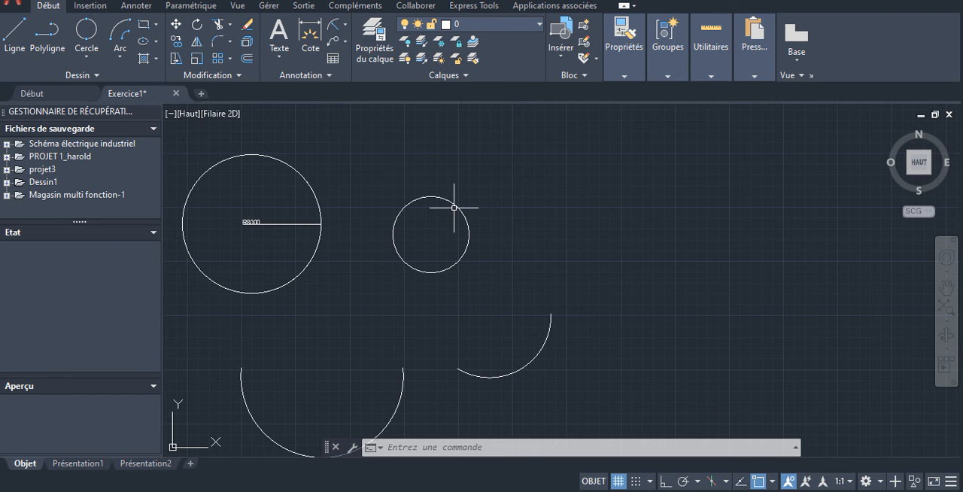
- Draw a diagonal line from the small circle's centre to a point outside its upper-right side, toggling object snap off and back on before picking
click(13, 32)
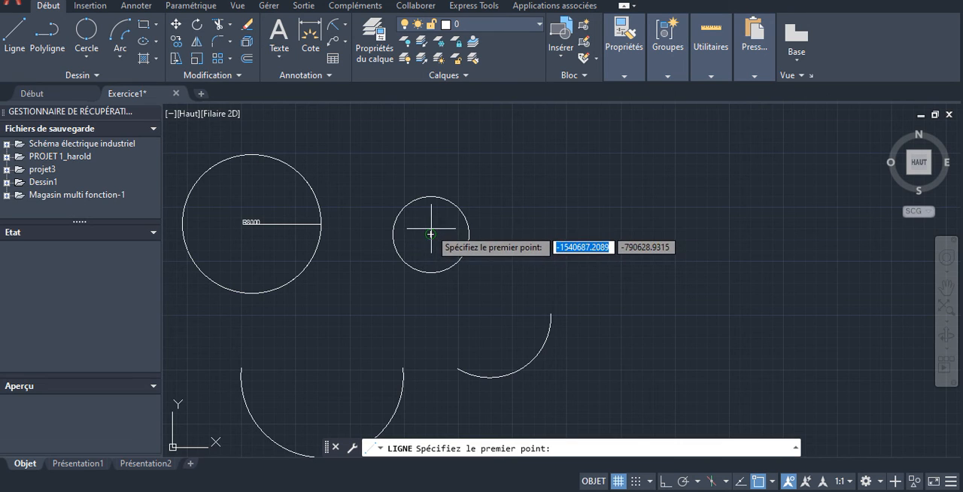
click(757, 482)
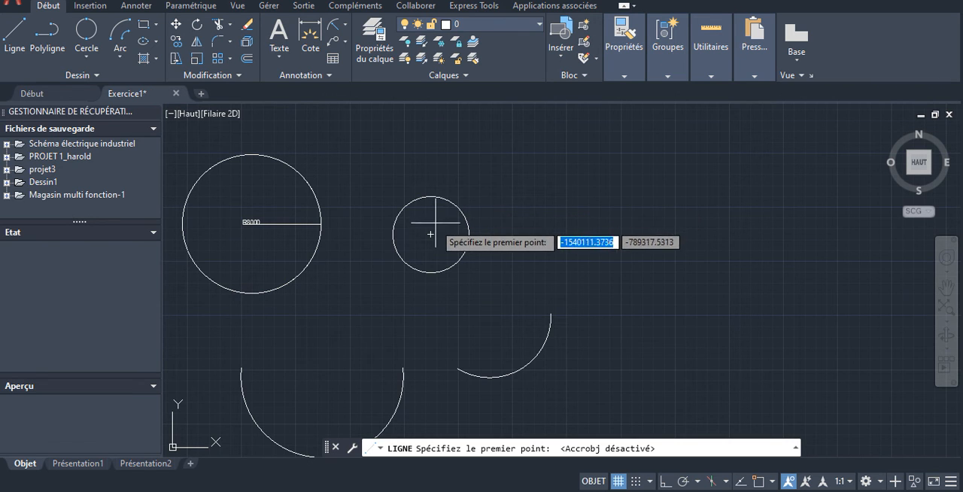
click(754, 482)
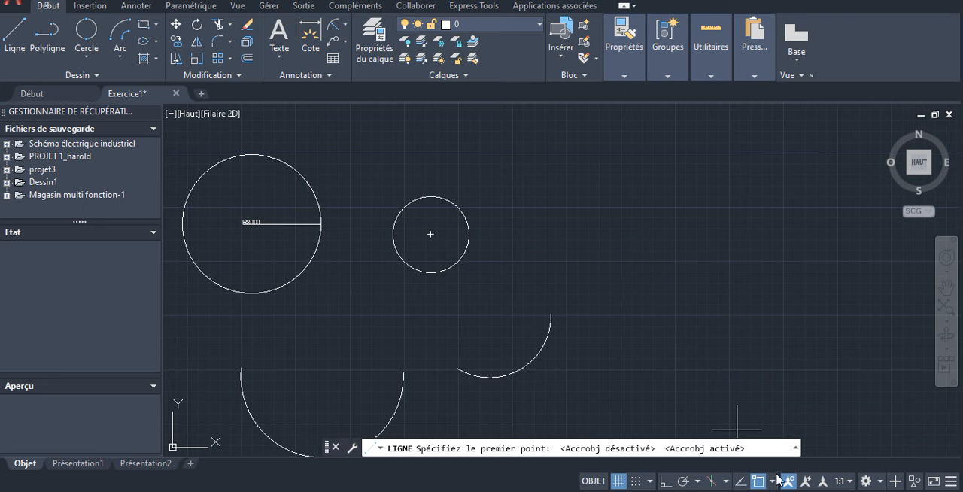
click(430, 233)
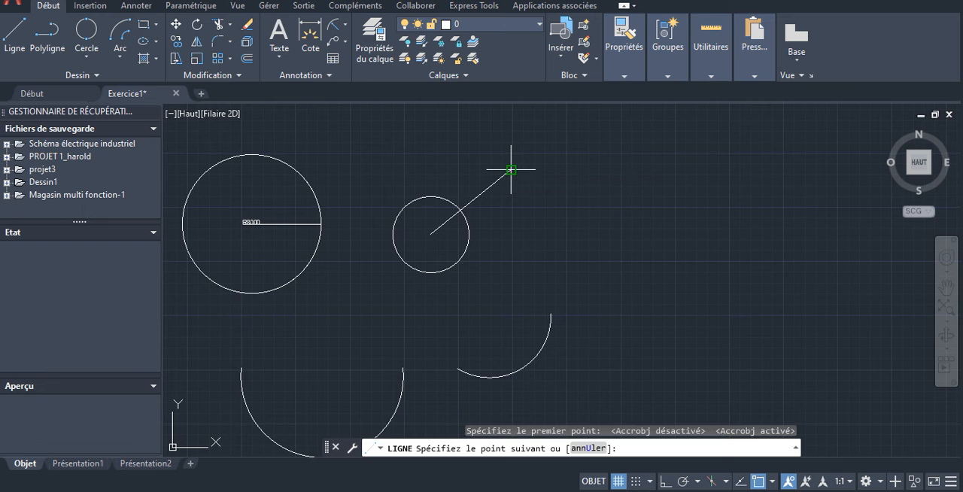
click(511, 169)
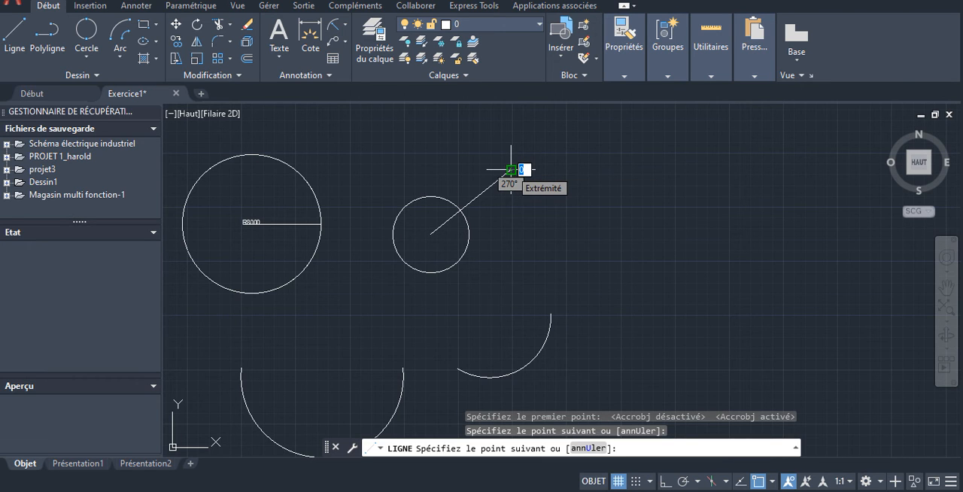
key(Escape)
scroll(492, 230, down, 5)
scroll(488, 229, up, 5)
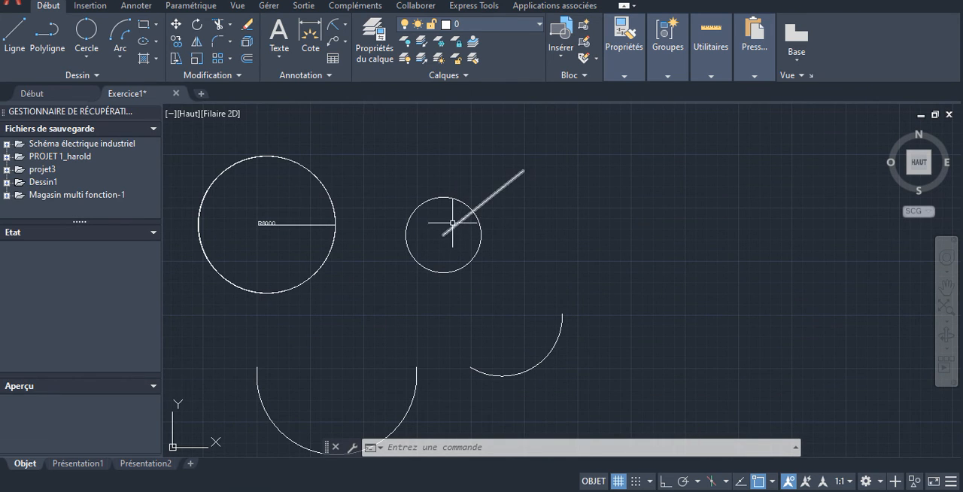
- Trim away the part of the diagonal line inside the small circle, using the circle as the cutting edge
click(450, 197)
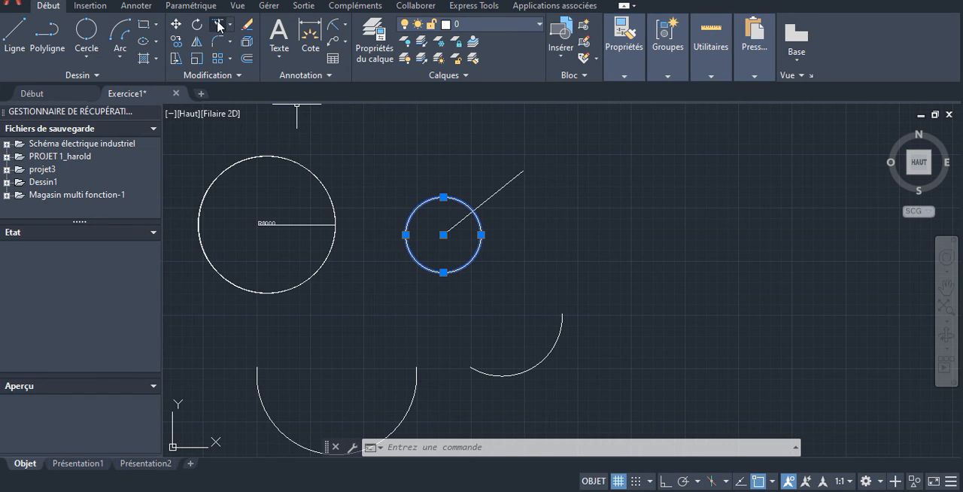
click(219, 26)
click(465, 217)
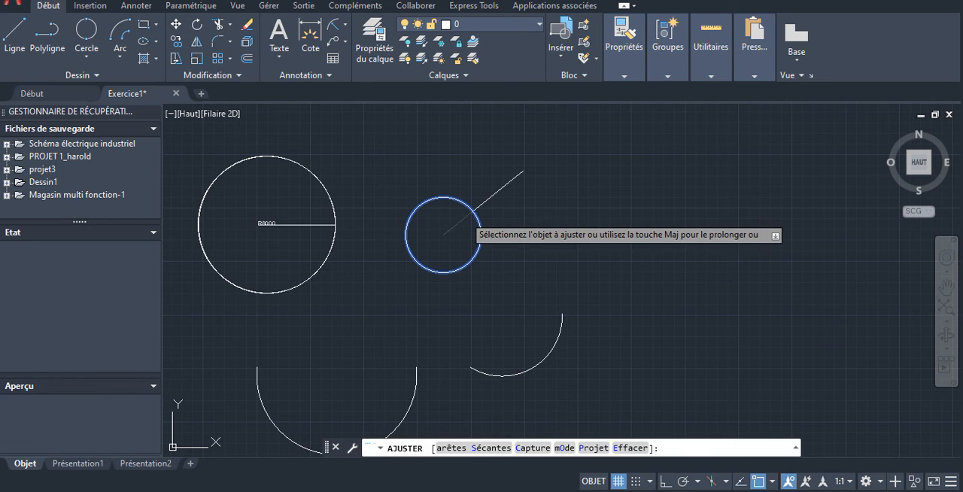
key(Escape)
scroll(548, 230, down, 4)
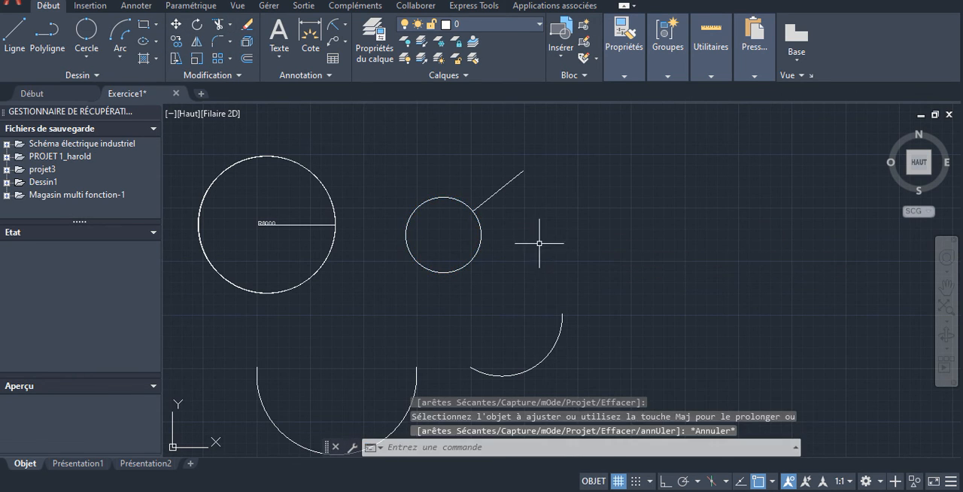
scroll(505, 215, up, 4)
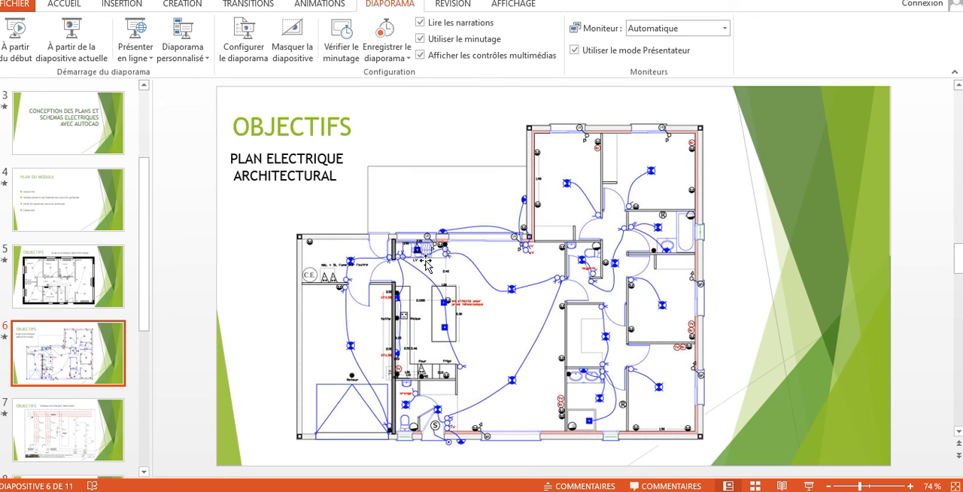
- Switch to the PowerPoint presentation and look through the slides around the architectural electrical plan objective
scroll(455, 260, up, 3)
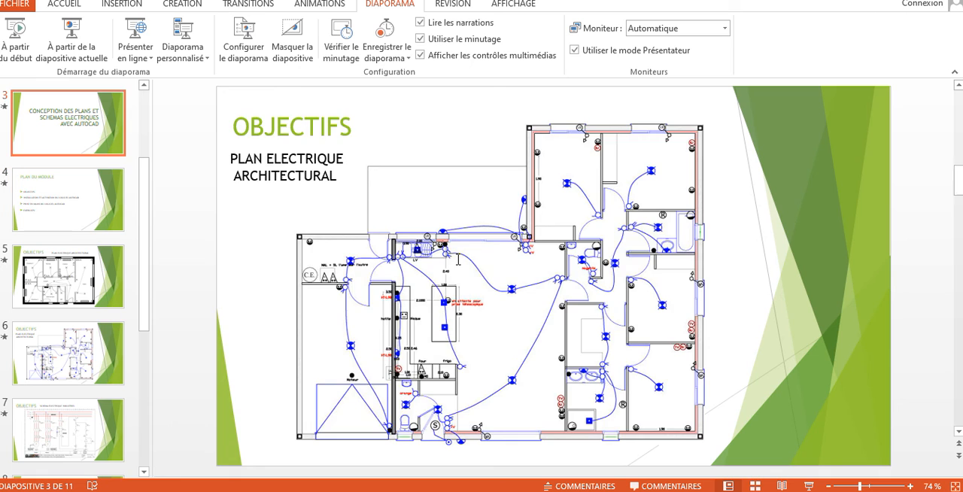
scroll(207, 310, down, 2)
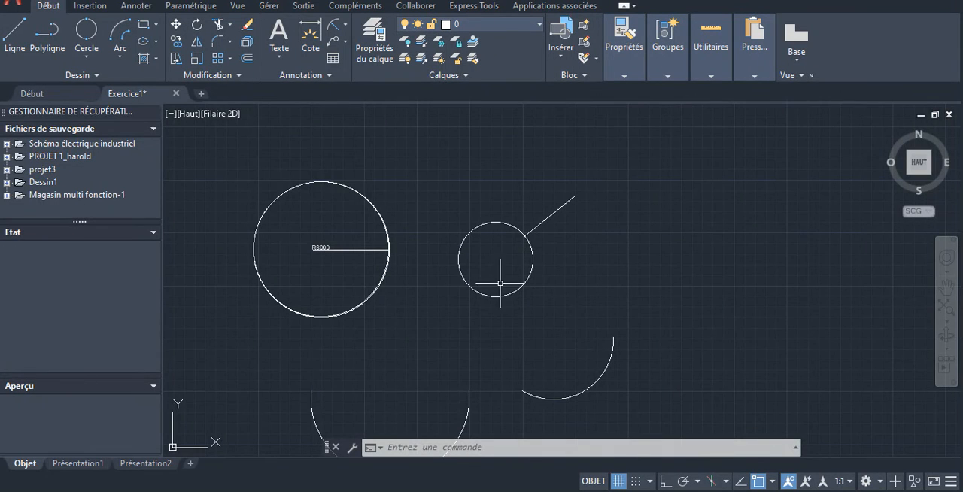
- Draw a rectangle 2000 wide and 1000 high to the right of the trimmed line
click(156, 27)
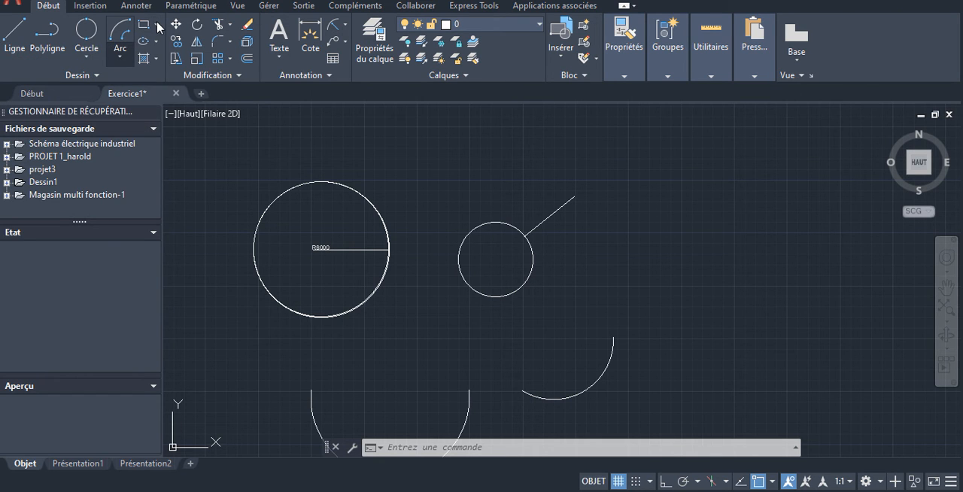
click(149, 24)
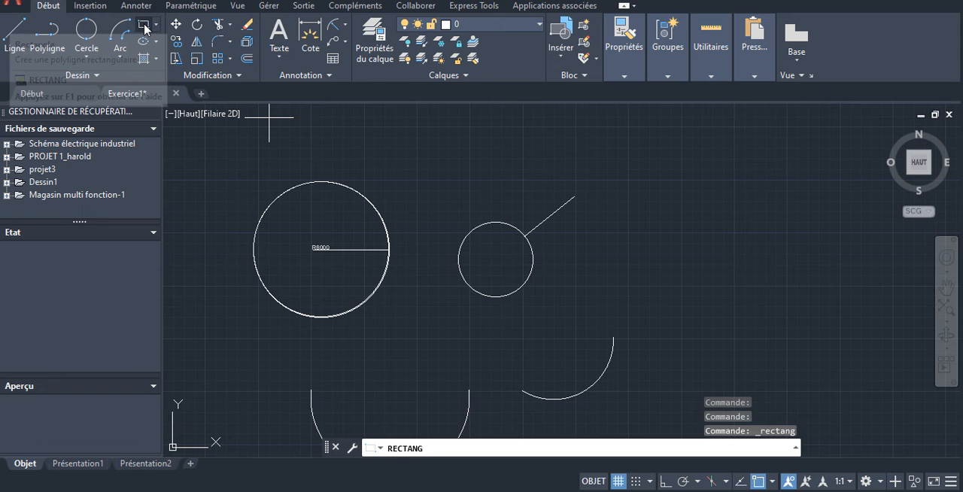
click(681, 177)
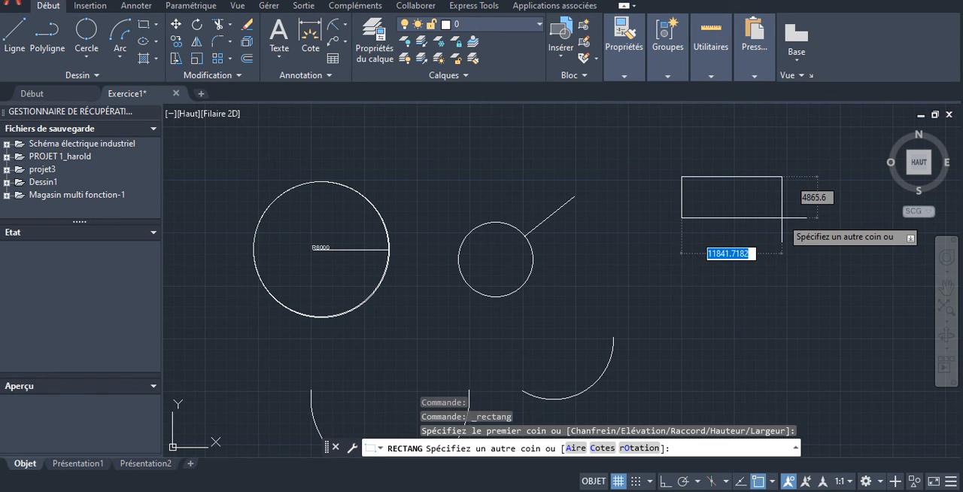
text(20)
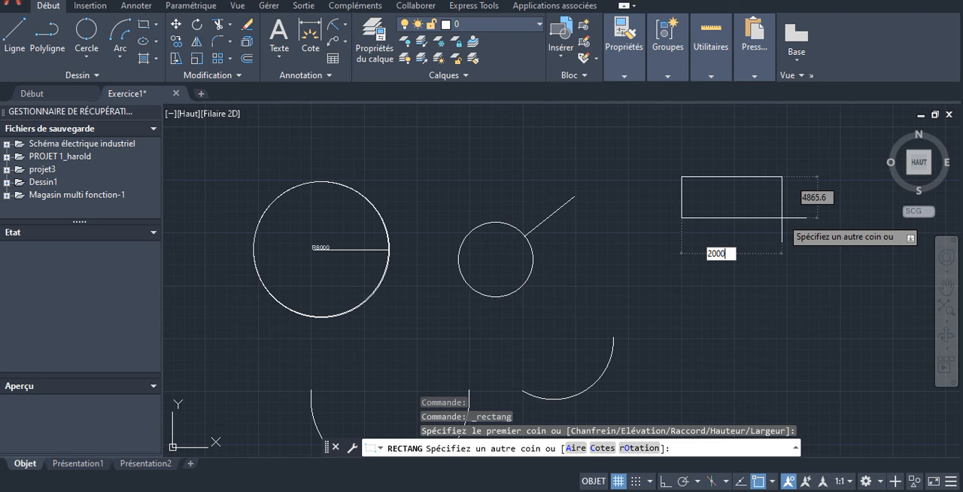
text(00)
key(Tab)
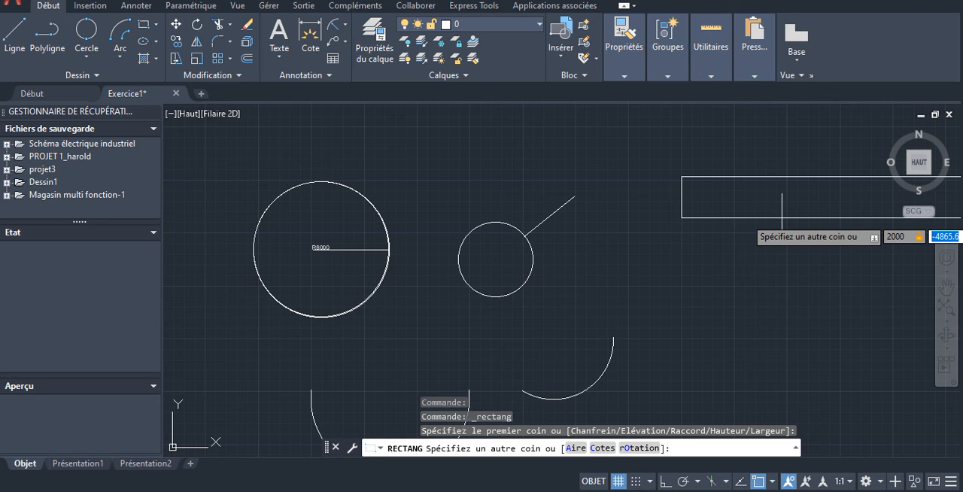
text(1000)
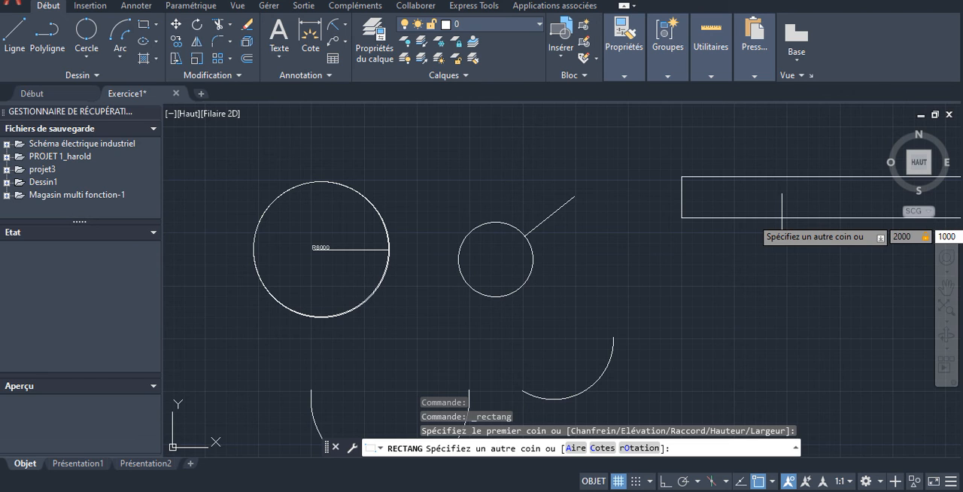
key(Return)
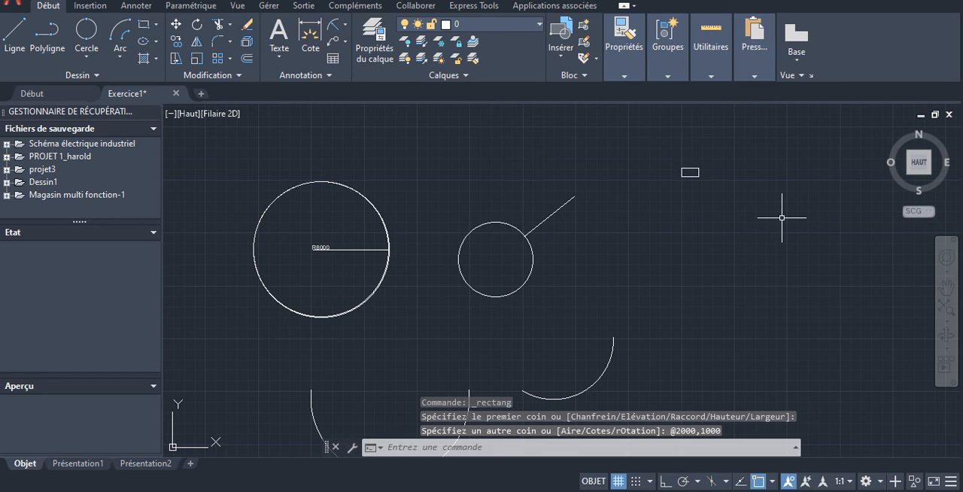
scroll(687, 161, up, 6)
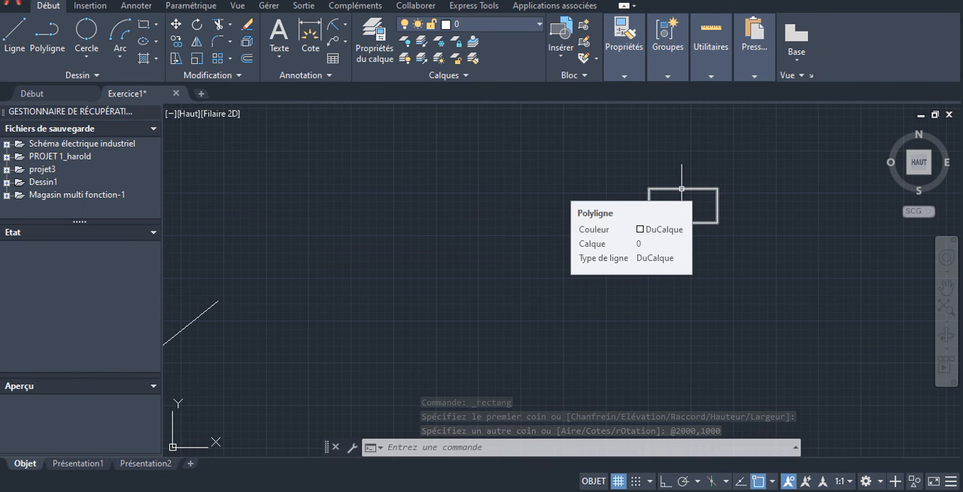
scroll(682, 188, up, 2)
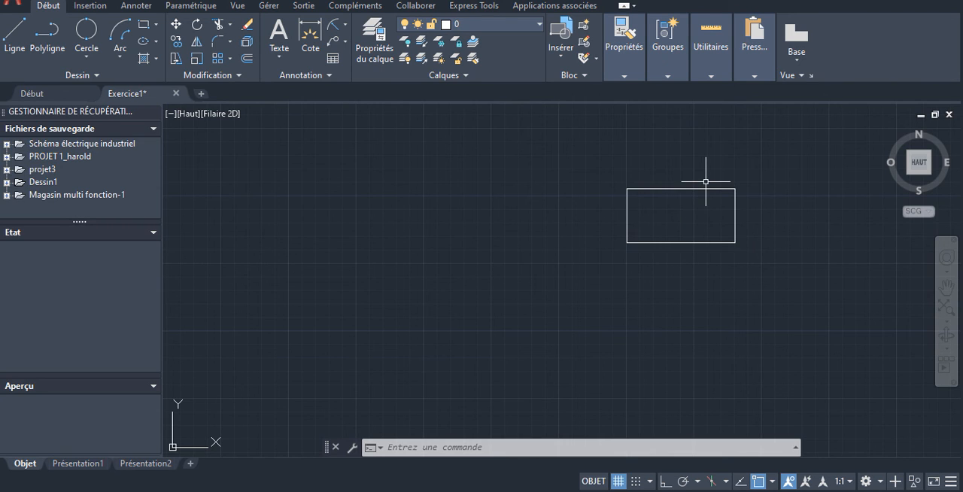
- Draw a closed rectangular polyline 2000 wide and 1000 high to the left of the existing rectangle, with ortho mode on
click(47, 38)
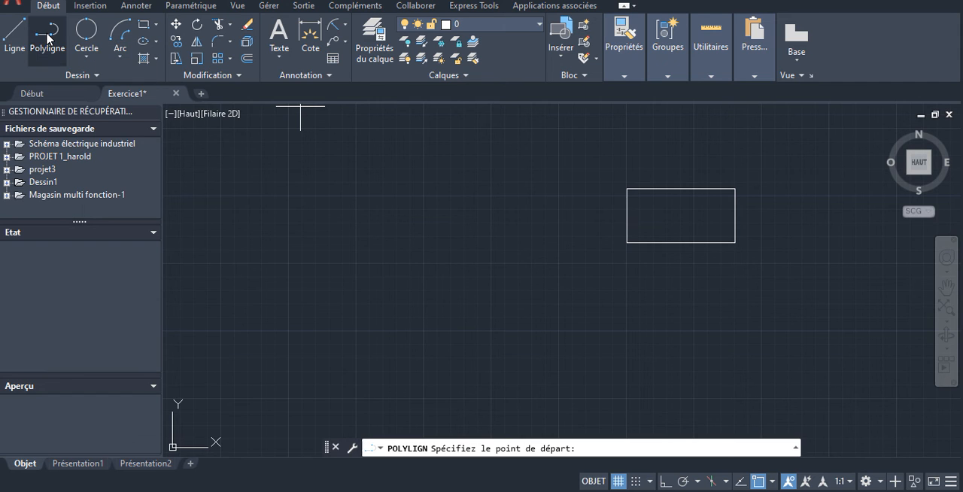
click(423, 198)
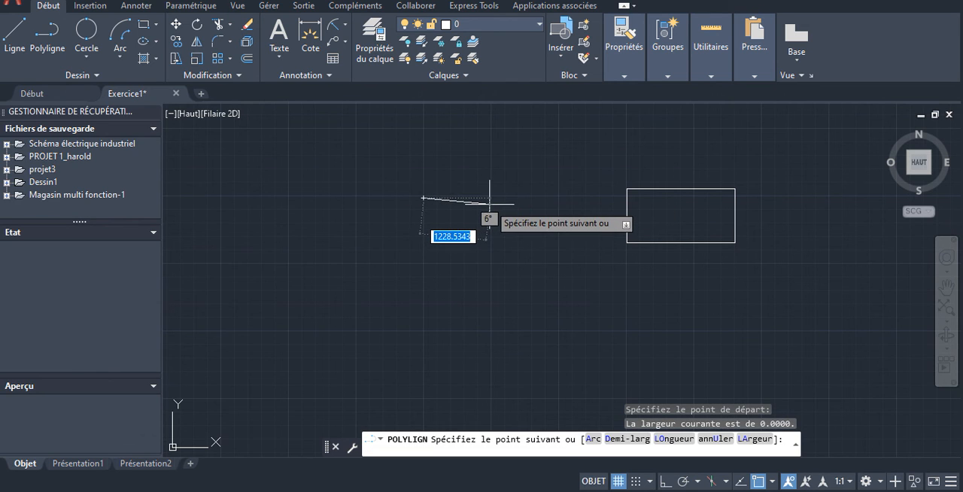
click(664, 483)
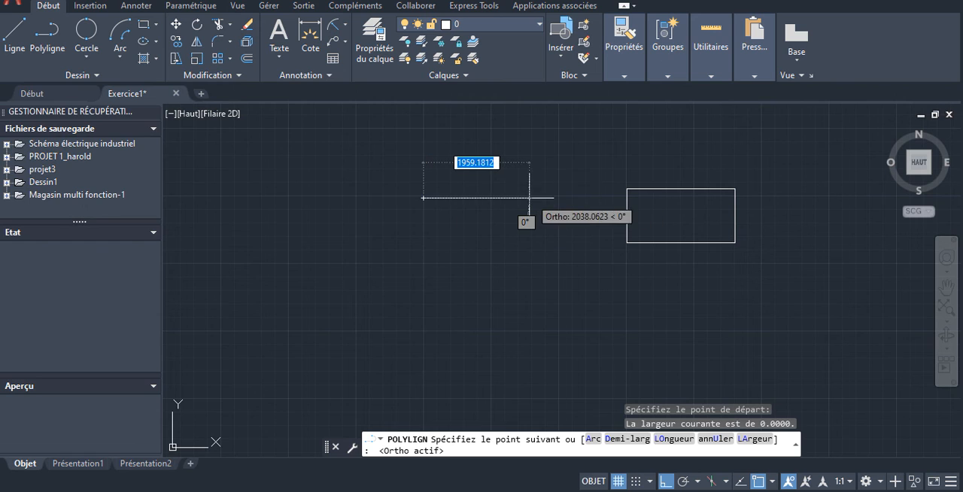
text(2000)
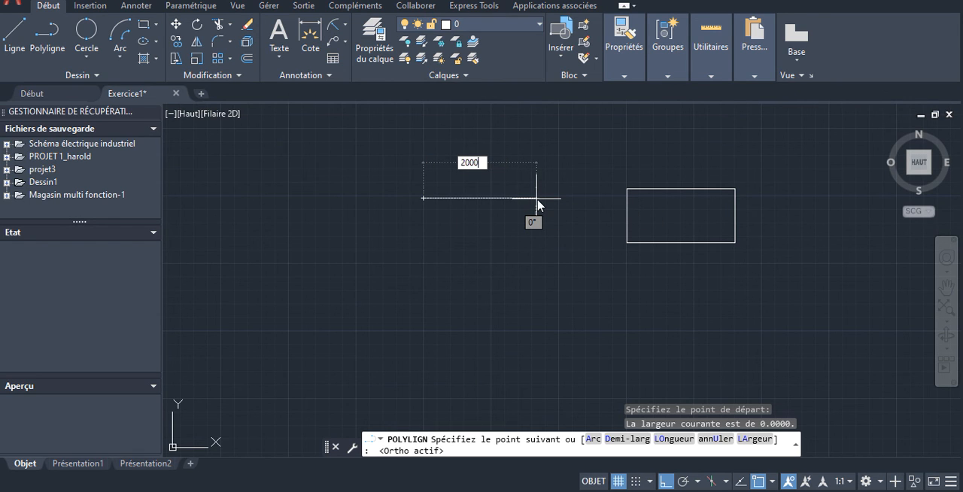
key(Return)
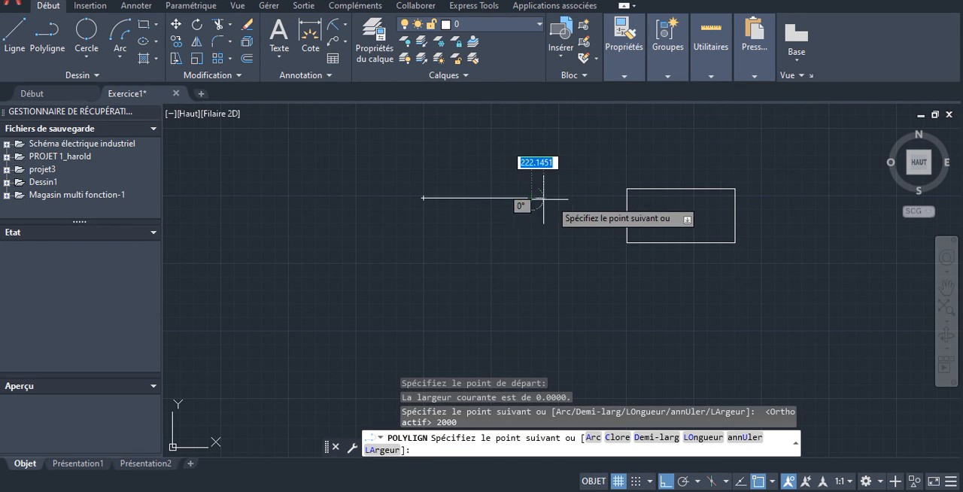
text(1000)
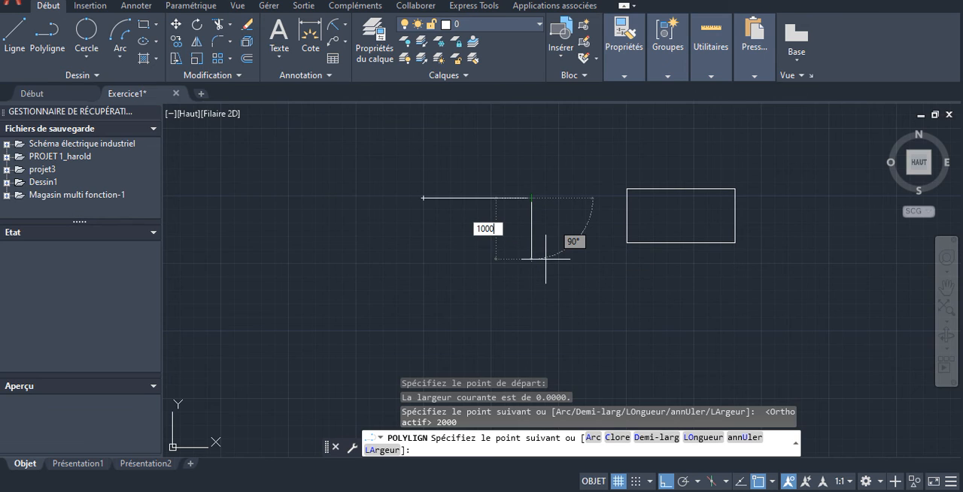
key(Return)
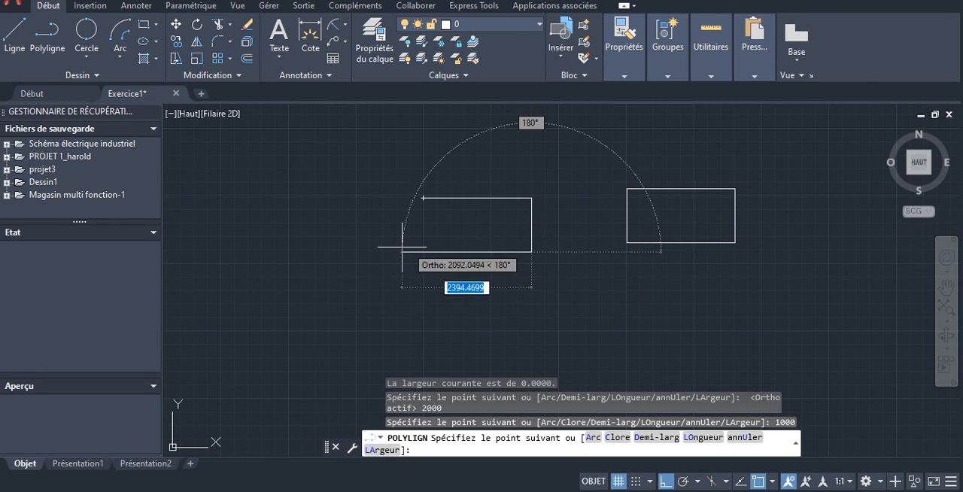
text(200)
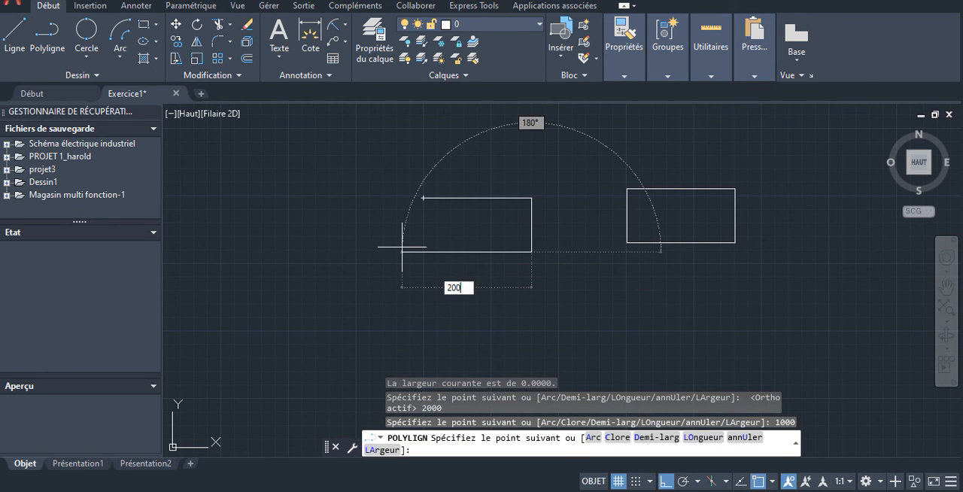
key(Return)
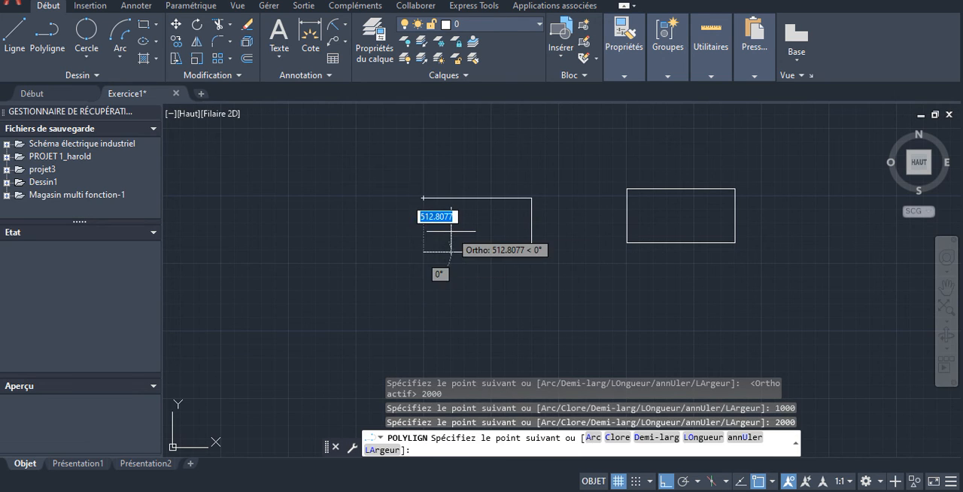
click(424, 198)
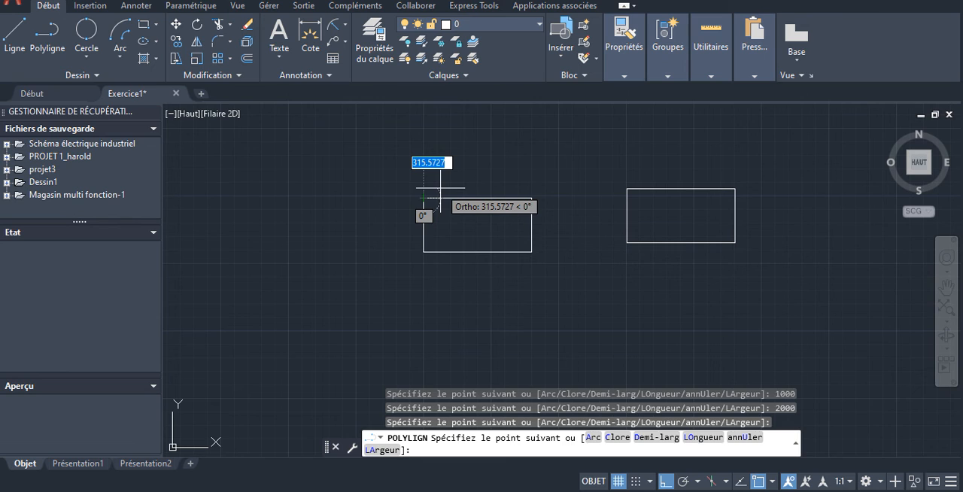
key(Escape)
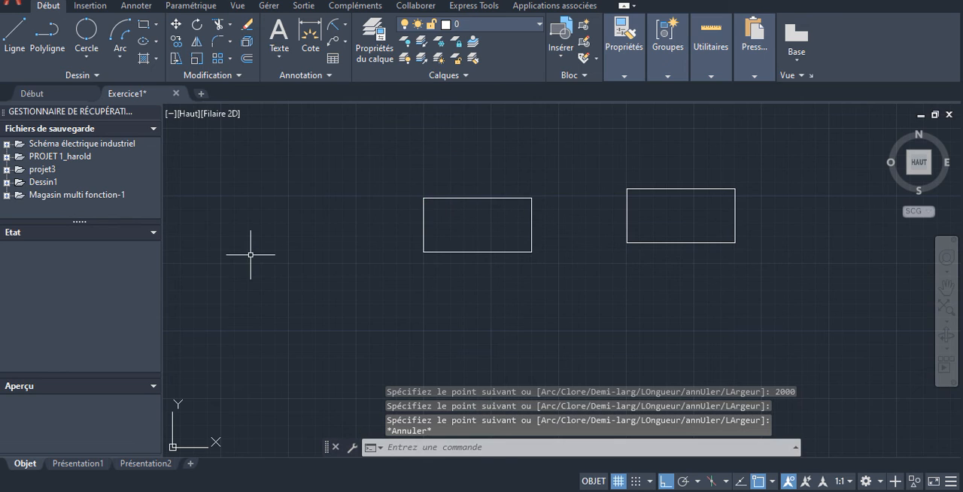
click(504, 197)
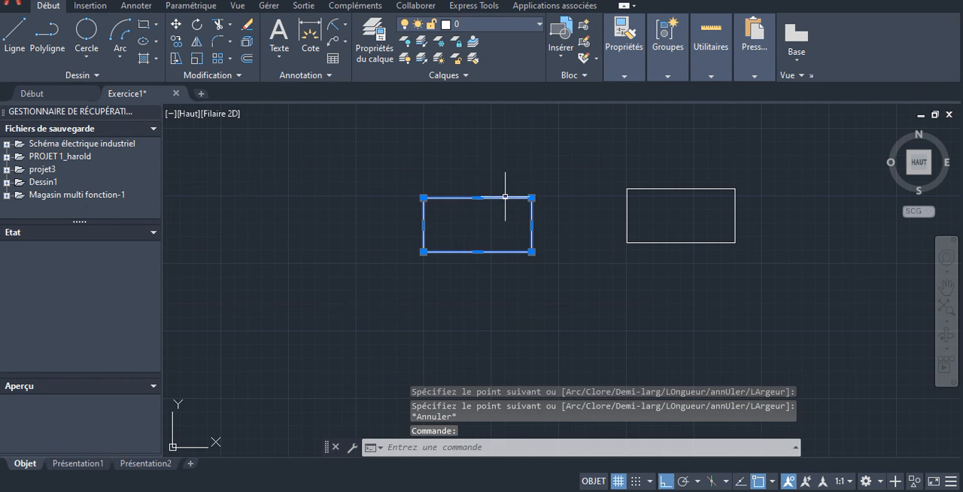
click(177, 27)
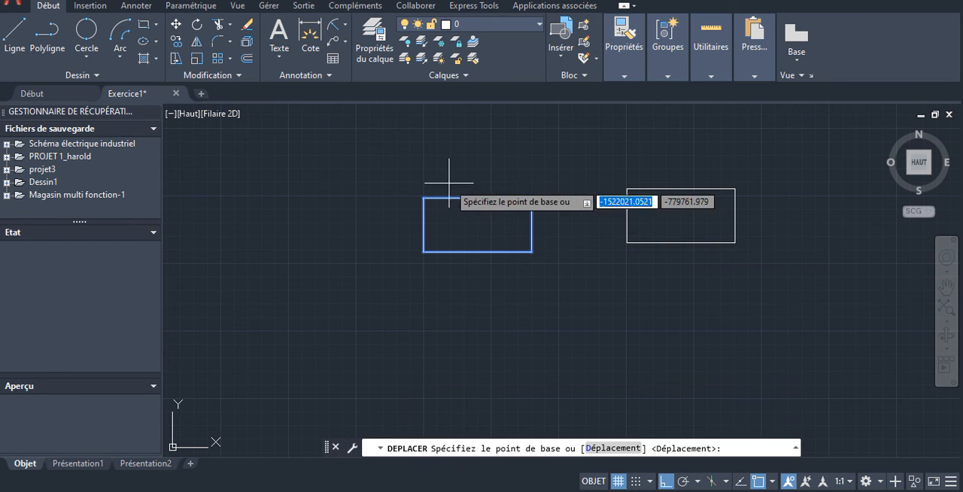
click(424, 198)
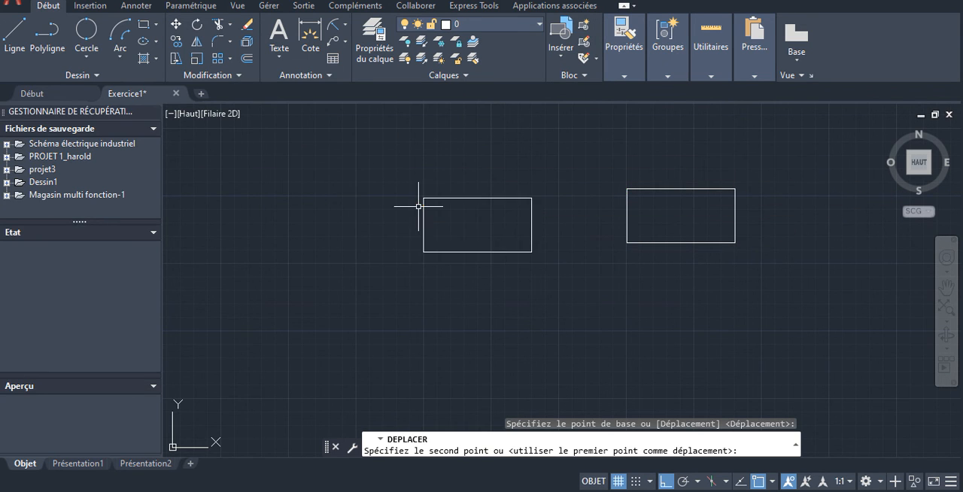
key(Escape)
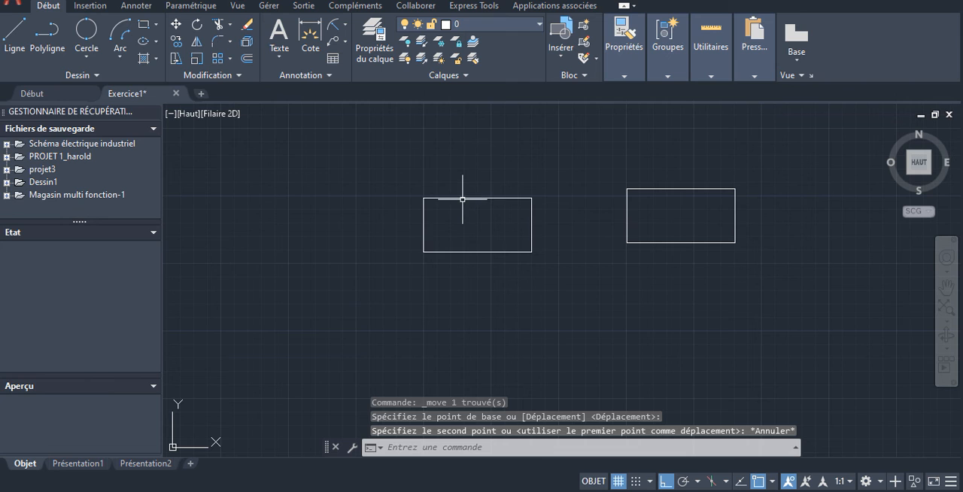
- Move the polyline rectangle from its upper-left corner onto the other rectangle's upper-left corner, turning ortho mode off
click(462, 199)
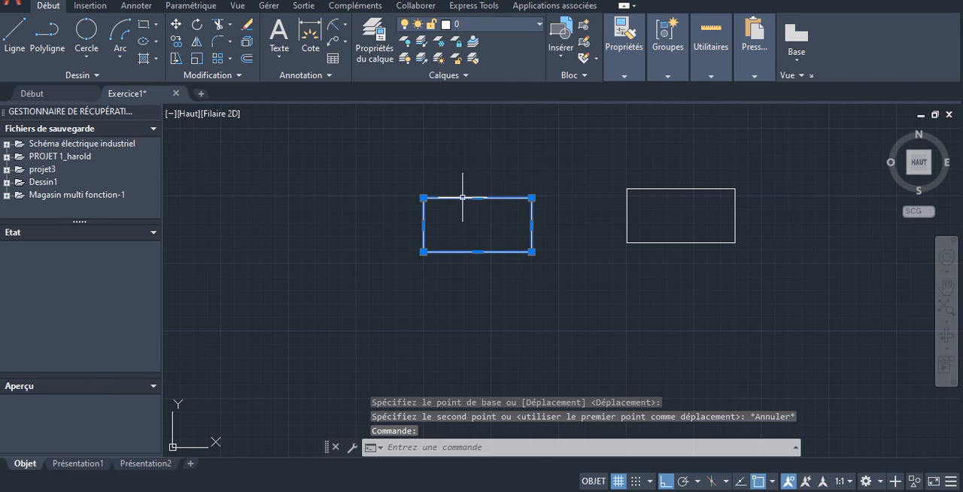
click(176, 25)
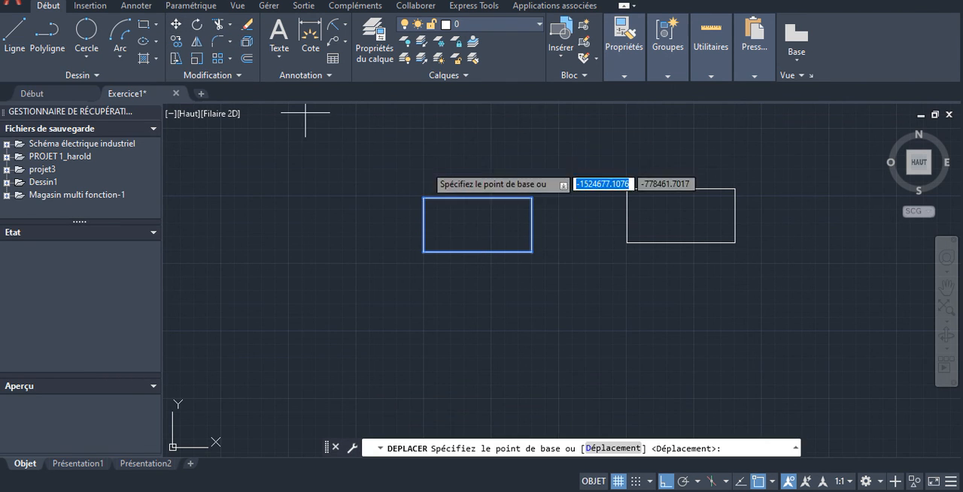
click(423, 198)
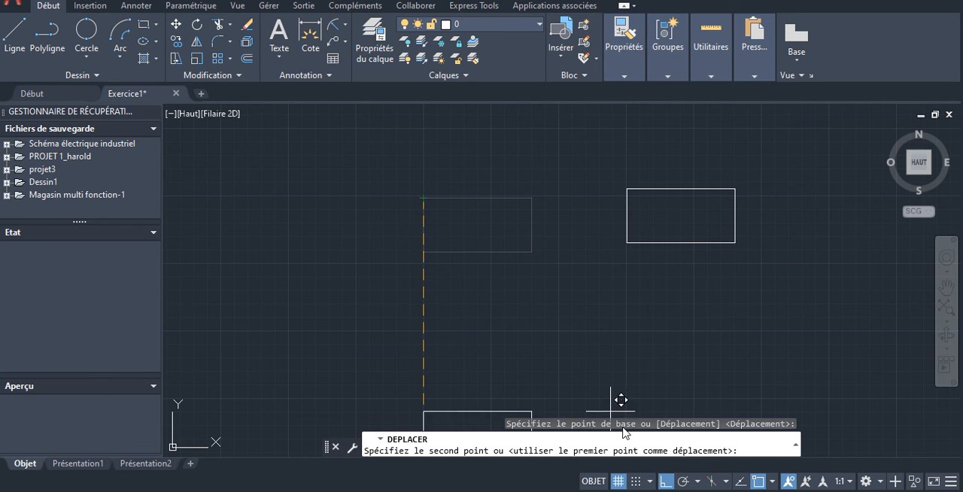
click(665, 482)
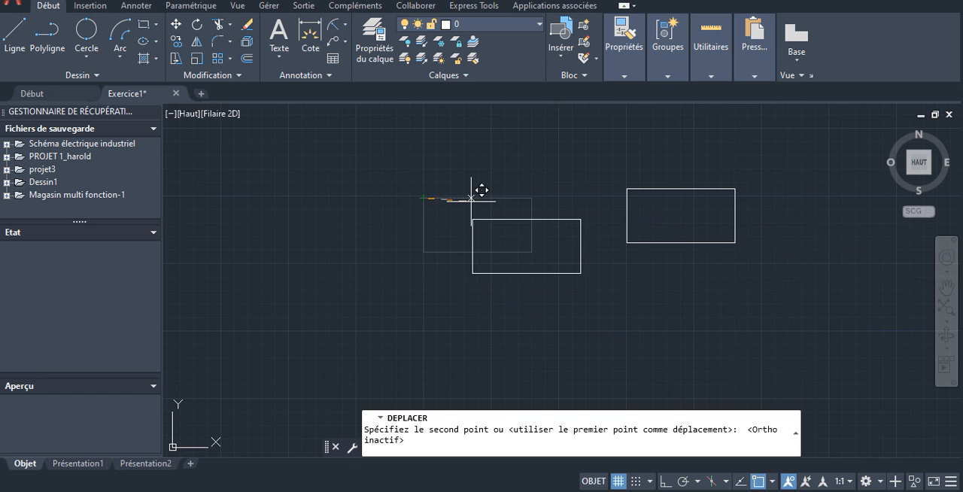
click(628, 187)
scroll(697, 222, up, 4)
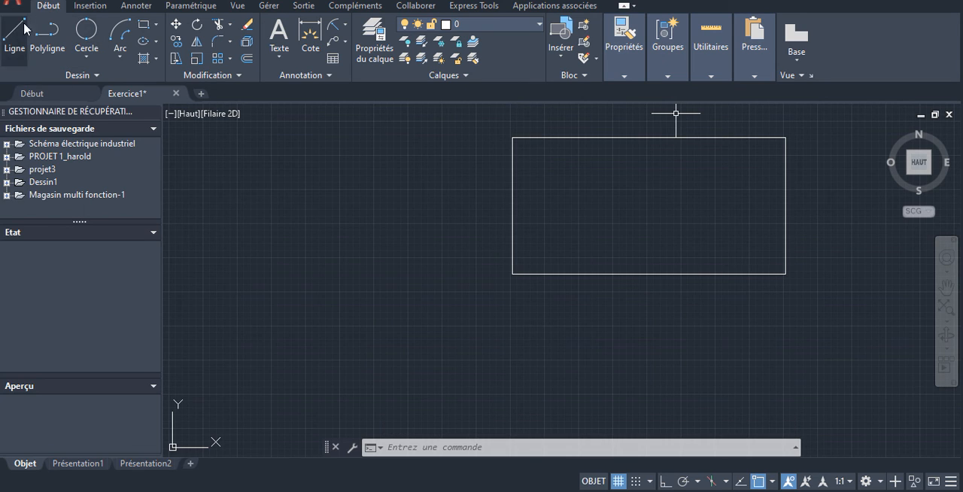
- Draw a square of 2000 by 2000 with the Rectangle command, above and to the left of the 2000 by 1000 rectangle
click(155, 25)
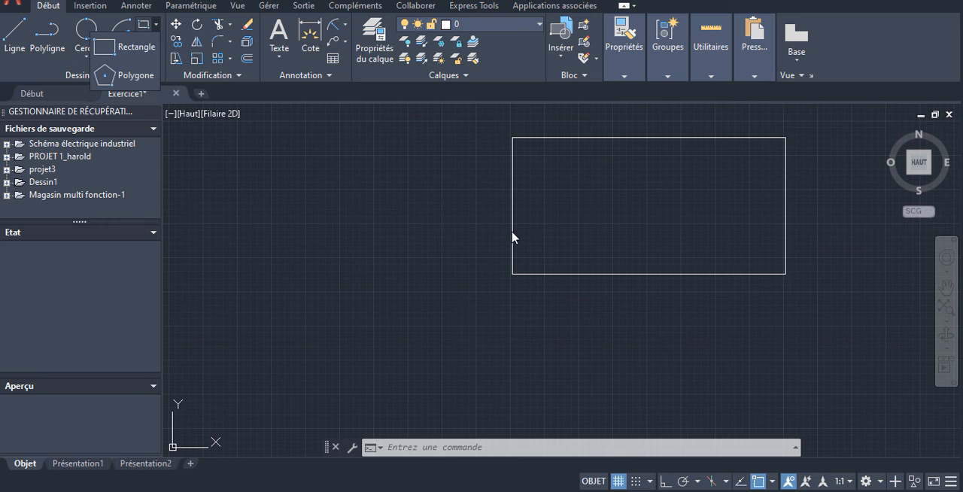
click(127, 52)
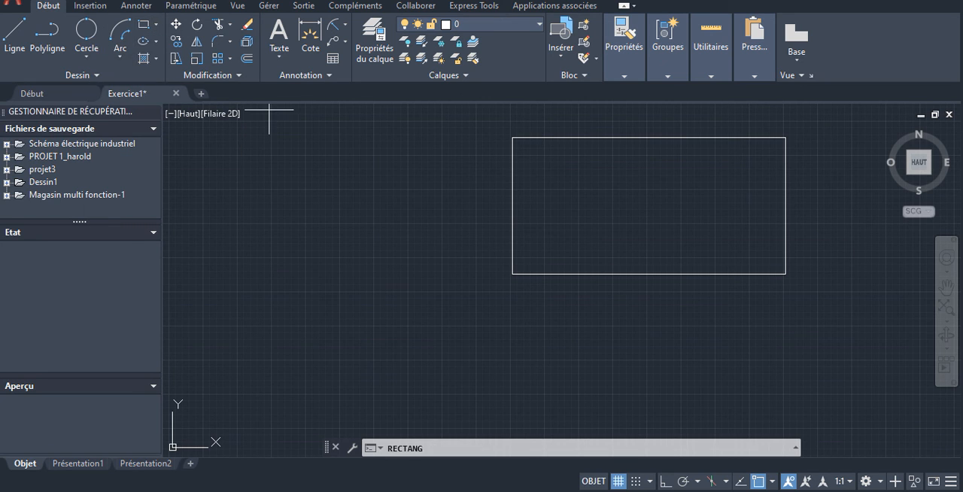
scroll(697, 221, down, 10)
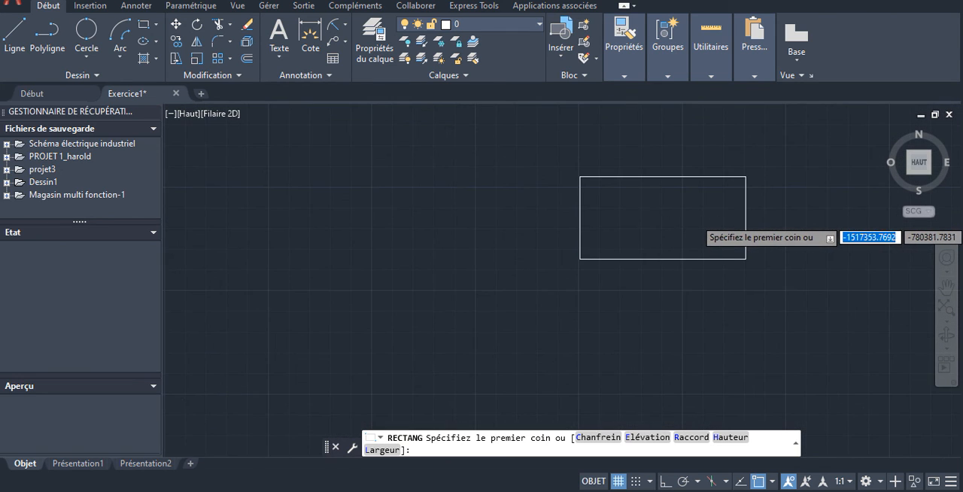
scroll(895, 175, down, 8)
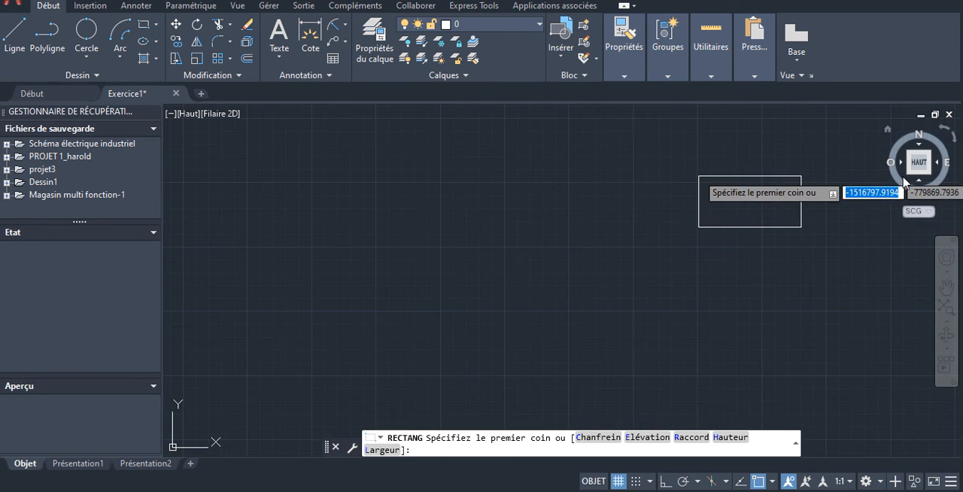
click(145, 28)
scroll(884, 164, up, 3)
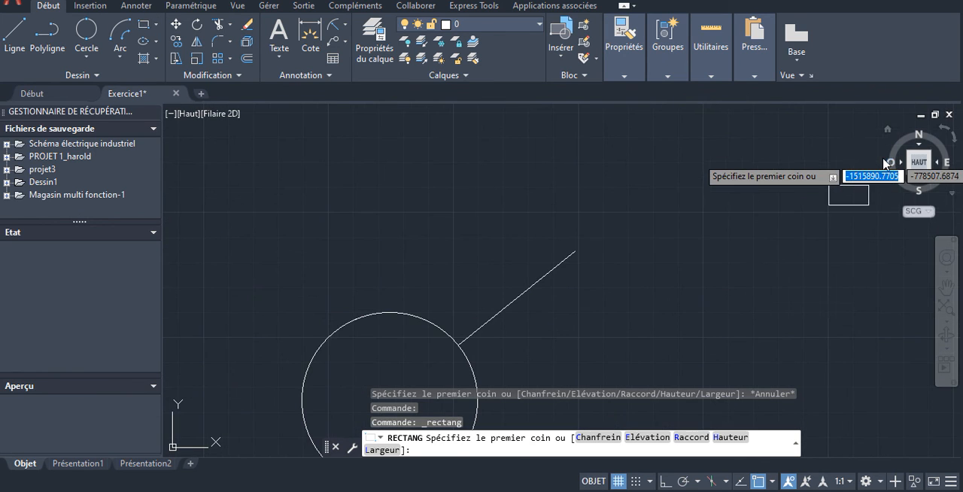
click(703, 163)
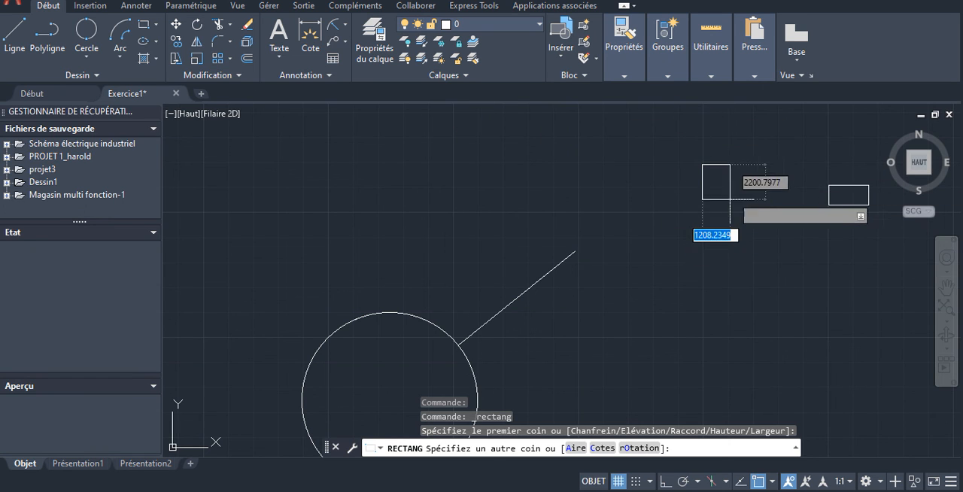
text(200)
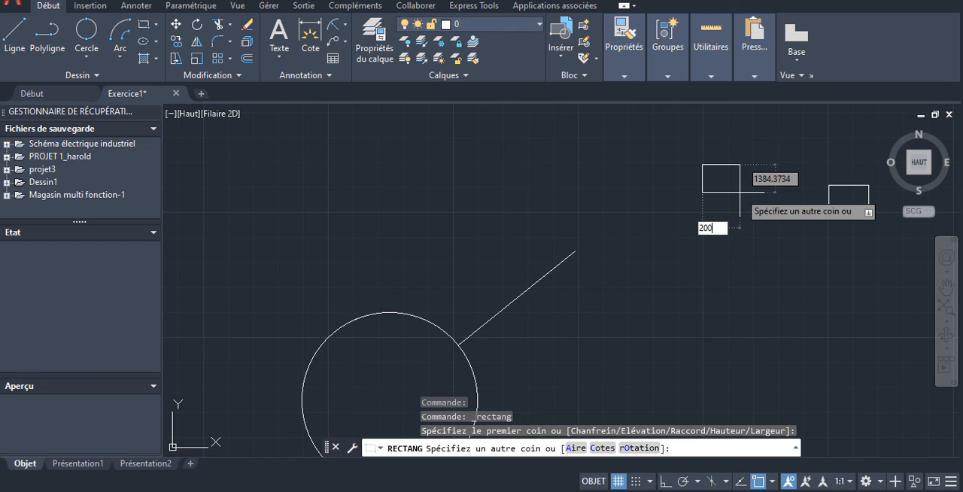
key(Tab)
text(20)
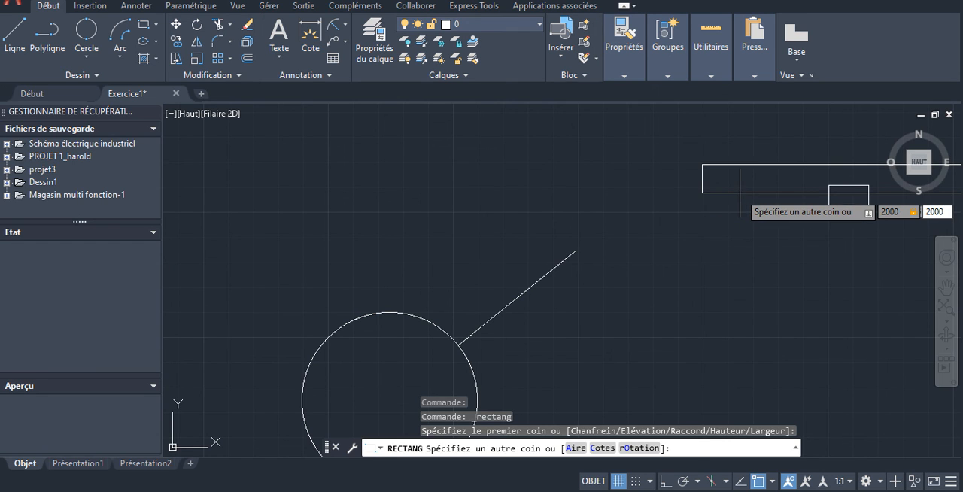
key(Return)
scroll(731, 116, up, 3)
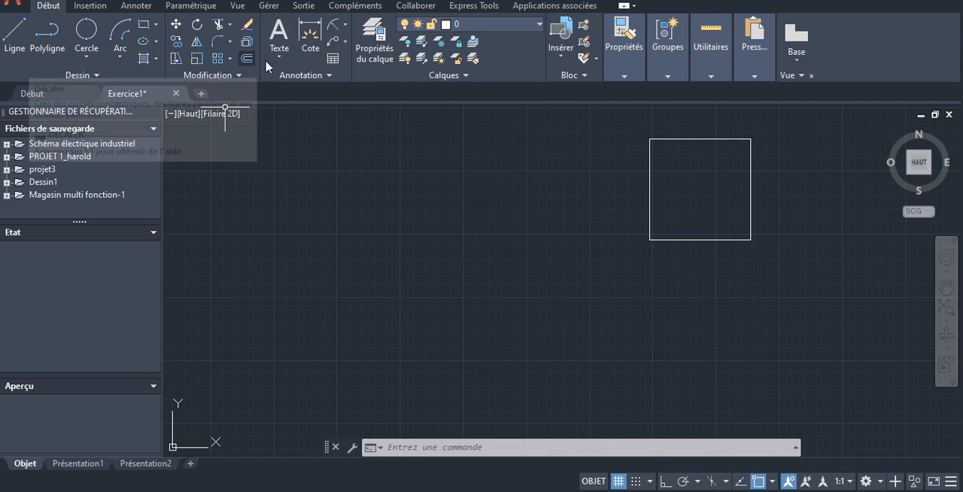
- Draw a six-sided polygon, inscribed in a circle, centred on the left end of the R8000 dimension line and reaching the large circle's upper-right edge
click(157, 25)
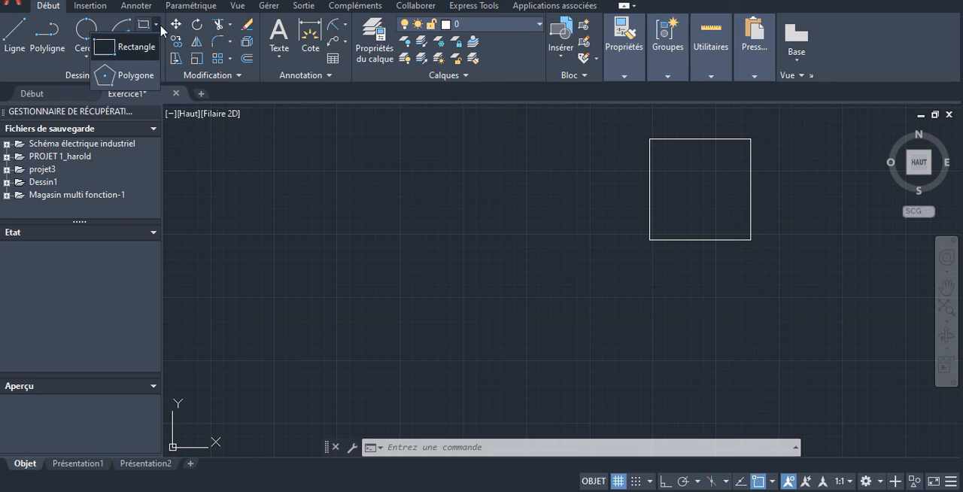
click(124, 78)
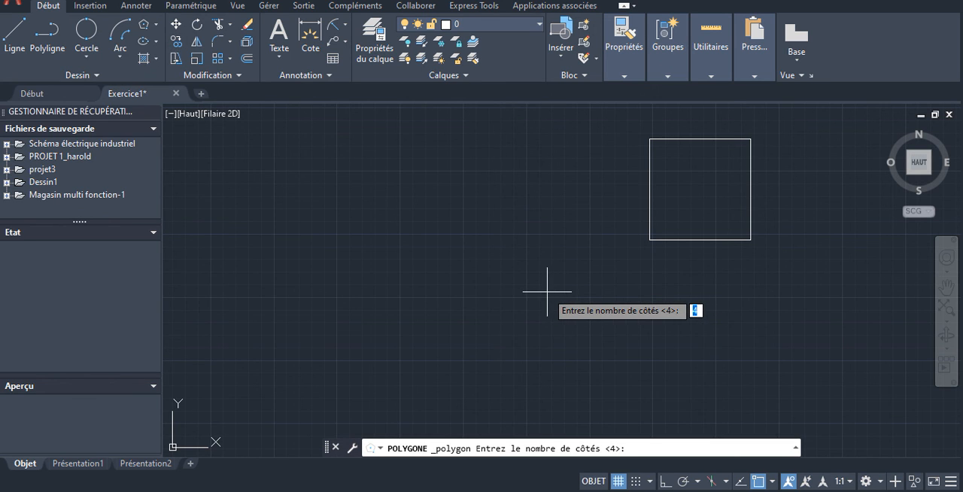
click(155, 24)
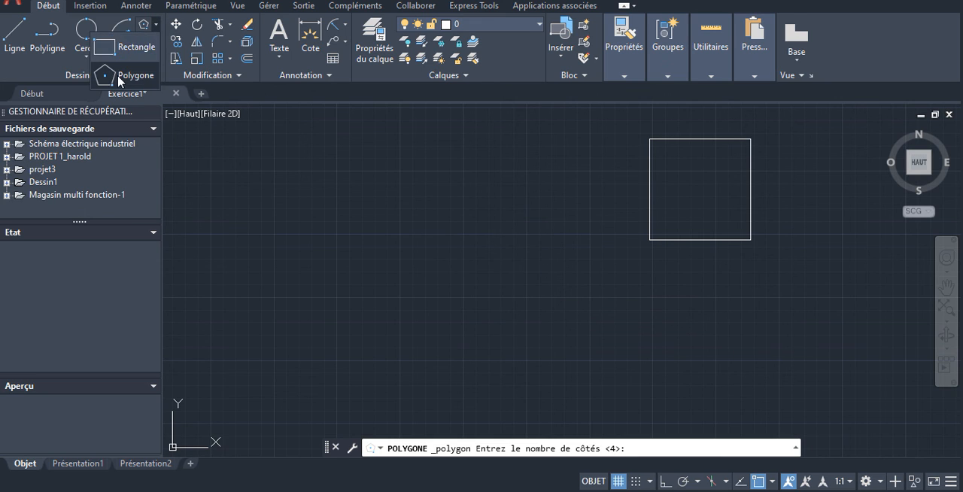
click(121, 77)
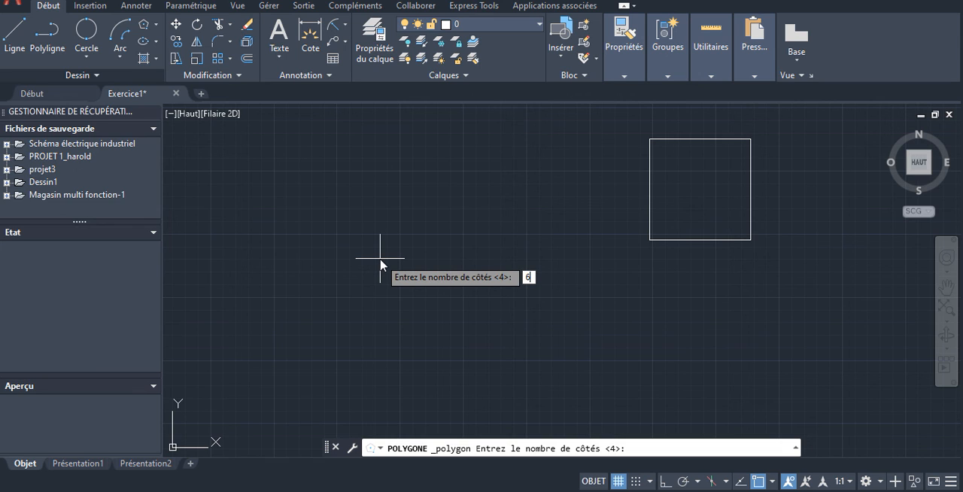
key(Return)
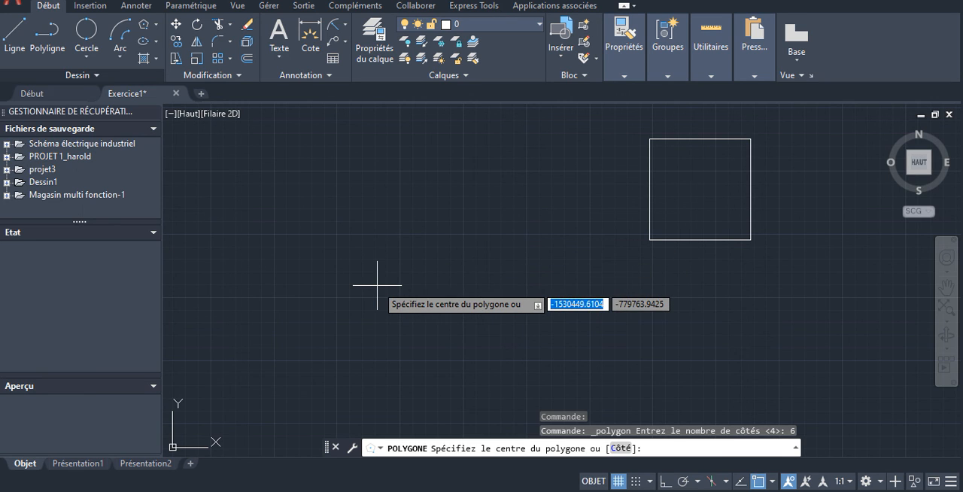
scroll(397, 295, down, 4)
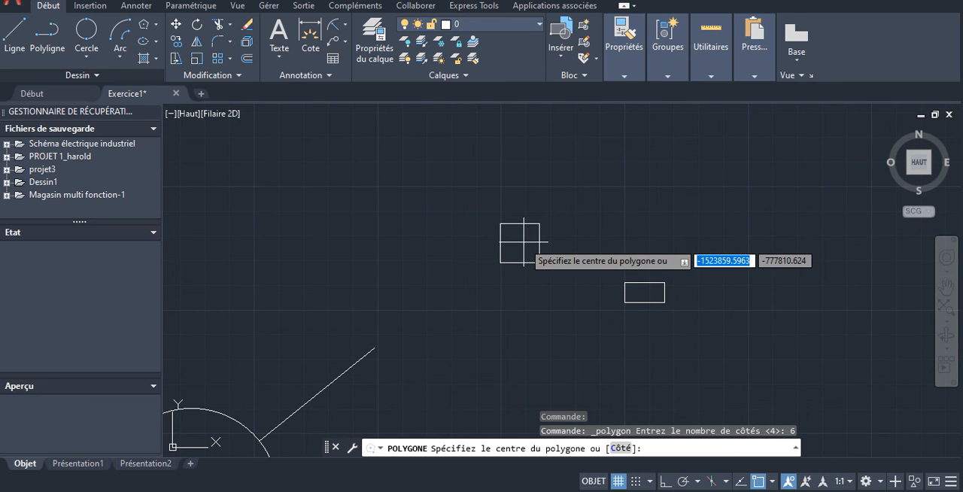
scroll(511, 241, up, 1)
scroll(534, 242, down, 4)
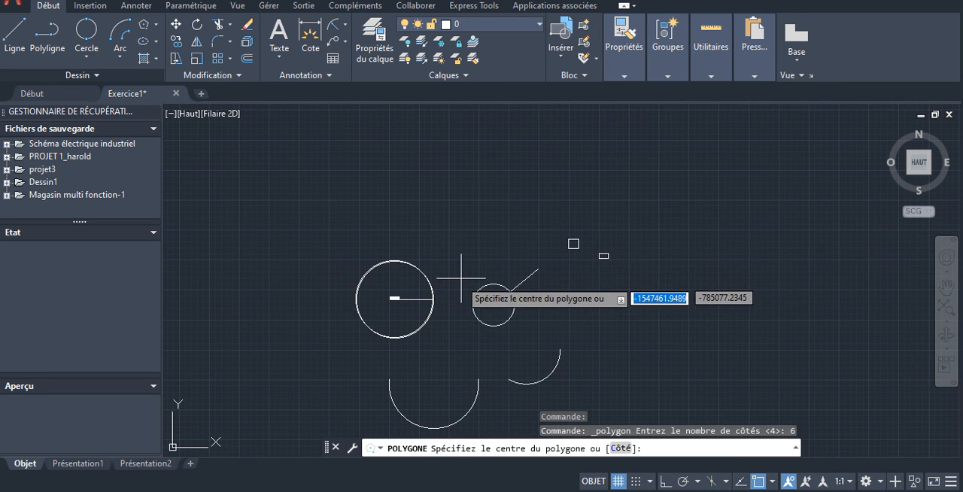
scroll(393, 297, up, 5)
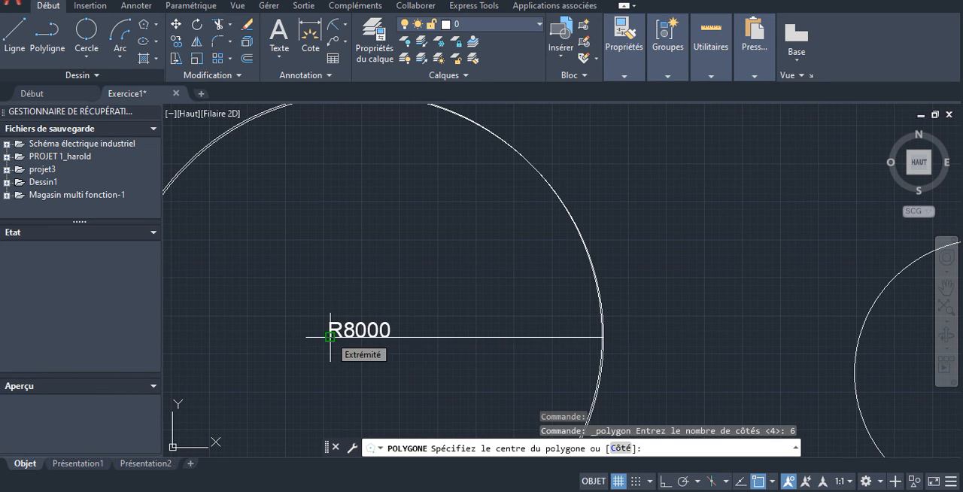
scroll(480, 275, down, 4)
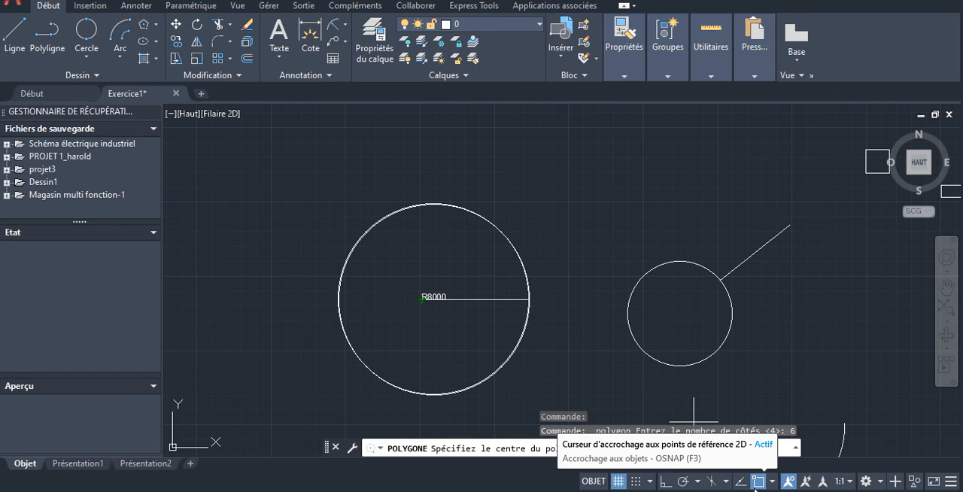
click(759, 482)
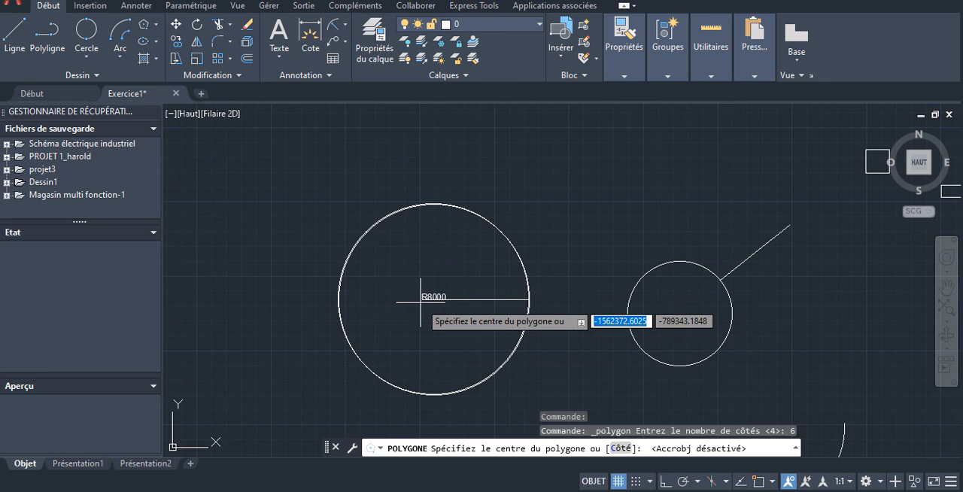
click(757, 482)
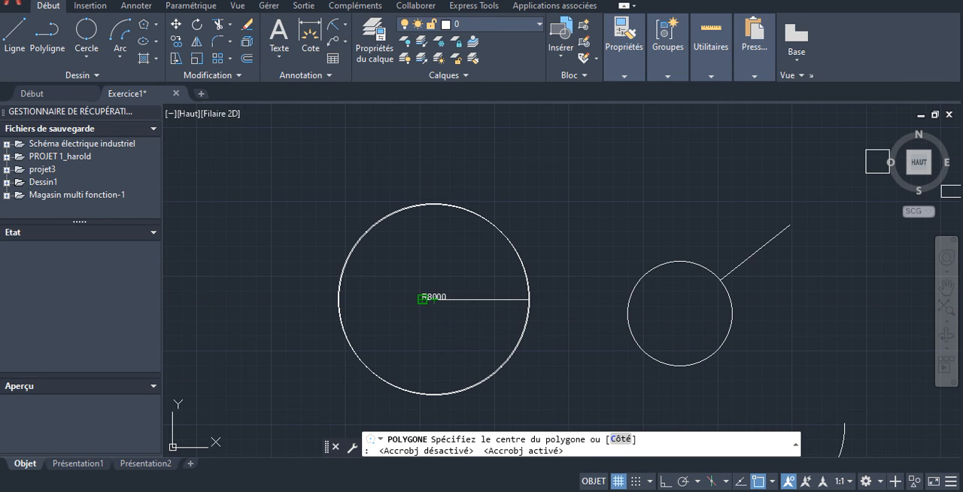
click(422, 299)
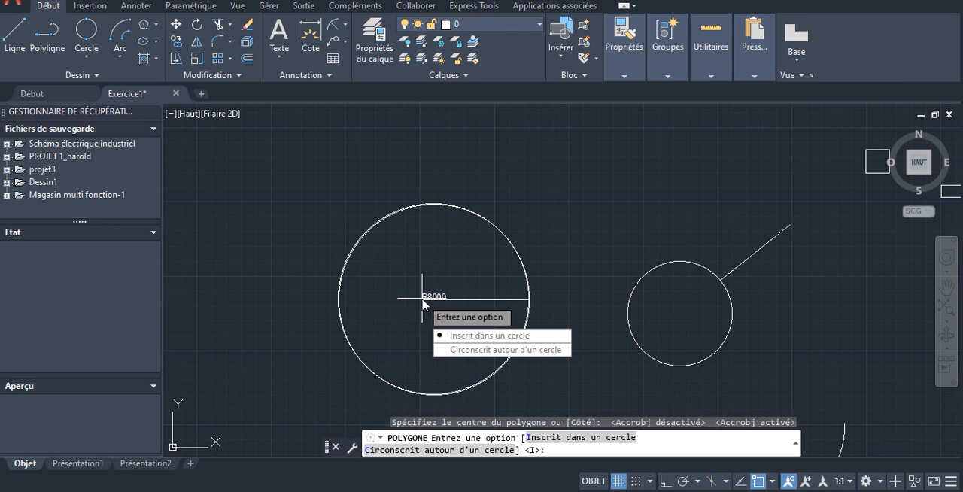
click(485, 334)
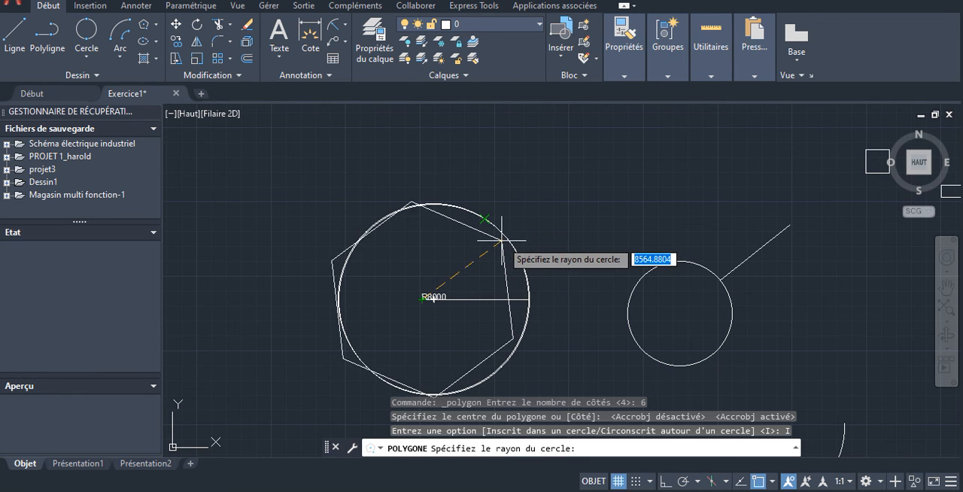
click(502, 235)
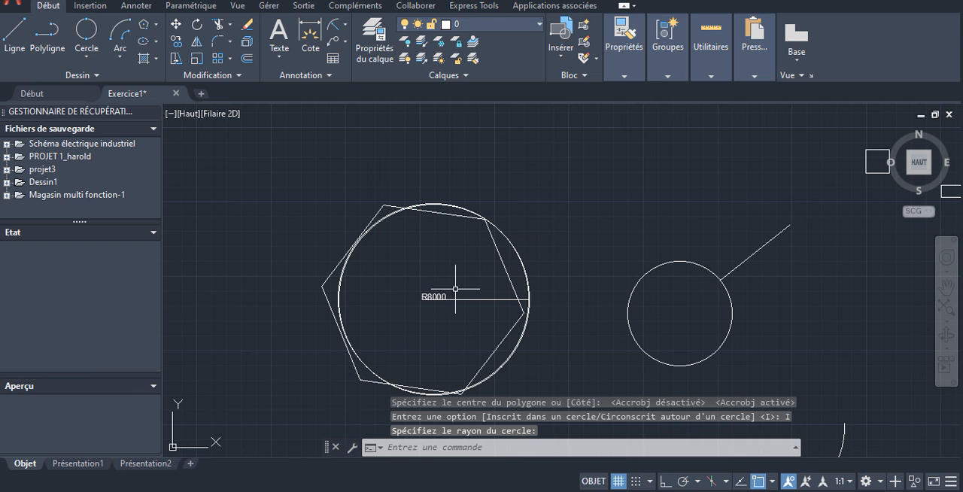
- Try to move the off-centre hexagon from its leftmost vertex towards the large circle
scroll(426, 300, up, 8)
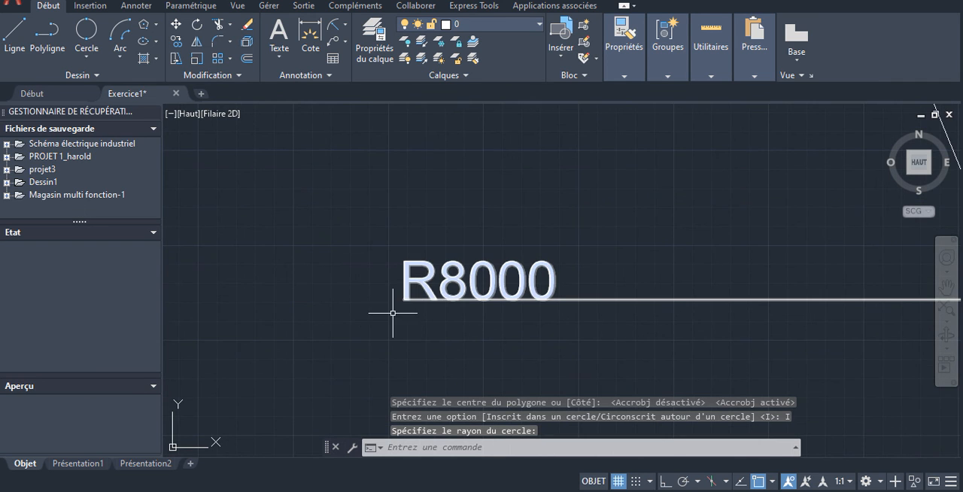
scroll(659, 237, down, 6)
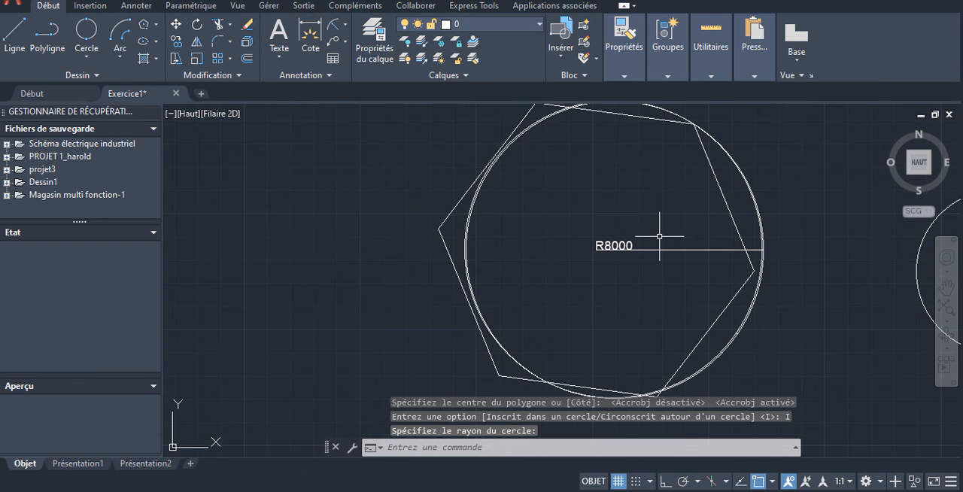
click(608, 113)
scroll(591, 274, down, 7)
scroll(591, 274, up, 5)
scroll(619, 266, up, 6)
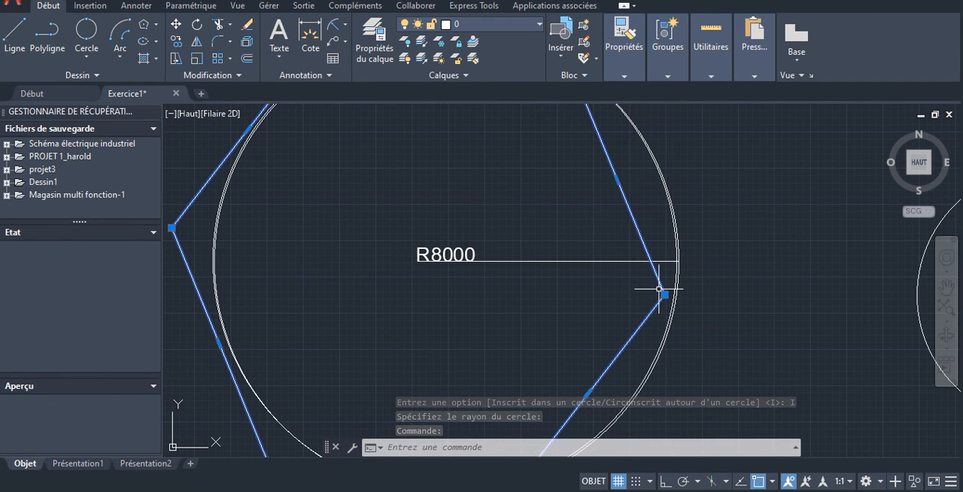
scroll(655, 290, down, 5)
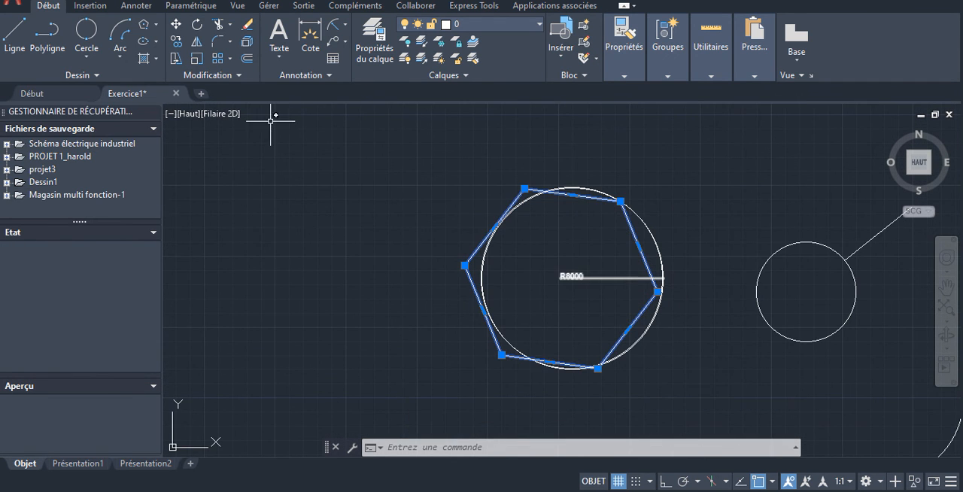
click(175, 24)
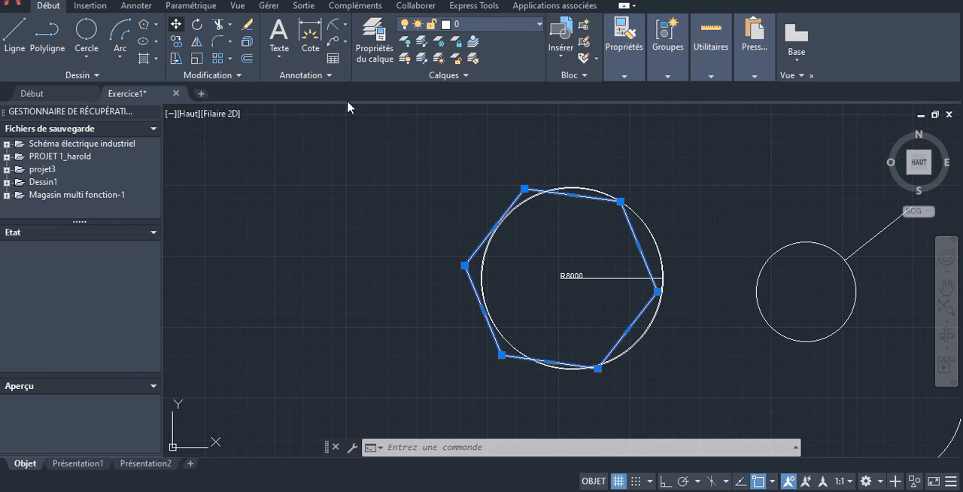
click(465, 265)
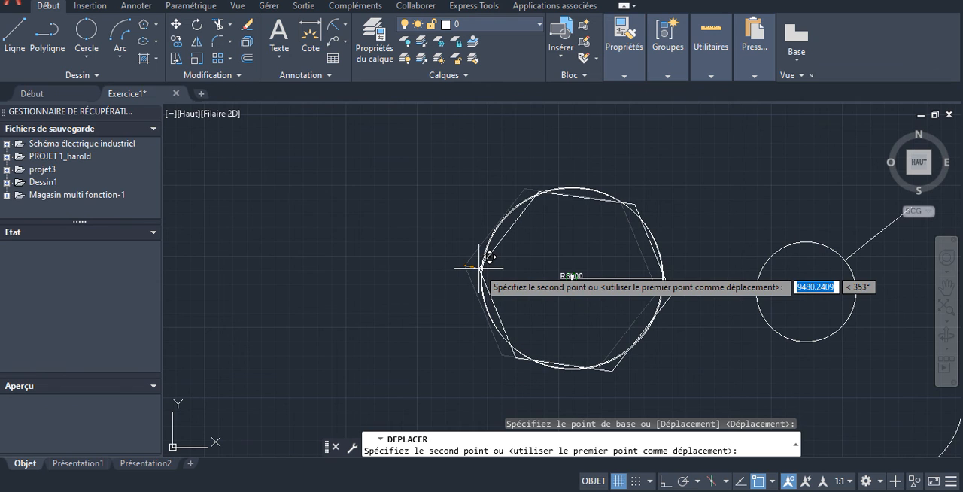
key(Escape)
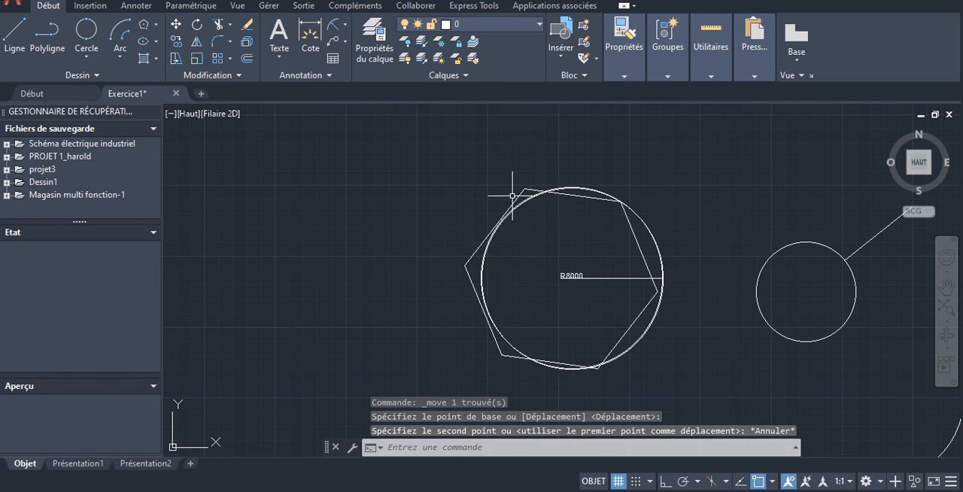
- Delete the off-centre hexagon from the large circle
click(517, 188)
click(523, 188)
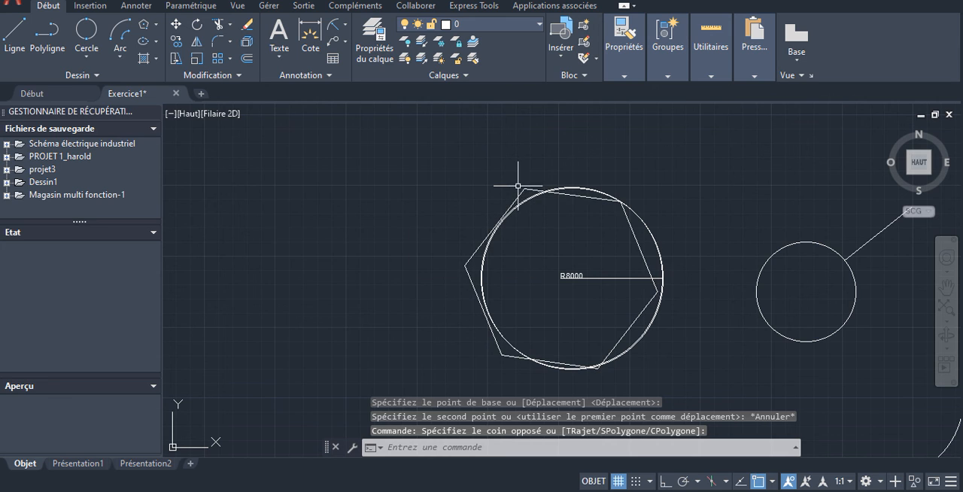
click(523, 190)
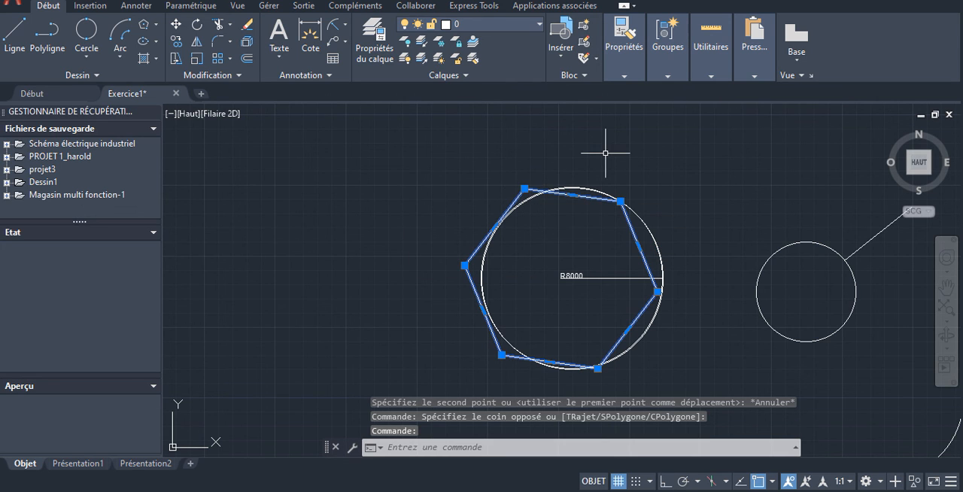
key(Delete)
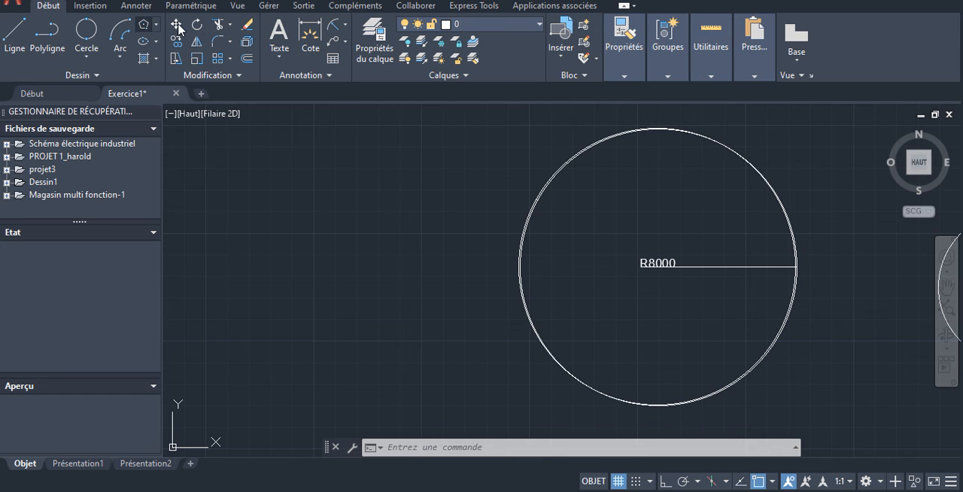
- Draw a six-sided polygon, inscribed in a circle, centred on the R8000 circle's centre with its radius reaching the circle's upper-right edge
key(Return)
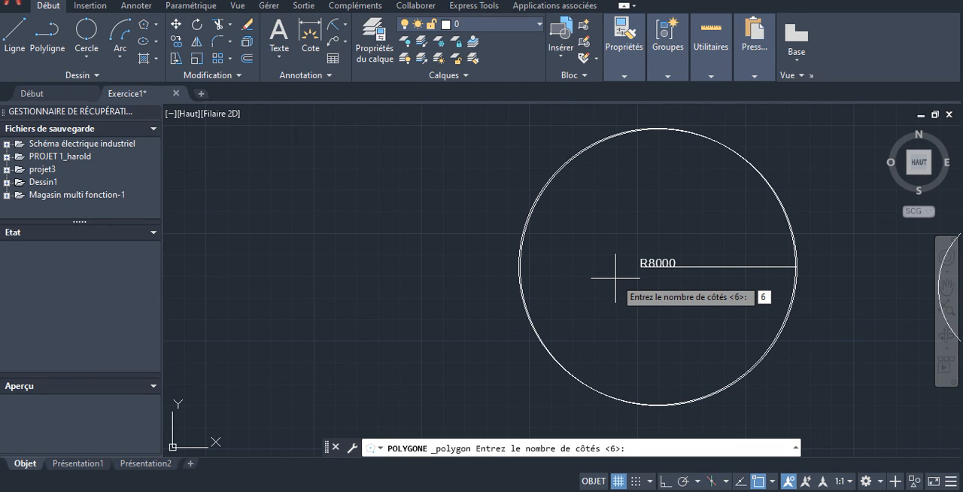
key(Return)
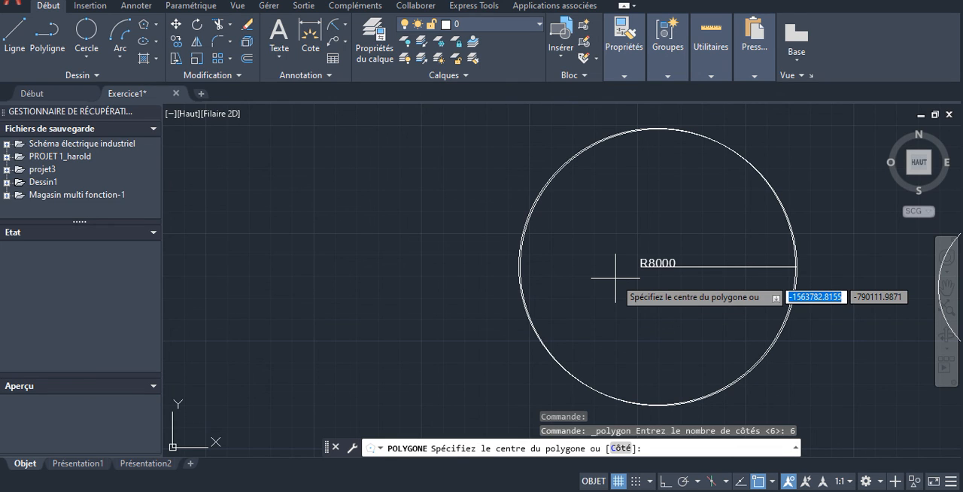
click(656, 266)
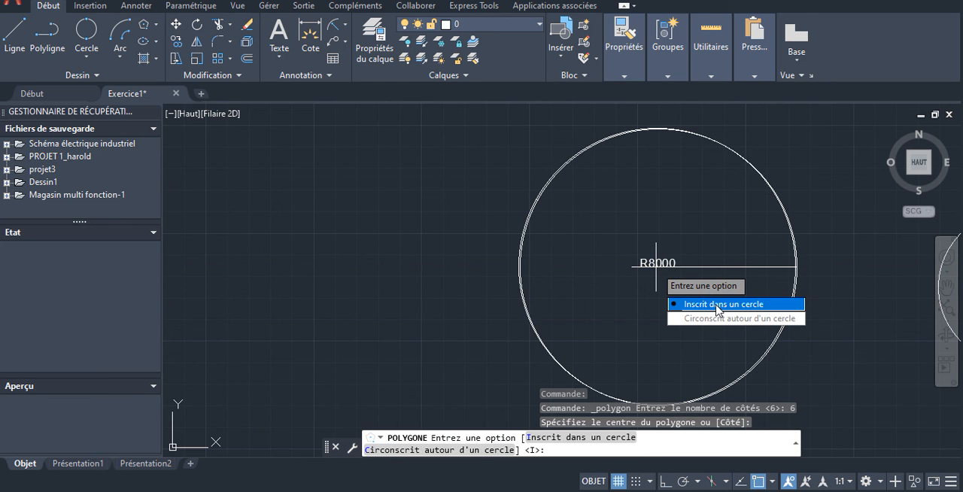
key(Return)
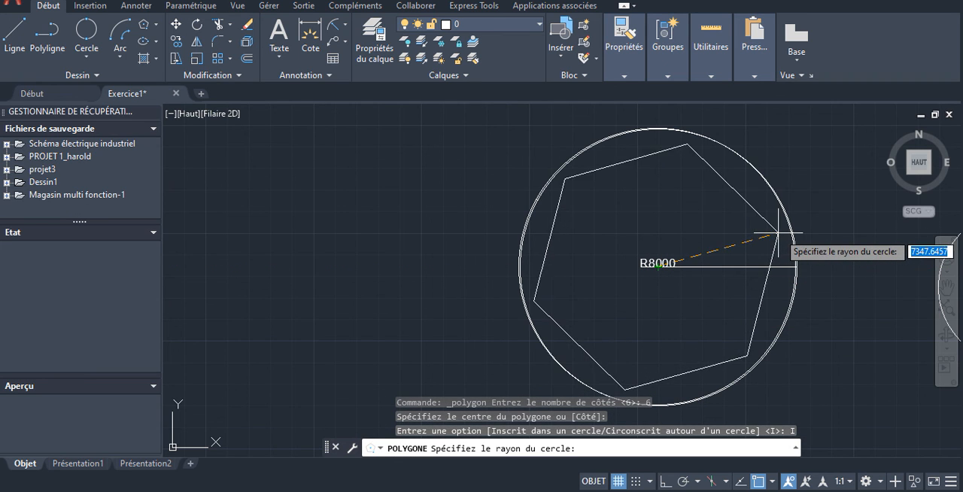
text(8000)
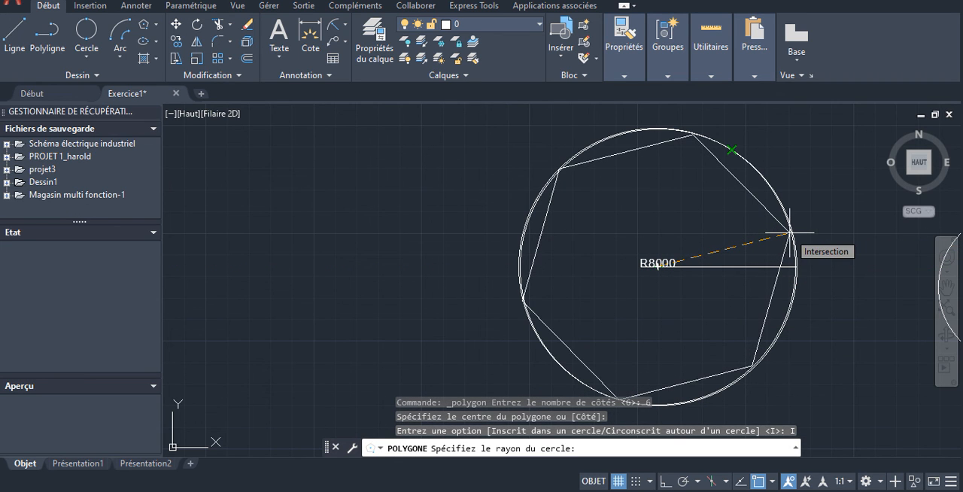
key(Return)
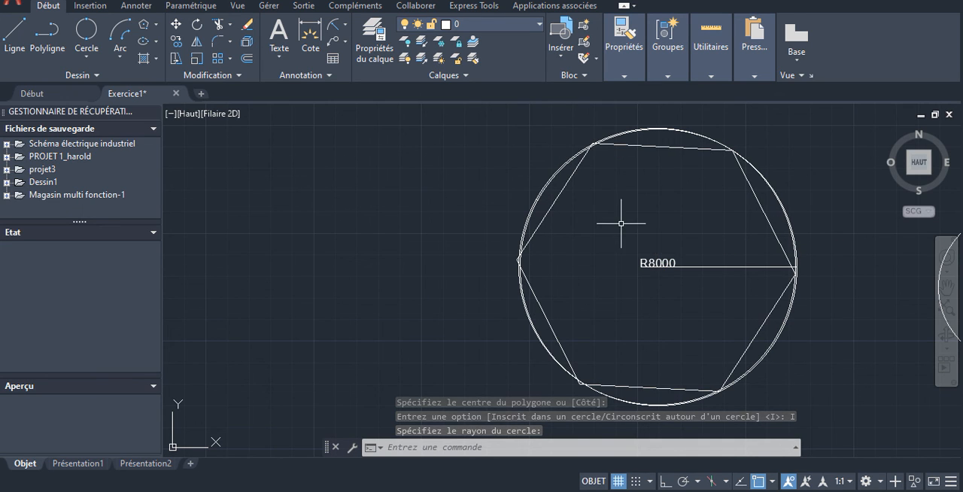
scroll(621, 219, down, 4)
scroll(666, 216, up, 2)
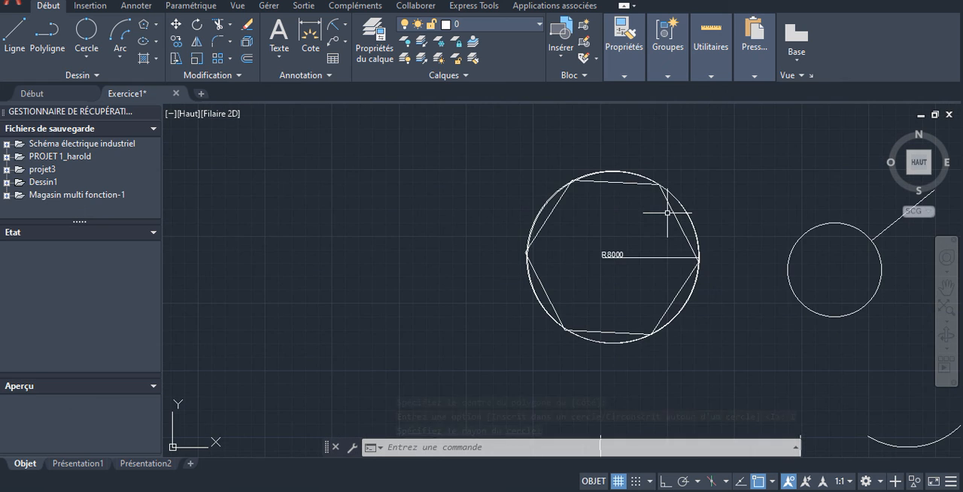
scroll(672, 202, up, 2)
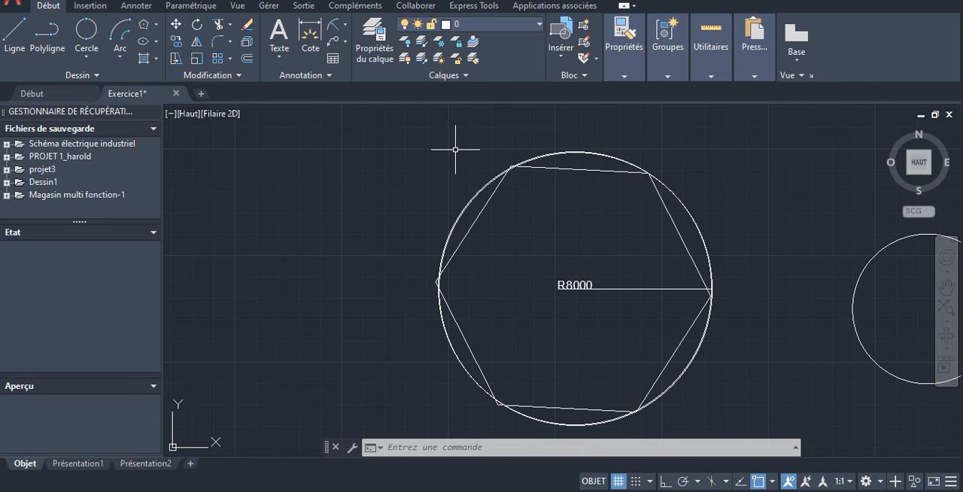
scroll(723, 229, down, 2)
scroll(713, 232, up, 2)
scroll(711, 232, down, 4)
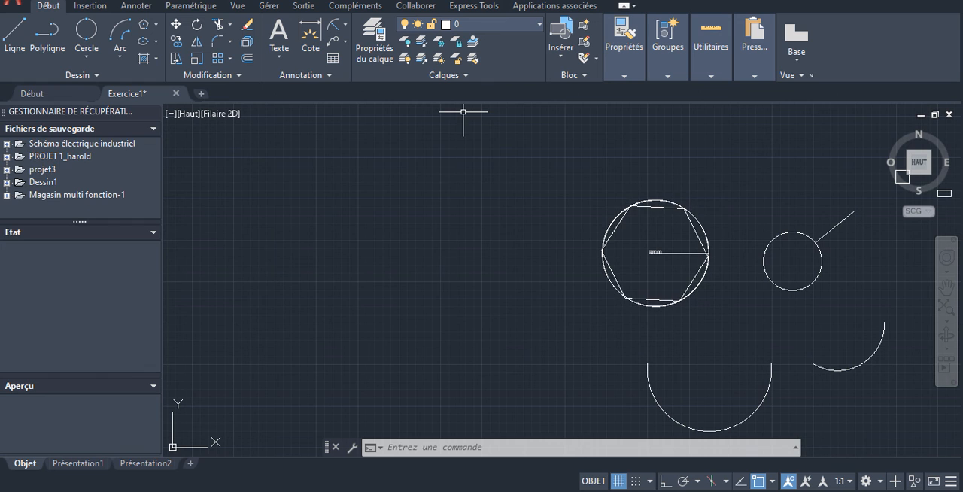
- Draw a six-sided polygon circumscribed about a circle, centred on the R8000 circle's centre with its radius reaching the circle's right edge
click(144, 24)
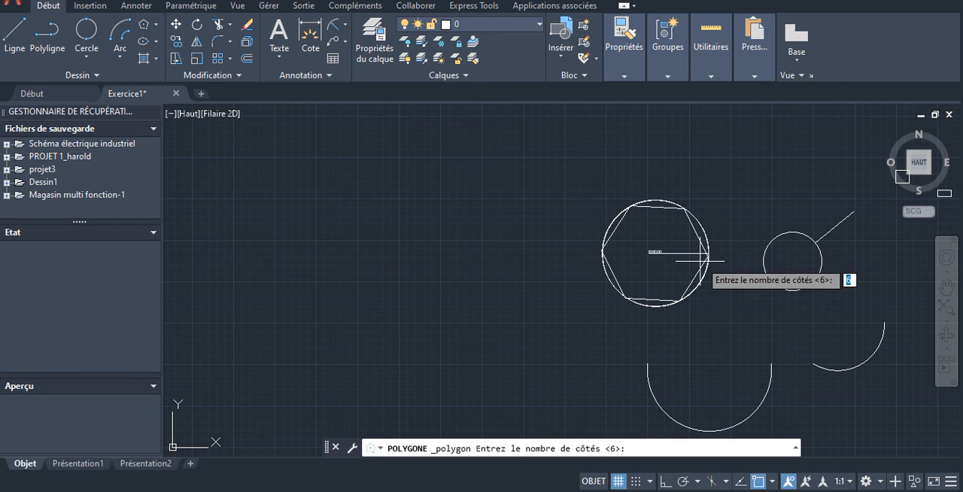
scroll(668, 252, up, 3)
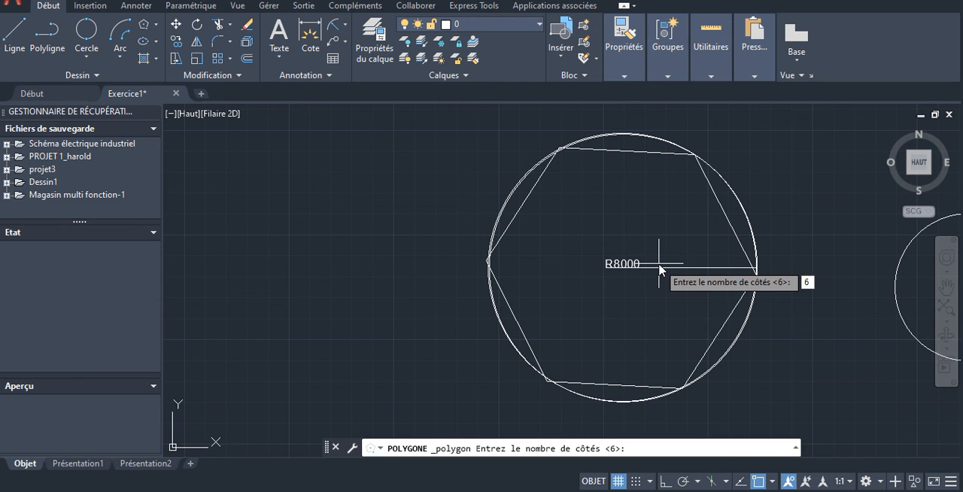
key(Return)
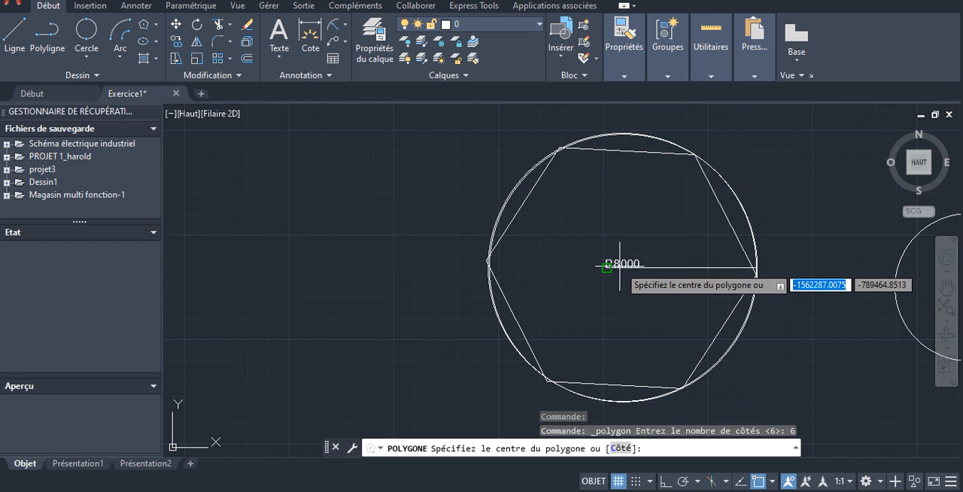
scroll(613, 268, up, 3)
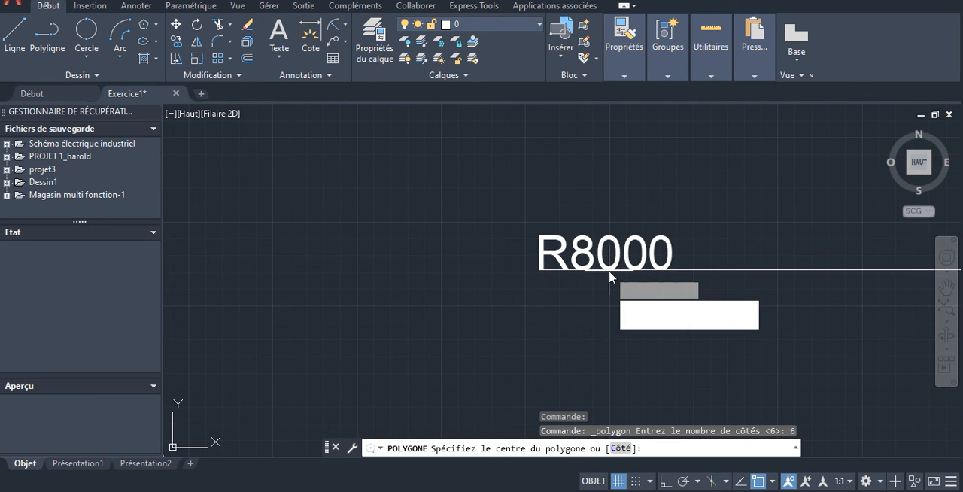
click(609, 270)
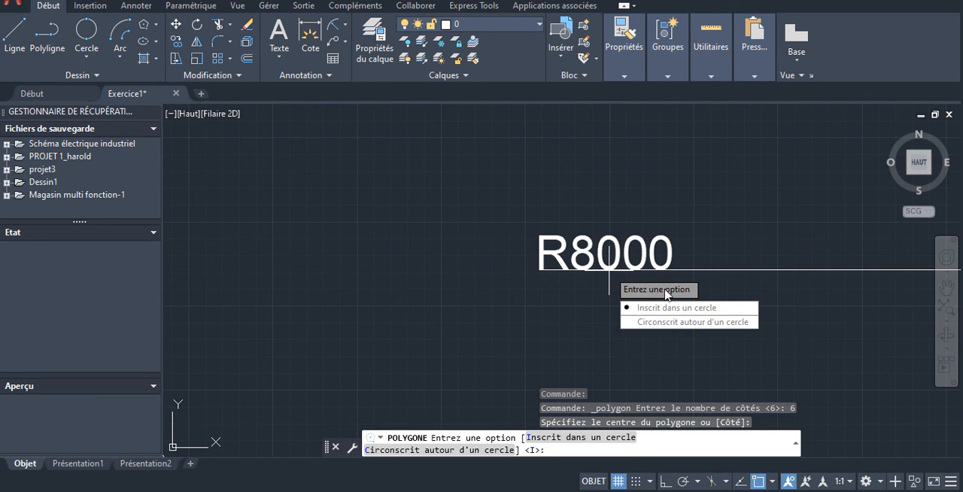
click(674, 322)
scroll(623, 265, down, 3)
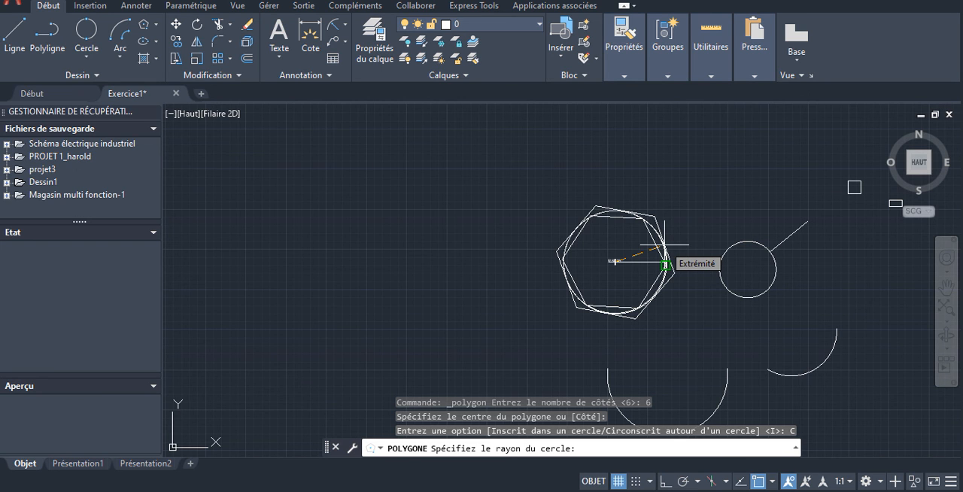
scroll(664, 244, up, 5)
scroll(576, 215, down, 4)
scroll(604, 233, up, 4)
scroll(604, 233, down, 2)
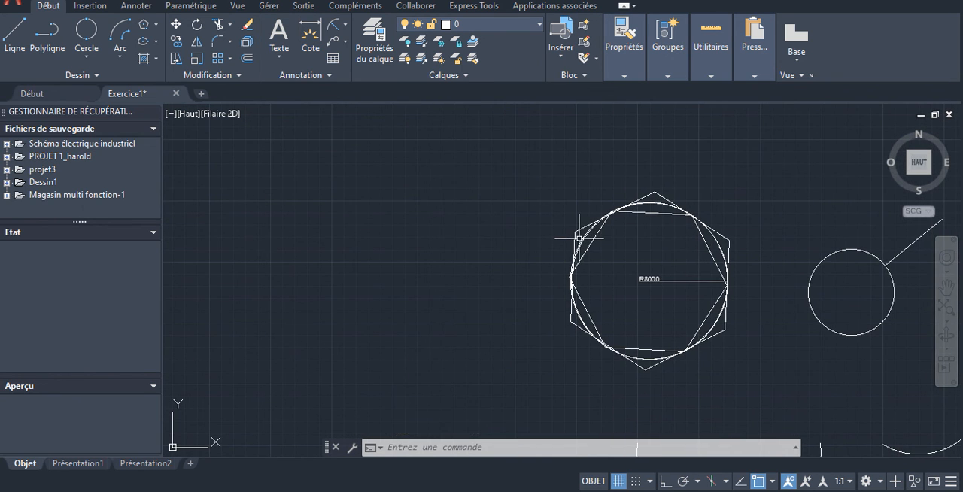
- Begin a centre-based ellipse at the small circle's centre and, with Ortho on, end its first axis about 8200 units horizontally to the right
scroll(518, 220, down, 2)
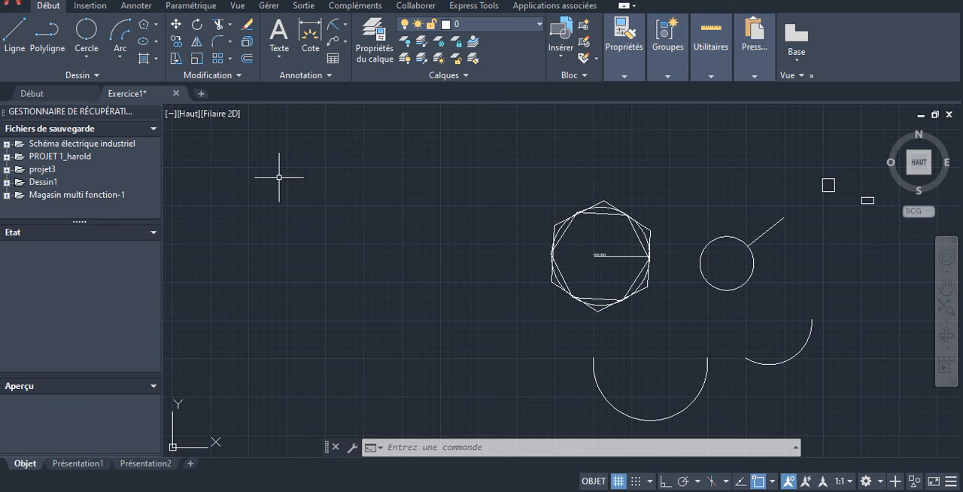
click(156, 26)
click(164, 41)
click(157, 42)
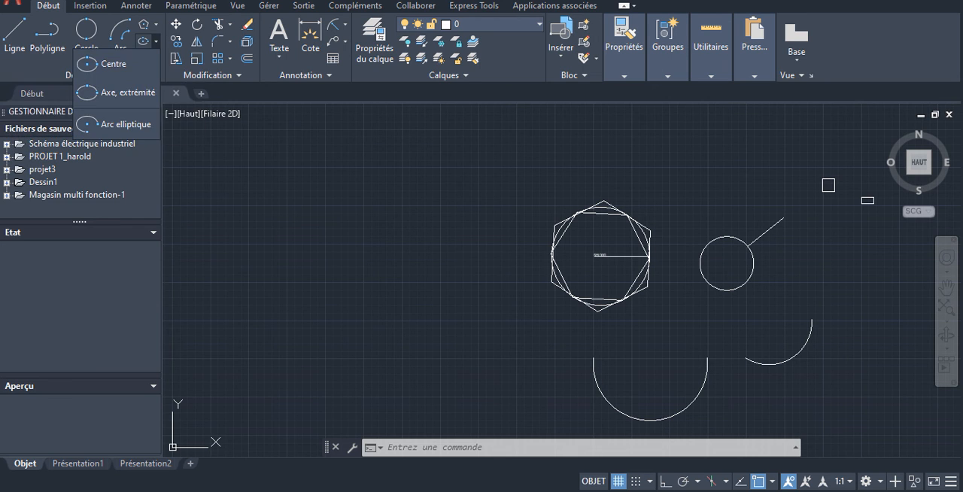
click(156, 42)
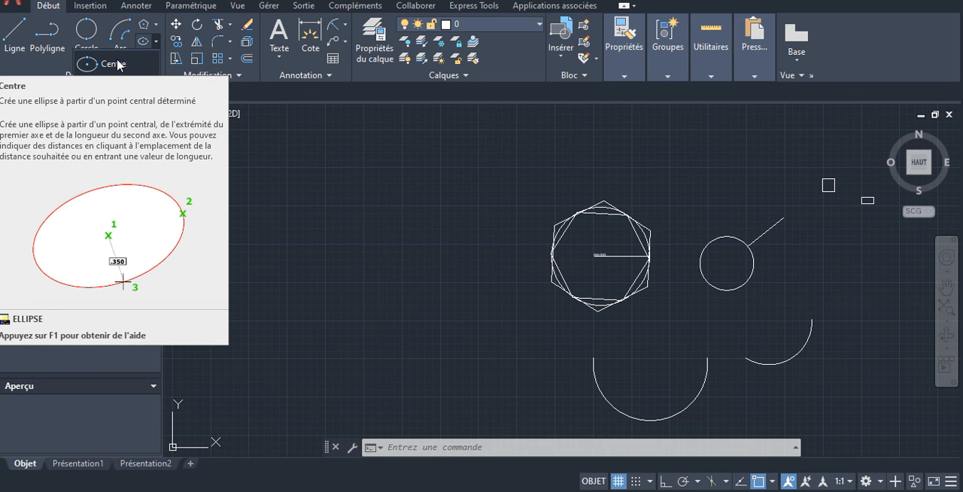
click(111, 65)
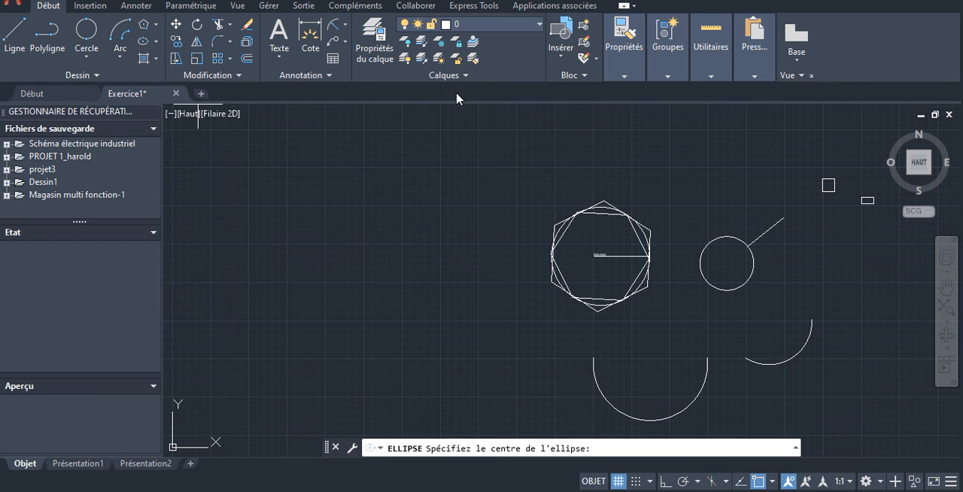
scroll(752, 260, down, 1)
scroll(737, 259, up, 4)
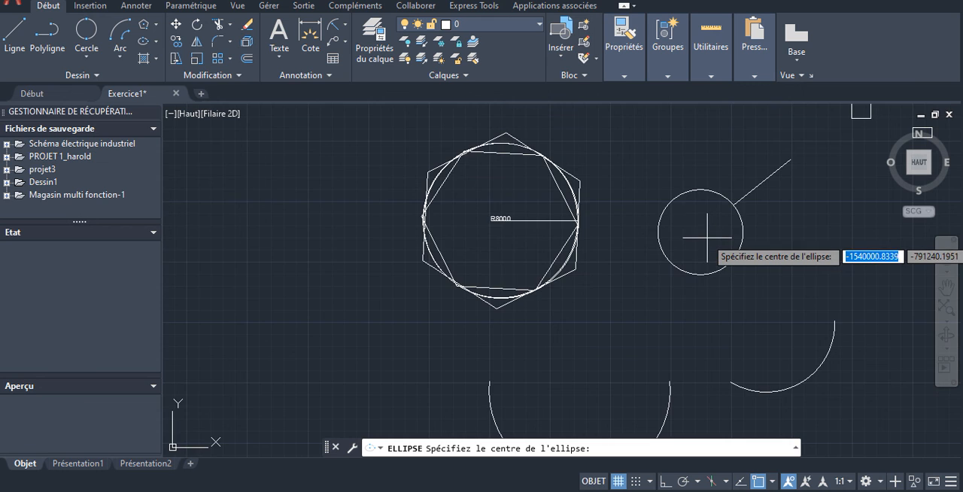
scroll(697, 229, down, 5)
scroll(710, 238, up, 7)
scroll(709, 238, up, 2)
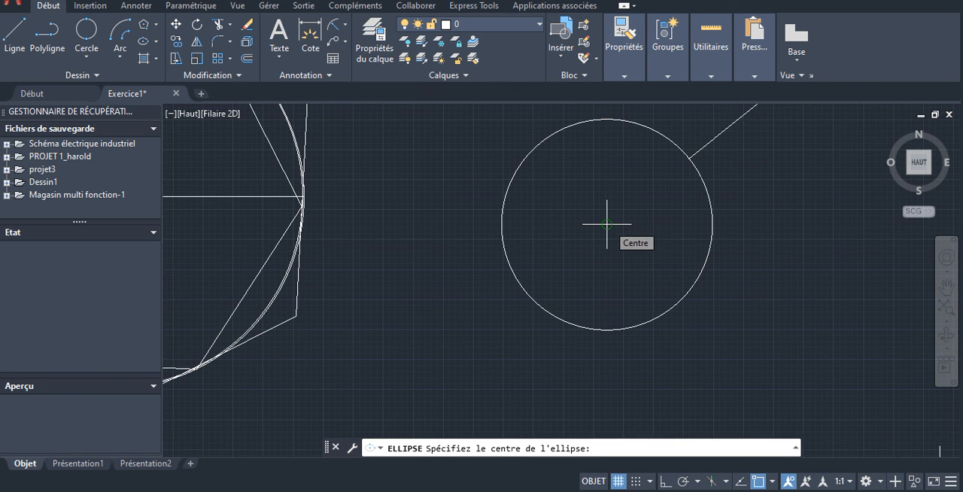
click(607, 224)
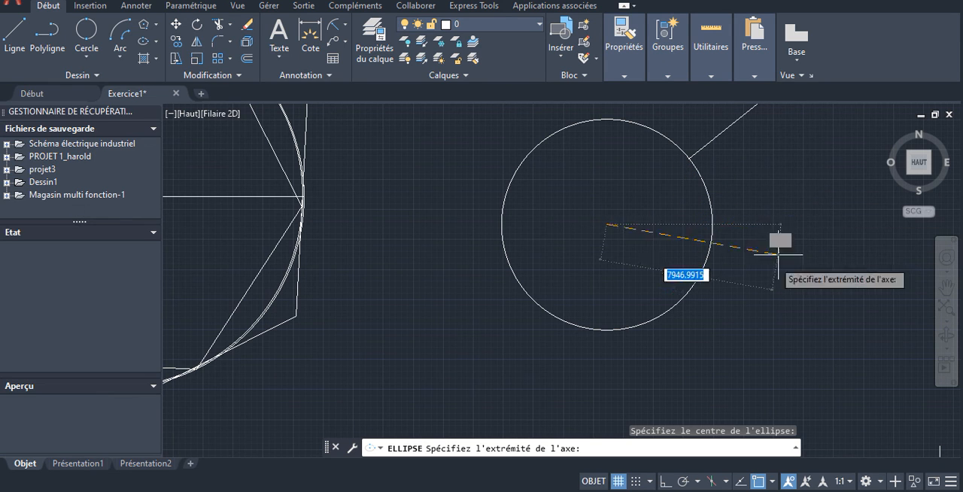
click(664, 482)
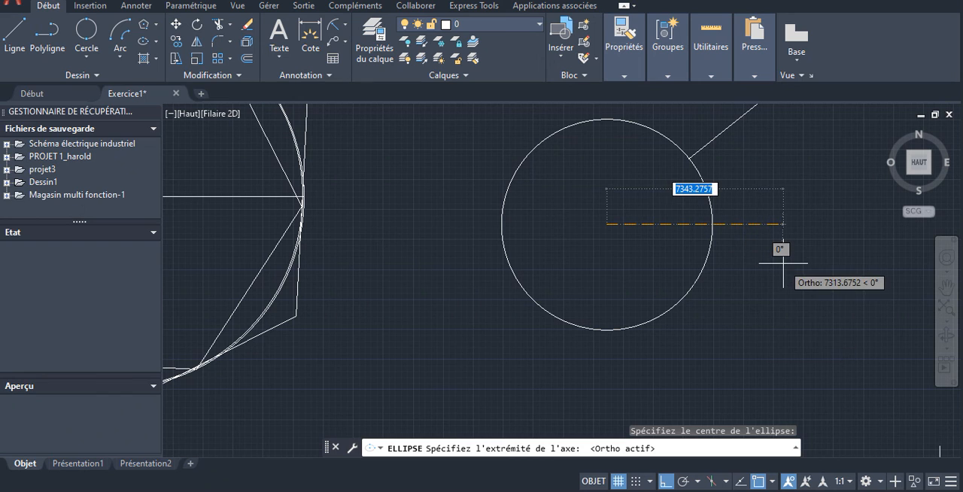
click(803, 224)
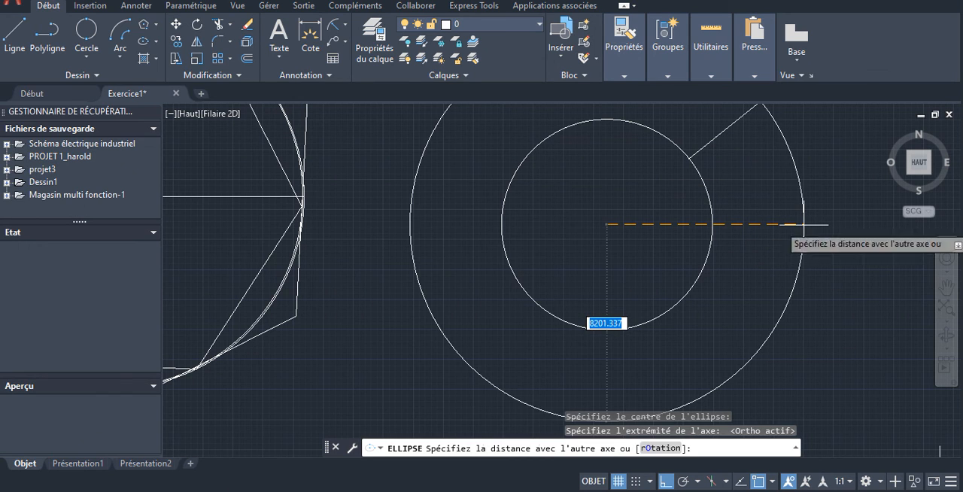